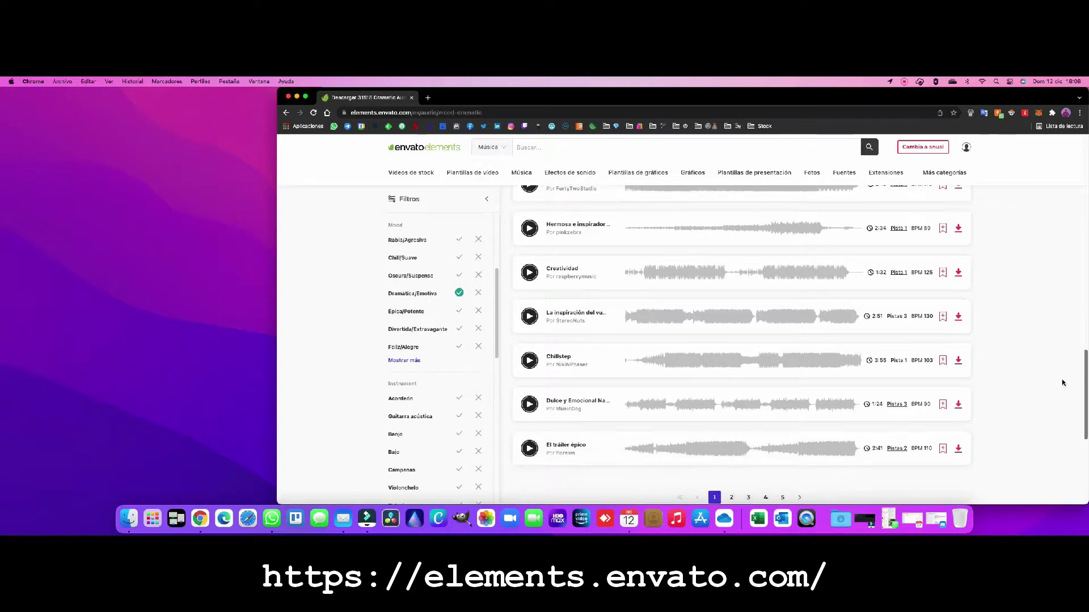
- Open the download options for the Épico heroico track, choose the VM project for its licence, and close them without downloading
scroll(1059, 368, "up", 5)
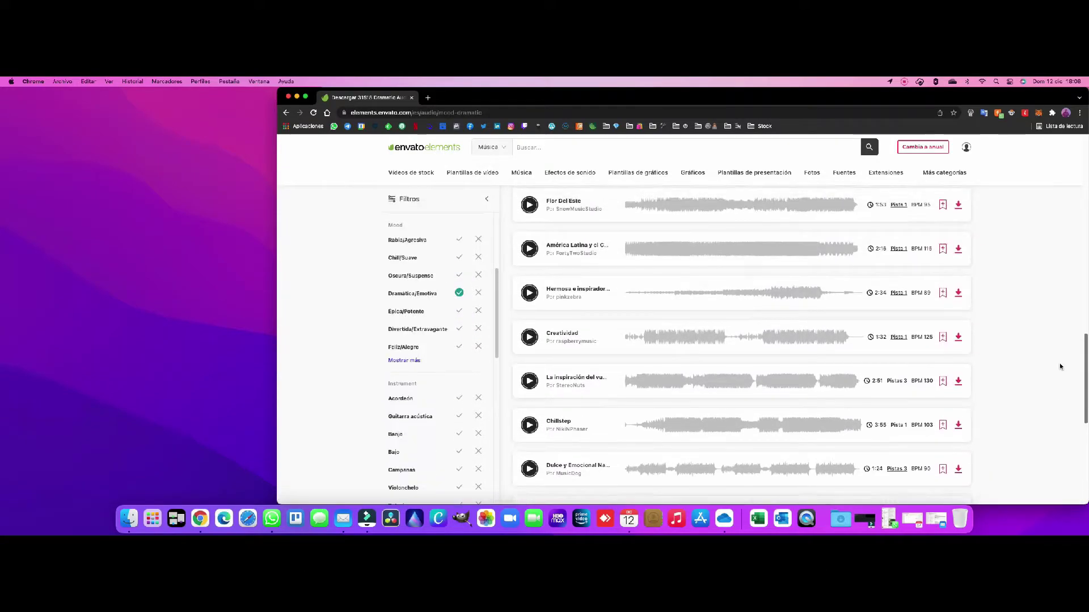
scroll(1060, 360, "up", 3)
scroll(1058, 317, "up", 3)
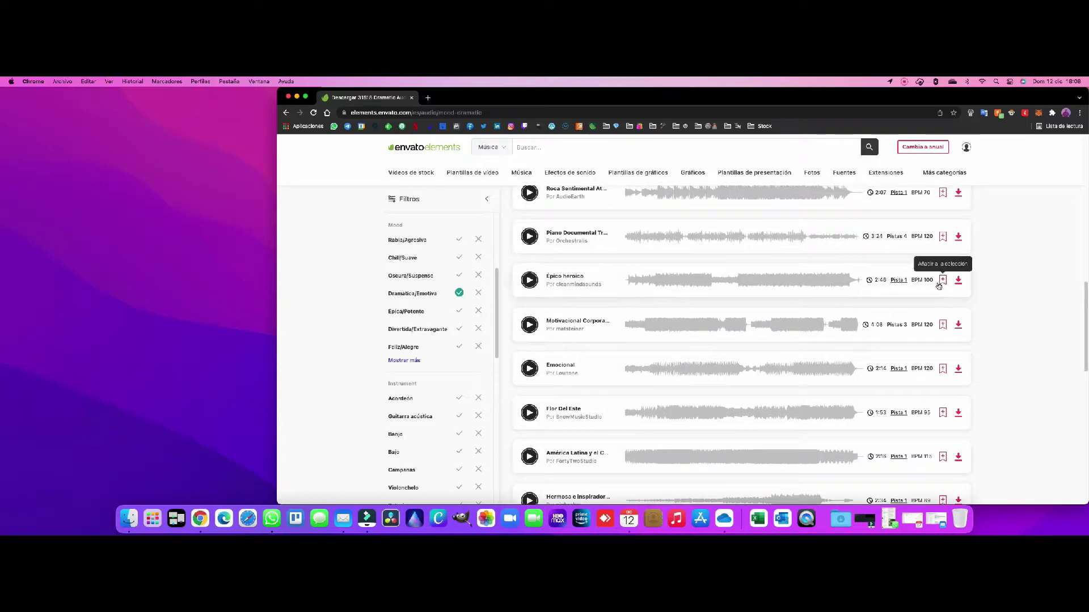
left_click(958, 281)
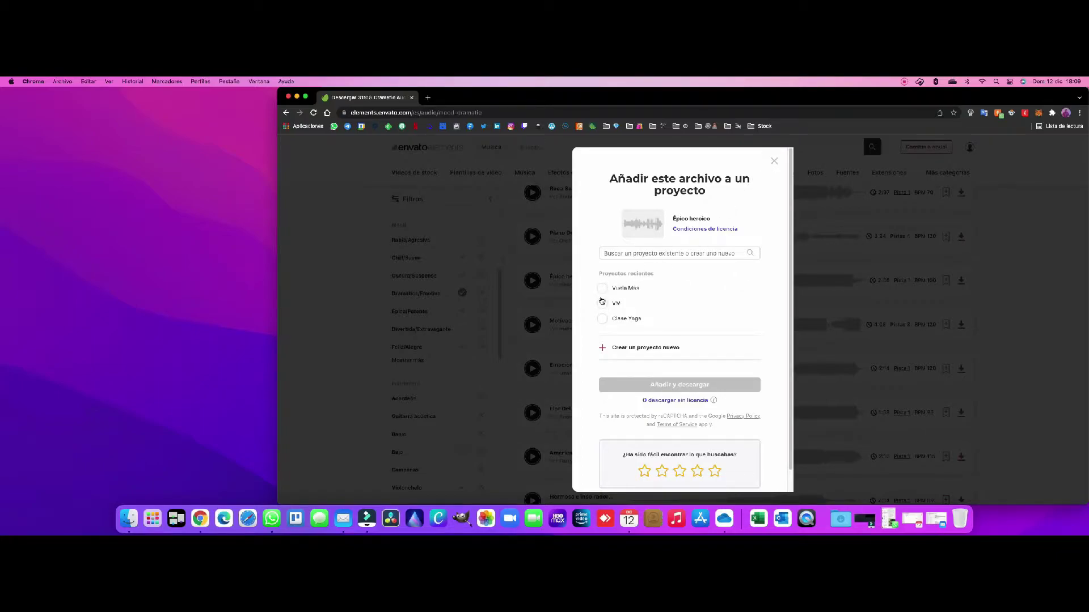
left_click(601, 301)
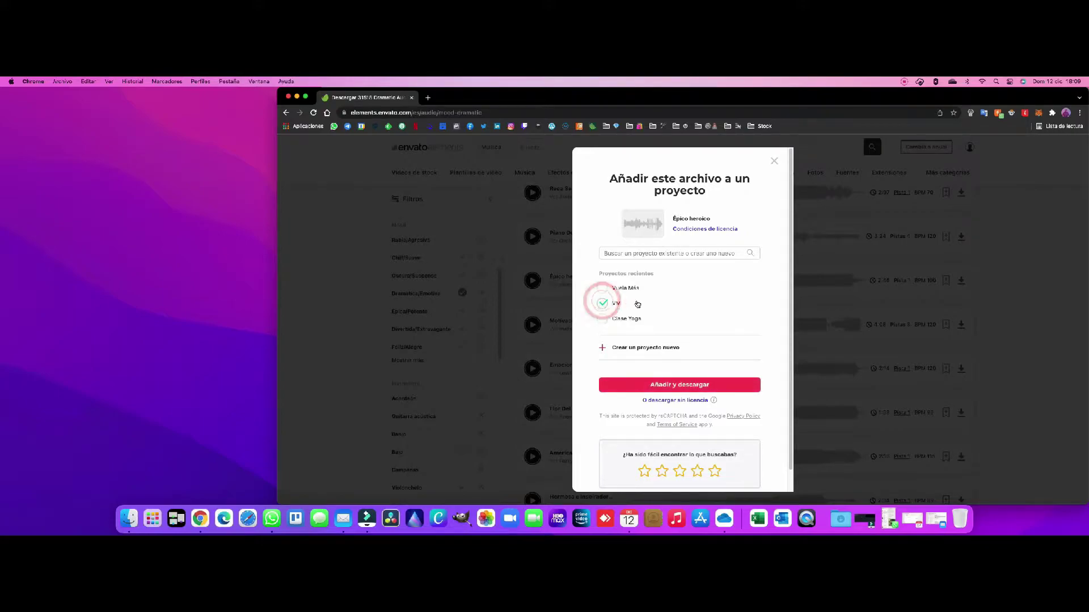
scroll(638, 304, "down", 1)
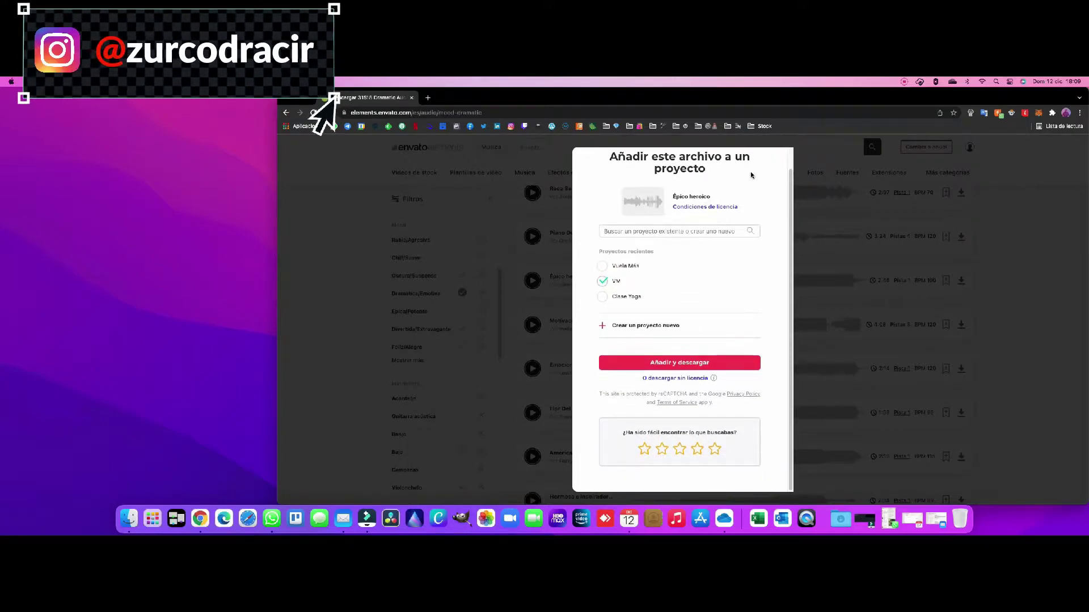
scroll(719, 297, "up", 1)
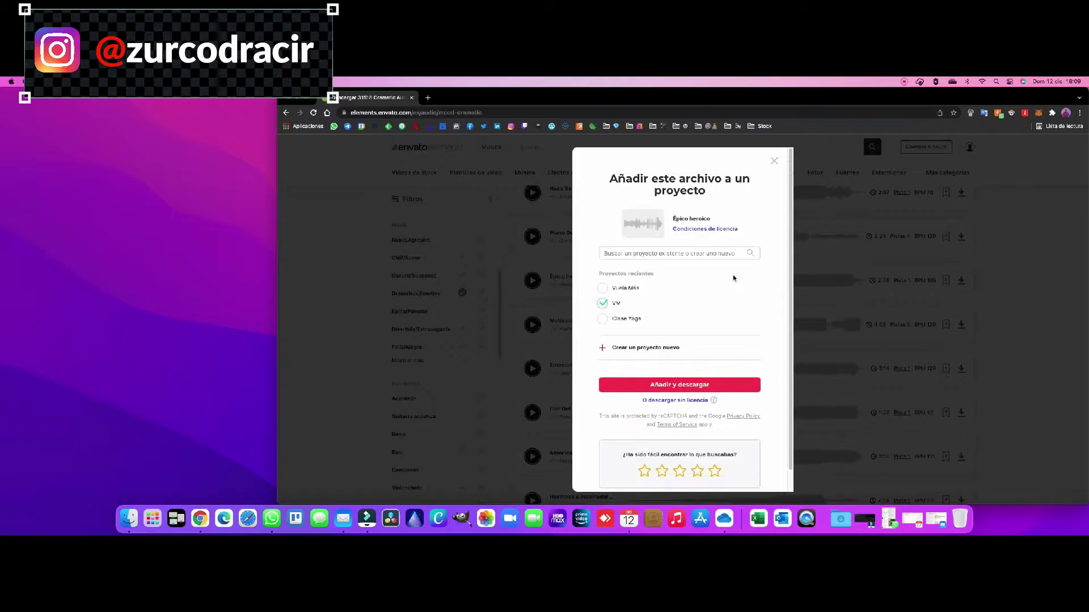
left_click(776, 162)
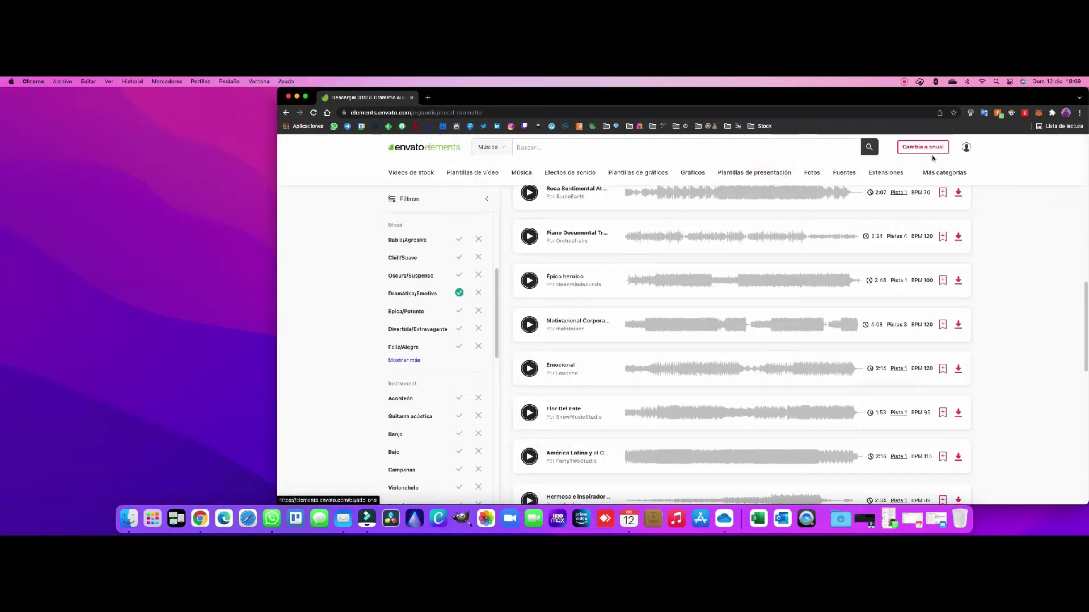
- Open the account's download history, start saving the Épico heroico licence certificate for the DIDECAN project, and cancel the save
mouse_move(961, 153)
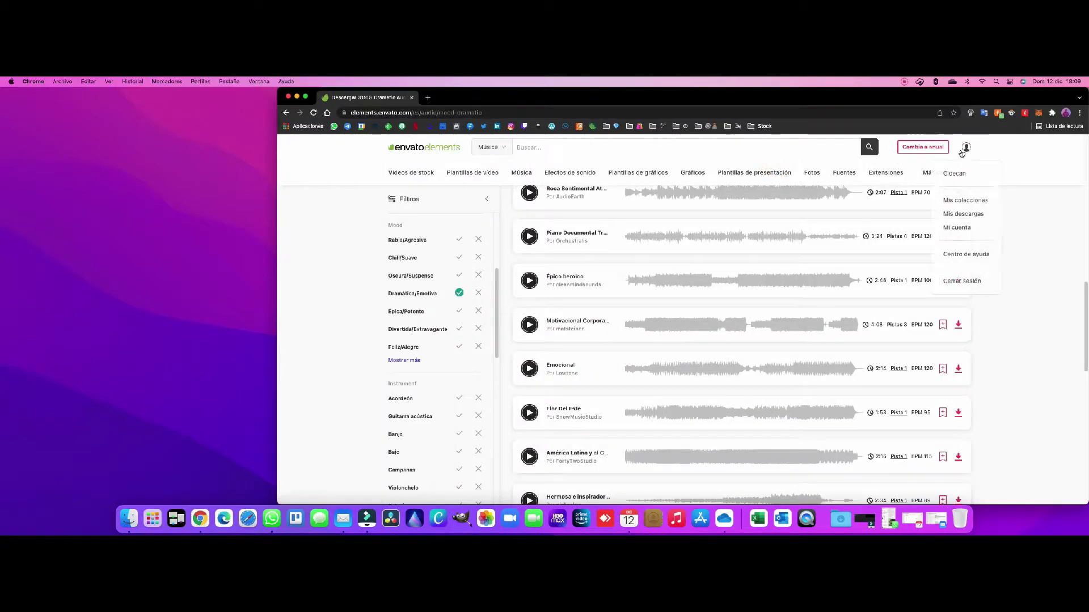
left_click(964, 215)
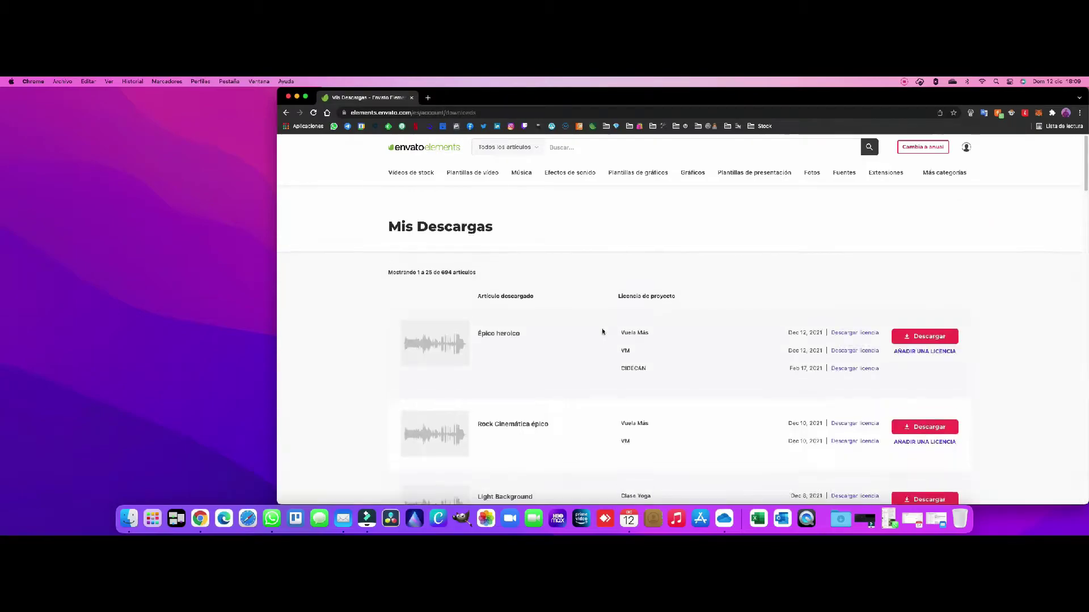
scroll(603, 334, "down", 2)
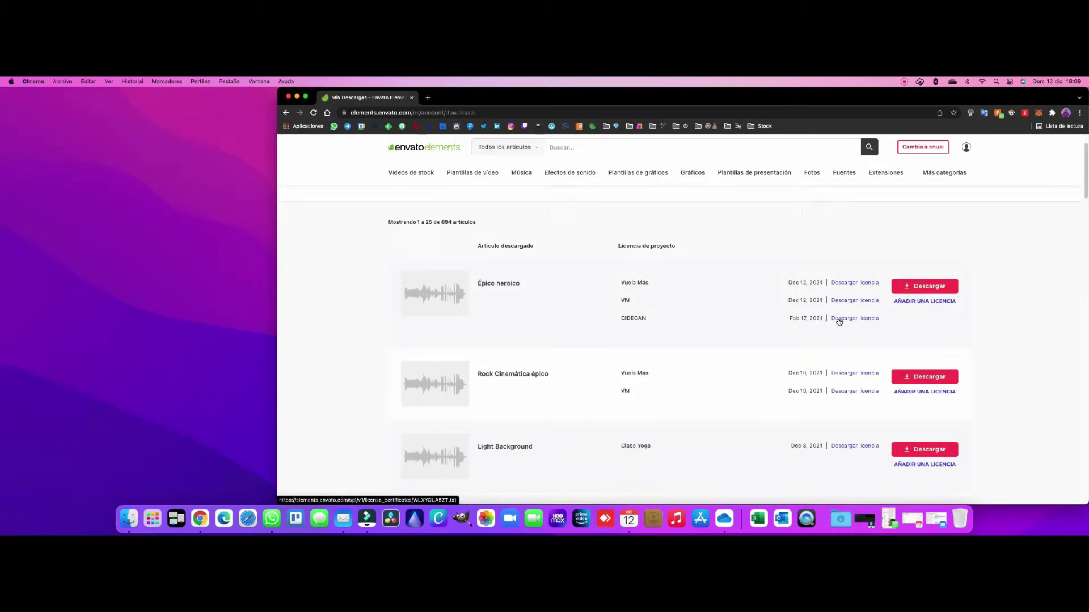
scroll(840, 321, "down", 1)
left_click(850, 291)
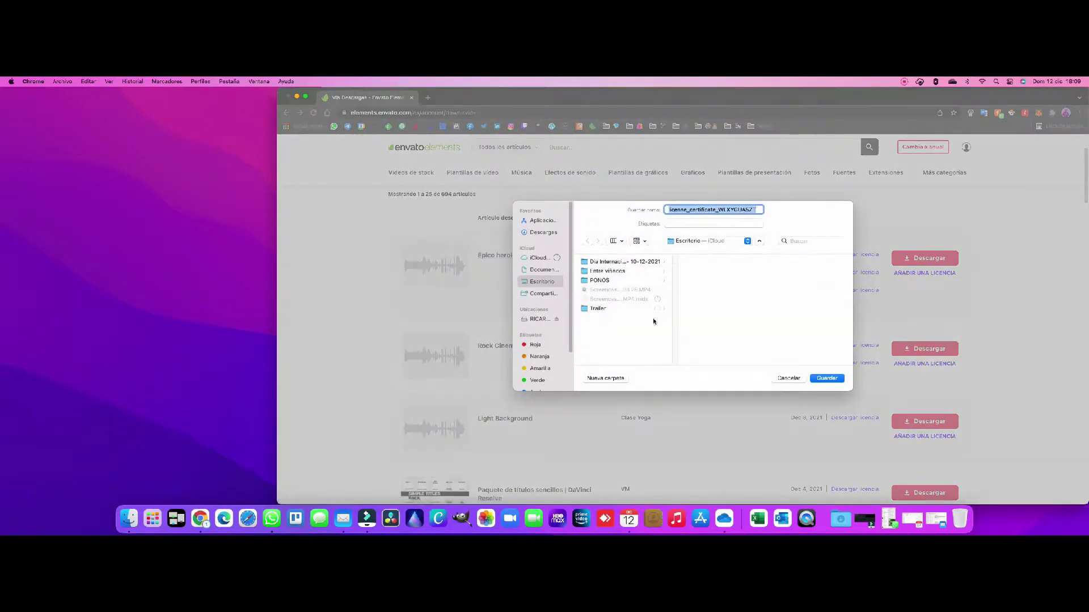
left_click(795, 378)
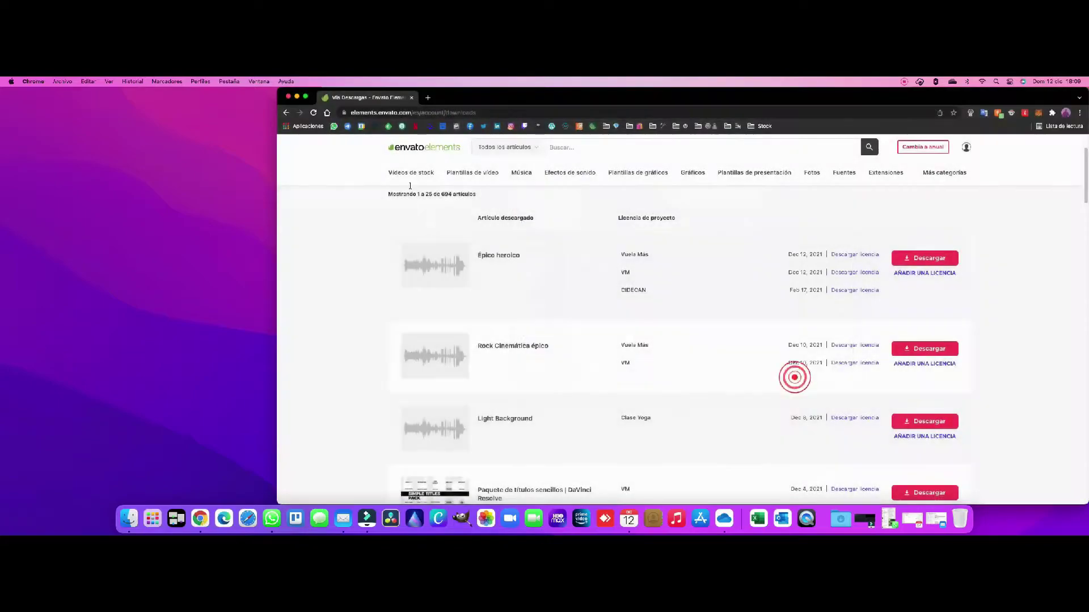
- Minimize the browser and examine the licence certificate and the Epic Heroic audio files in the desktop's Trailer folder
left_click(297, 97)
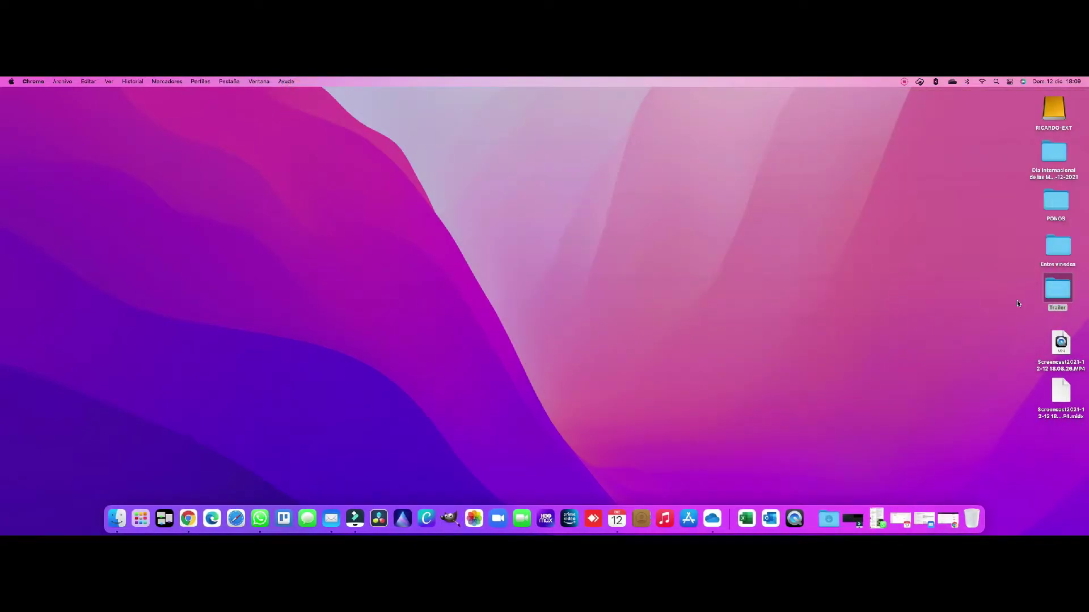
double_click(1065, 292)
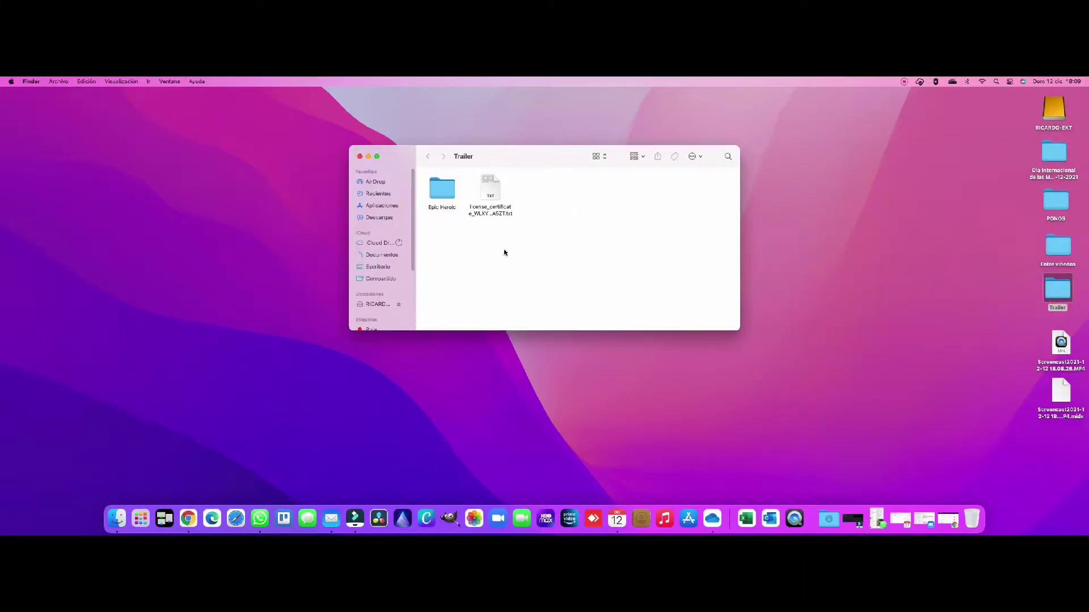
left_click(498, 214)
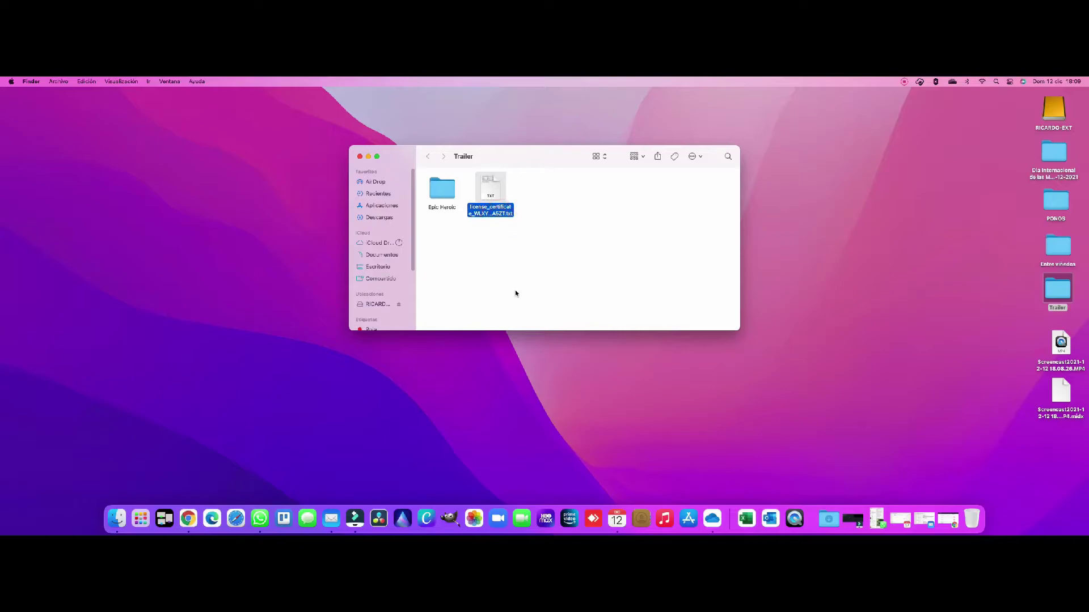
double_click(445, 195)
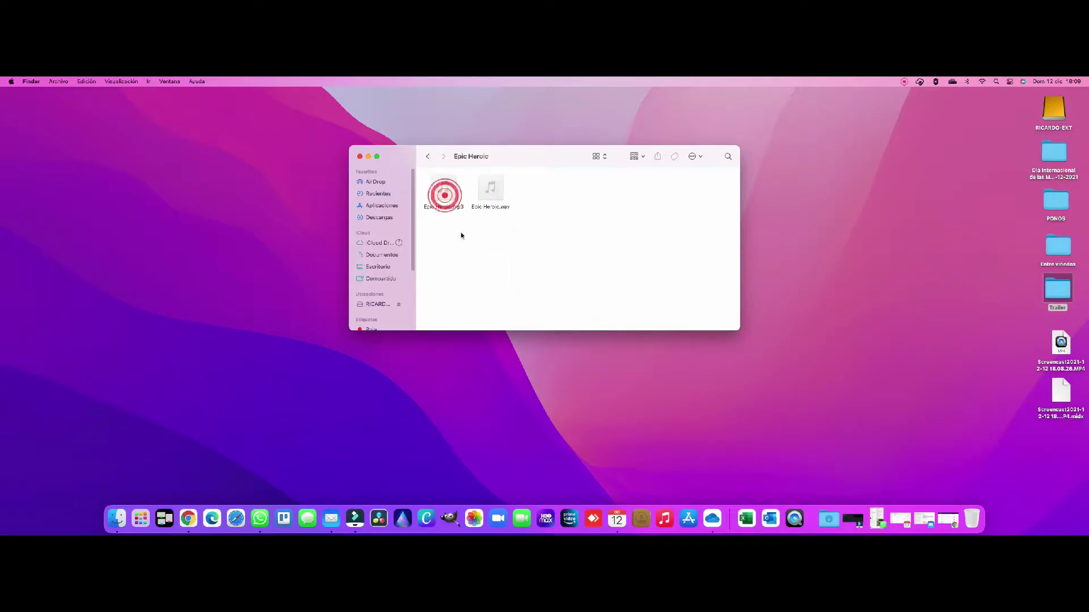
left_click(429, 157)
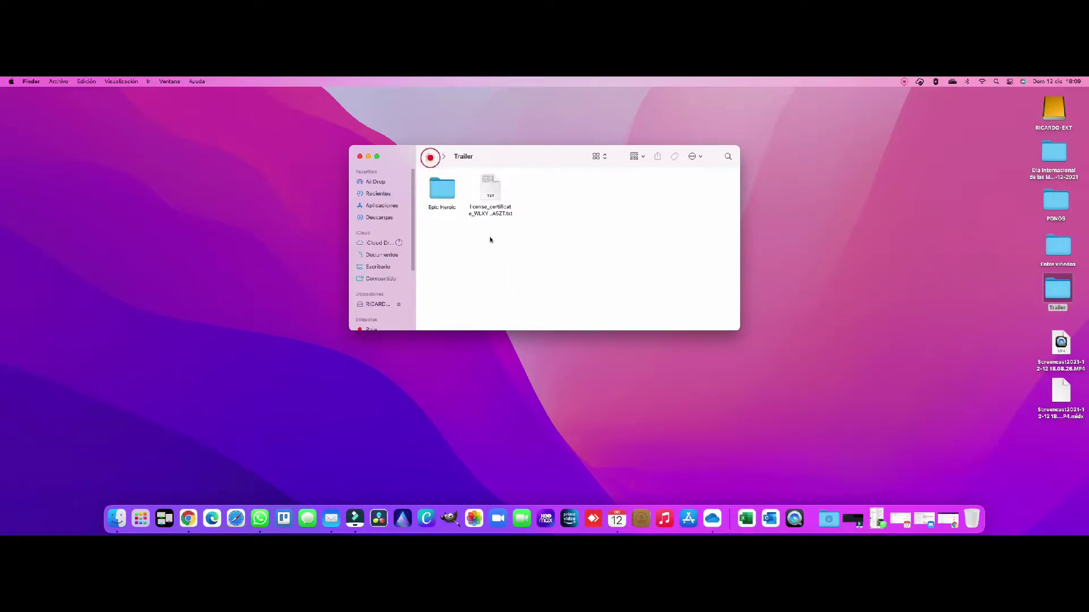
left_click(501, 267)
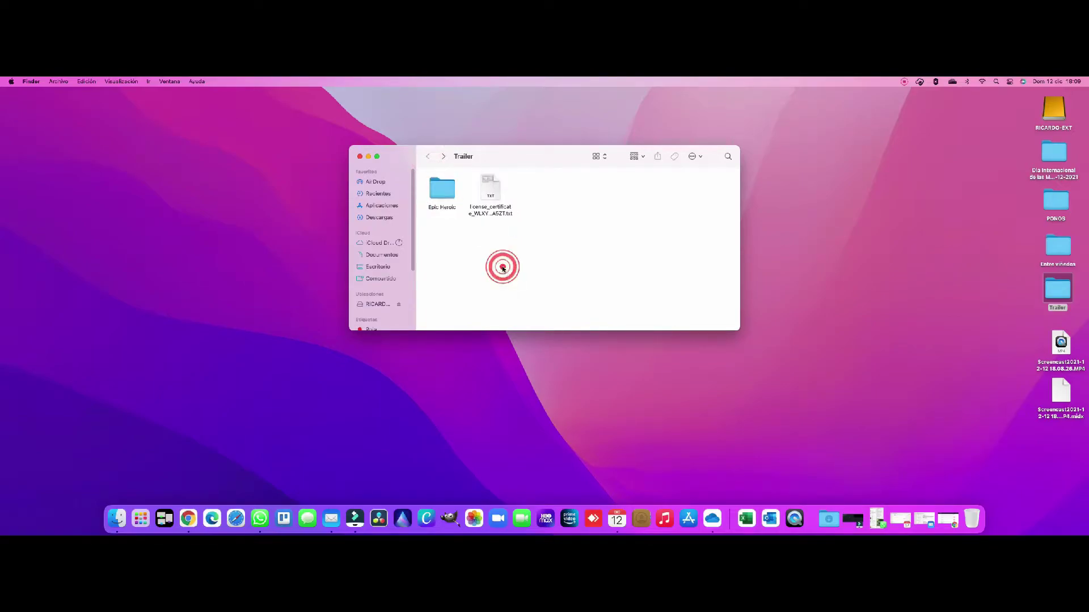
- Switch to Wondershare Filmora and import Epic Heroic.mp3 from the Epic Heroic folder inside the desktop's Trailer folder
left_click(355, 517)
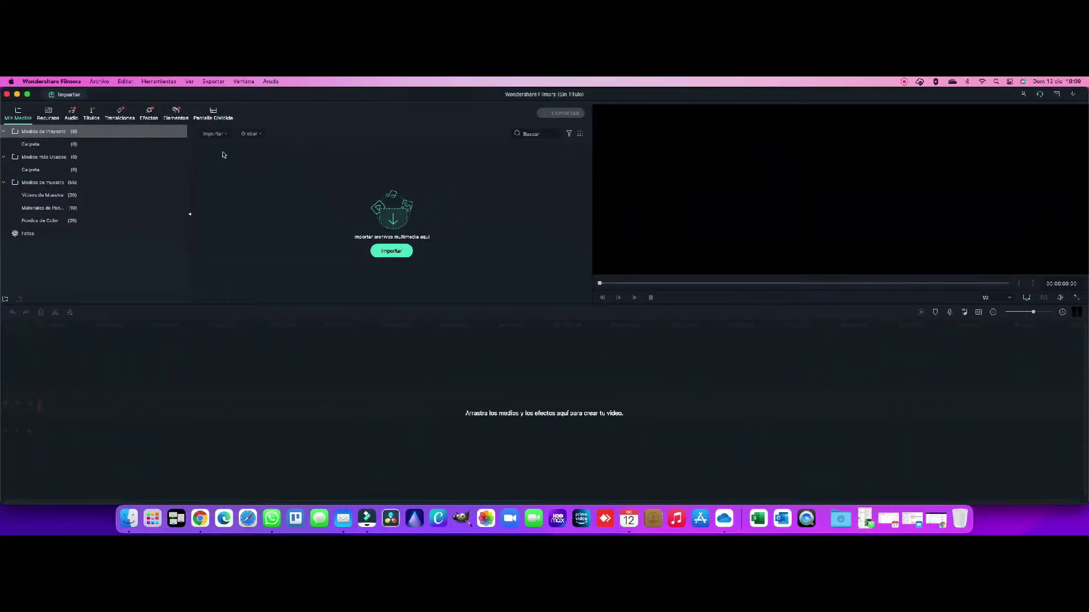
left_click(210, 135)
left_click(212, 142)
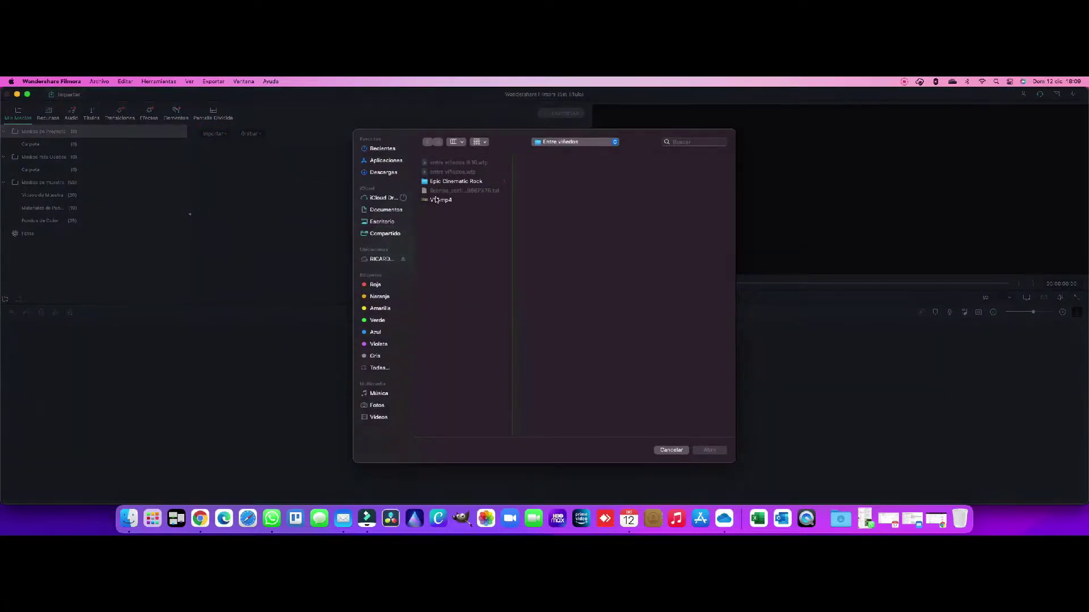
left_click(444, 181)
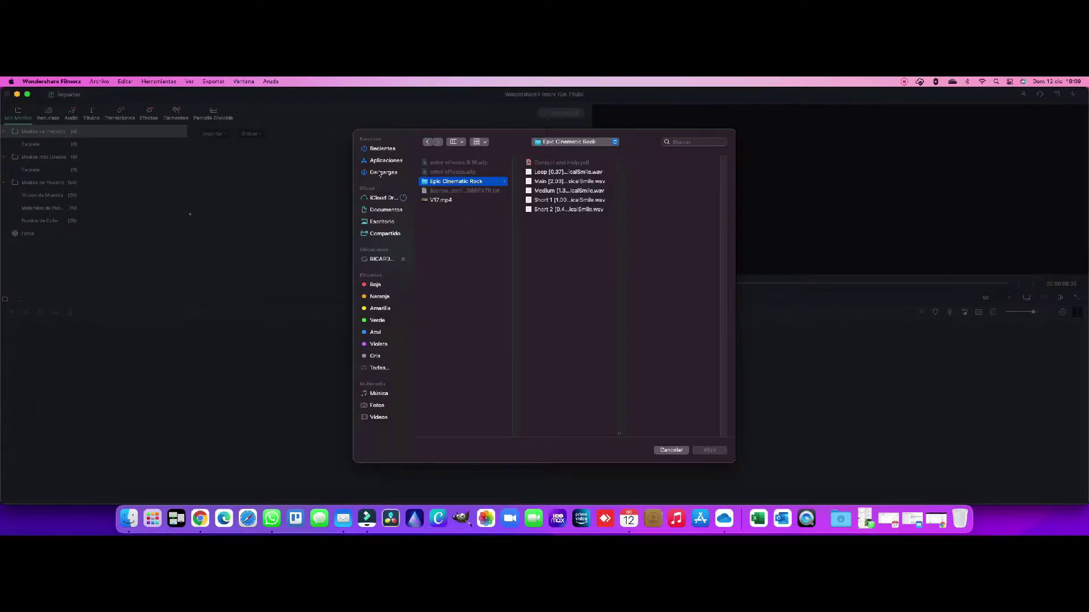
left_click(382, 221)
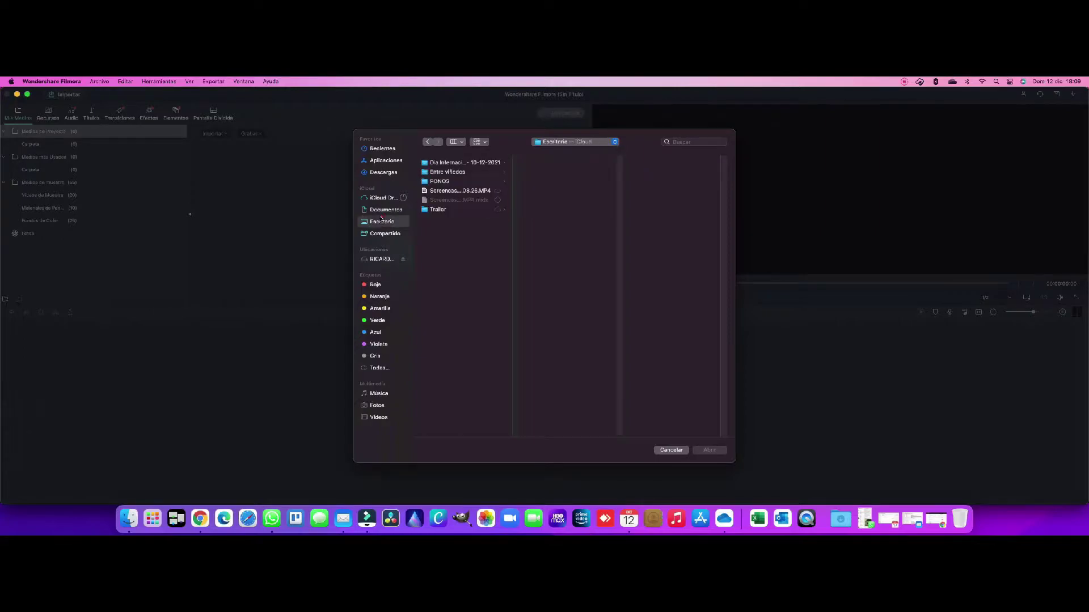
left_click(437, 210)
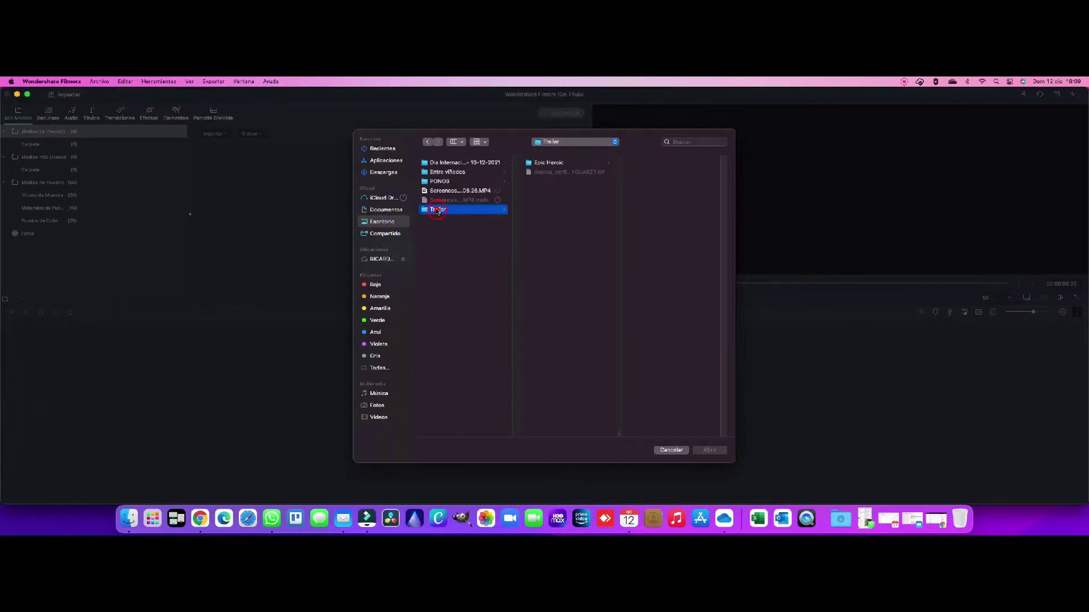
left_click(562, 163)
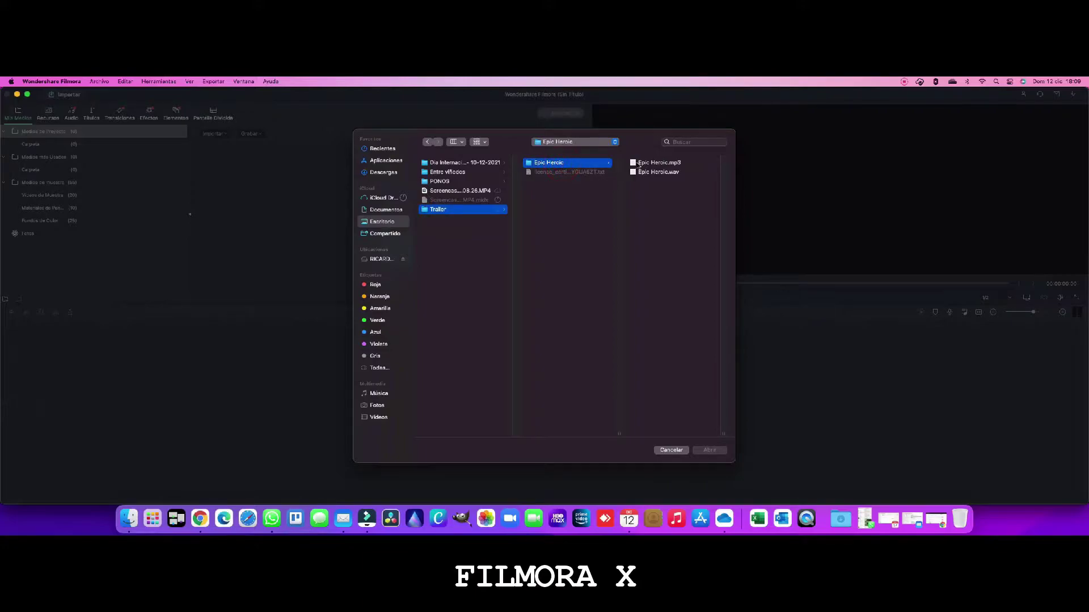
left_click(639, 163)
key("Return")
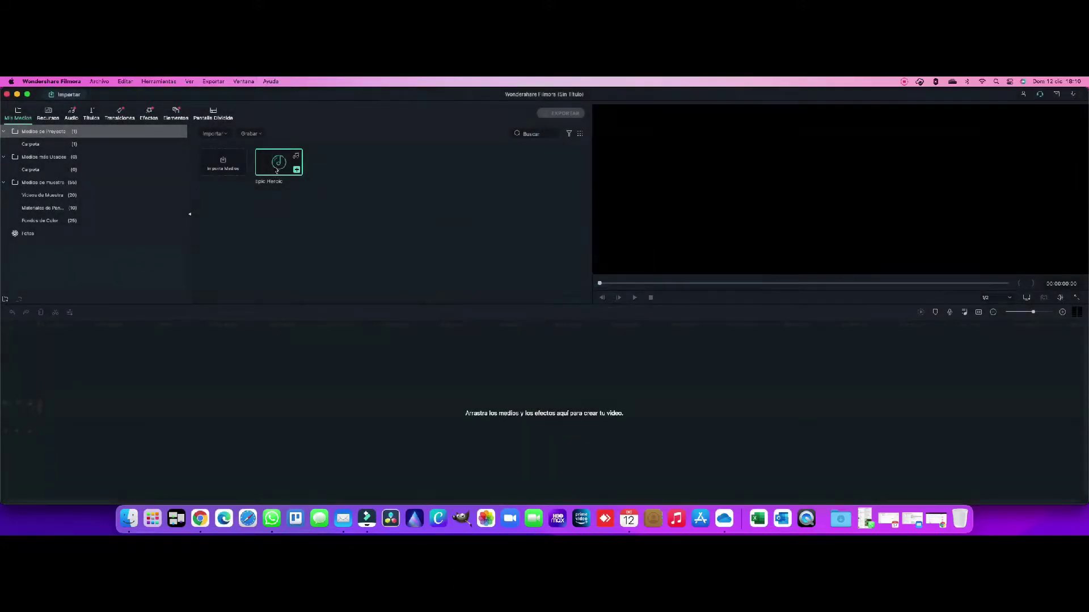
- Run beat detection on the imported Epic Heroic audio and edit how often its beats are highlighted in the beat options
right_click(277, 171)
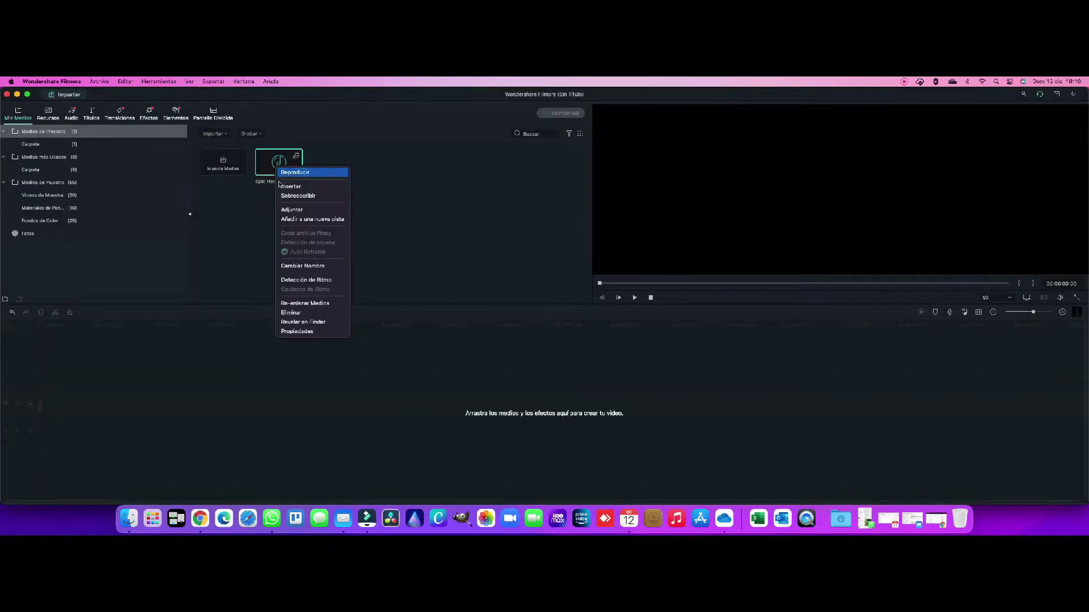
left_click(305, 281)
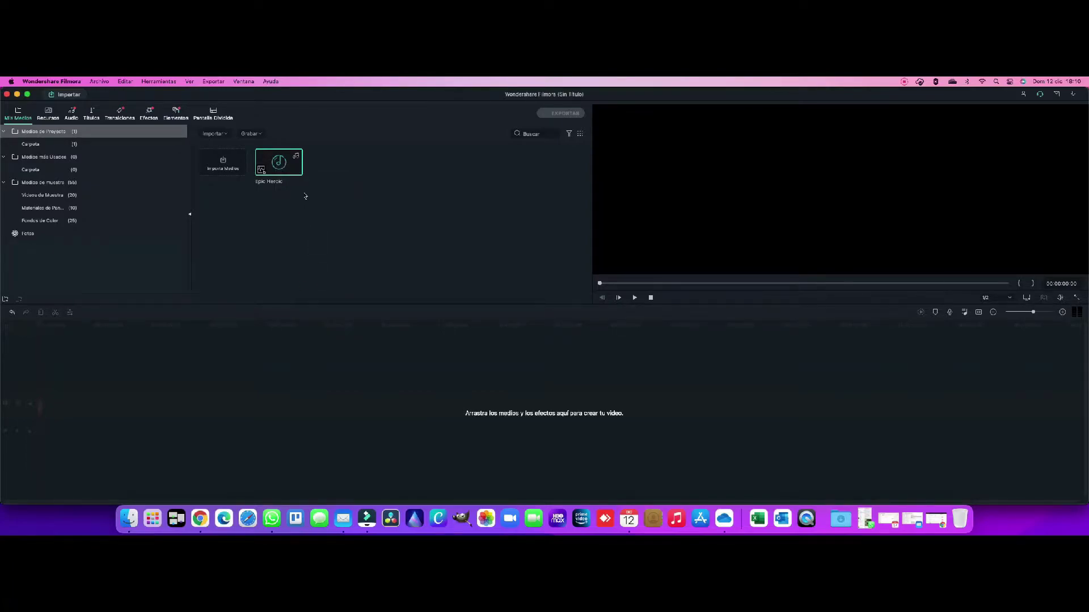
right_click(282, 172)
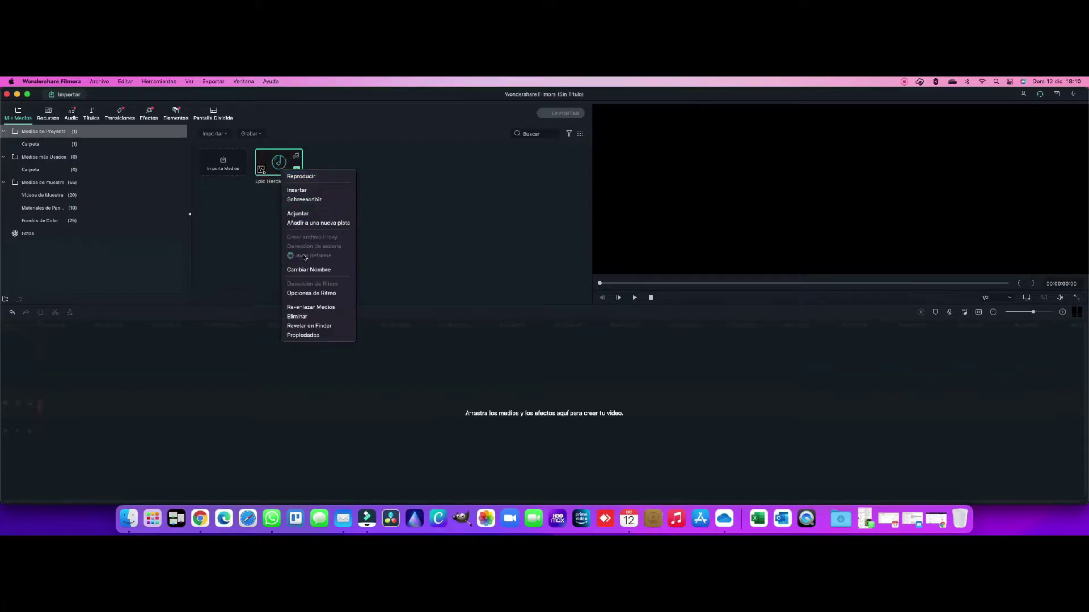
left_click(308, 295)
left_click(553, 282)
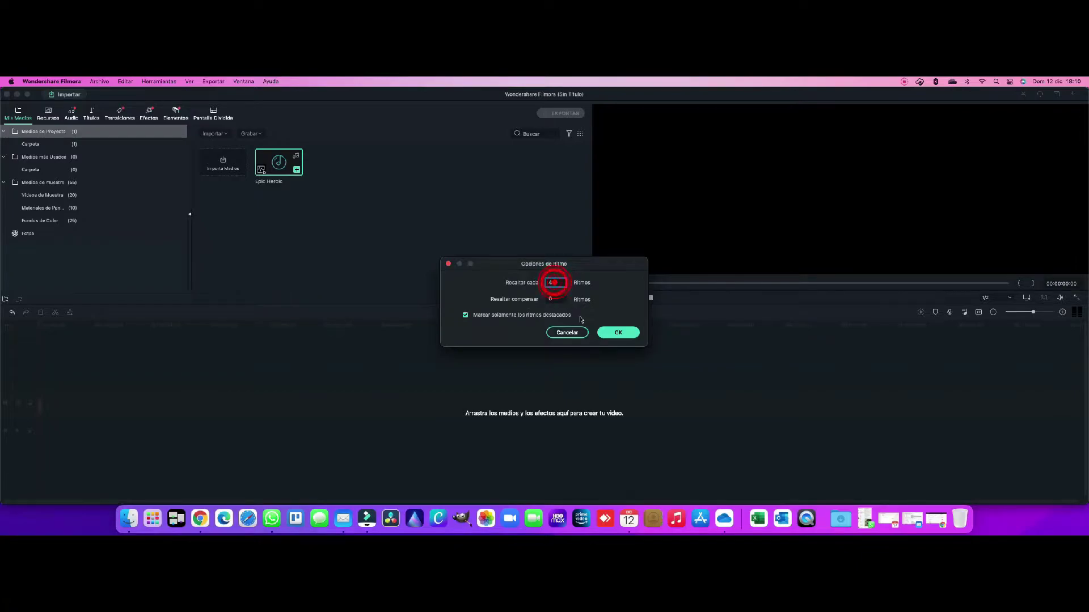
key("BackSpace")
left_click(617, 333)
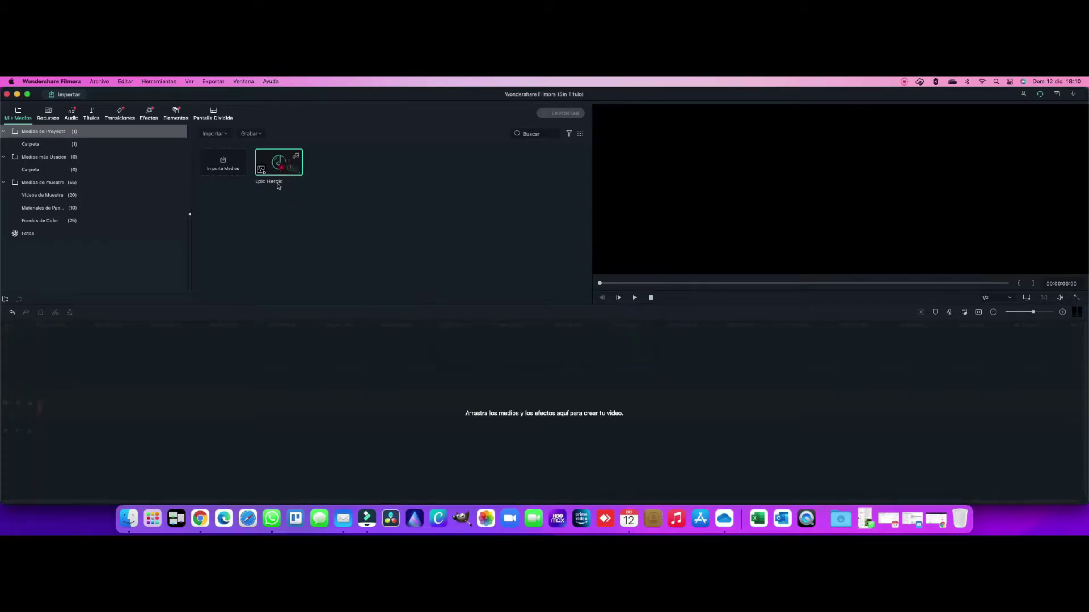
- Place the Epic Heroic audio at the start of the timeline's first audio track
left_click_drag(278, 186, 39, 426)
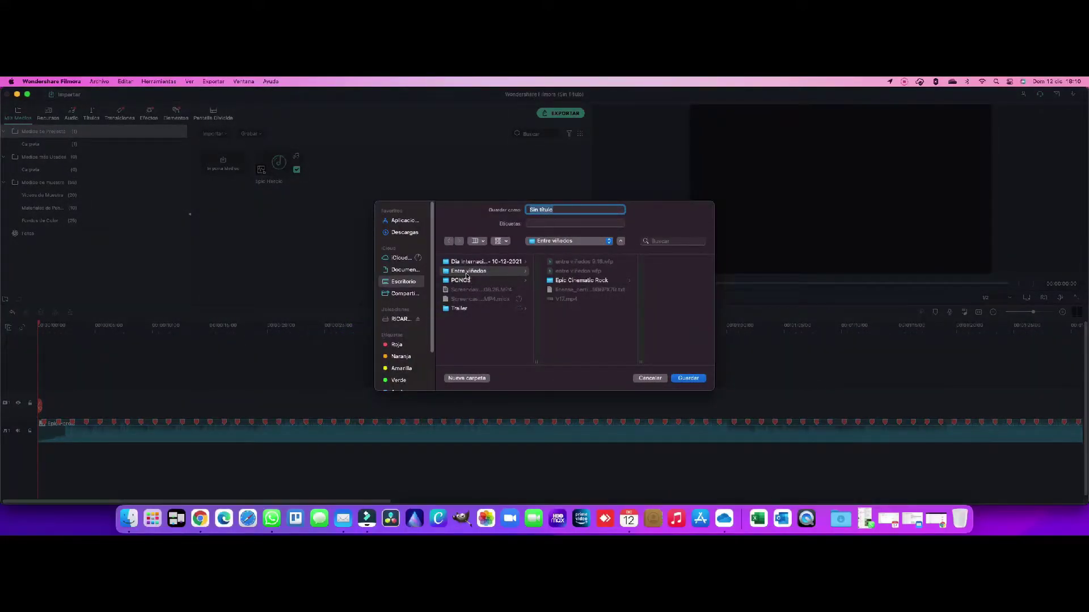
- Save the project as "PY - Trailer - Vuela Más" in the desktop's Trailer folder
left_click(460, 308)
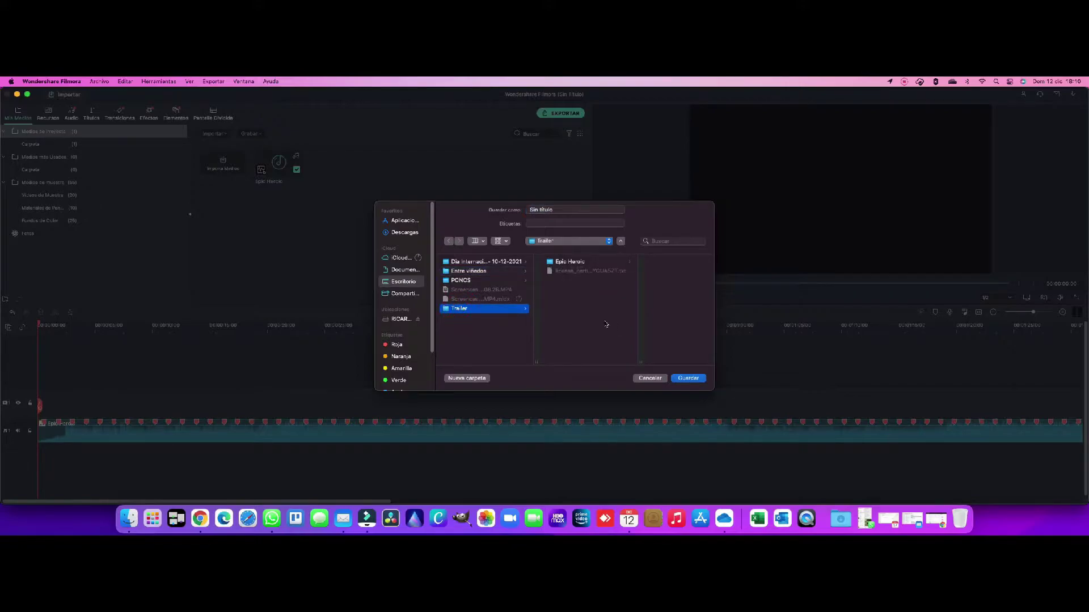
left_click(471, 272)
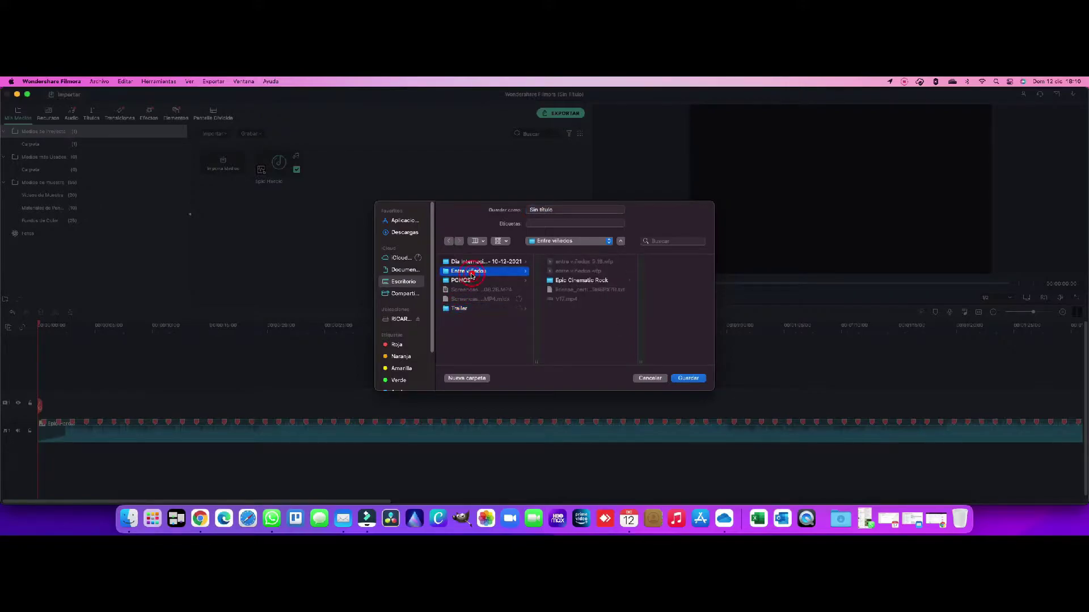
left_click(458, 309)
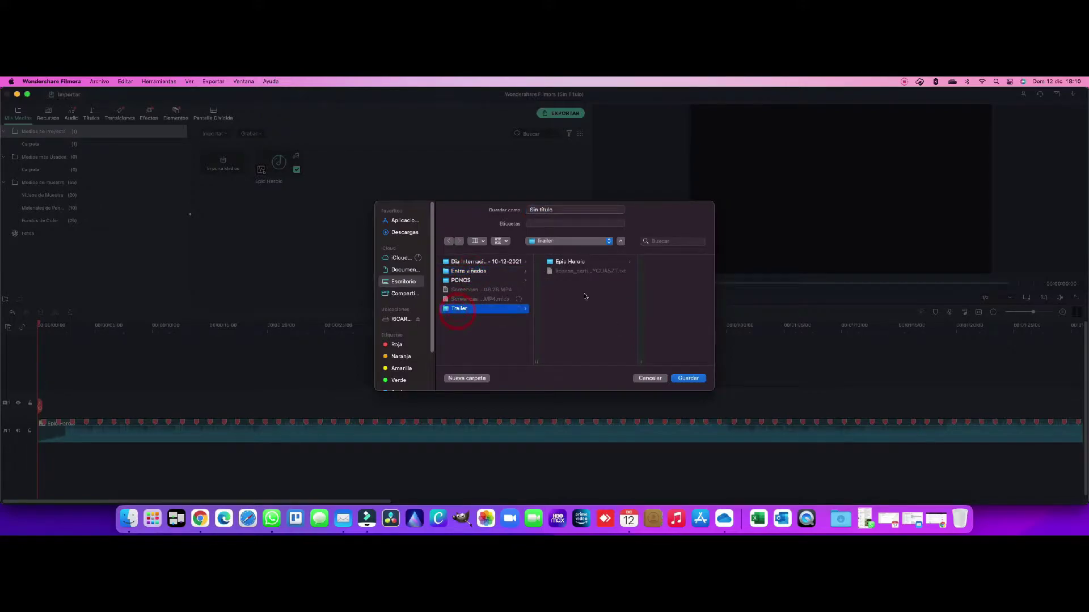
left_click(562, 209)
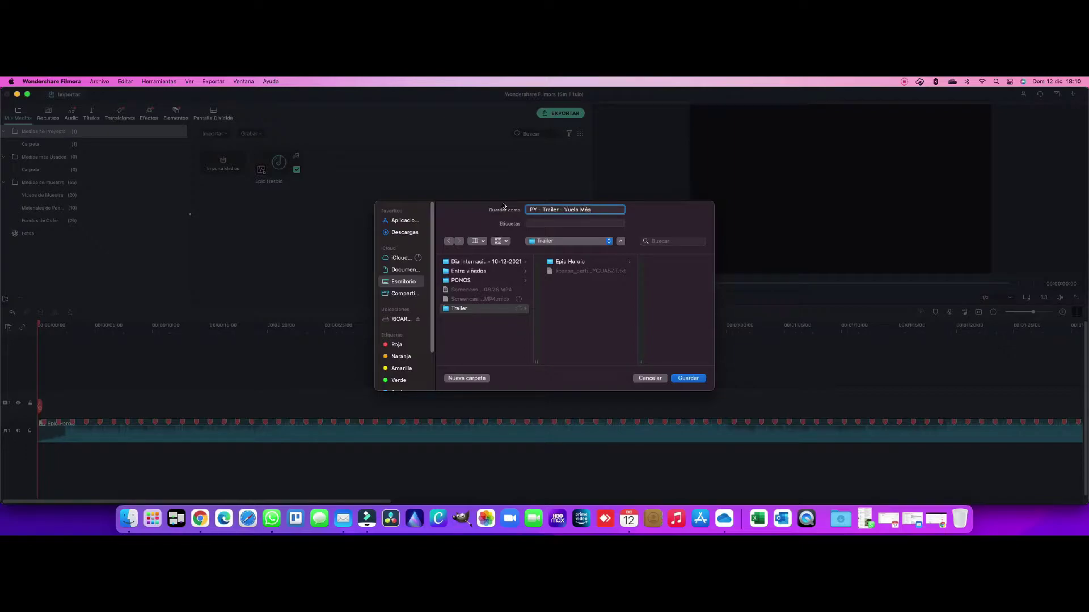
left_click(685, 381)
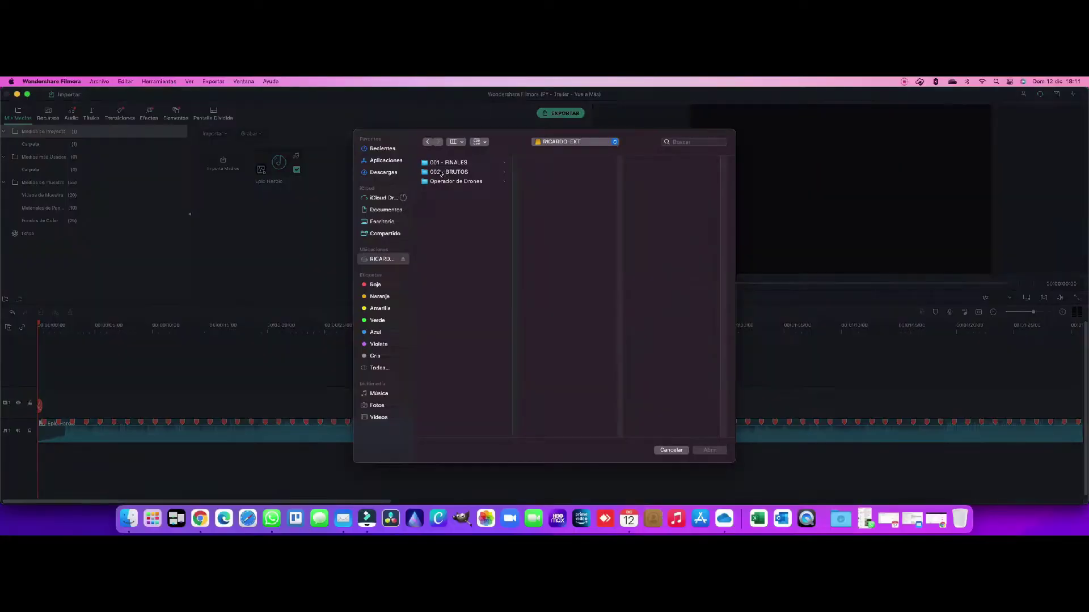
- Import DJI_0208.MP4 from the external drive's 002 - BRUTOS folder and place it at the start of the video track
left_click(448, 170)
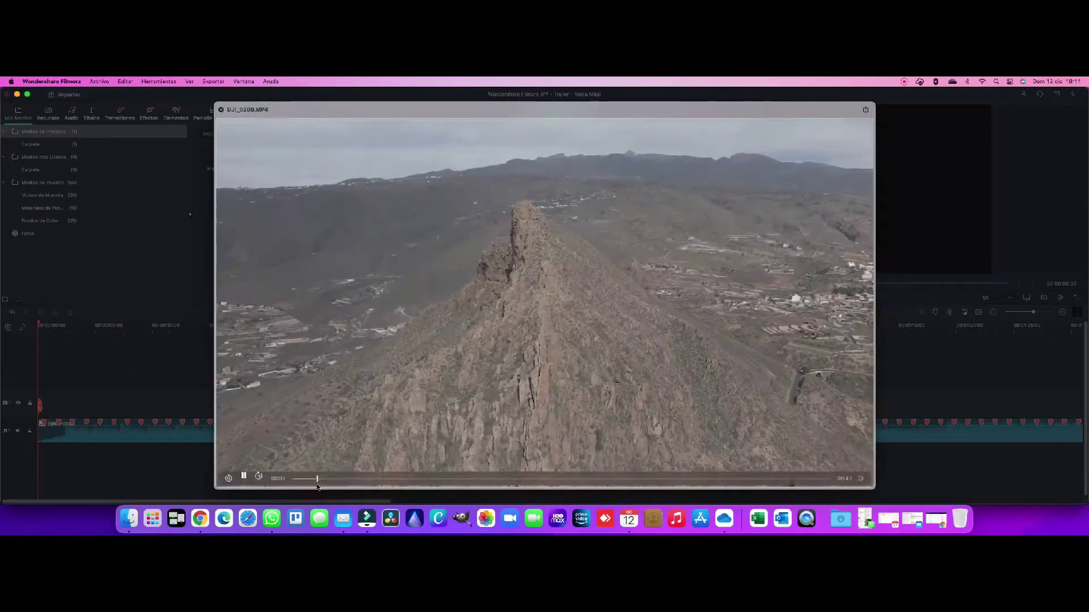
left_click_drag(278, 162, 56, 402)
left_click(585, 364)
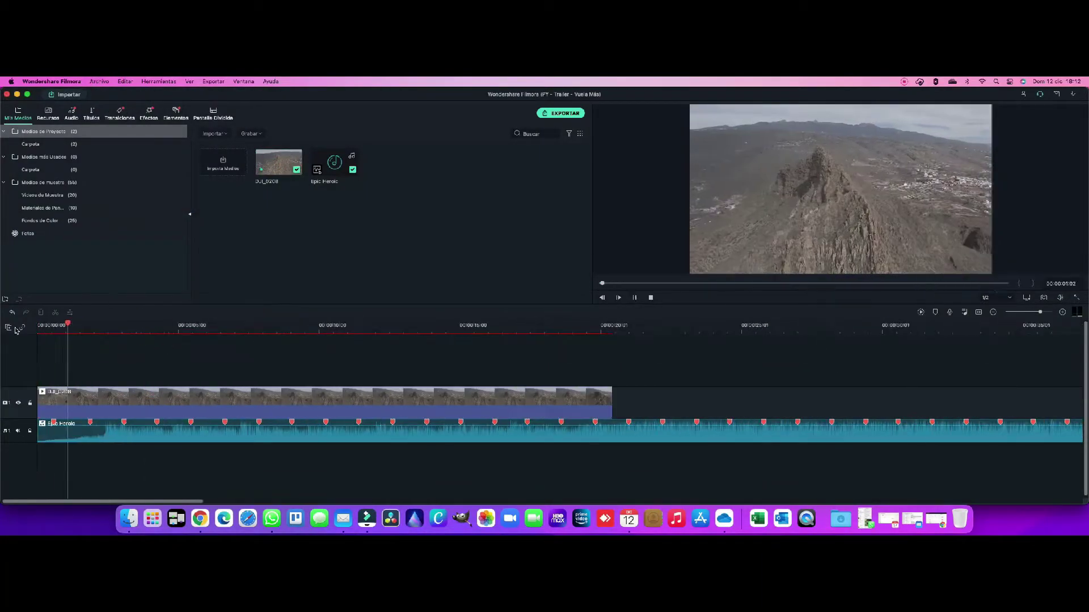
- Play the opening of the timeline and compare the DJI_0208 footage with the beat markers on the Epic Heroic audio
scroll(493, 444, "right", 15)
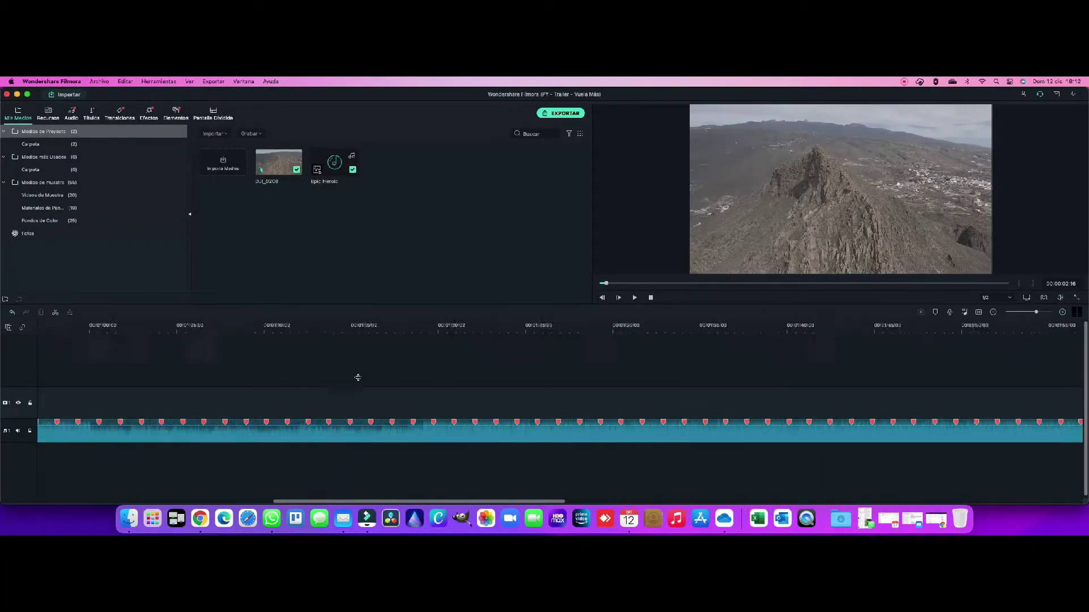
scroll(500, 492, "left", 10)
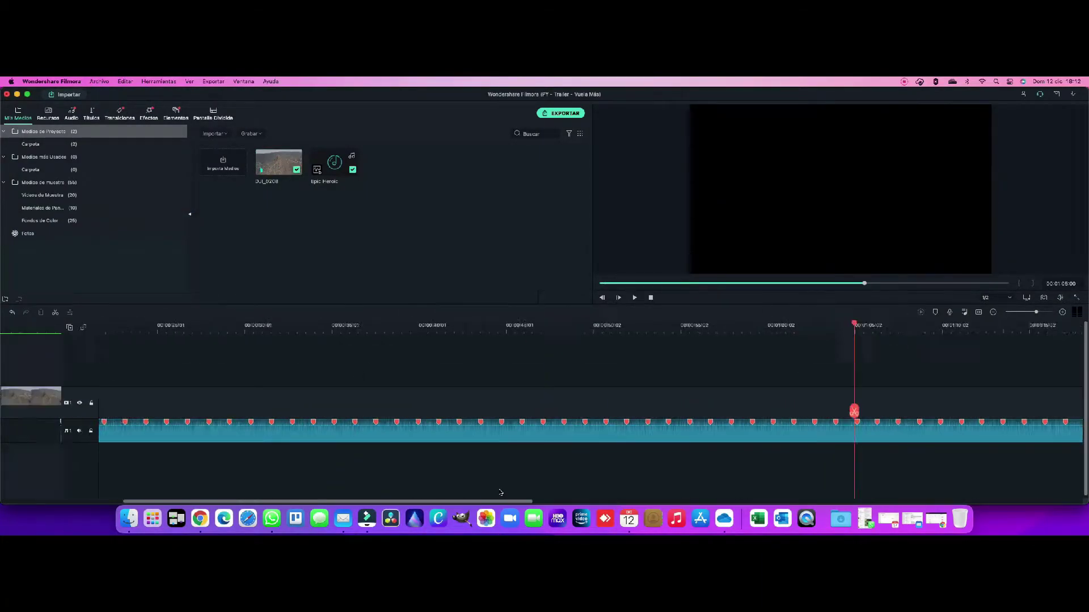
scroll(542, 488, "up", 5)
scroll(542, 488, "left", 15)
left_click(51, 326)
key("space")
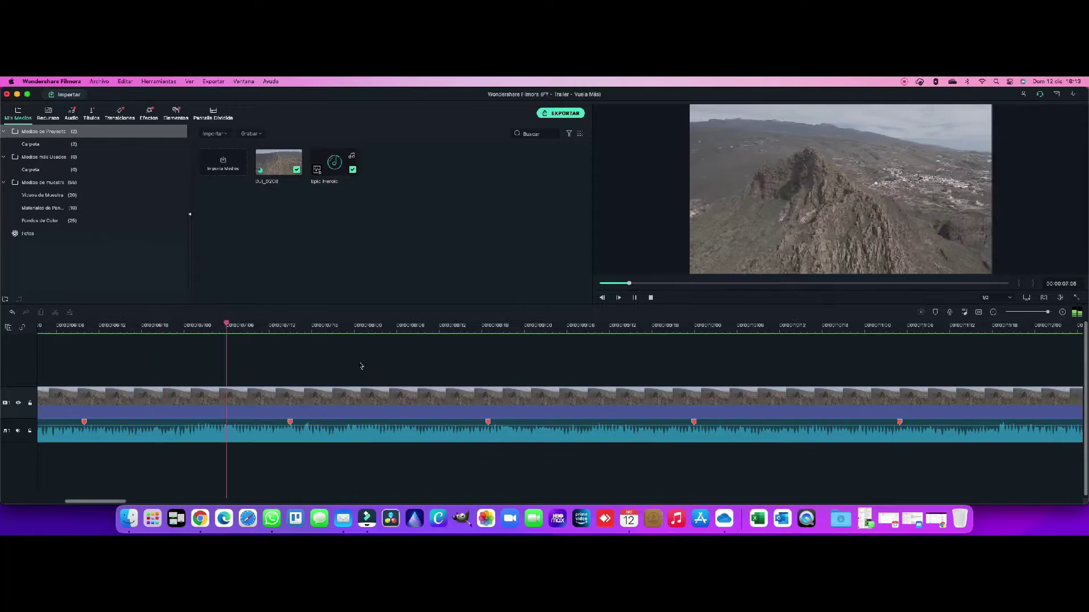
scroll(249, 388, "down", 3)
left_click(185, 326)
scroll(144, 352, "up", 3)
left_click(58, 328)
key("space")
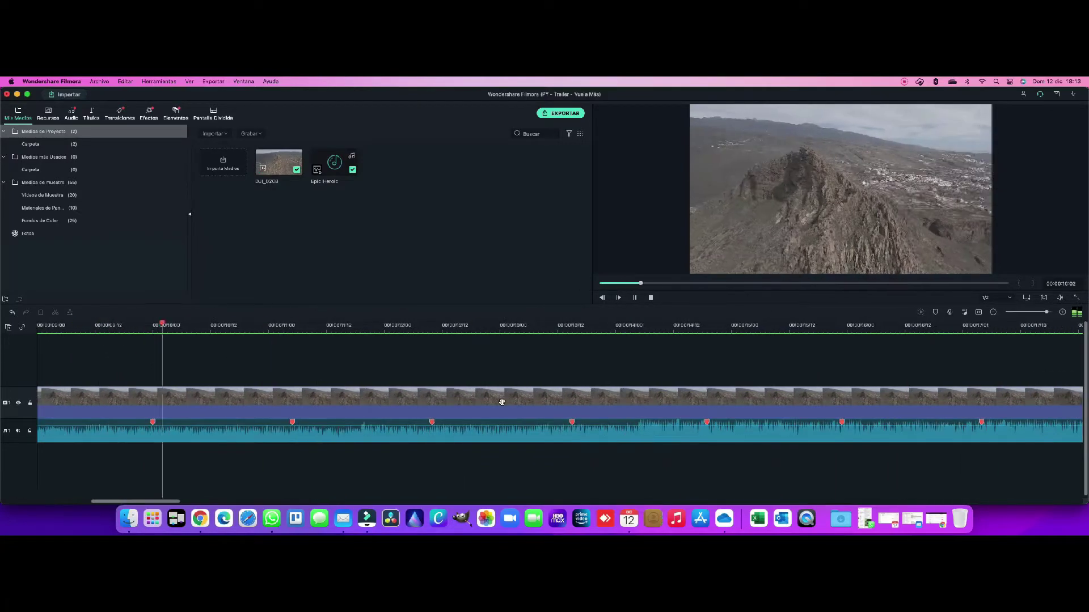
- Stop playback and add a manual marker to the Epic Heroic audio at about 14 seconds
key("space")
left_click(647, 435)
key("m")
- Play the Epic Heroic audio from about 1:24 and examine its closing section
scroll(445, 357, "down", 2)
left_click(444, 327)
scroll(416, 358, "down", 5)
left_click(665, 326)
key("space")
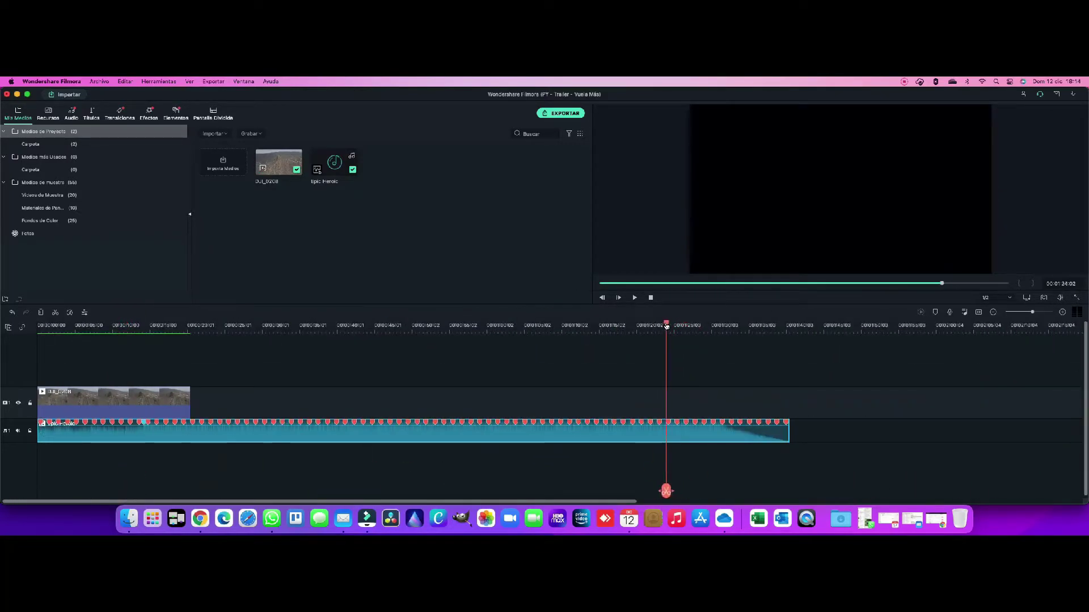
key("space")
key("m")
key("m")
left_click(476, 364)
- Try trimming about 3 seconds off the start of the Epic Heroic audio and moving it back to the timeline's beginning
left_click_drag(38, 433, 133, 435)
left_click(38, 326)
left_click(403, 326)
left_click(38, 326)
left_click_drag(72, 435, 60, 435)
left_click_drag(105, 435, 210, 435)
left_click_drag(151, 435, 102, 435)
left_click_drag(164, 435, 100, 435)
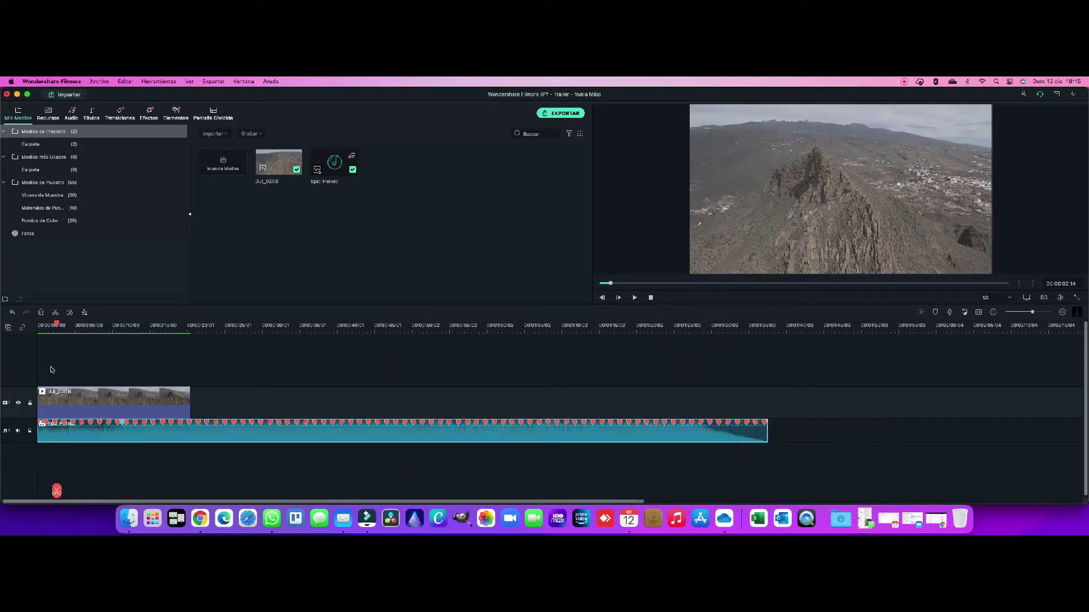
- Adjust the Epic Heroic audio so its first beat marker falls at the start of the first audio track, and play it
left_click_drag(69, 330, 190, 329)
scroll(190, 328, "left", 5)
left_click_drag(51, 401, 212, 454)
left_click(49, 326)
key("space")
left_click(38, 326)
key("space")
left_click(65, 326)
left_click(66, 427)
left_click_drag(183, 448, 93, 419)
key("space")
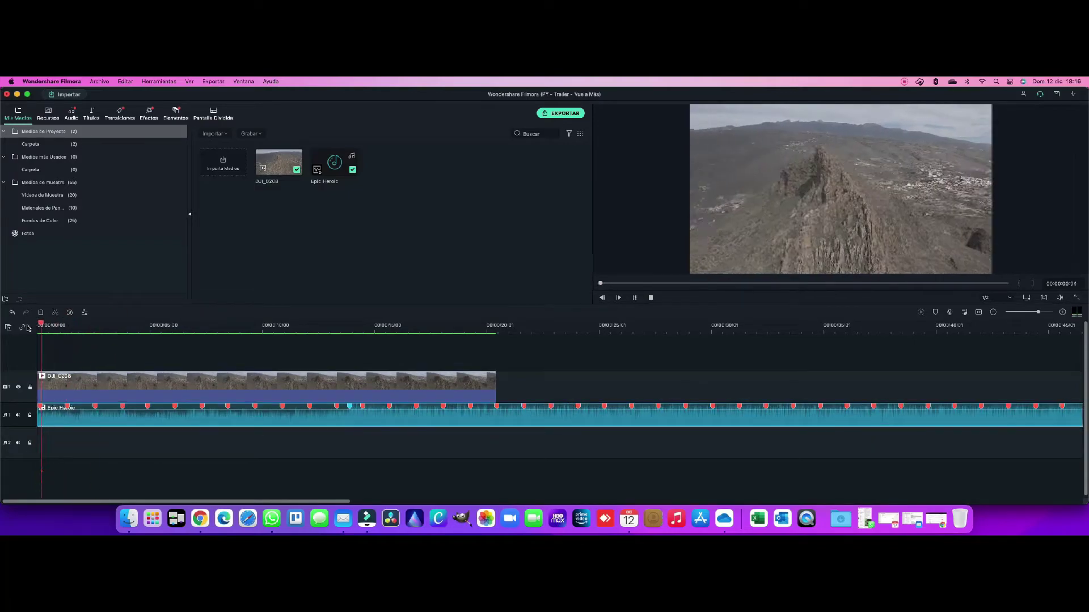
key("space")
- Set the DJI_0208 clip's speed to 5x, render the timeline preview and play it
left_click(110, 394)
right_click(138, 392)
left_click(193, 280)
double_click(352, 267)
type("5")
left_click(350, 347)
left_click(921, 312)
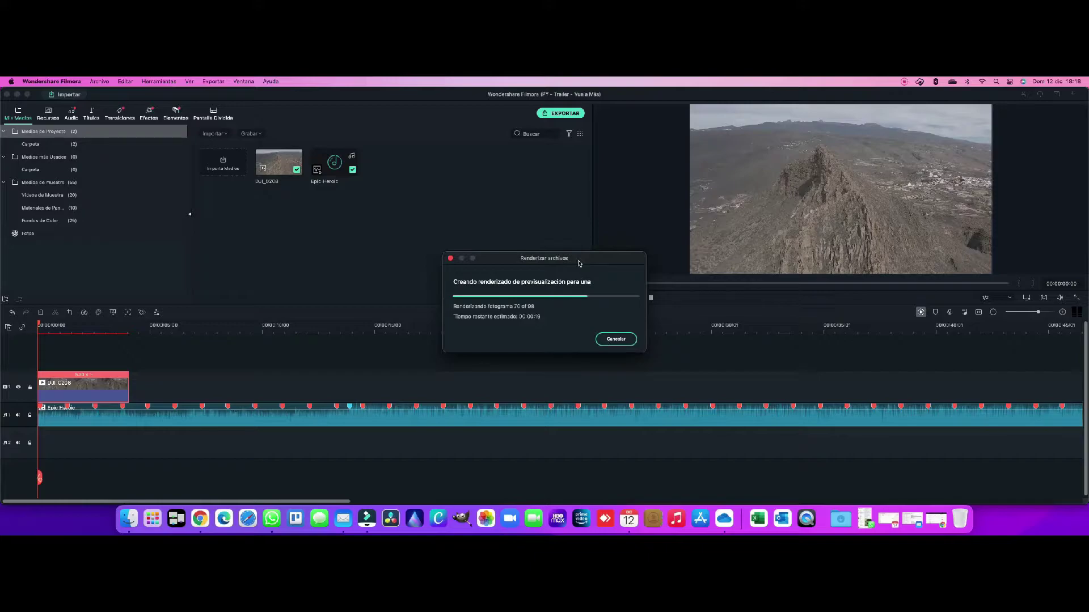
key("space")
- Trim the end of DJI_0208 back to the third beat marker and save the project
left_click_drag(128, 392, 96, 392)
left_click(99, 82)
left_click(116, 128)
- Import the DJI_0078 clip from the 002 - BRUTOS folder and place it directly after DJI_0208
left_click(223, 162)
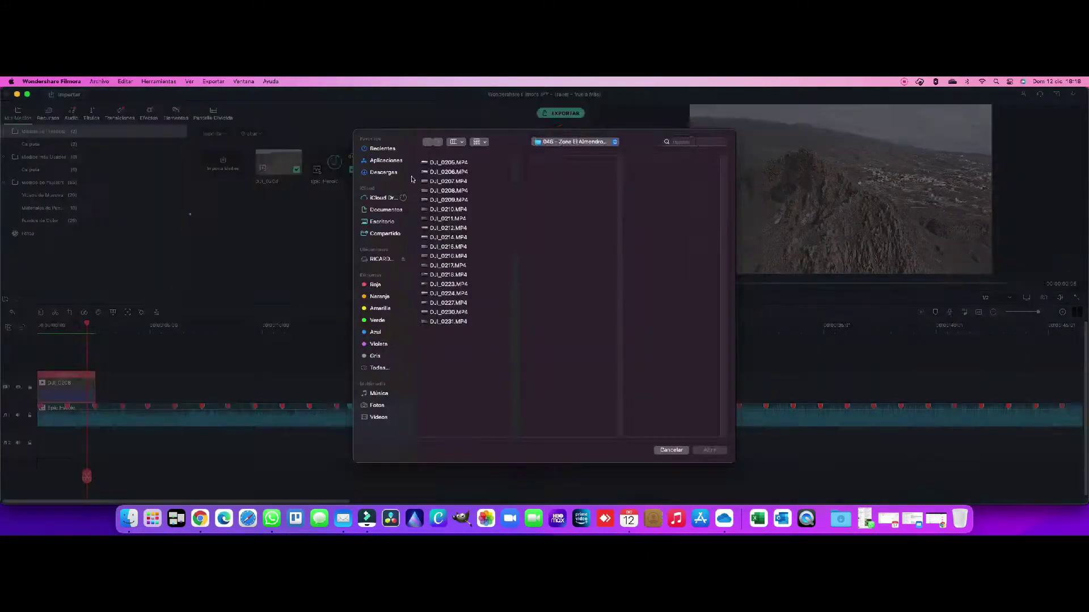
left_click(382, 259)
left_click(449, 172)
scroll(564, 310, "down", 10)
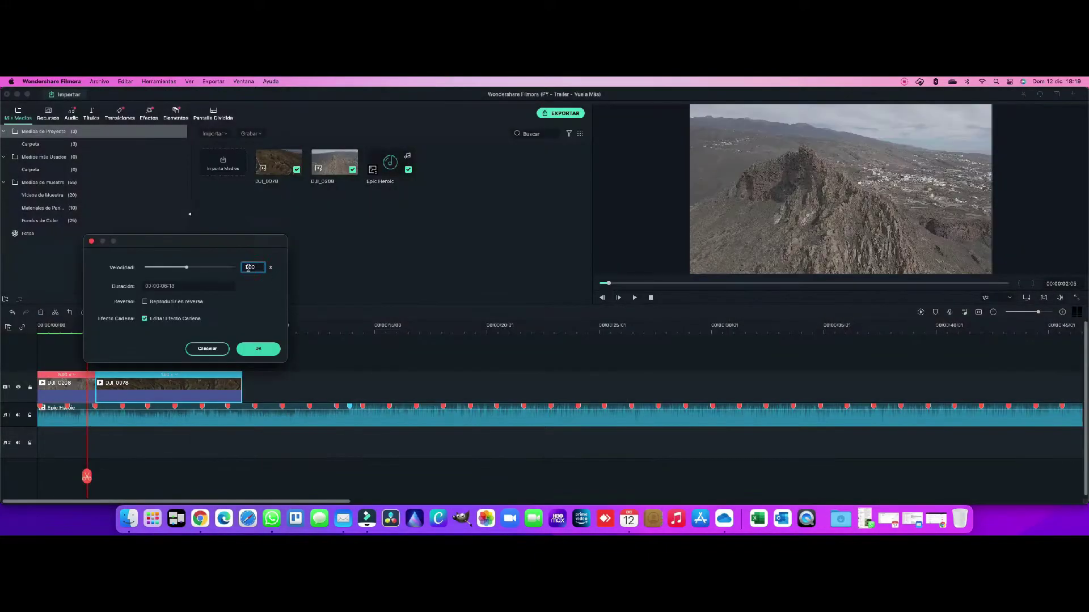
- Set DJI_0078's speed to 2x and trim its end back to the fifth beat marker
left_click(258, 347)
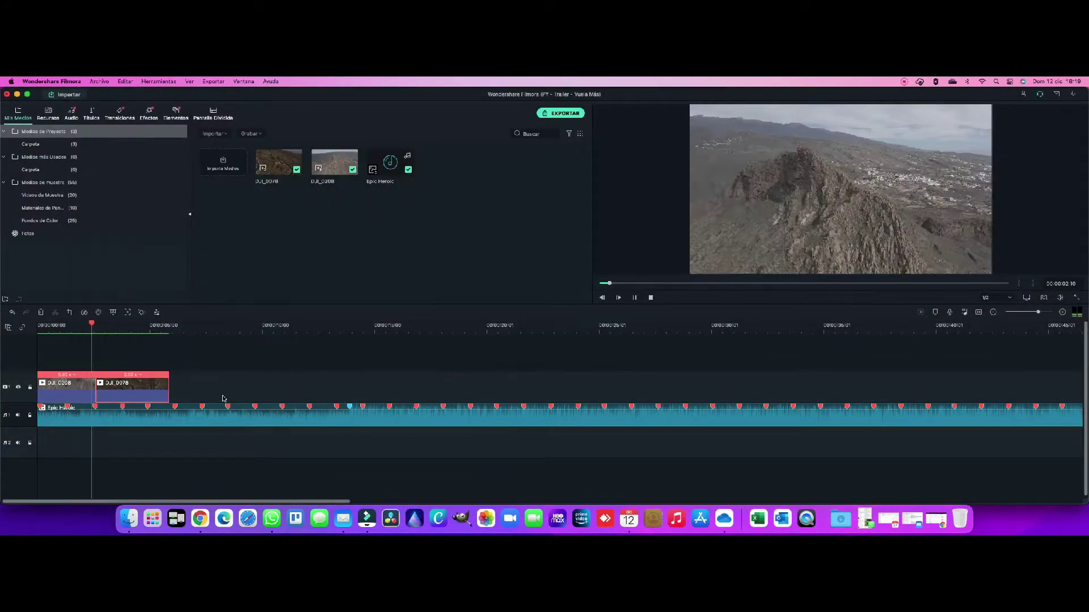
left_click_drag(169, 389, 150, 389)
left_click_drag(149, 389, 147, 390)
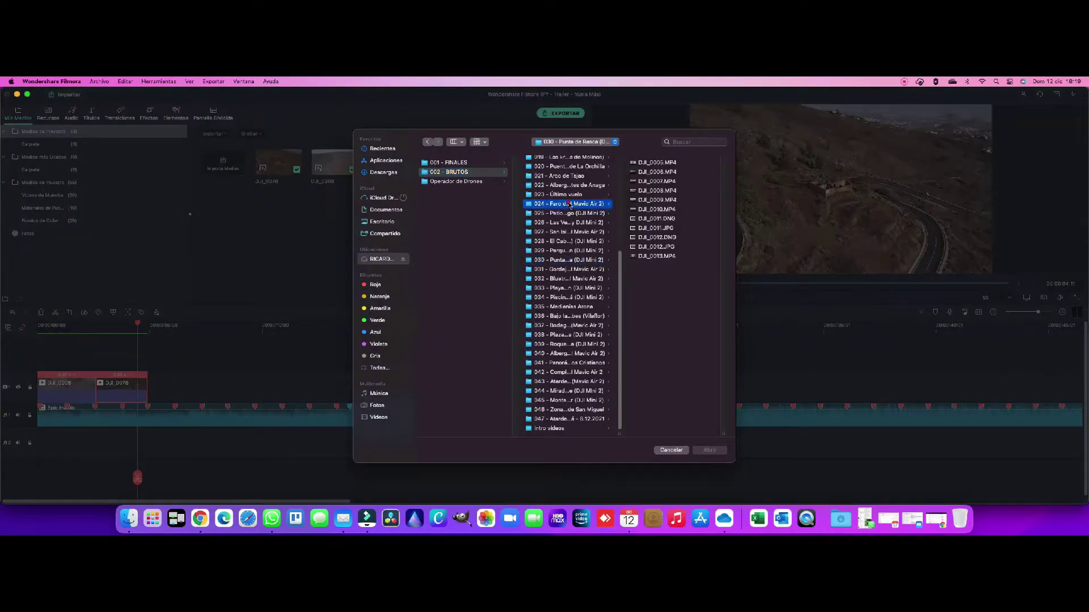
- Add the DJI_0004 clip after DJI_0078 at 4x speed and trim it to end at the seventh beat marker
key("Return")
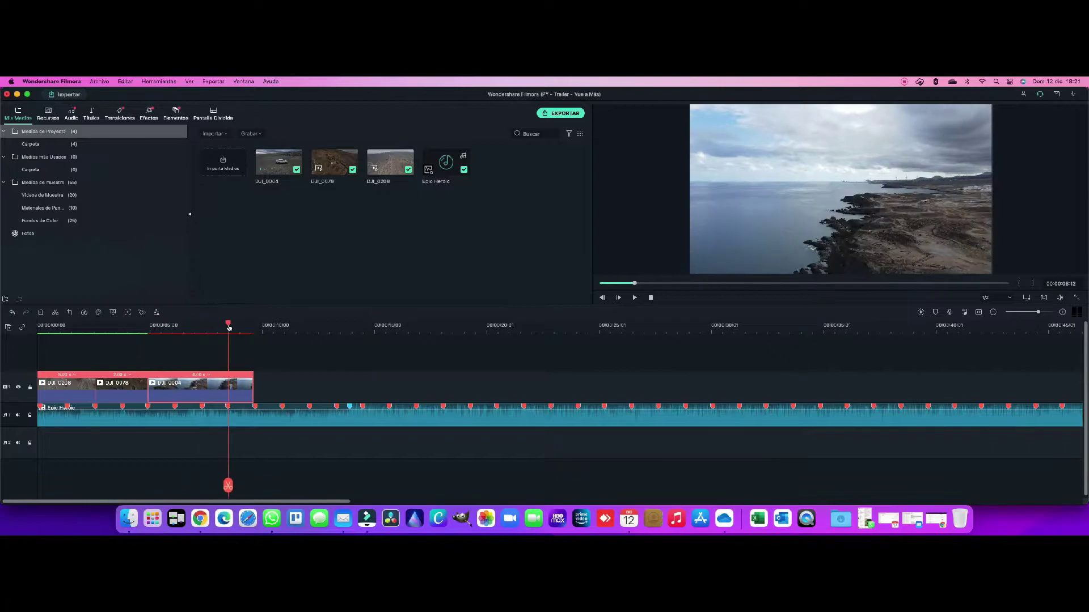
left_click_drag(147, 389, 173, 389)
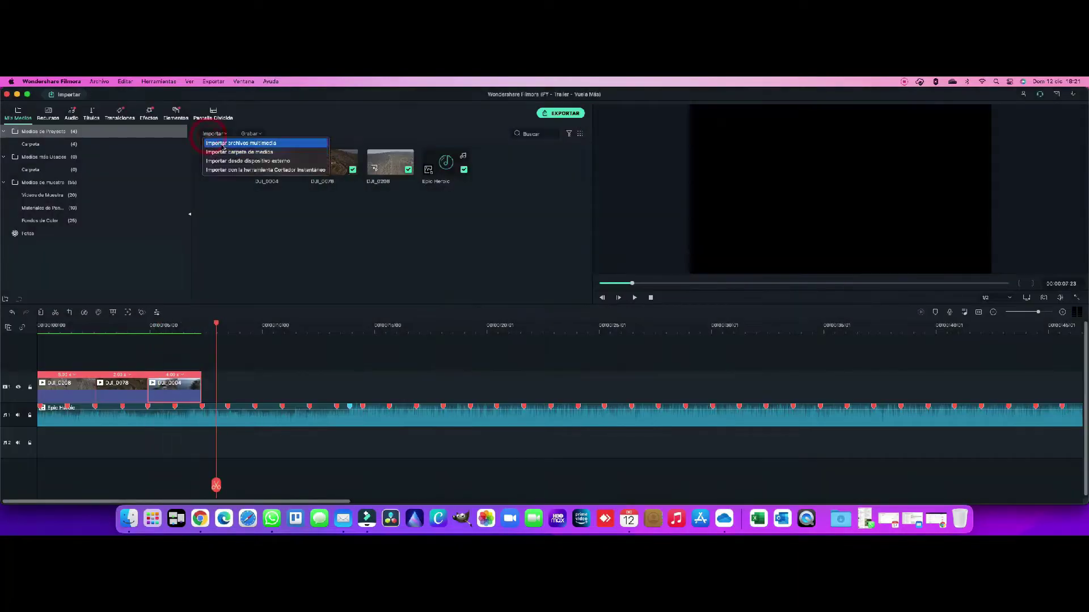
- Import DJI_0025.MP4 from the 029 folder, place it after DJI_0004 on the video track and trim its opening
left_click(249, 141)
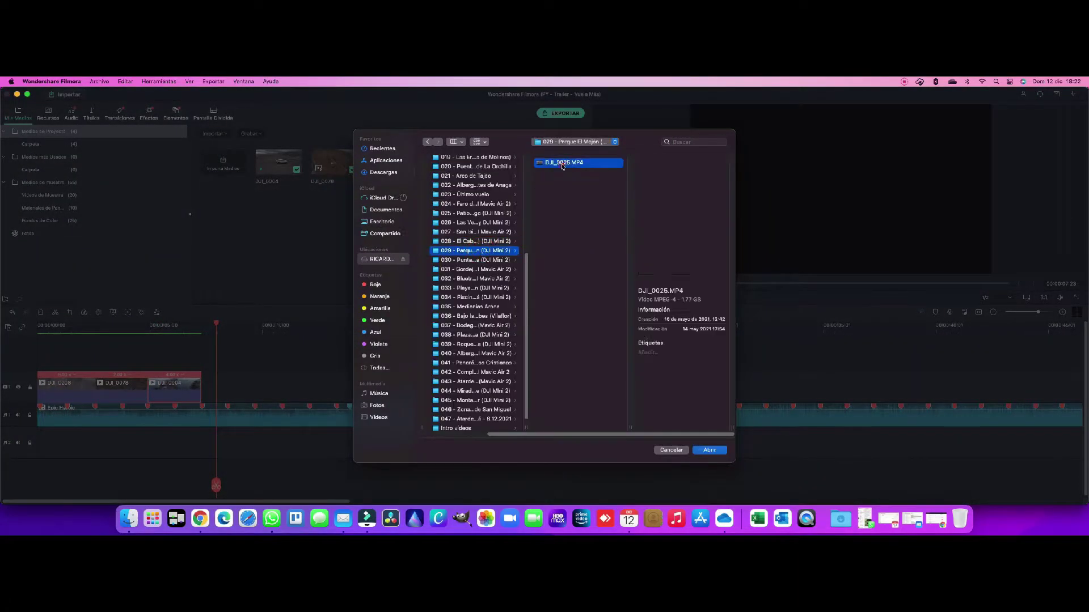
key("Return")
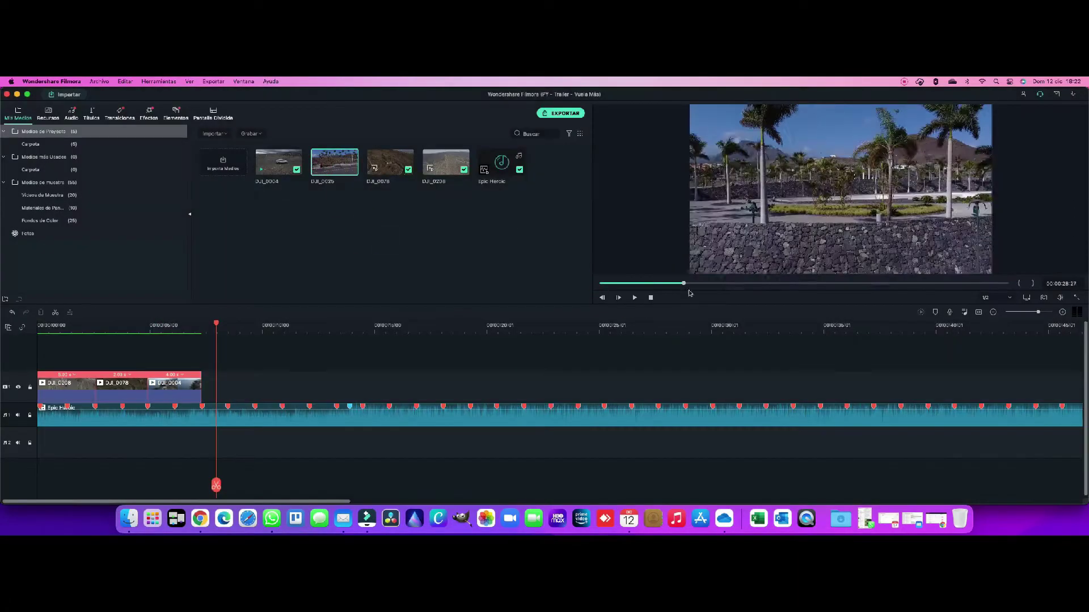
left_click_drag(267, 330, 206, 389)
left_click_drag(203, 389, 247, 389)
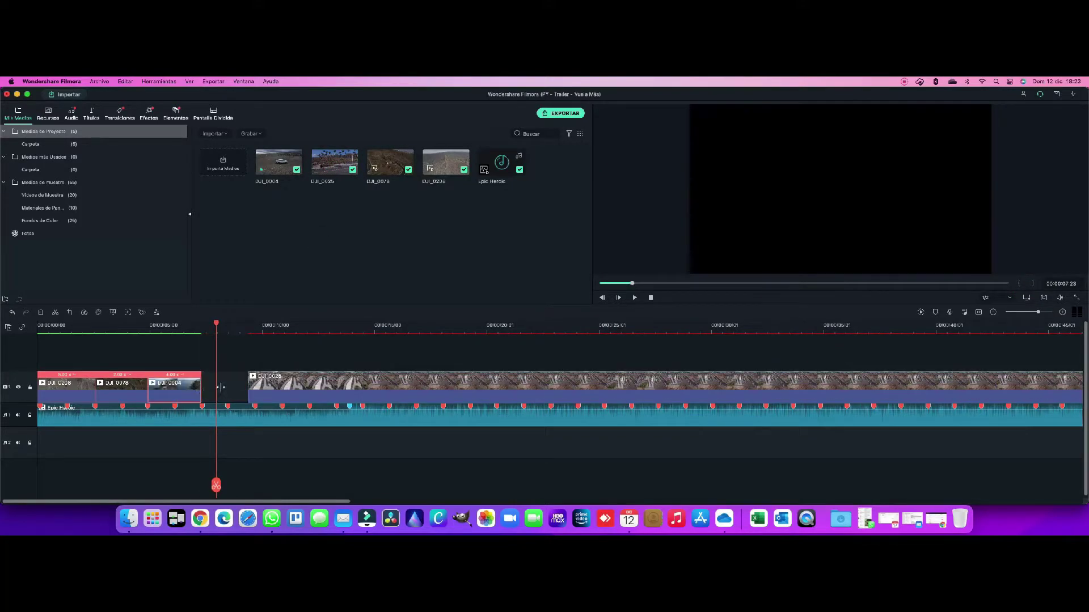
- Speed up DJI_0025 and fit it between DJI_0004 and the ninth beat marker
right_click(274, 389)
left_click(316, 310)
left_click_drag(248, 323, 221, 327)
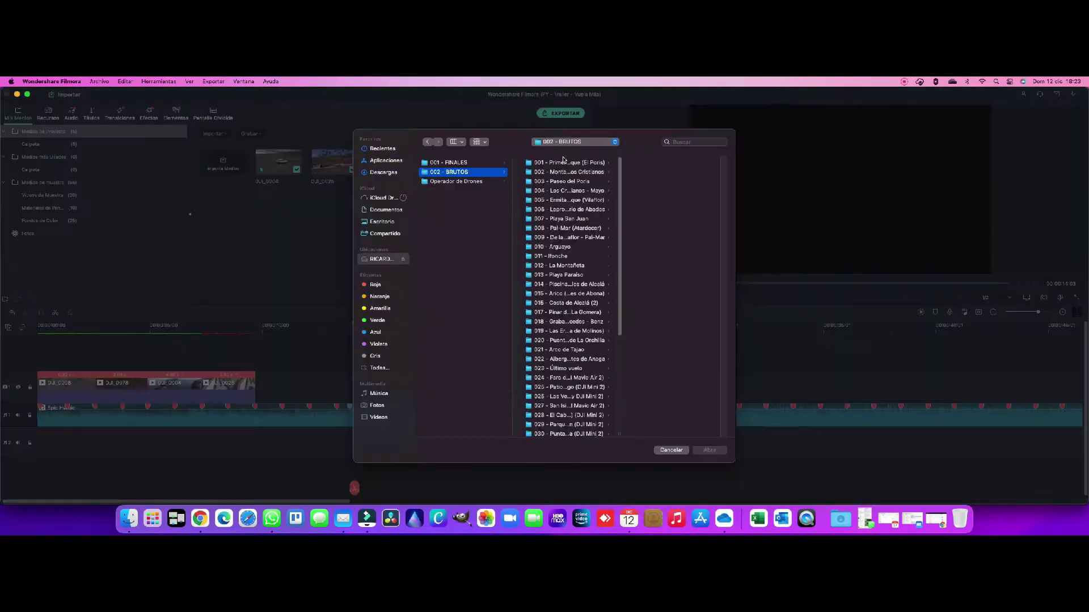
- Preview the drone videos in the 031 - Gordejuela folder inside 002 - BRUTOS and import DJI_0012.MP4
left_click(566, 213)
left_click(565, 232)
left_click(564, 251)
left_click(565, 269)
left_click(657, 200)
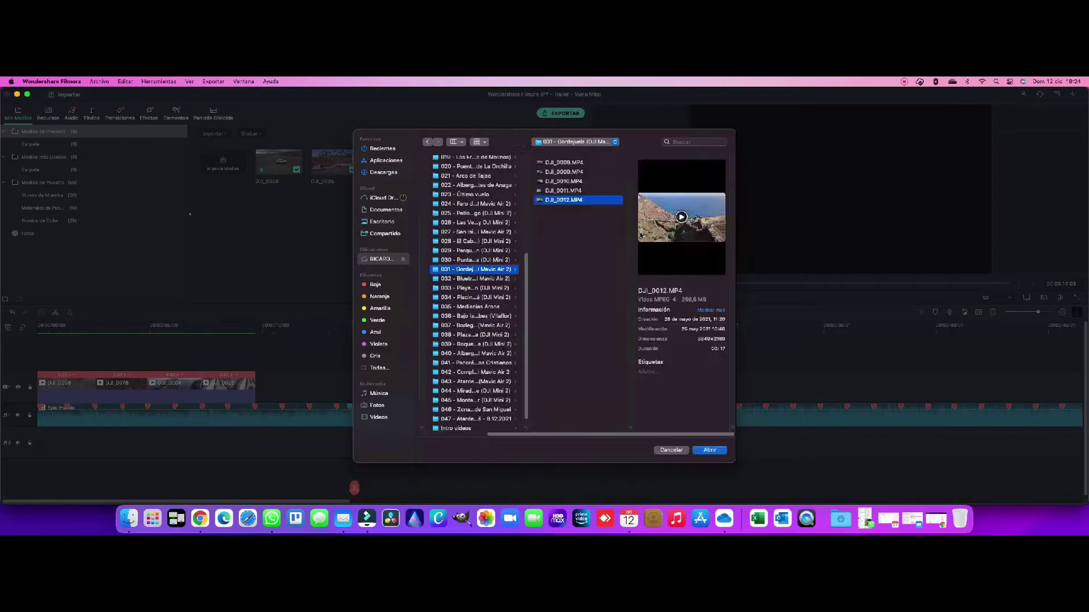
key("space")
key("space")
left_click(563, 163)
key("space")
key("Down")
key("space")
left_click(709, 450)
- Preview DJI_0012 and fit it, sped up, between DJI_0025 and the eleventh beat marker on the video track
left_click(334, 162)
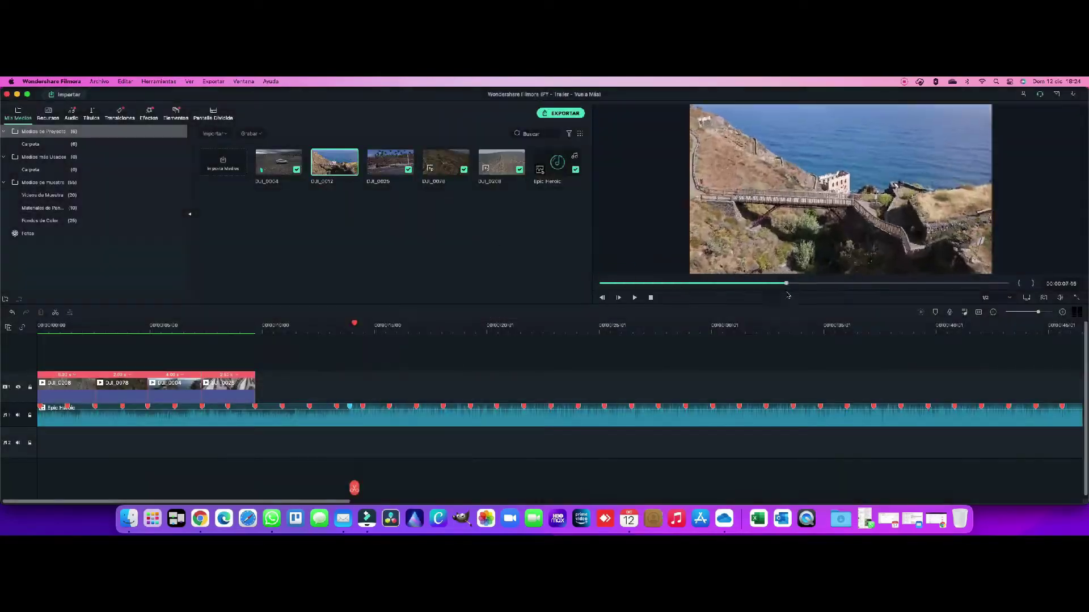
left_click_drag(787, 283, 892, 283)
left_click_drag(335, 163, 256, 392)
right_click(301, 389)
key("Escape")
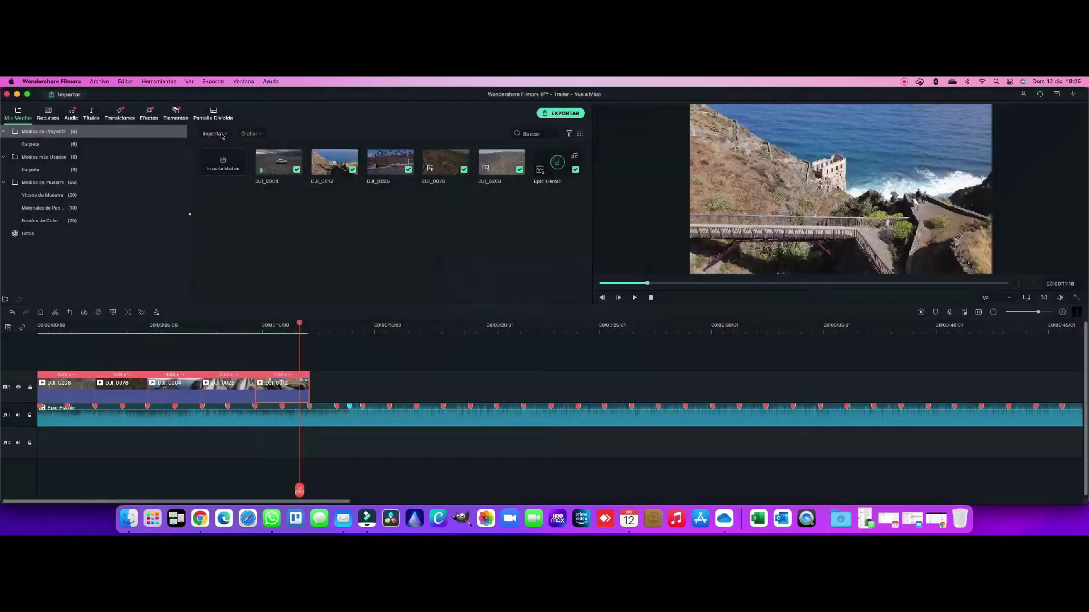
- Preview and import the cloudy coastline video with the seaside pool, and place it after DJI_0012
key("super+i")
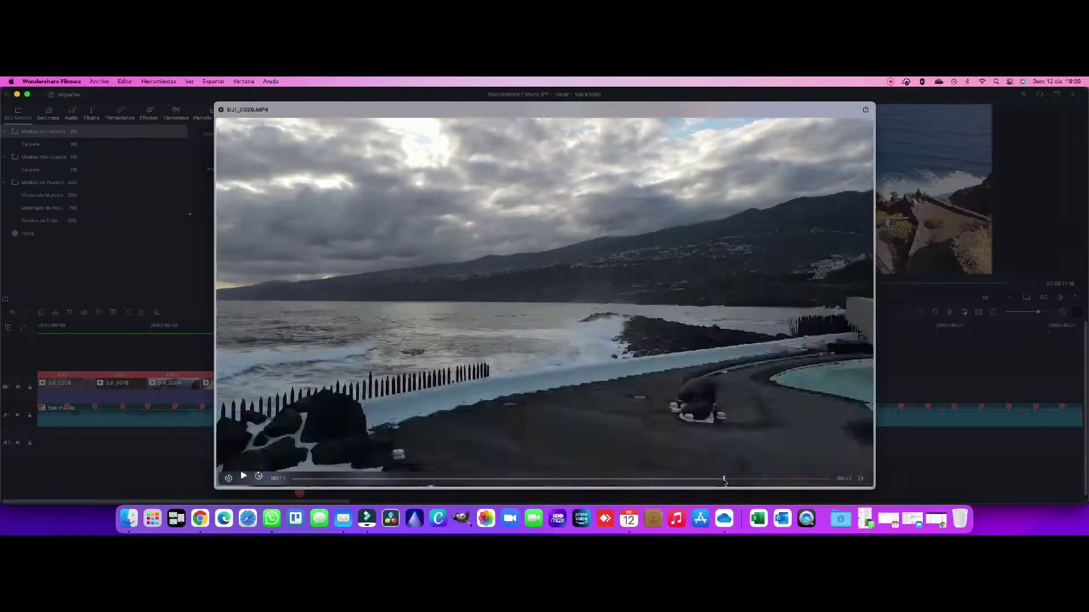
key("space")
key("Return")
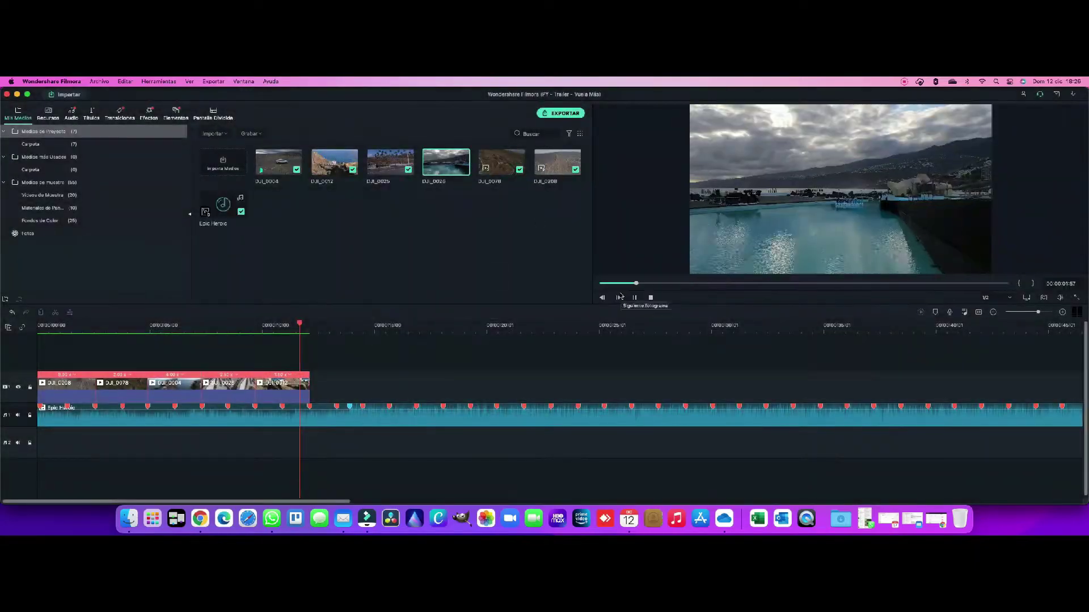
left_click_drag(463, 170, 340, 385)
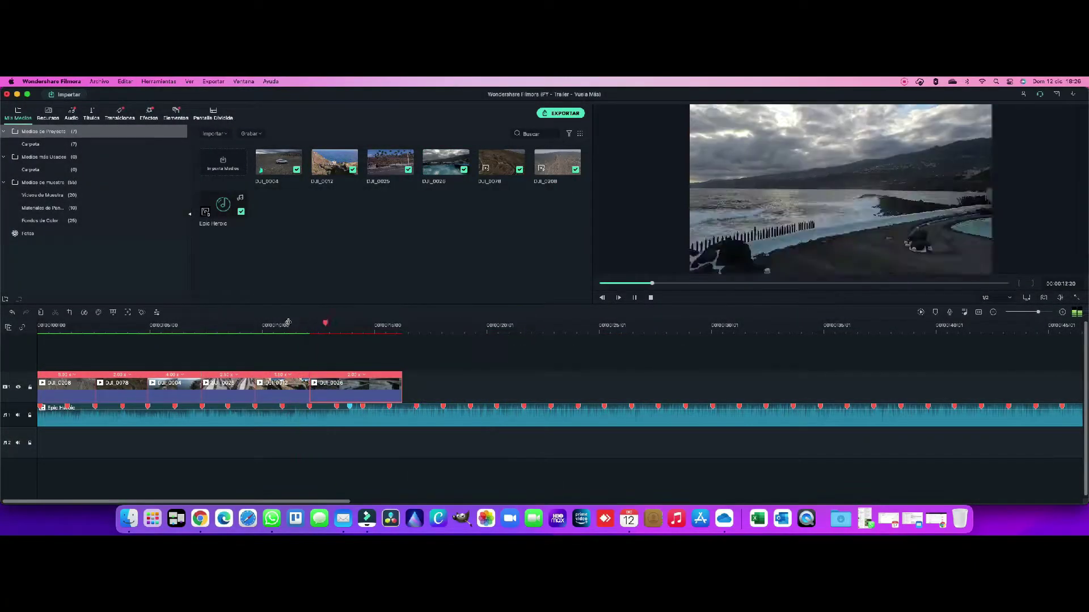
- Import the DJI_0200 clip and place it on the video track at the manual audio marker
key("super+i")
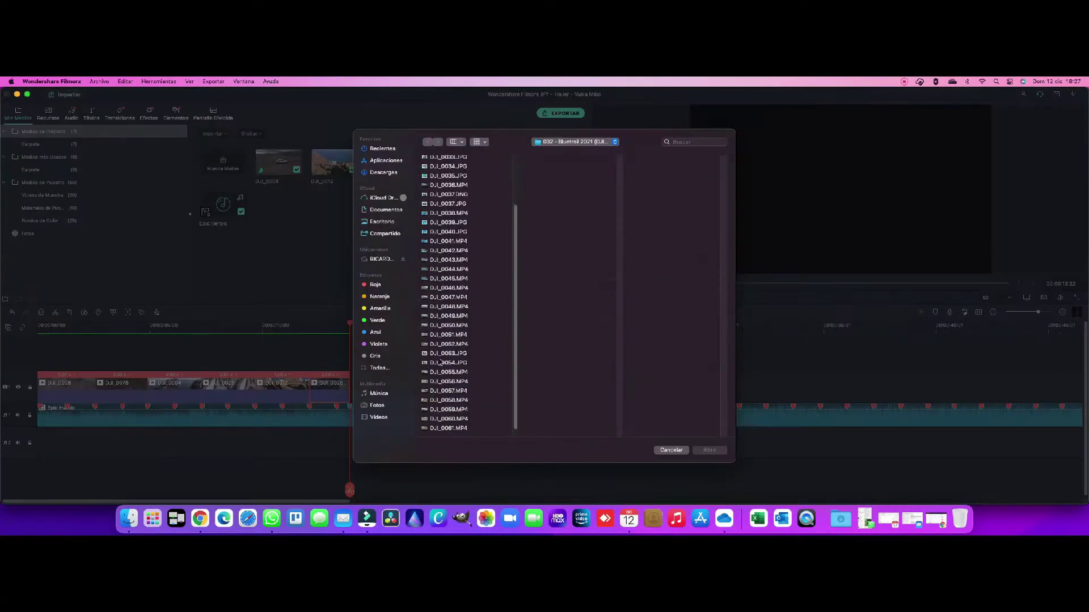
double_click(563, 247)
left_click_drag(557, 163, 362, 388)
- Set the DJI_0200 clip's speed to 2.5x
right_click(391, 391)
left_click(429, 311)
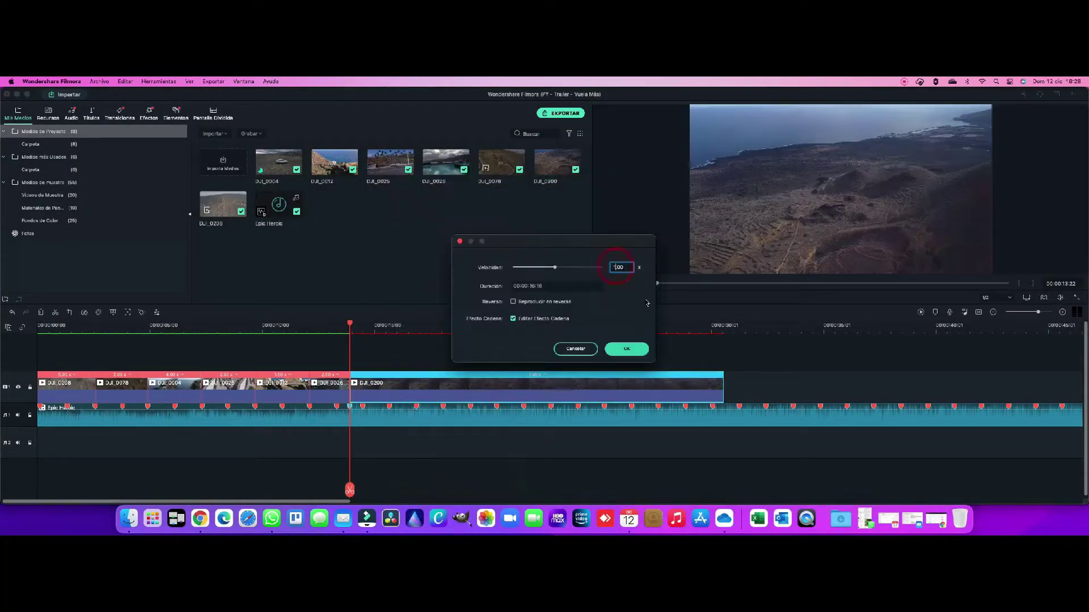
type("2.5")
left_click(628, 347)
- Split DJI_0200 at the beat marker near 00:00:16:21 and increase the playback speed of the part after the cut
left_click_drag(369, 324, 415, 324)
left_click(414, 492)
right_click(430, 393)
left_click(467, 311)
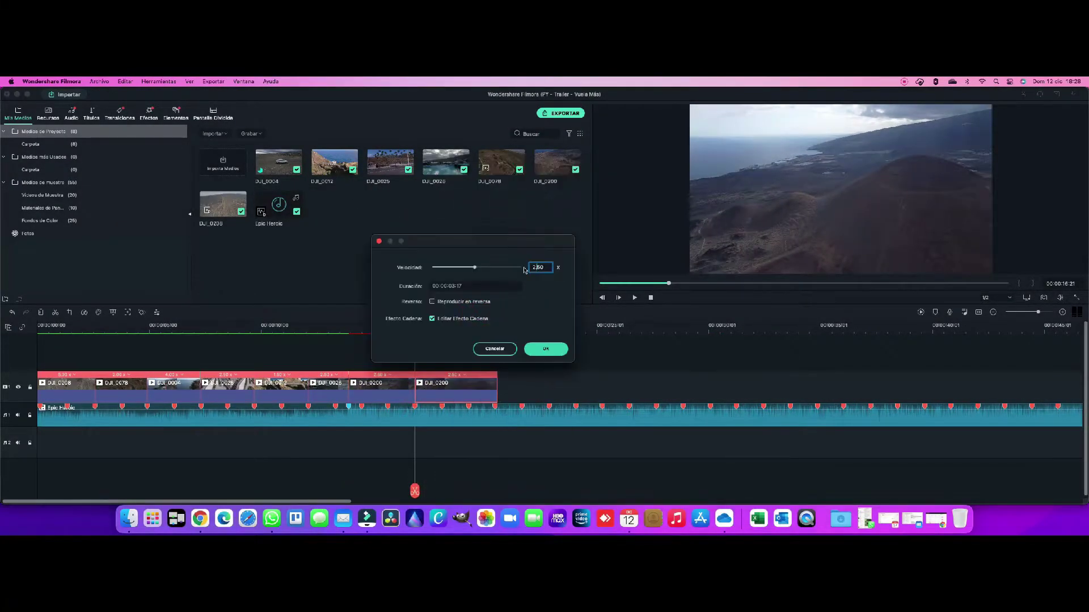
left_click(544, 347)
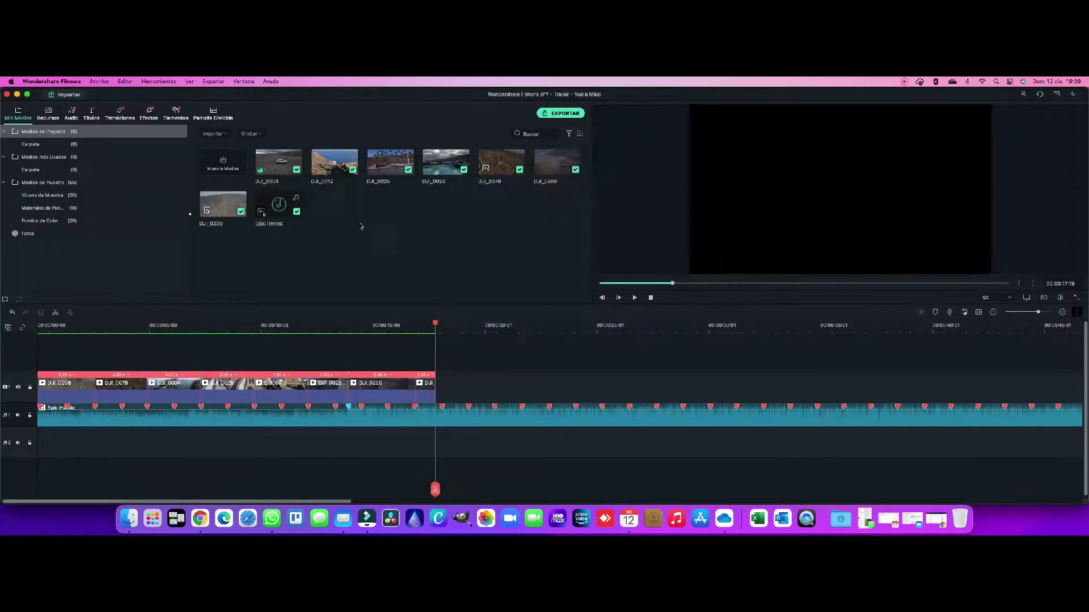
- Play back the current cut, import the DJI_0146 vineyard clip from the 037 - Bodega folder and scrub through it
left_click(634, 299)
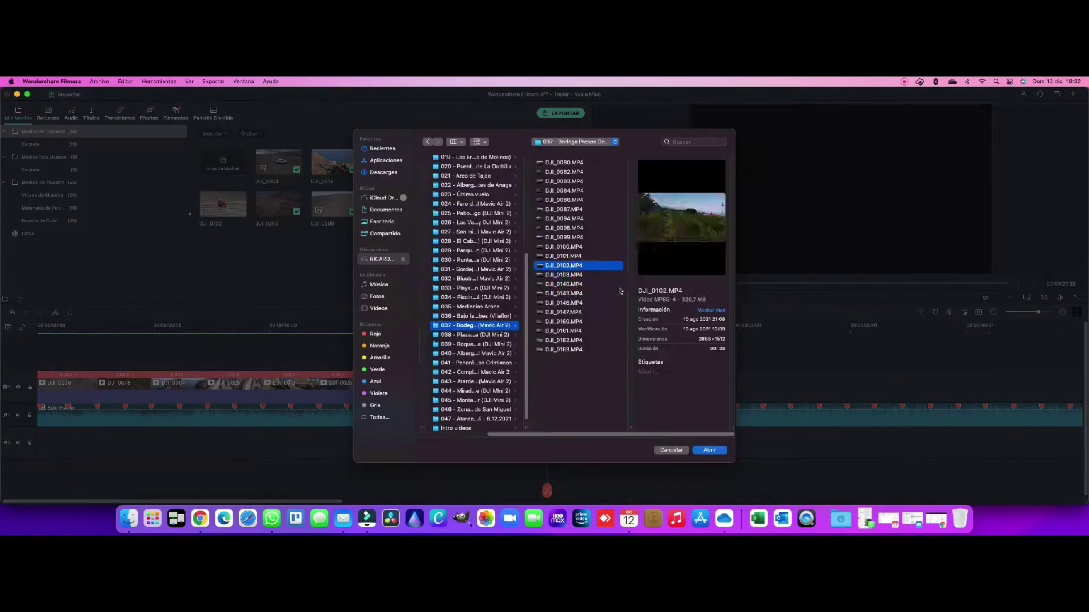
left_click(564, 303)
left_click(709, 451)
left_click(279, 204)
left_click_drag(600, 284, 744, 285)
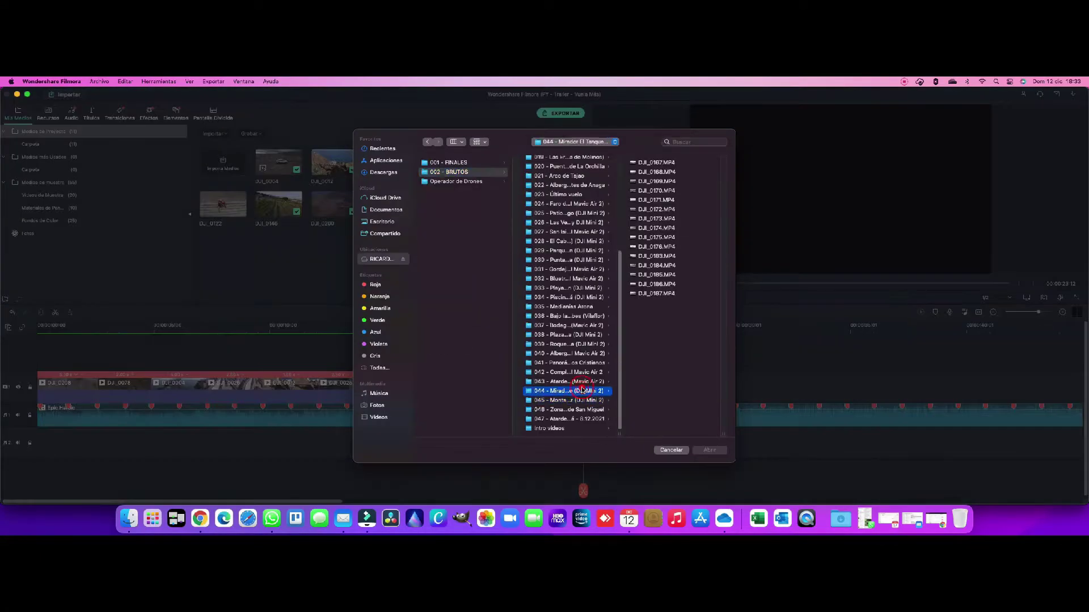
- Import the El Tanque viewpoint clip DJI_0175 and set its speed to 1.5x
left_click(563, 274)
double_click(563, 274)
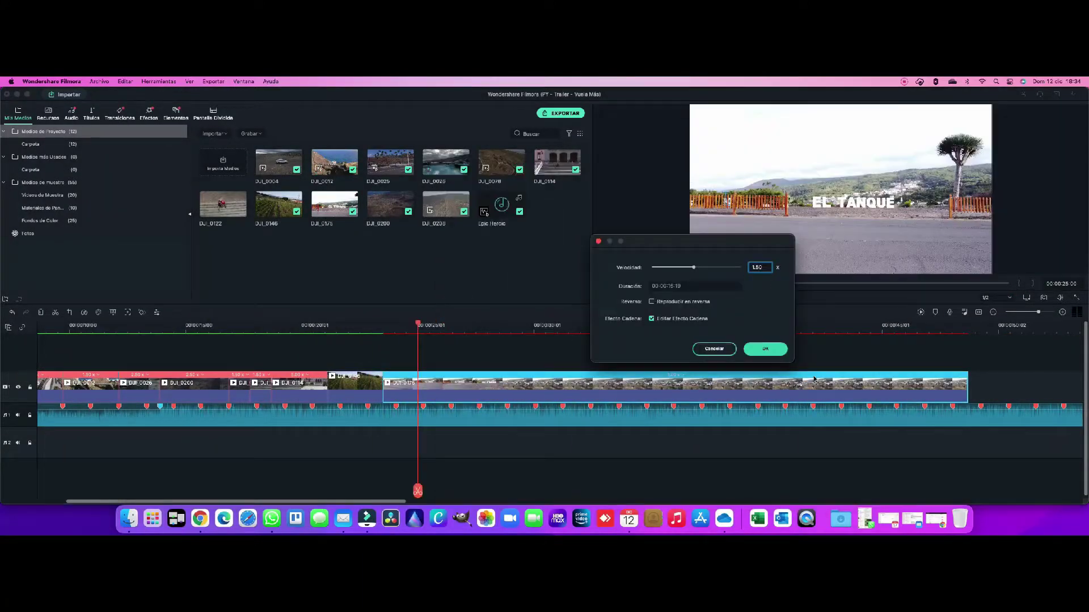
left_click(766, 348)
left_click(381, 325)
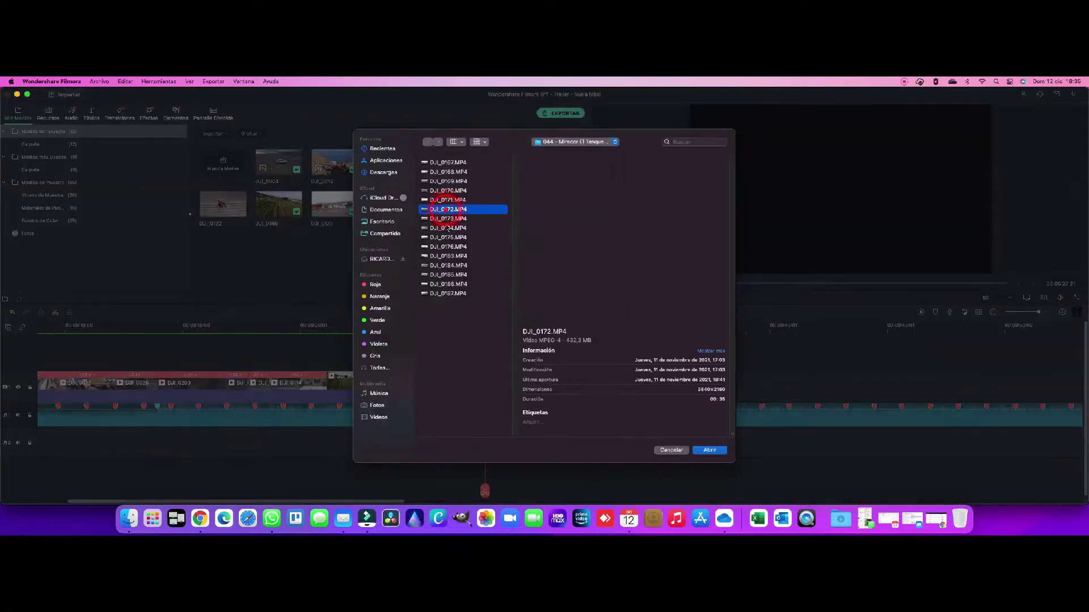
- Preview and import the coastal clip DJI_0143 from the 039 - Roques folder
left_click(554, 247)
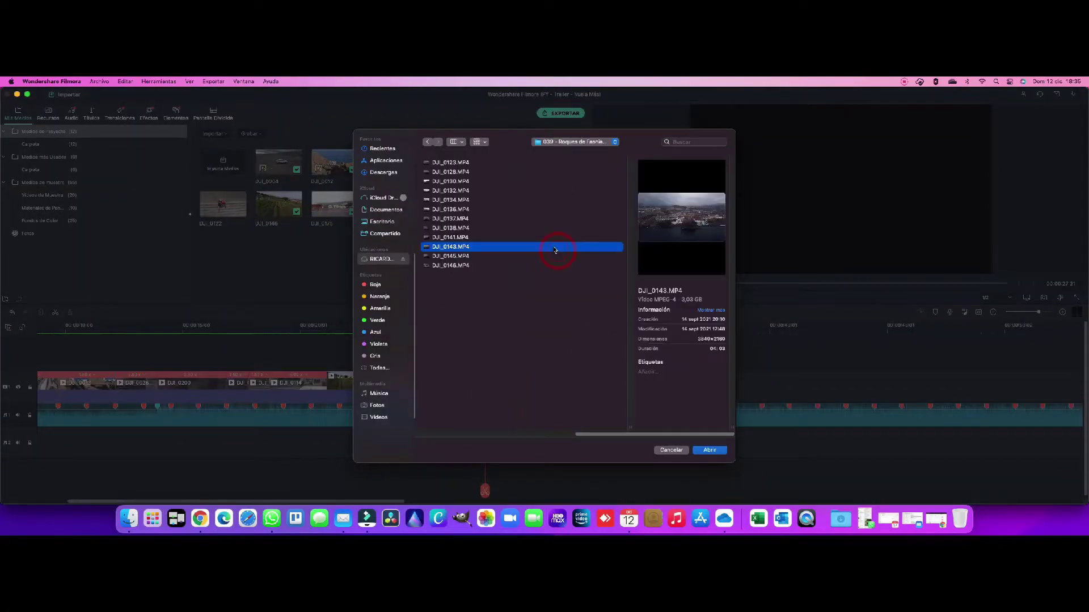
key("space")
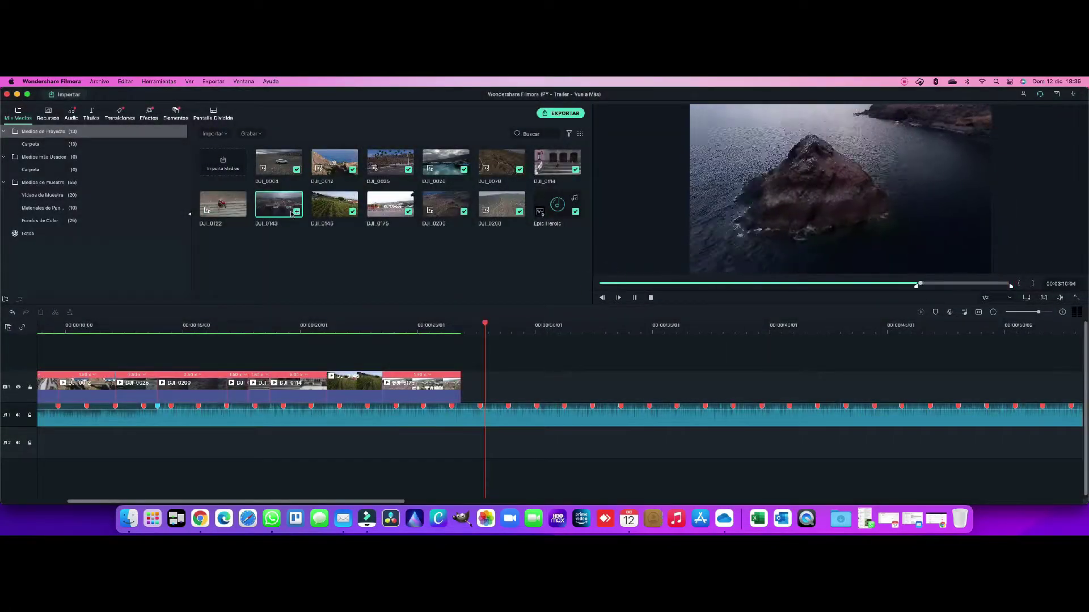
left_click(296, 212)
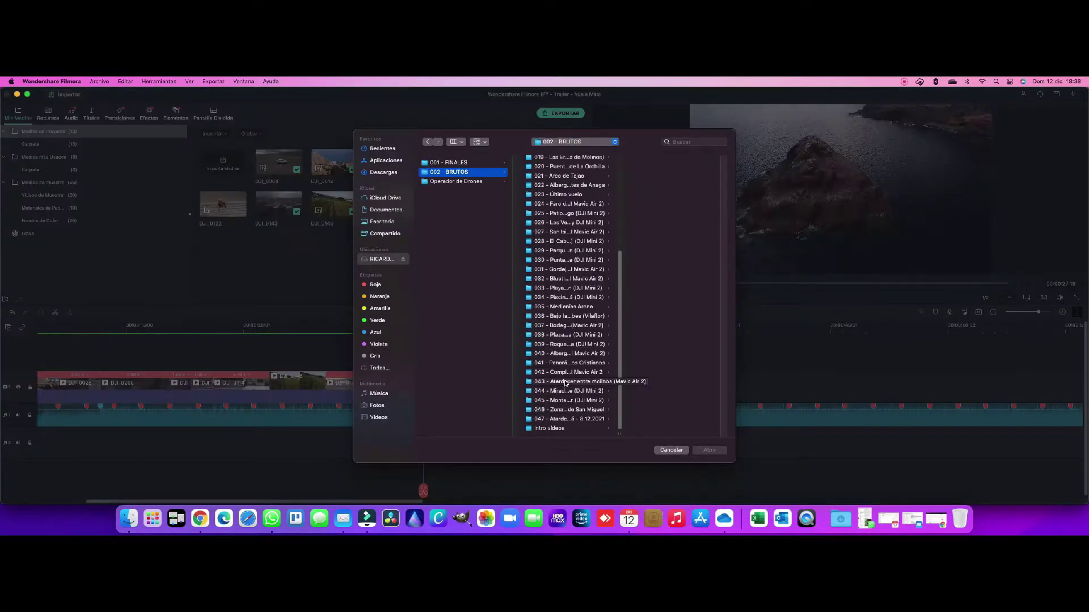
- Open the 043 - Atardecer entre molinos folder and preview its dusk windmill footage for a usable shot
left_click(565, 383)
left_click(564, 163)
key("space")
left_click_drag(468, 478, 799, 478)
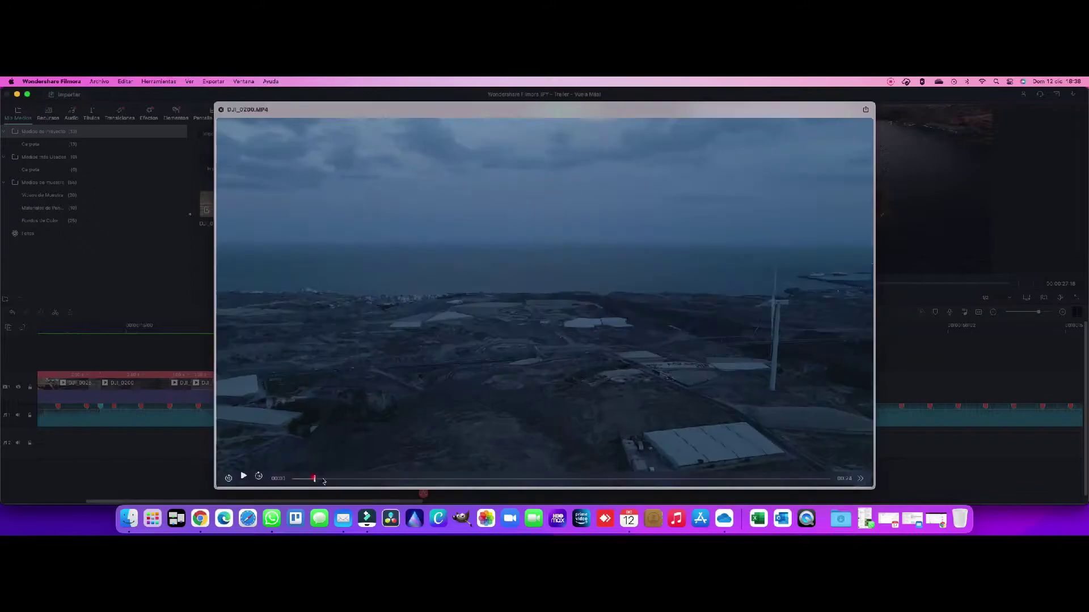
key("space")
left_click(589, 194)
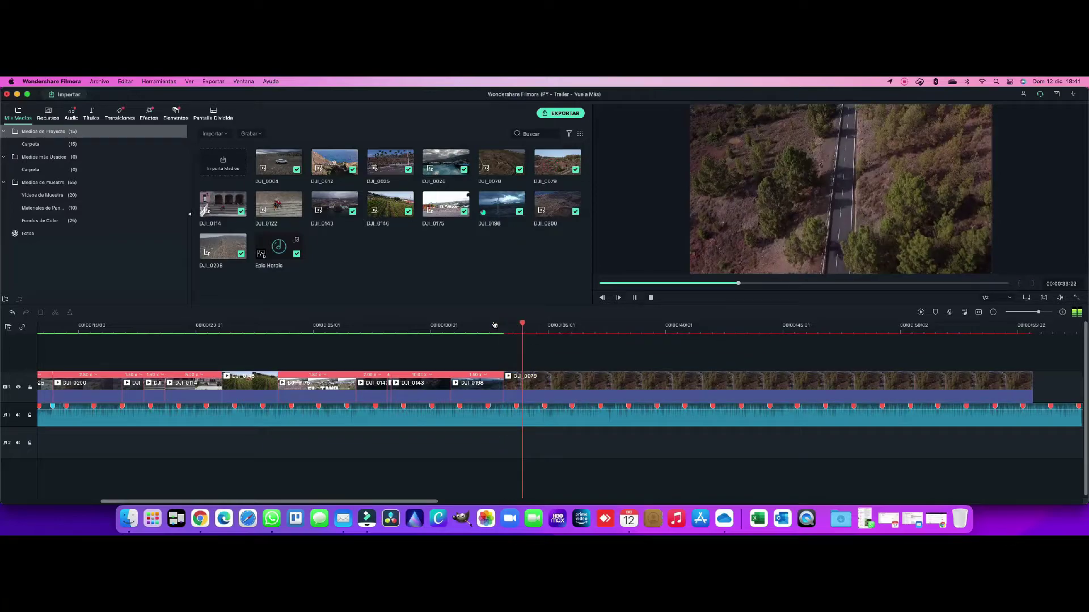
- Check DJI_0079 against the music, trim its end to about 00:00:36 and save the project
left_click(576, 325)
left_click(552, 326)
key("space")
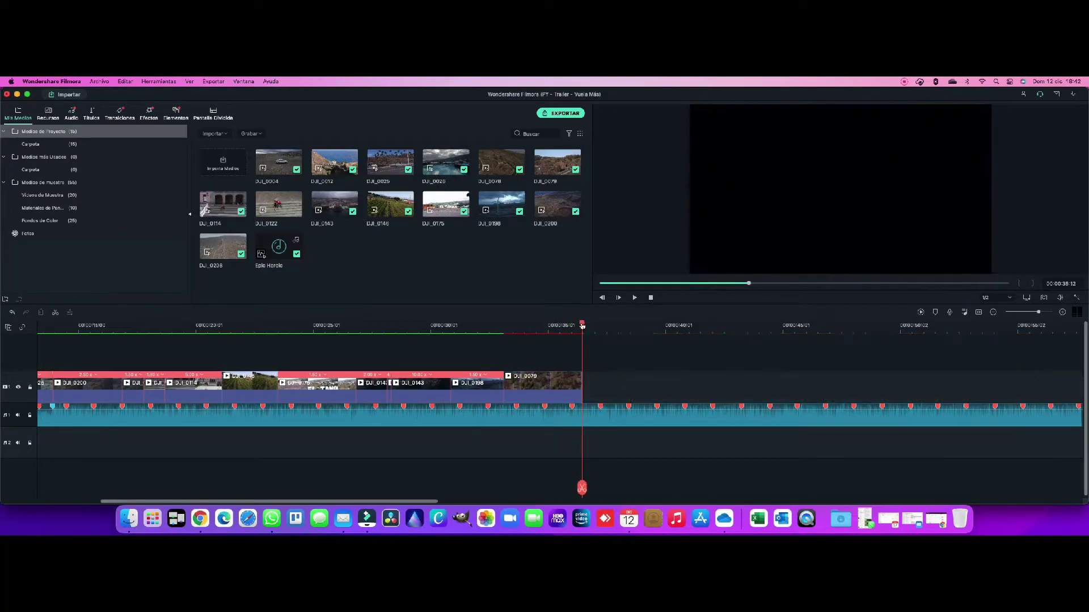
key("super+s")
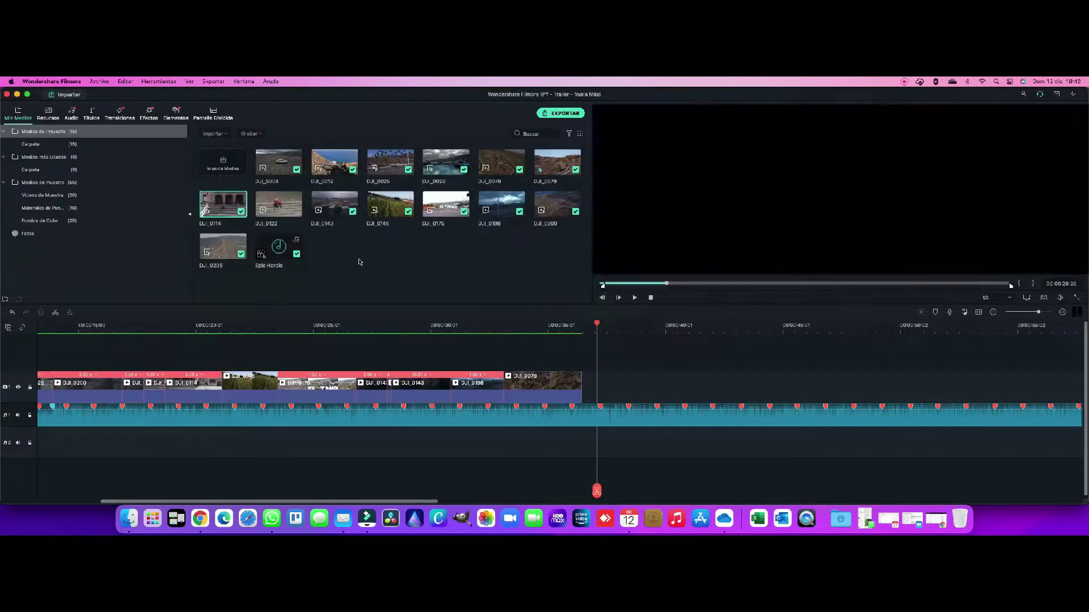
- Set the speed of the town-view DJI_0114 clip after DJI_0079 to 2x and scrub through it
key("space")
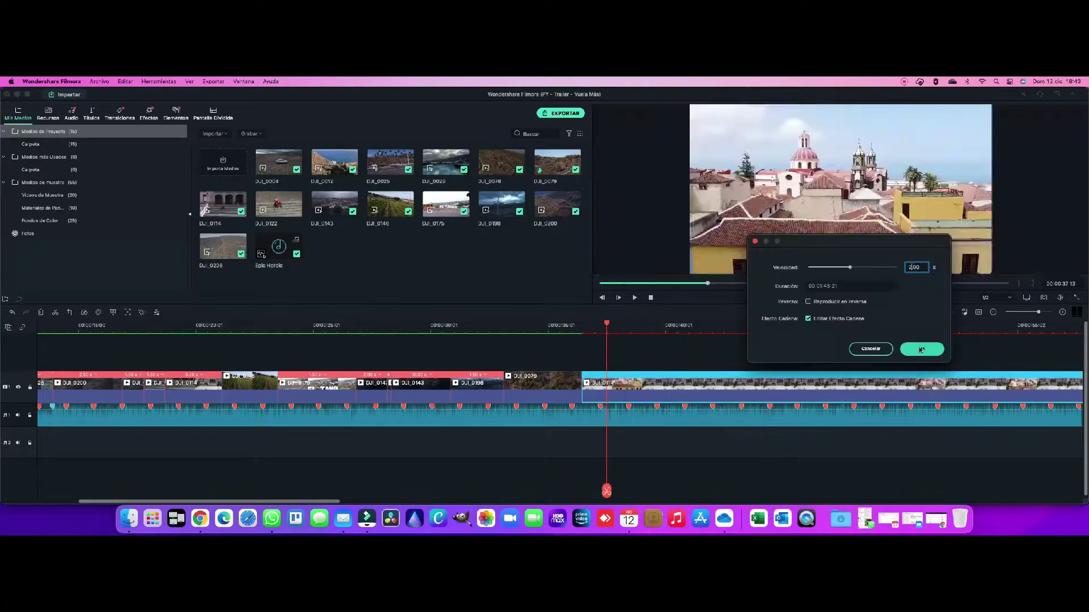
key("Return")
left_click_drag(602, 323, 702, 324)
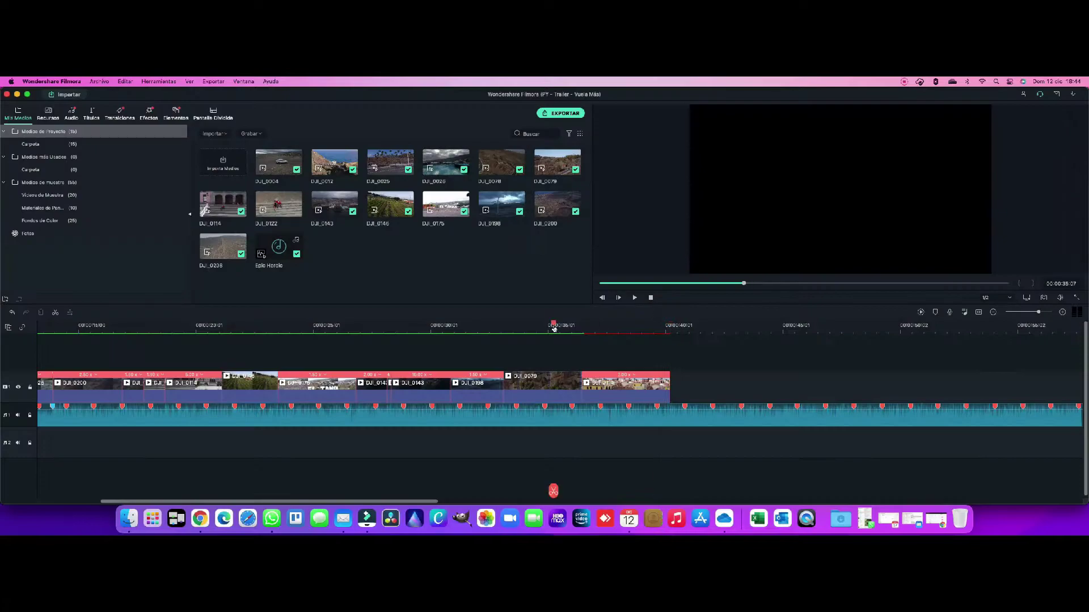
- Import DJI_0237, place it after the town-view DJI_0114 clip and set its speed to 1.5x
left_click(207, 136)
left_click(211, 144)
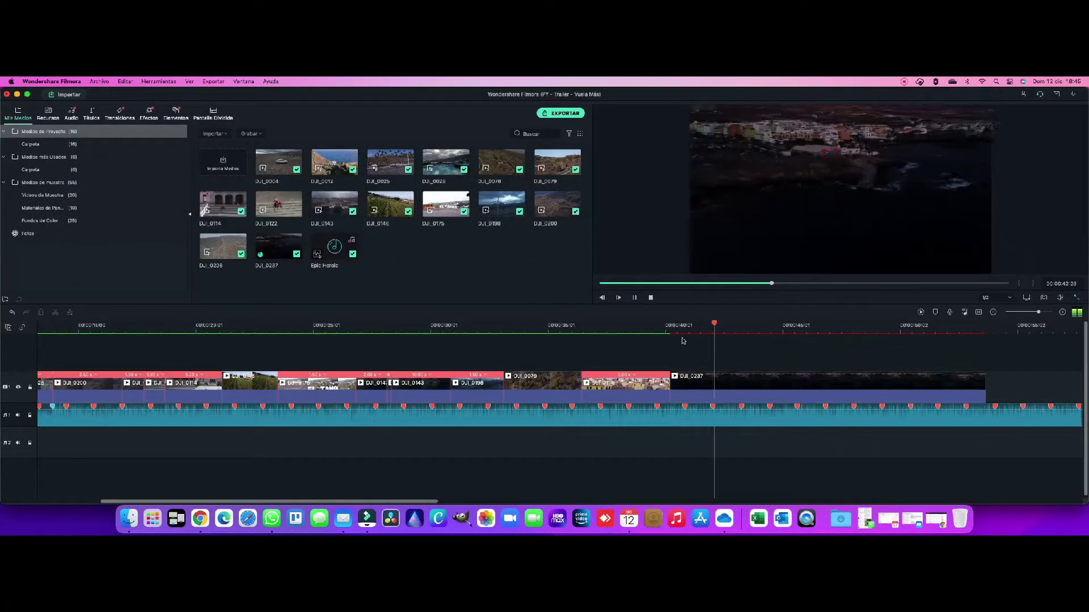
left_click(646, 326)
left_click(605, 324)
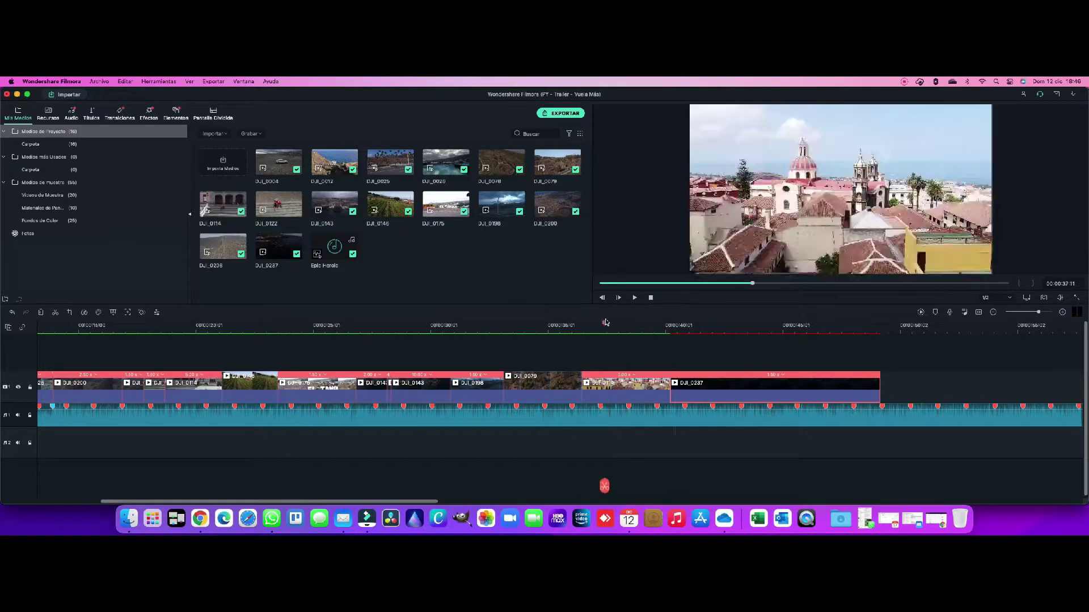
- Shorten the end of the town-view DJI_0114 clip to about 00:00:39 and play back its cut into DJI_0237
left_click_drag(605, 323, 650, 325)
left_click_drag(669, 389, 649, 389)
key("space")
left_click(690, 326)
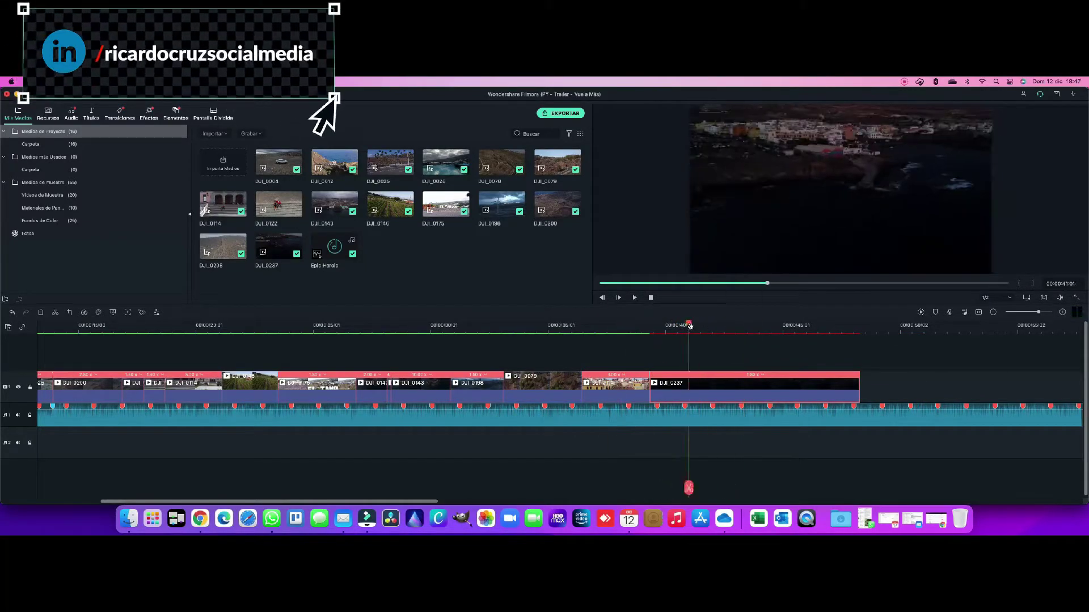
- Split DJI_0237 at 00:00:40:08 and set the speed of the part after the cut to 2x
left_click_drag(690, 326, 673, 326)
key("super+b")
right_click(688, 385)
left_click(738, 295)
type("2.00")
left_click(855, 349)
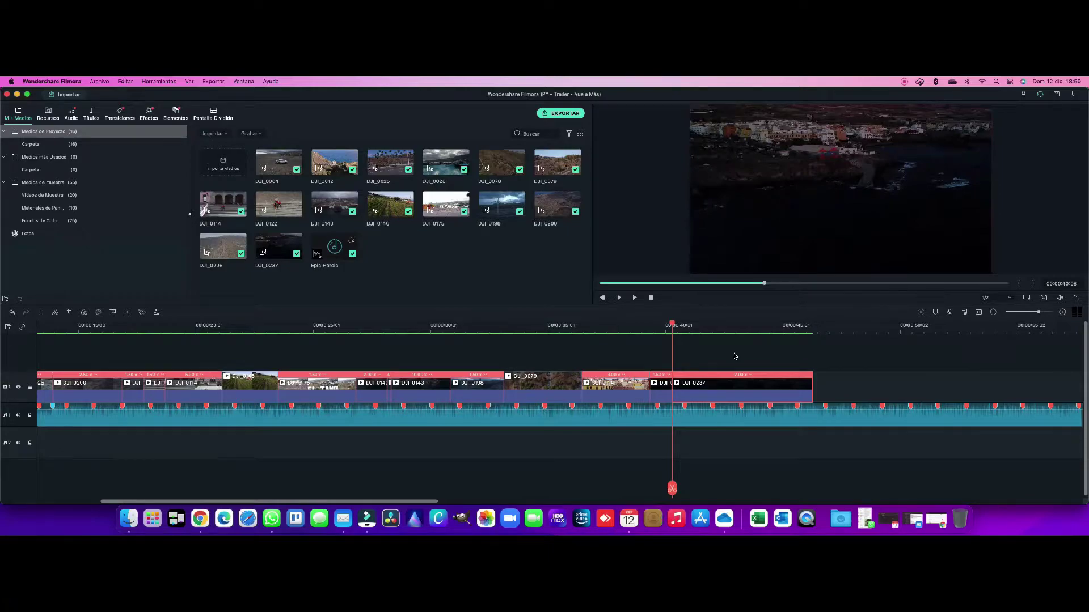
- Trim the end of DJI_0237's second part to just before 00:00:44 and play back the result
left_click(644, 322)
key("space")
left_click_drag(811, 391, 751, 390)
left_click(680, 325)
key("space")
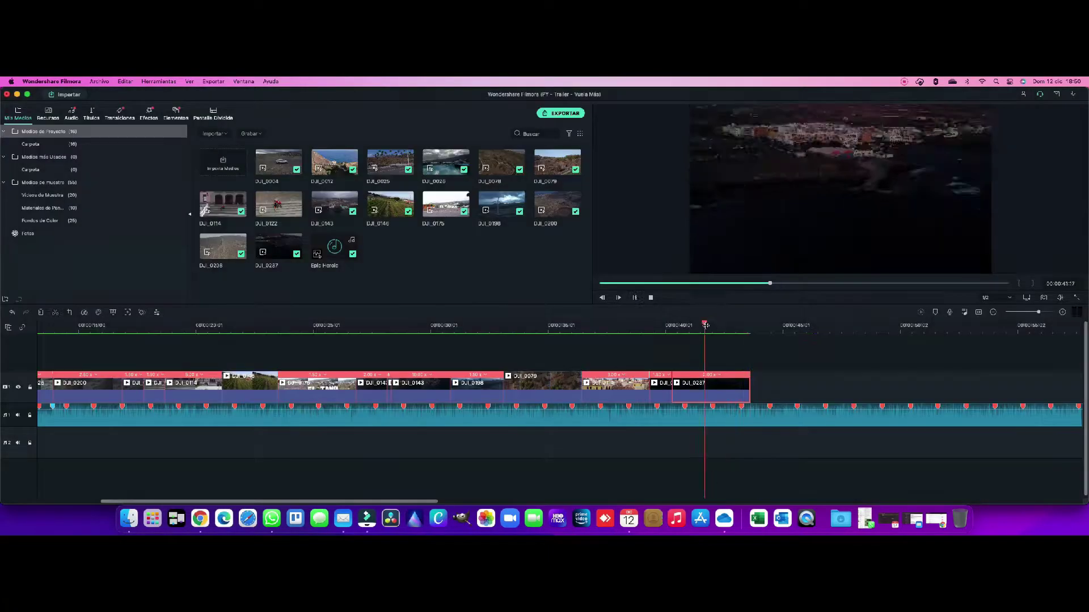
- Import the lighthouse clip DJI_0010 from the raw footage folders and place it after DJI_0237
left_click(223, 163)
left_click(574, 142)
left_click(570, 152)
left_click(570, 382)
left_click(566, 240)
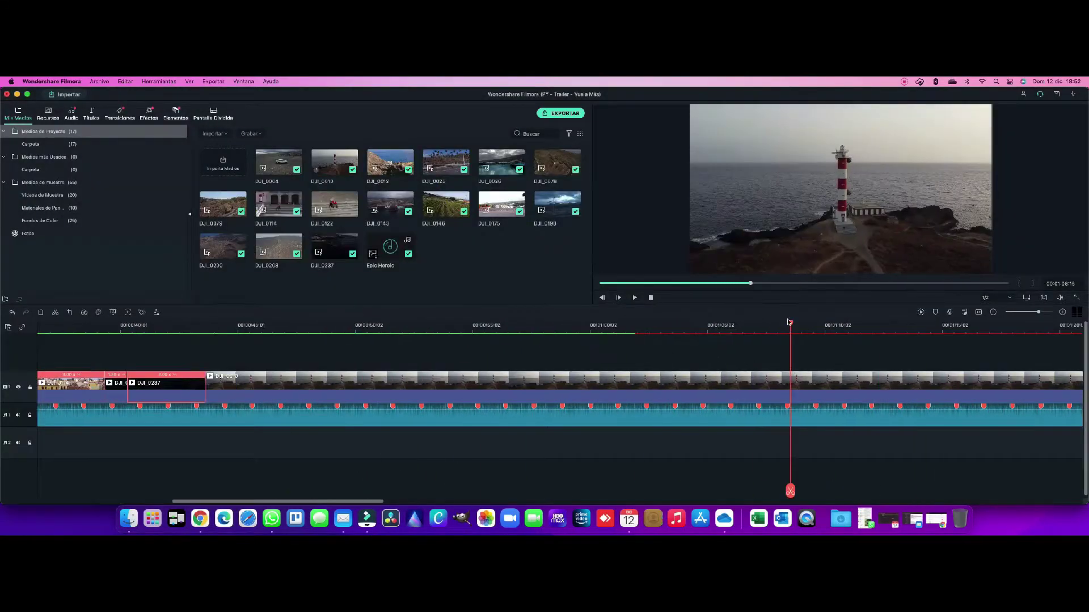
- Set the DJI_0010 lighthouse clip's speed to 3x and cut off everything after about 00:00:47
right_click(496, 380)
left_click(530, 311)
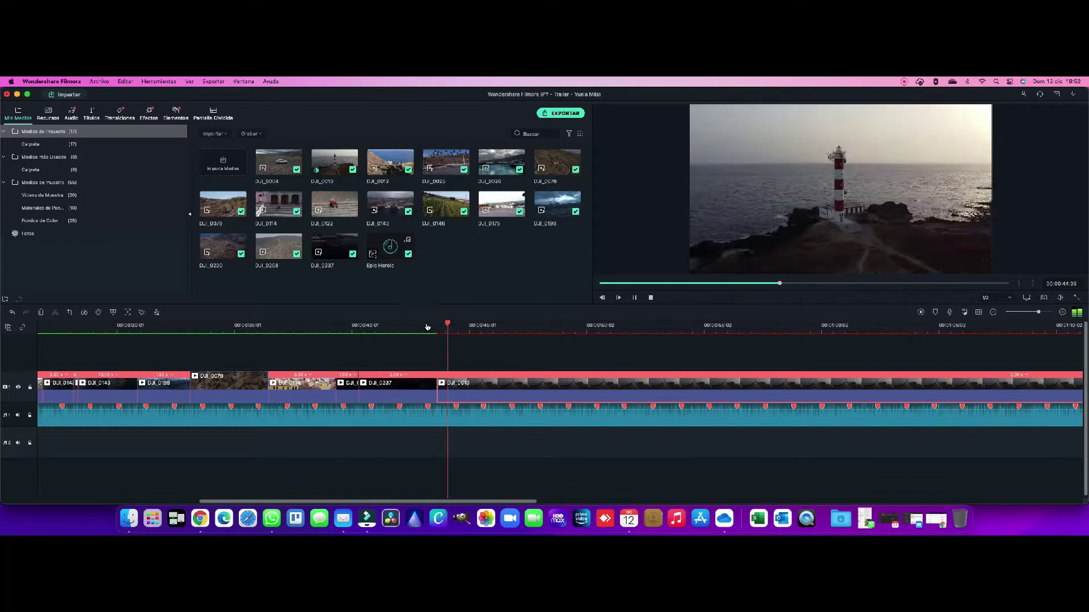
key("super+b")
key("Delete")
- Import the turquoise pool clip DJI_0042 from the 032 - Bluetrail 2021 folder and insert it after DJI_0010
left_click(223, 163)
left_click(574, 142)
left_click(567, 151)
left_click(567, 279)
left_click(547, 251)
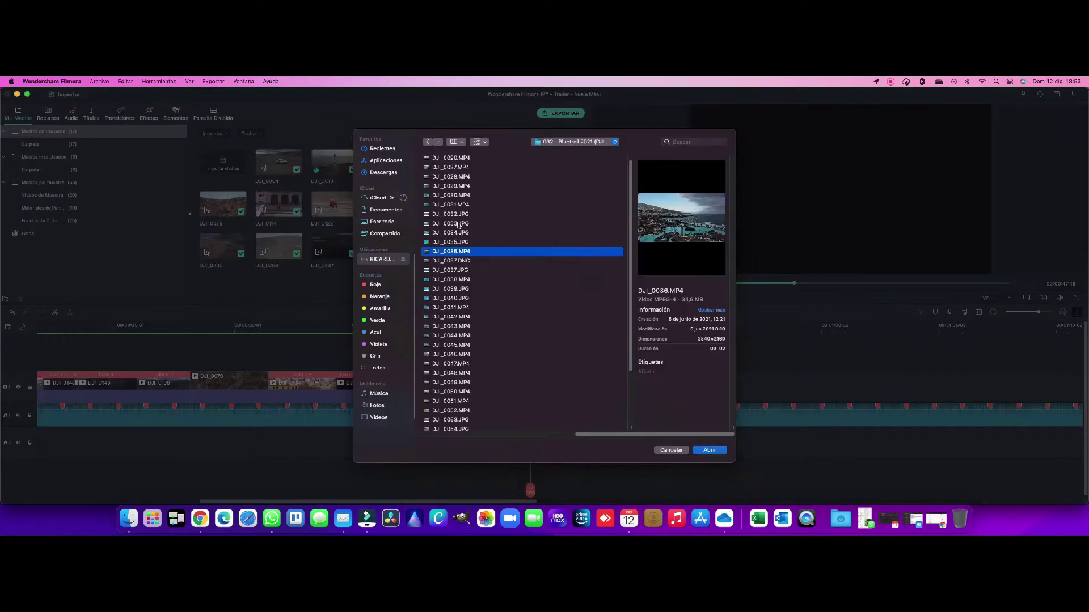
key("Return")
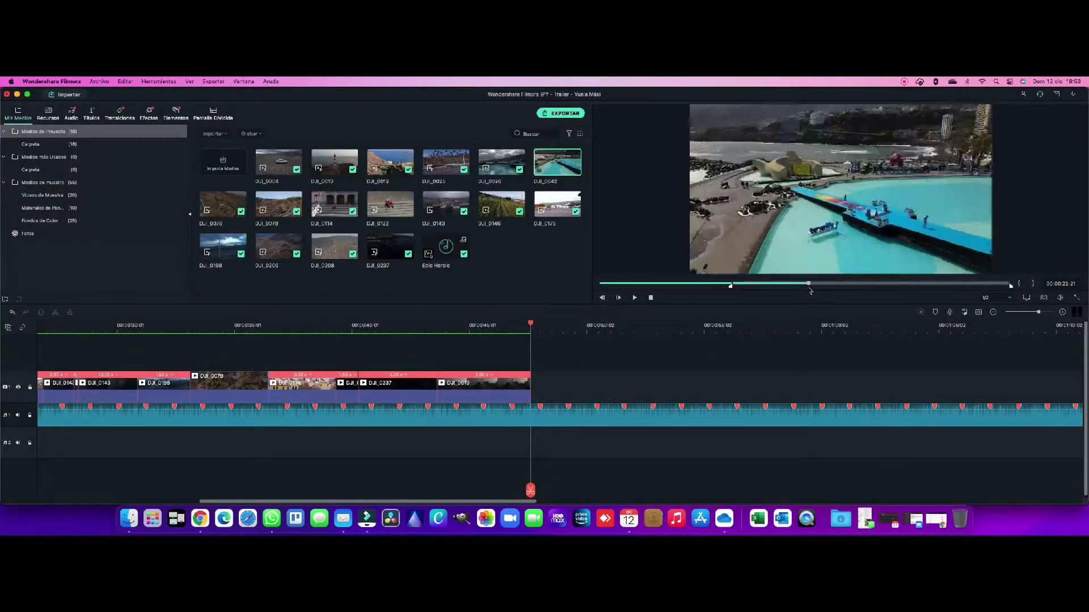
right_click(556, 159)
left_click(573, 309)
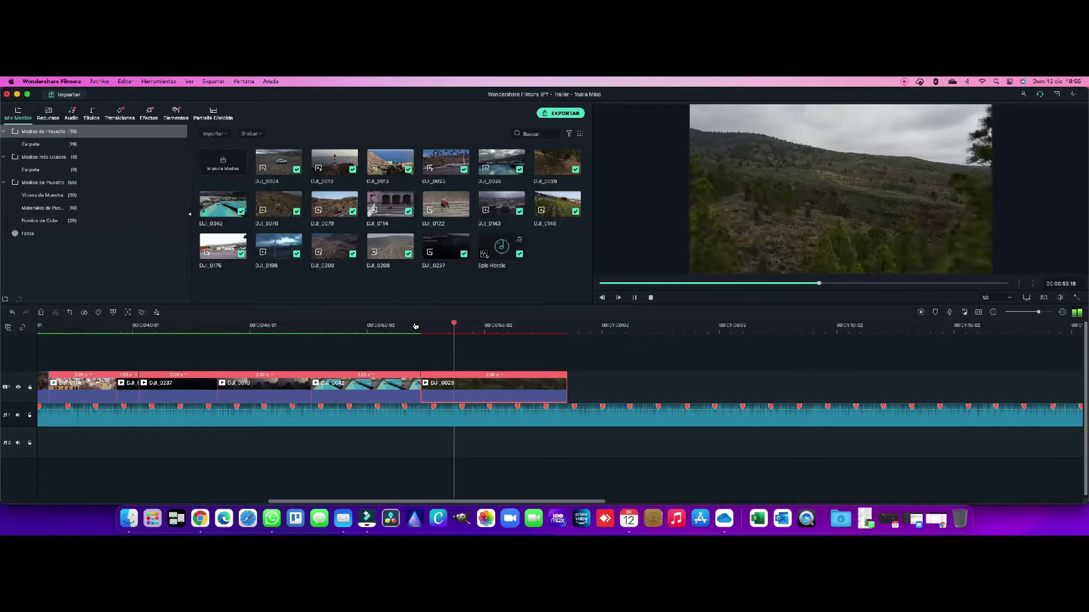
- Save the project and preview the sunset sea videos from DJI_0234 through DJI_0243 in the raw footage
key("super+s")
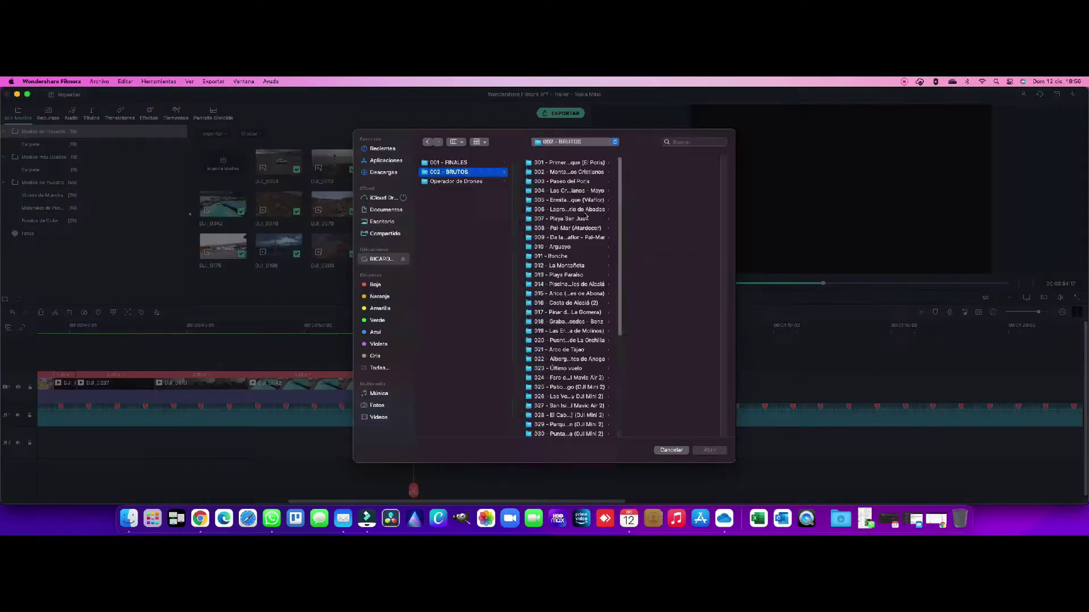
key("space")
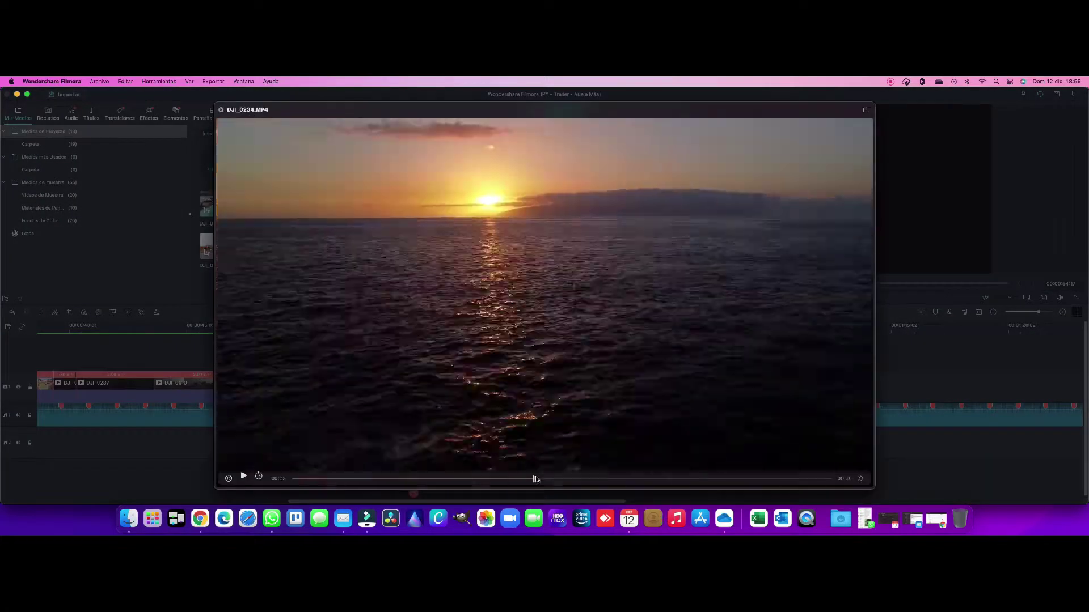
key("Down")
left_click_drag(312, 478, 754, 479)
key("Down")
left_click_drag(311, 478, 727, 481)
key("Down")
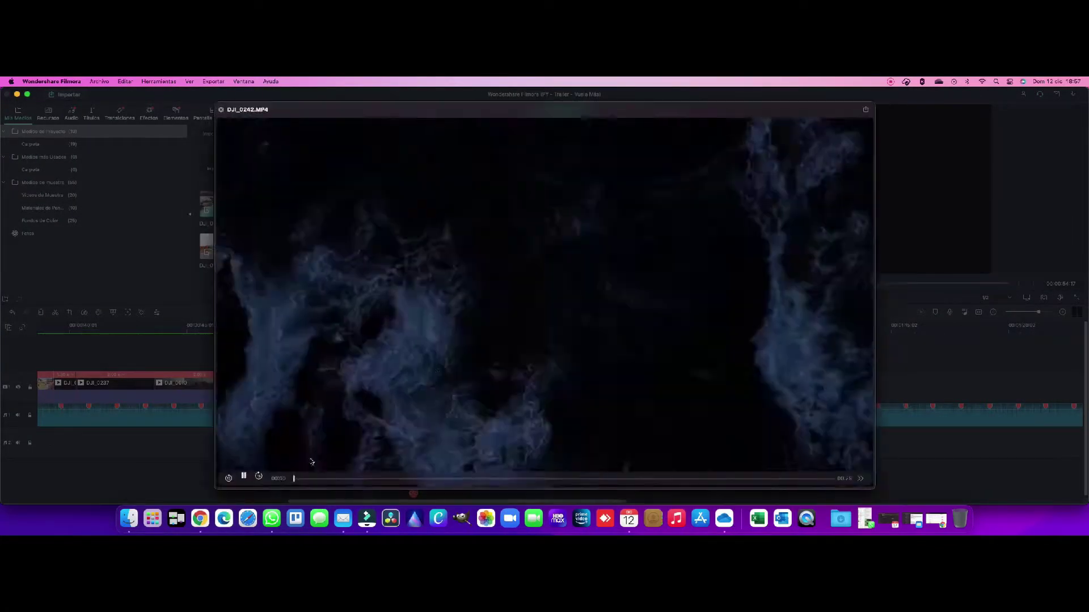
key("Down")
key("space")
- Import the sunset clip DJI_0243, place it on the video track behind DJI_0028 and play the trailer from the start
left_click(710, 449)
left_click_drag(502, 246, 448, 388)
scroll(363, 388, "left", 10)
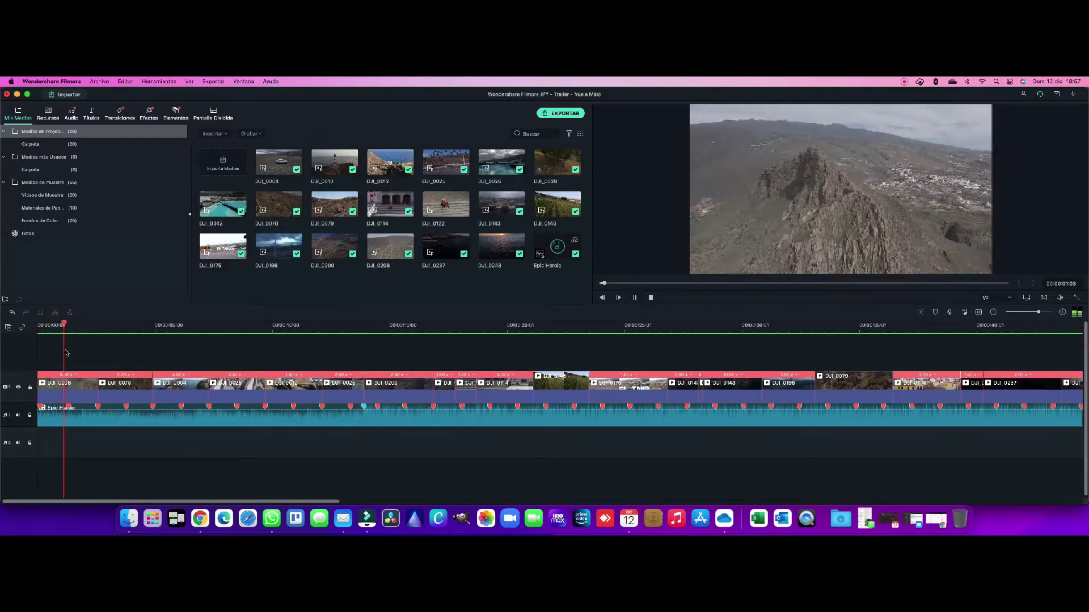
scroll(566, 377, "right", 8)
- Shorten DJI_0237, split the DJI_0010 lighthouse clip at 00:00:45:04 and delete its remainder
left_click(561, 388)
left_click(589, 324)
key("space")
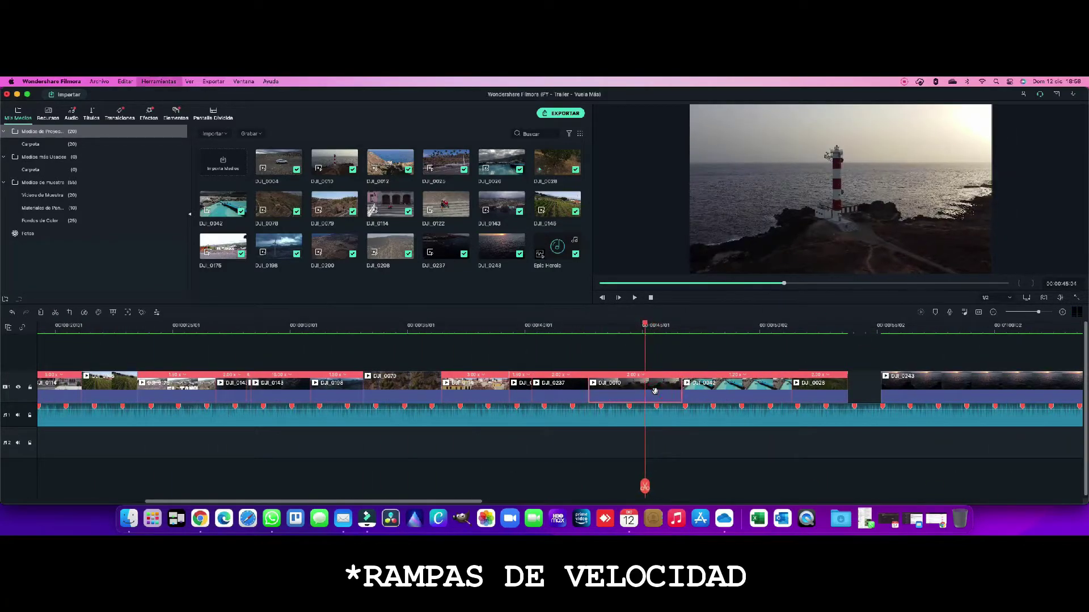
key("super+b")
key("Delete")
- Trim the end of the pool clip DJI_0042 to about 00:00:47 and play back the new cut
left_click(601, 326)
key("space")
key("space")
left_click(700, 326)
left_click_drag(755, 392, 699, 391)
key("space")
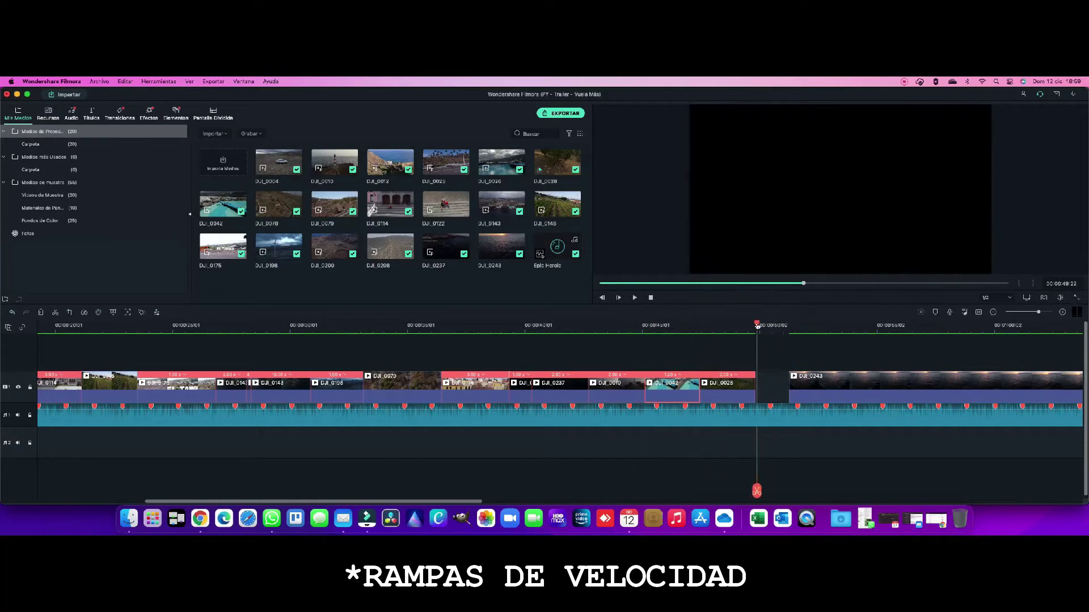
- Close the gap between DJI_0028 and DJI_0243 and set the DJI_0243 clip's speed to 1.5x
left_click_drag(839, 388, 806, 388)
left_click(739, 326)
right_click(812, 390)
left_click(856, 311)
left_click(1065, 375)
left_click(1020, 375)
- Play DJI_0243 against the music's beat markers, shorten the end of the clip and replay the cut
scroll(567, 385, "right", 7)
left_click(446, 325)
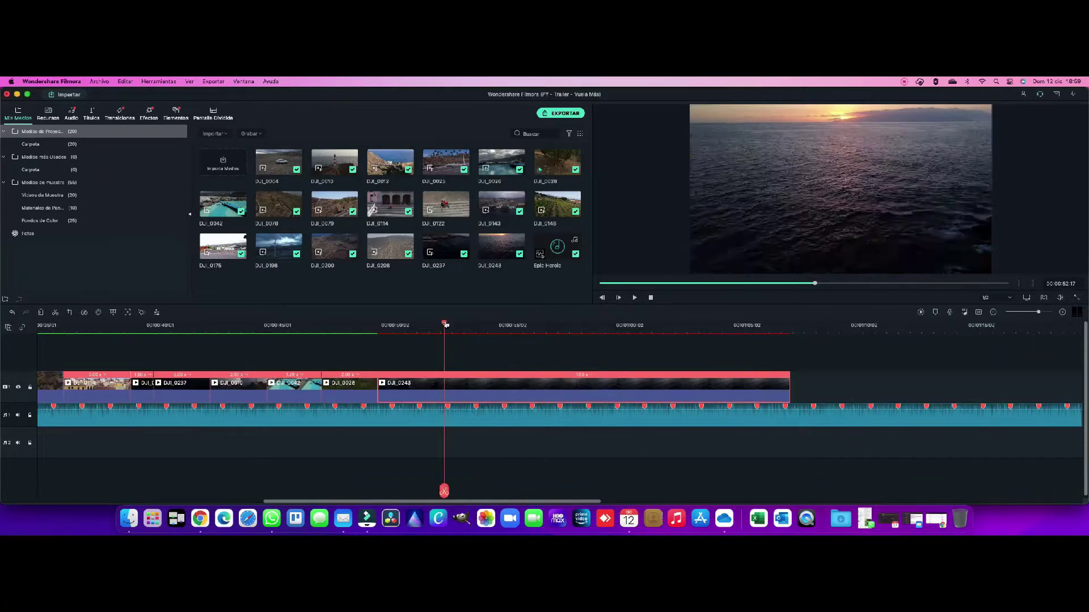
left_click(372, 325)
key("space")
key("space")
left_click(598, 326)
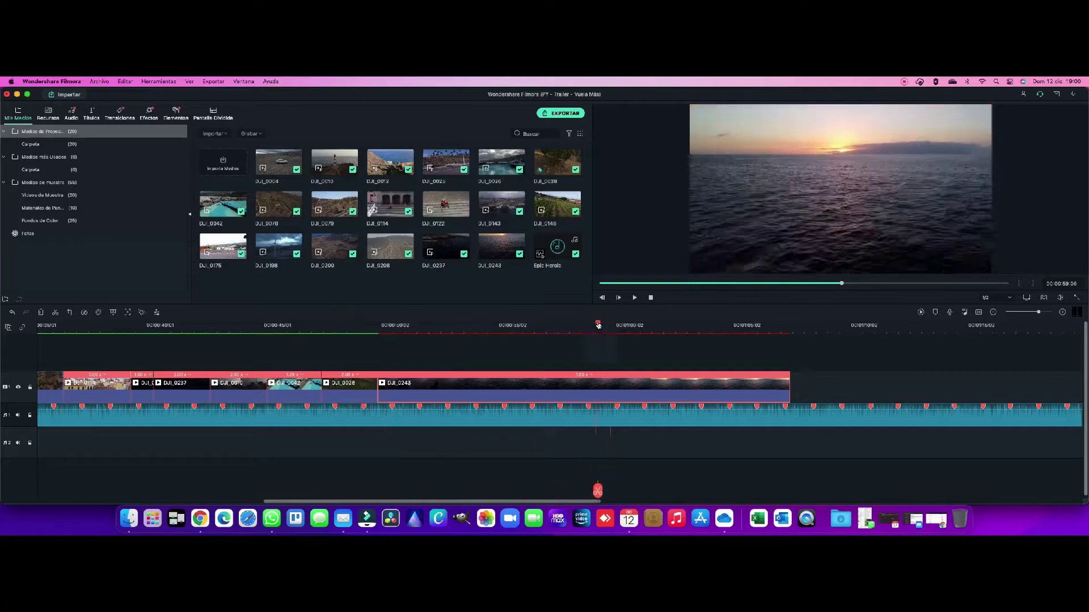
left_click_drag(789, 391, 572, 392)
left_click(367, 325)
key("space")
- Import the Vuela_Más intro video, place it directly after DJI_0243 and play back the ending
key("super+i")
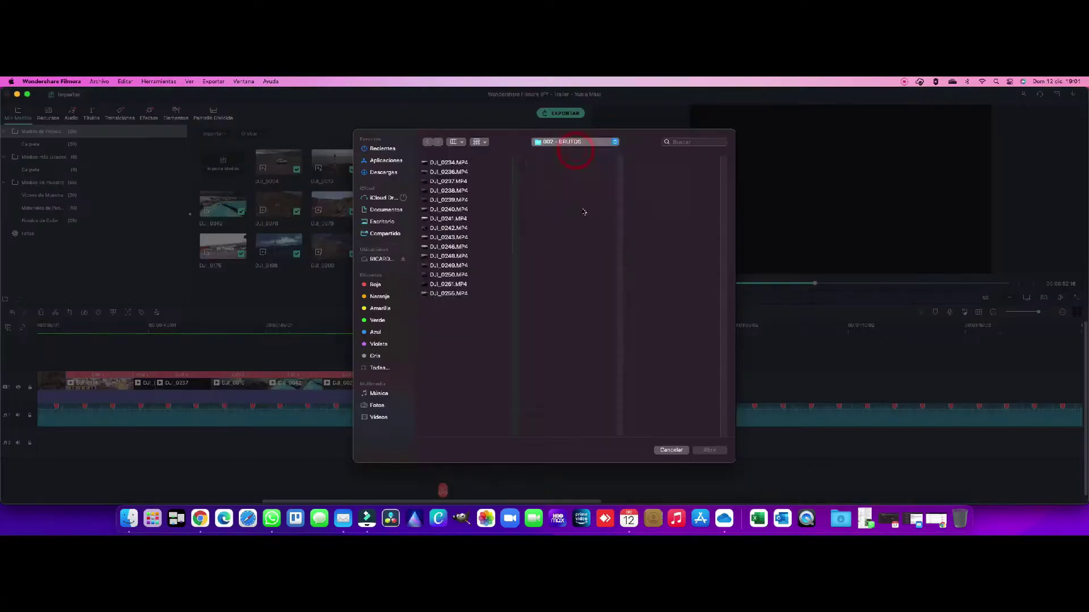
double_click(578, 209)
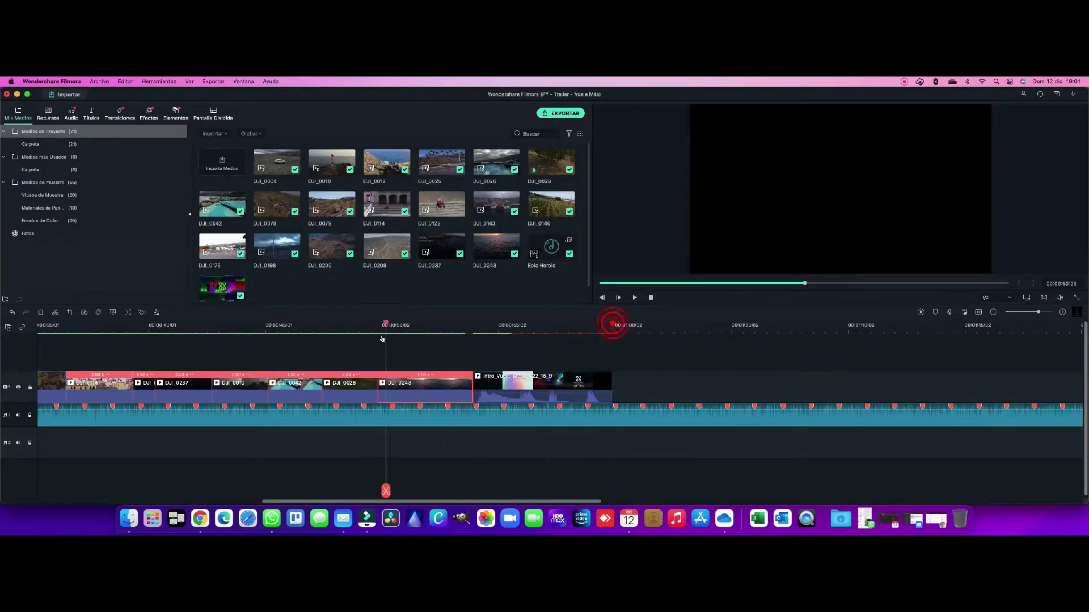
key("space")
- Cut the Epic Heroic music off at the end of the intro video, check the ending and save the project
left_click(630, 418)
key("super+b")
key("BackSpace")
left_click_drag(620, 418, 612, 417)
left_click(357, 335)
key("space")
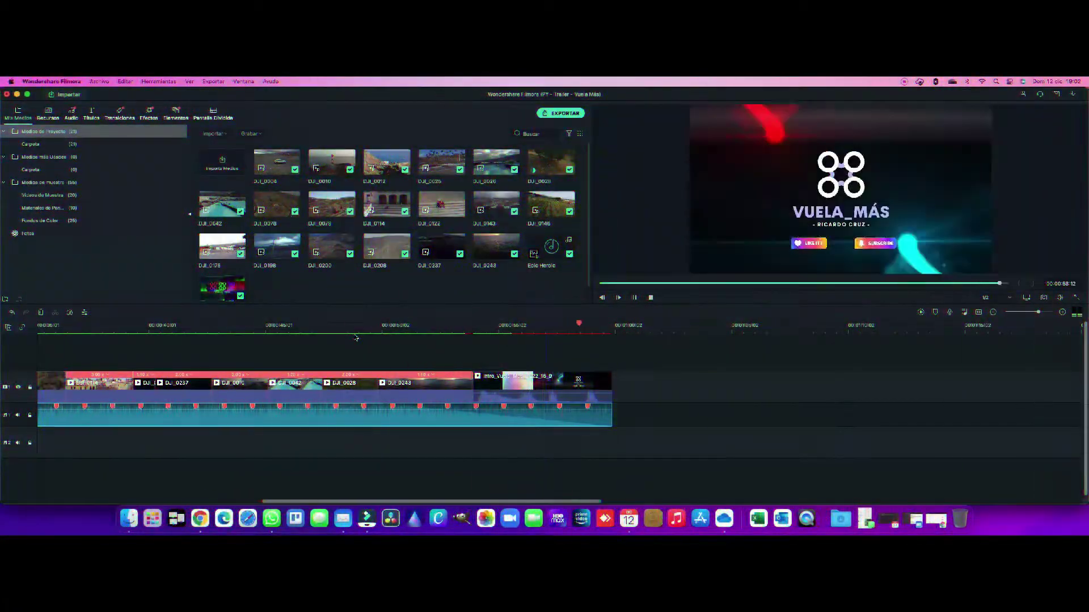
key("super+s")
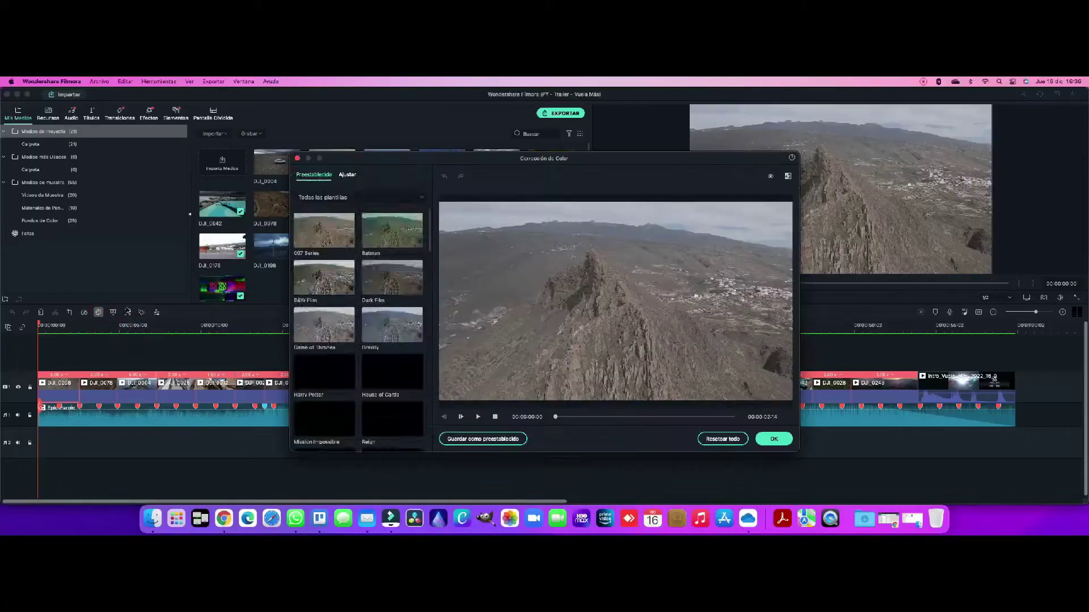
- Adjust the colour optimisation and white balance of the opening mountain clip, and raise its exposure to 7, brightness to 2, contrast and intensity
left_click(347, 174)
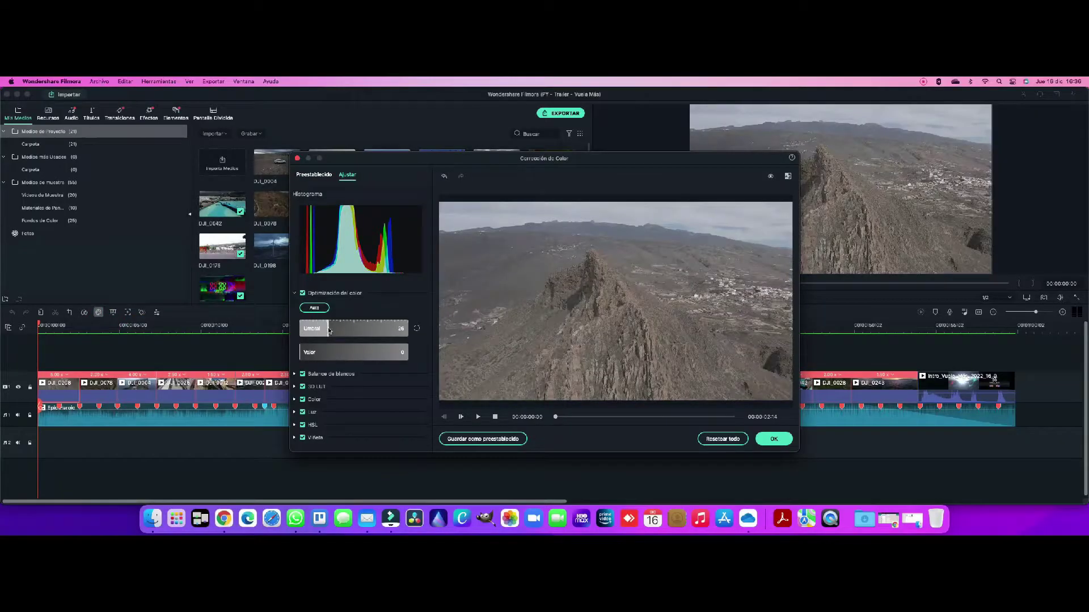
left_click(295, 375)
left_click(356, 325)
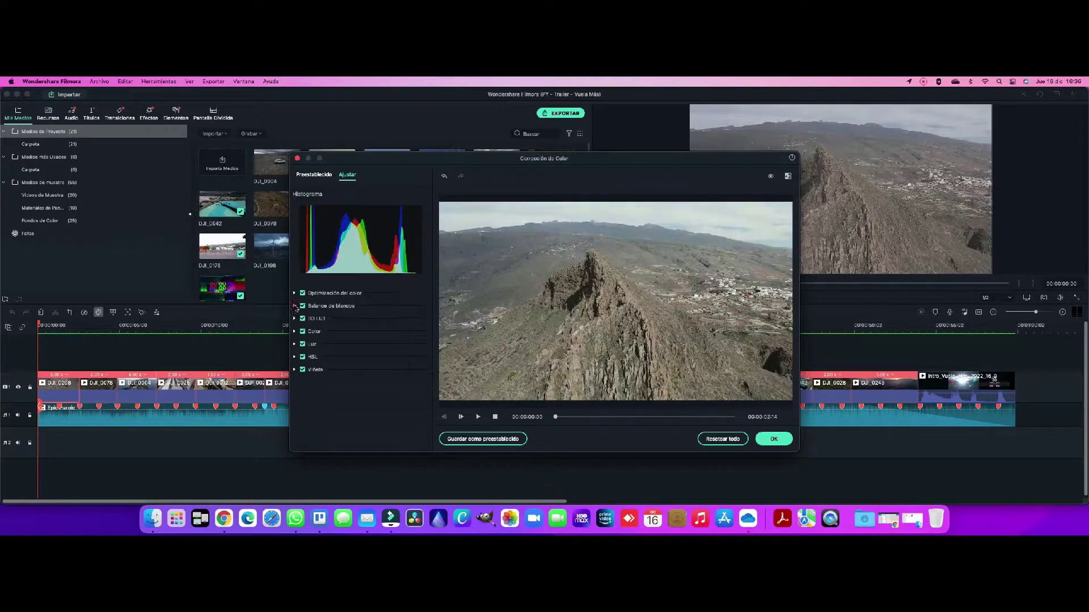
left_click_drag(354, 343, 340, 363)
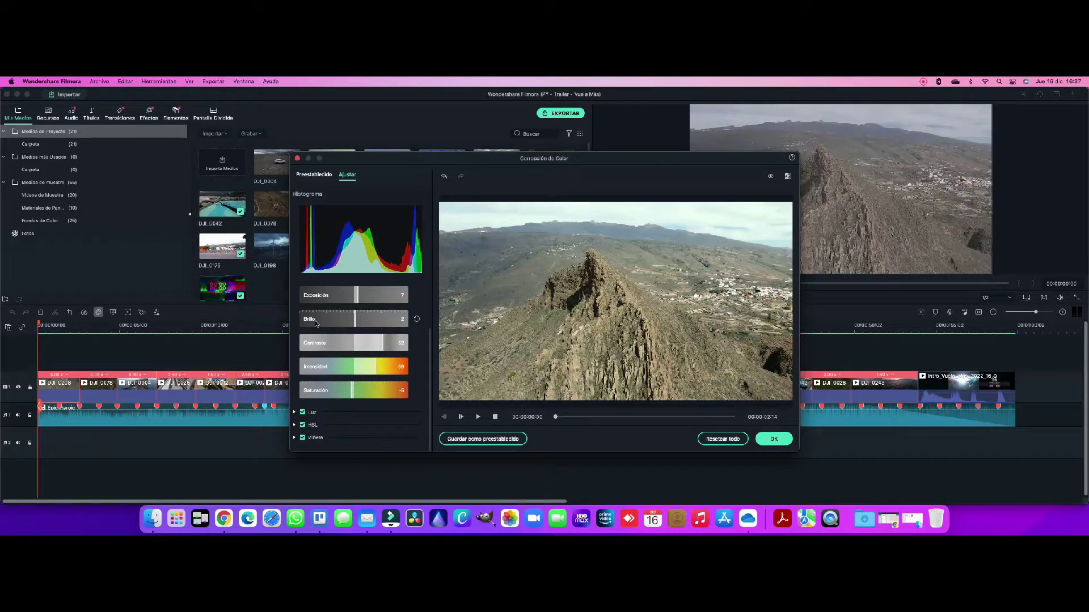
- Lower the shadows and whites of the opening mountain clip, go through its HSL settings and apply the colour correction
left_click(295, 412)
left_click_drag(354, 387, 344, 387)
mouse_move(354, 413)
left_mouse_down()
mouse_move(341, 413)
mouse_move(350, 406)
left_mouse_up()
scroll(347, 411, "down", 3)
left_click(313, 424)
scroll(352, 397, "down", 2)
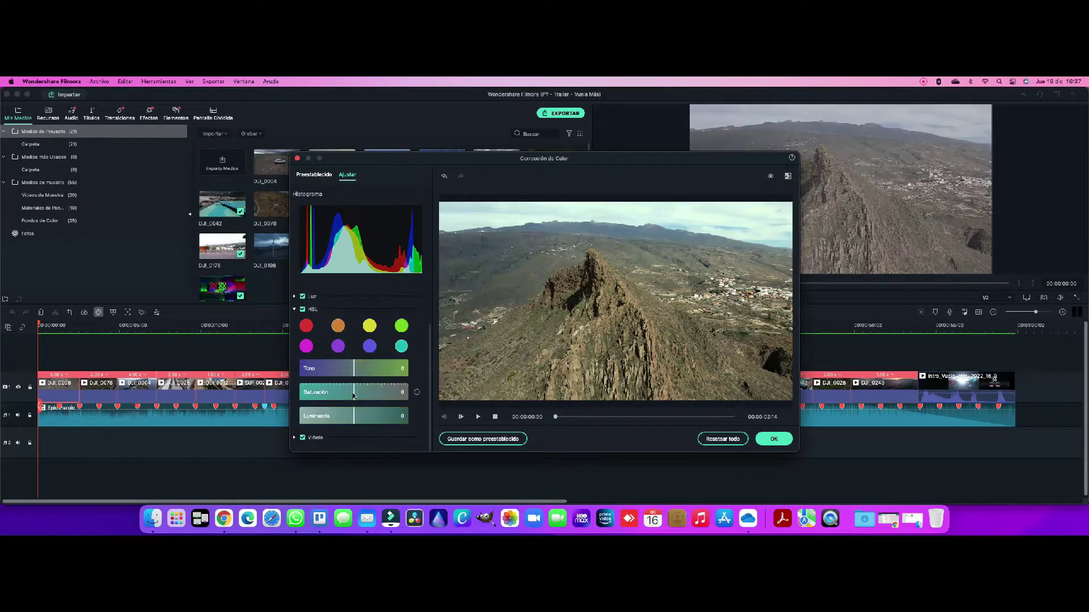
left_click(773, 439)
- Open colour correction for the second clip, showing the winding road, and adjust its optimisation threshold and white balance with tint -7
left_click(102, 391)
left_click(98, 312)
left_click(122, 334)
left_click(294, 293)
left_click_drag(300, 334, 324, 335)
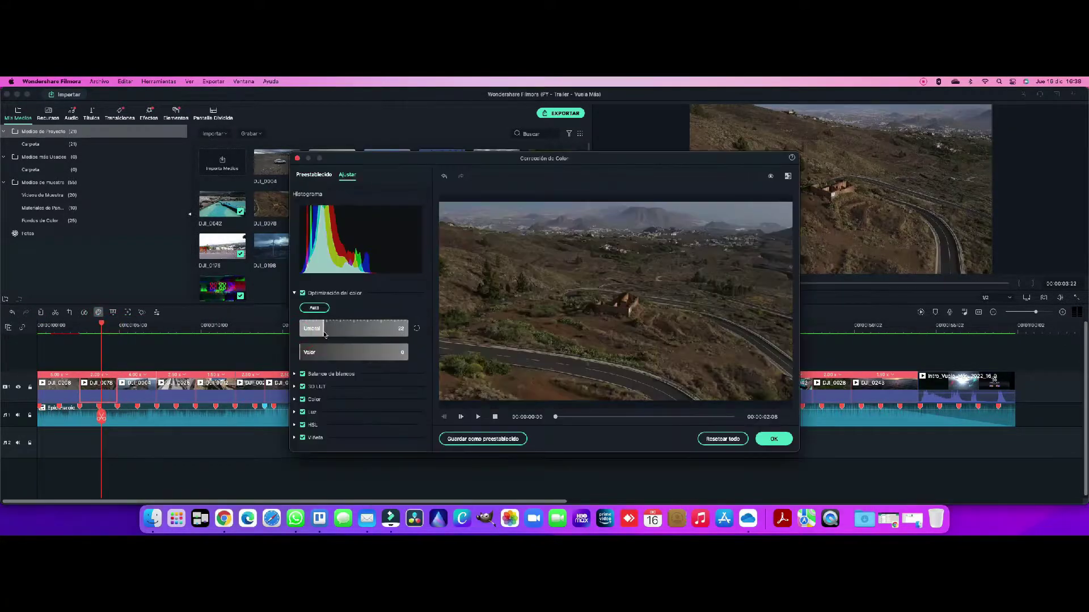
left_click(331, 374)
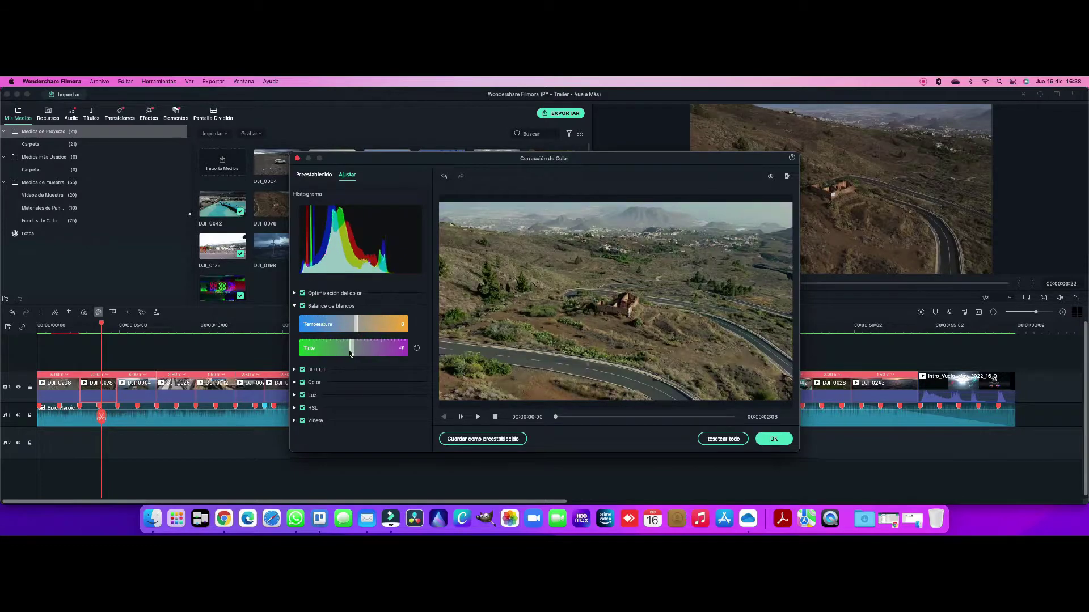
- Raise the road clip's brightness, contrast and intensity, and adjust its light with highlights at 12 and lower shadows, whites and blacks
left_click(314, 382)
left_click_drag(354, 397, 376, 402)
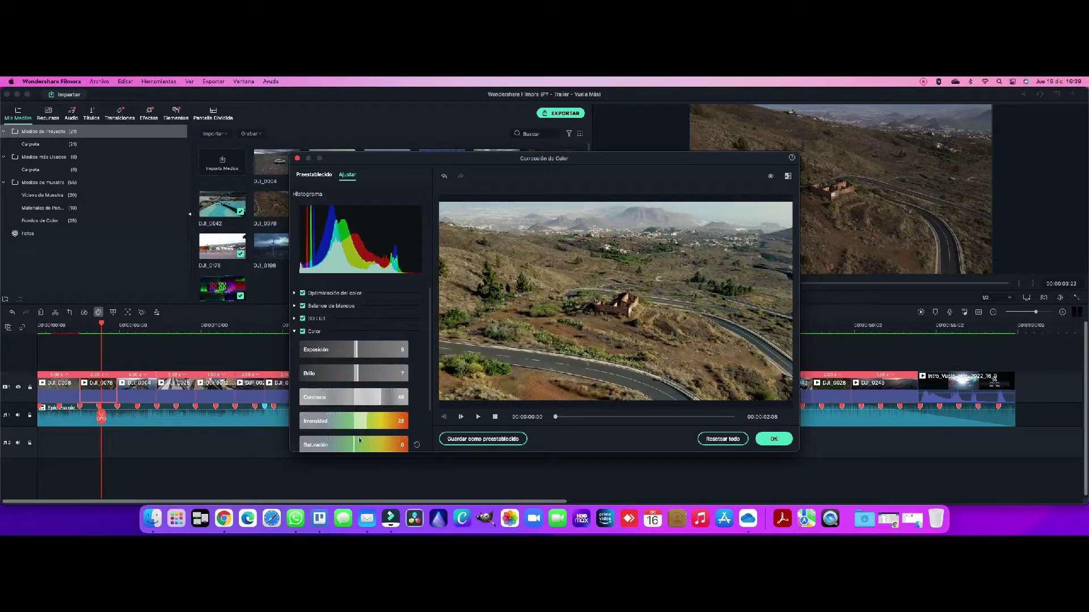
scroll(358, 440, "down", 3)
left_click(313, 414)
left_click_drag(355, 363, 364, 365)
left_click_drag(354, 410, 344, 411)
left_click_drag(354, 434, 349, 435)
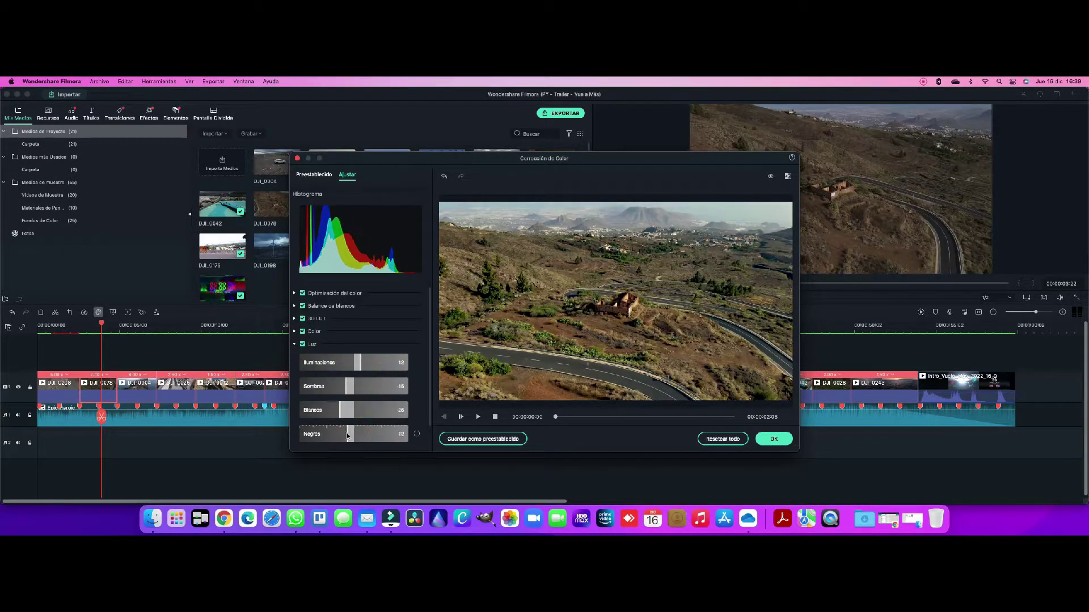
- Raise the saturation and lower the luminance of an HSL colour range in the road clip
scroll(348, 436, "down", 3)
left_click(313, 426)
left_click(401, 373)
scroll(368, 416, "down", 3)
left_click_drag(354, 393, 361, 393)
left_click_drag(353, 417, 340, 419)
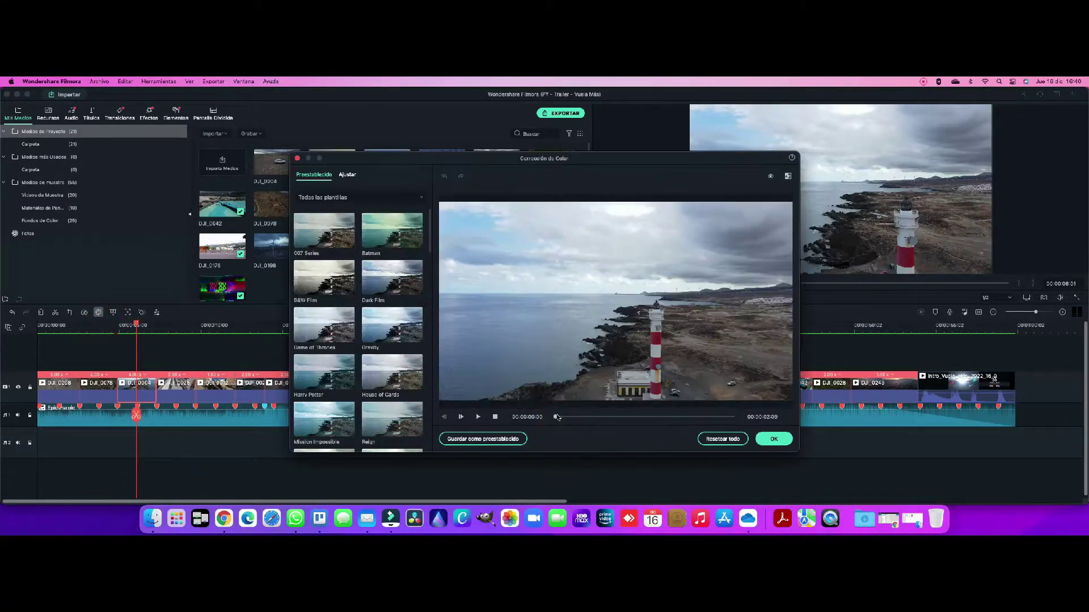
- Adjust the lighthouse clip's exposure, brightness and contrast, and its light with highlights at 11 and lower shadows and whites
left_click(347, 175)
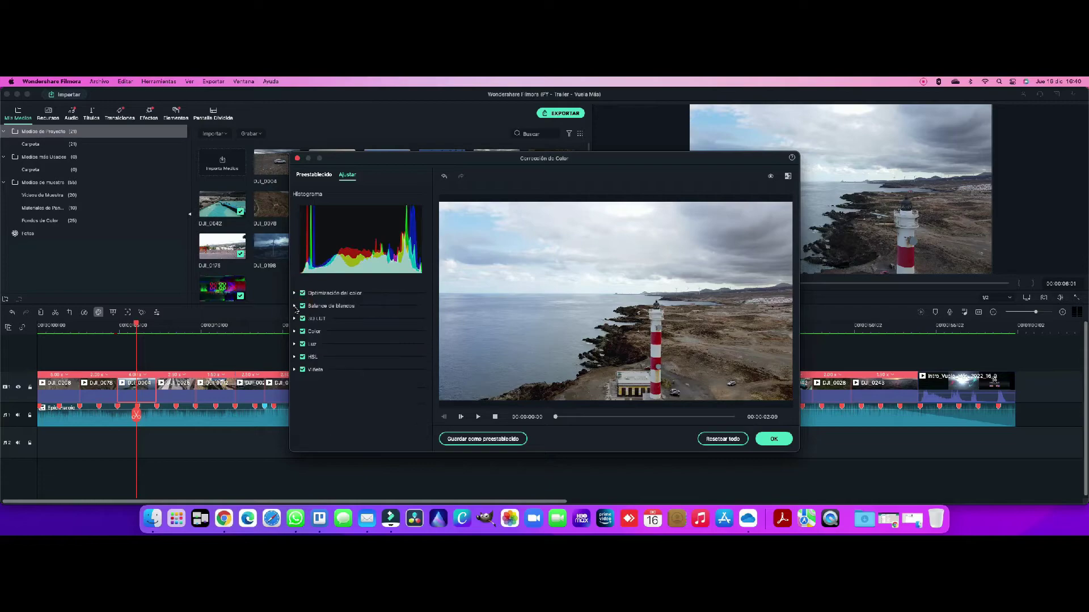
left_click(294, 331)
left_click_drag(354, 390, 380, 394)
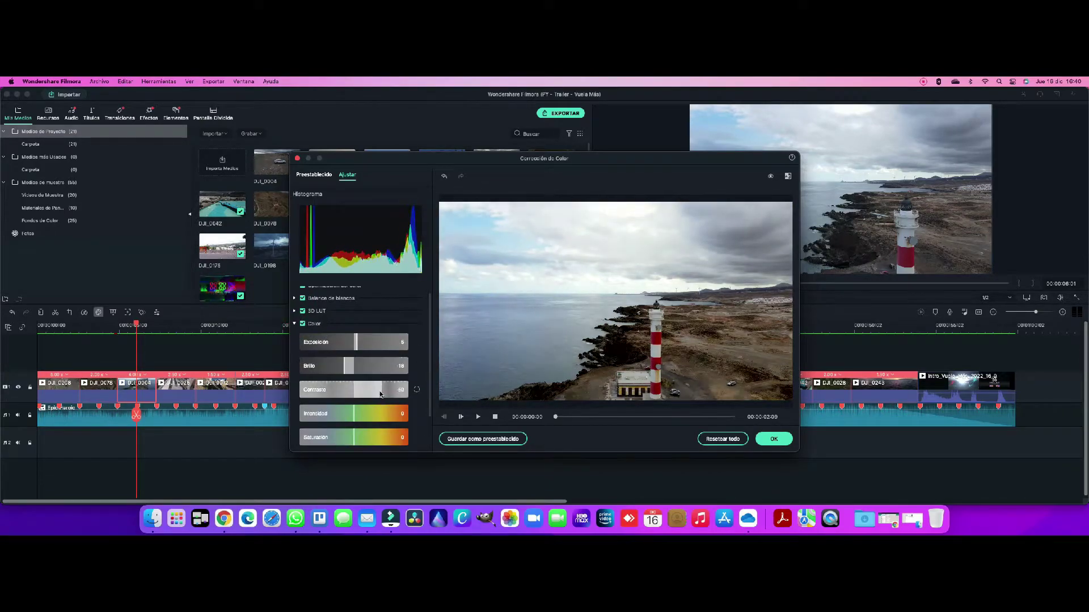
left_click(306, 324)
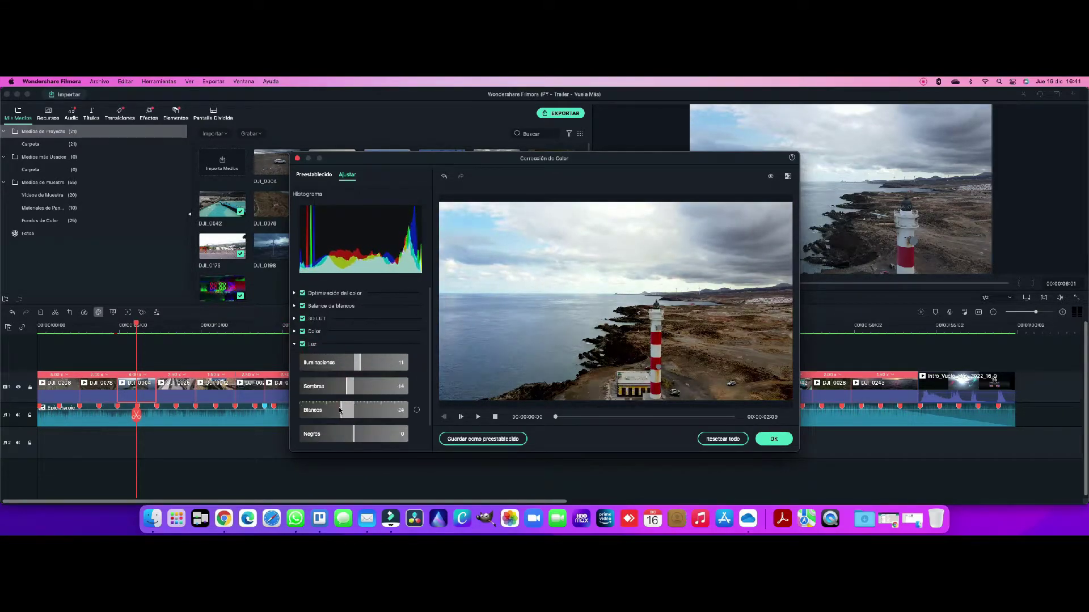
- Adjust the lighthouse clip's HSL blue and aqua ranges, setting aqua saturation to 13, and apply the colour correction
scroll(305, 324, "down", 1)
left_click(294, 425)
scroll(346, 397, "down", 3)
left_click_drag(353, 416, 361, 393)
left_click(369, 346)
left_click(401, 346)
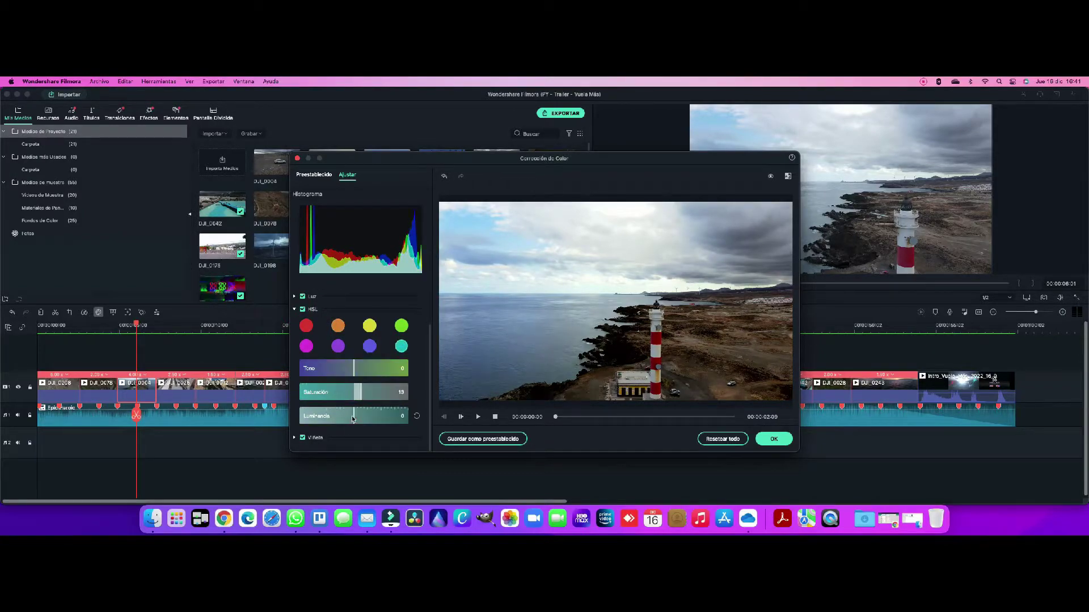
left_click(294, 310)
left_click(772, 439)
- Open colour correction for the palm-tree park clip, raise its optimisation threshold and value, and set exposure to 7 and brightness to -26
left_click(169, 326)
left_click(174, 385)
left_click(98, 312)
left_click(347, 175)
left_click_drag(300, 329, 327, 329)
left_click_drag(300, 353, 340, 375)
left_click(331, 374)
left_click(313, 383)
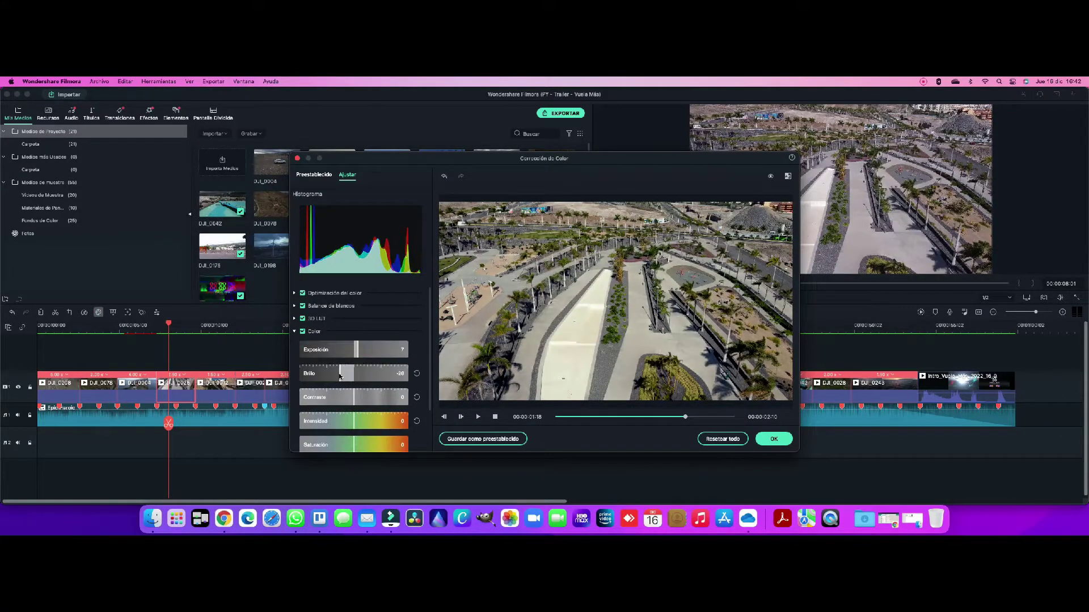
- Raise the park clip's highlights slightly and lower its shadows, whites to -24 and blacks
scroll(347, 412, "down", 5)
left_click(346, 412)
left_click_drag(341, 355, 340, 355)
left_click_drag(354, 379, 341, 379)
left_click_drag(354, 403, 341, 403)
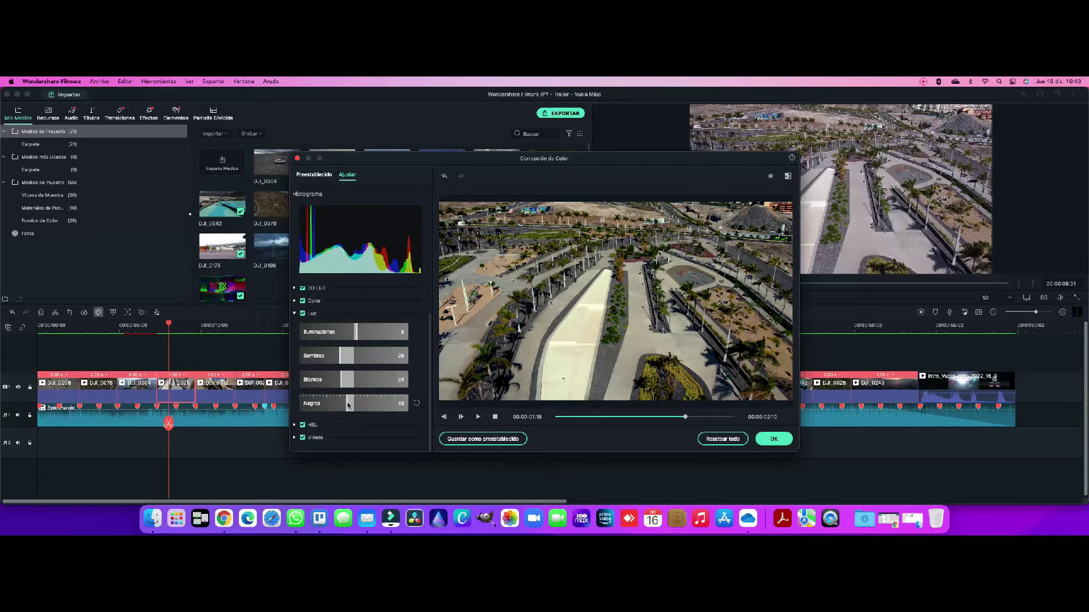
- Fine-tune the park clip's HSL ranges, raising saturation, lowering luminance and increasing the orange saturation
left_click(313, 425)
left_click(361, 392)
left_click(341, 415)
left_click(338, 326)
left_click(358, 392)
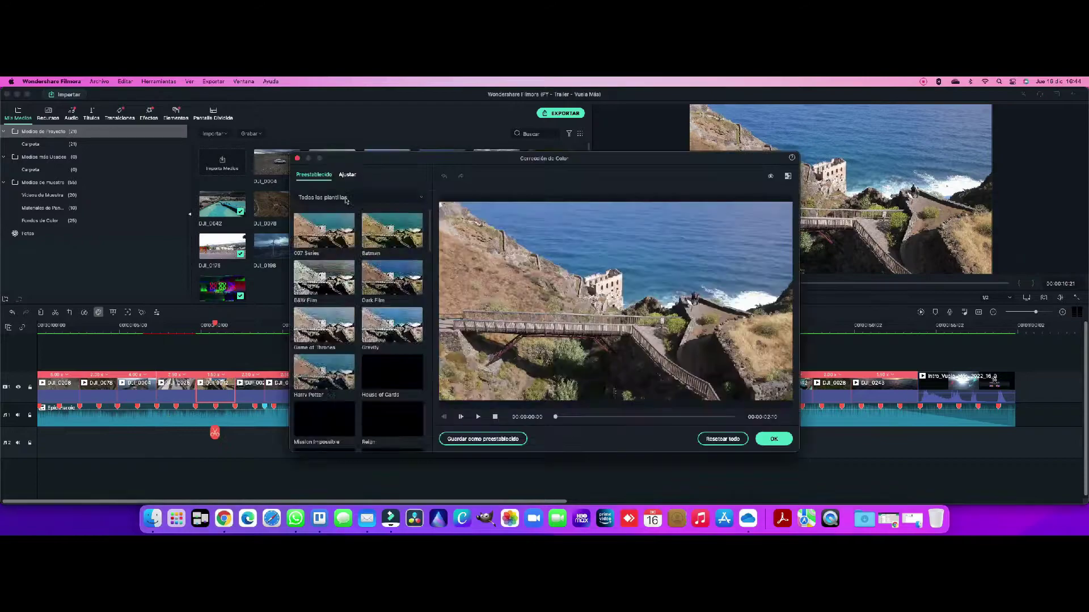
- Warm the coastal bridge clip's white balance and adjust its colour with exposure 4, intensity 47, more contrast and lower brightness and saturation
left_click(331, 374)
left_click(358, 331)
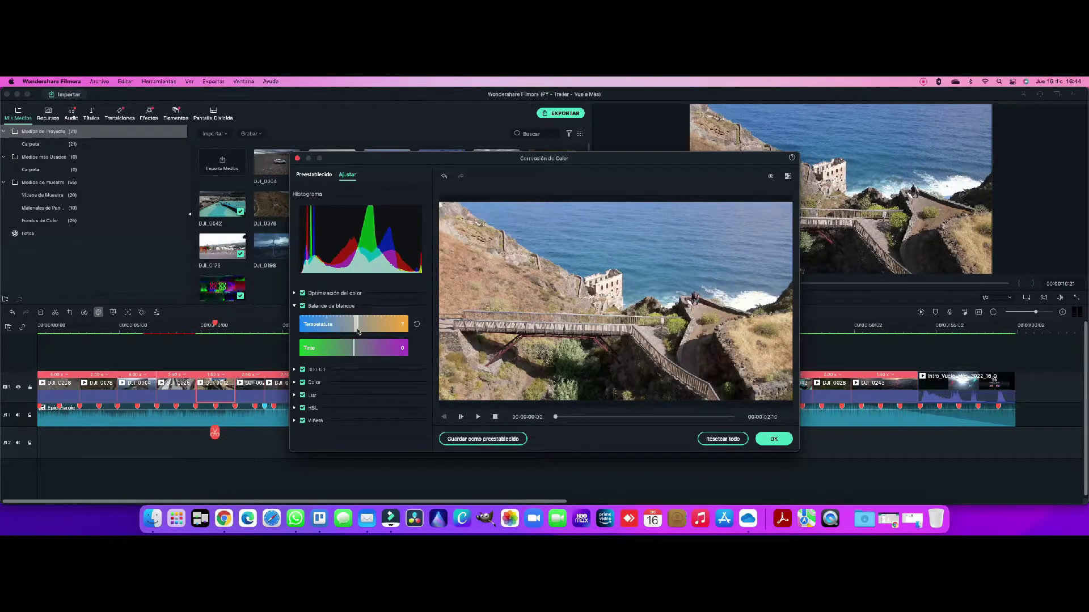
left_click(314, 382)
left_click(346, 373)
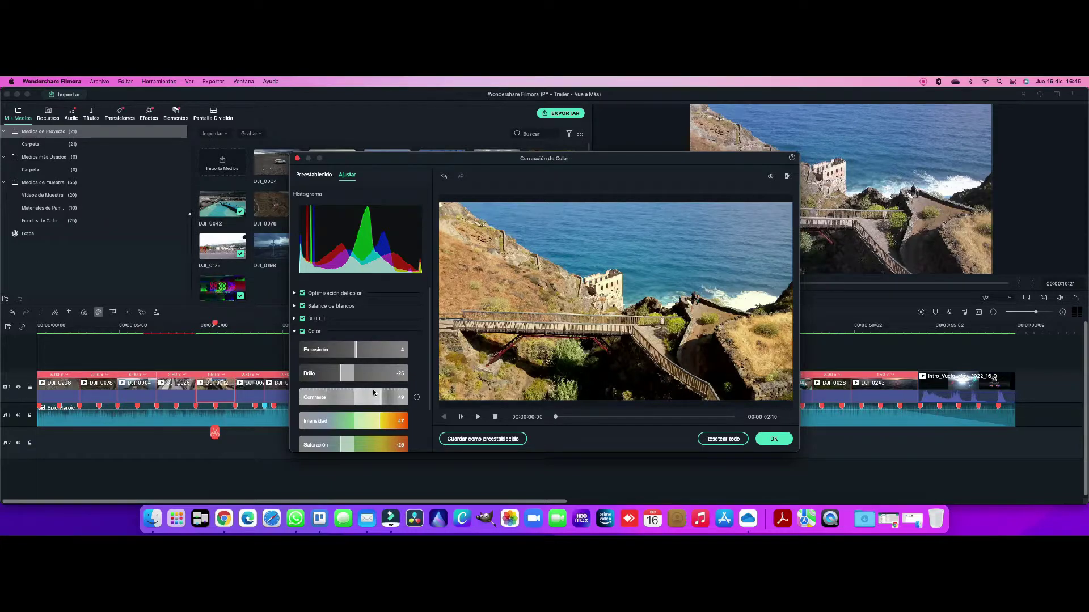
- Set the bridge clip's light with slightly raised highlights and lower shadows and blacks, and retune its colour brightness
left_click(293, 332)
left_click(294, 345)
left_click(355, 366)
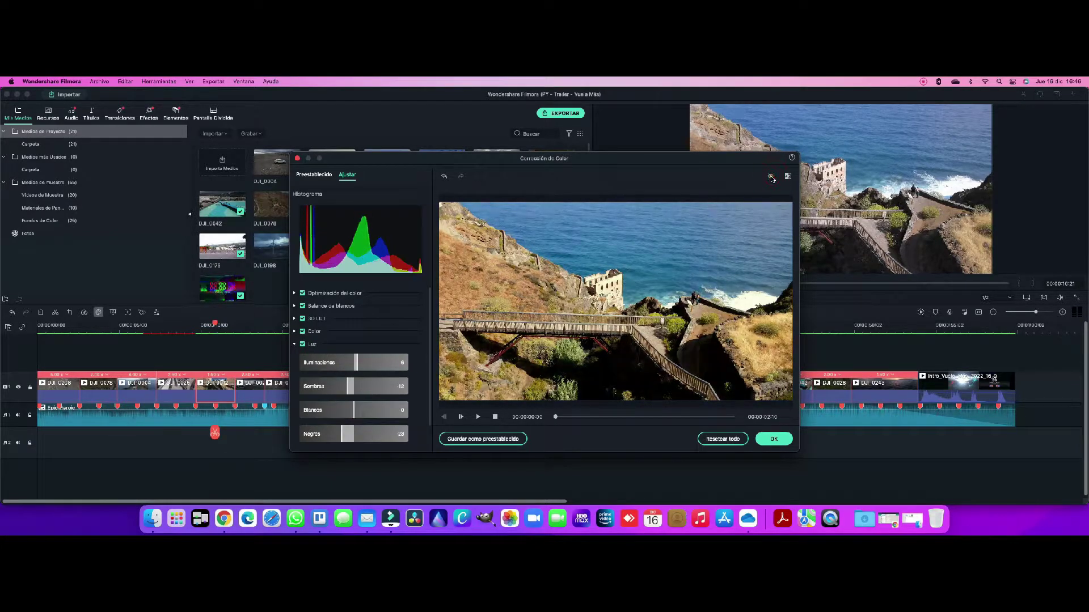
left_click_drag(355, 431, 341, 433)
left_click(296, 343)
left_click(295, 333)
left_click_drag(341, 373, 347, 405)
left_click(295, 332)
- Adjust the HSL colour ranges of the bridge clip, including a saturation of 6, and apply the colour correction
left_click(295, 357)
scroll(338, 369, "down", 2)
left_click(338, 339)
left_click(369, 359)
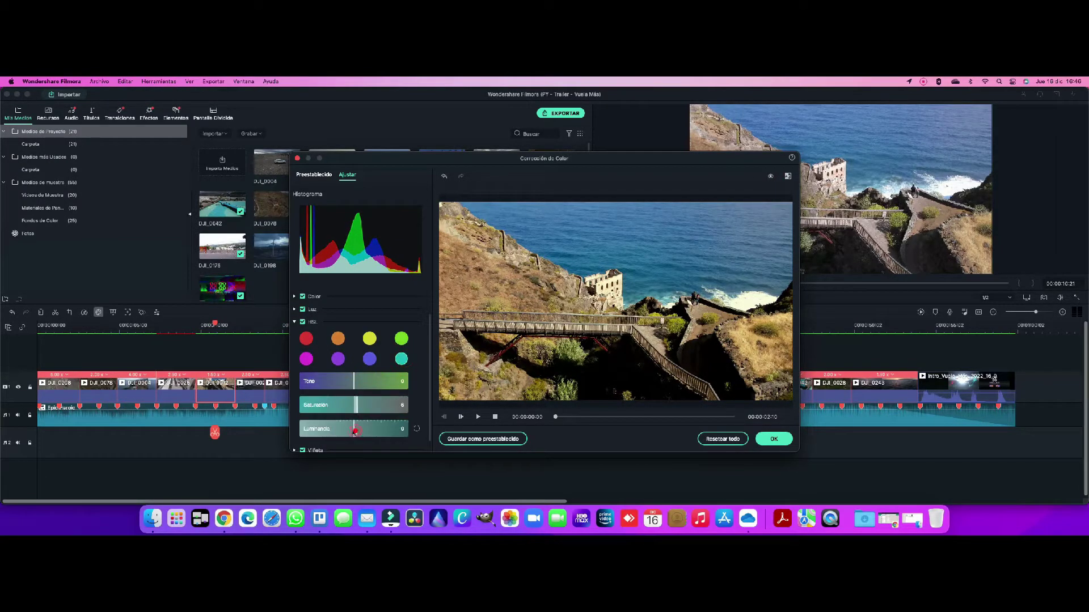
left_click(772, 438)
- Open colour correction for the sixth clip, showing waves on the dark coast, and raise its white balance temperature
left_click(247, 390)
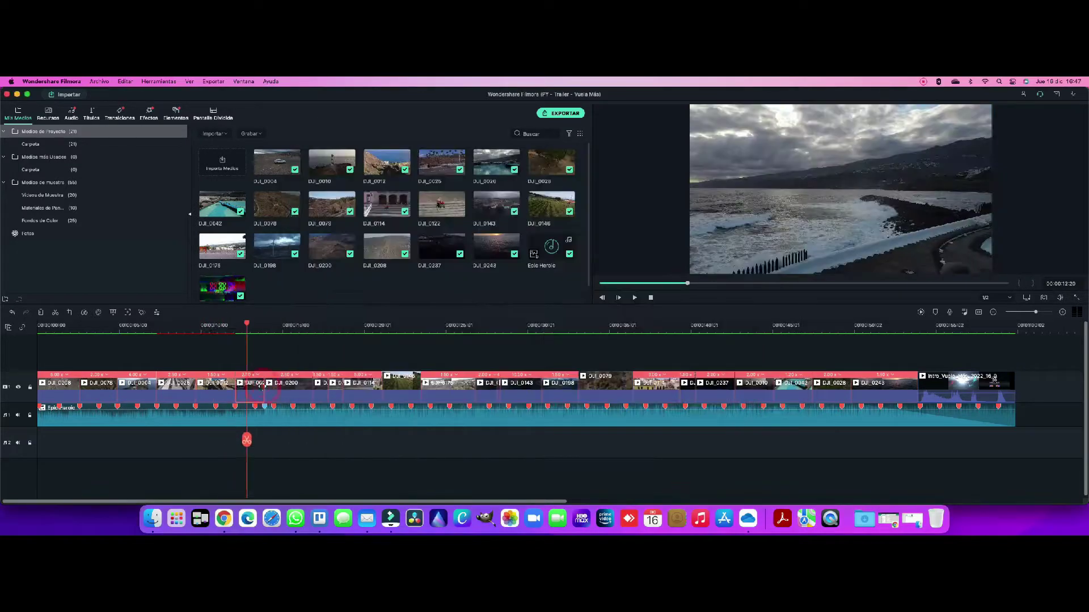
left_click(98, 312)
left_click(347, 174)
left_click(300, 375)
left_click(357, 330)
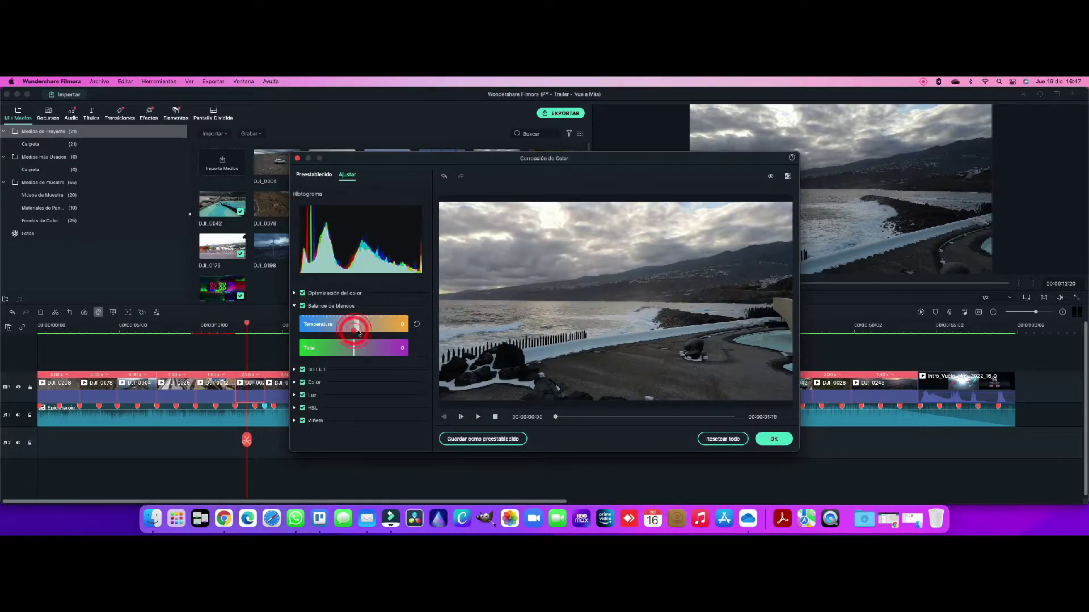
- Adjust the wave coast clip's exposure, brightness and contrast, and lower its highlights, shadows to -24 and whites
left_click(294, 306)
left_click(294, 331)
left_click_drag(354, 350, 354, 374)
left_click_drag(354, 398, 349, 365)
left_click(295, 332)
left_click(294, 344)
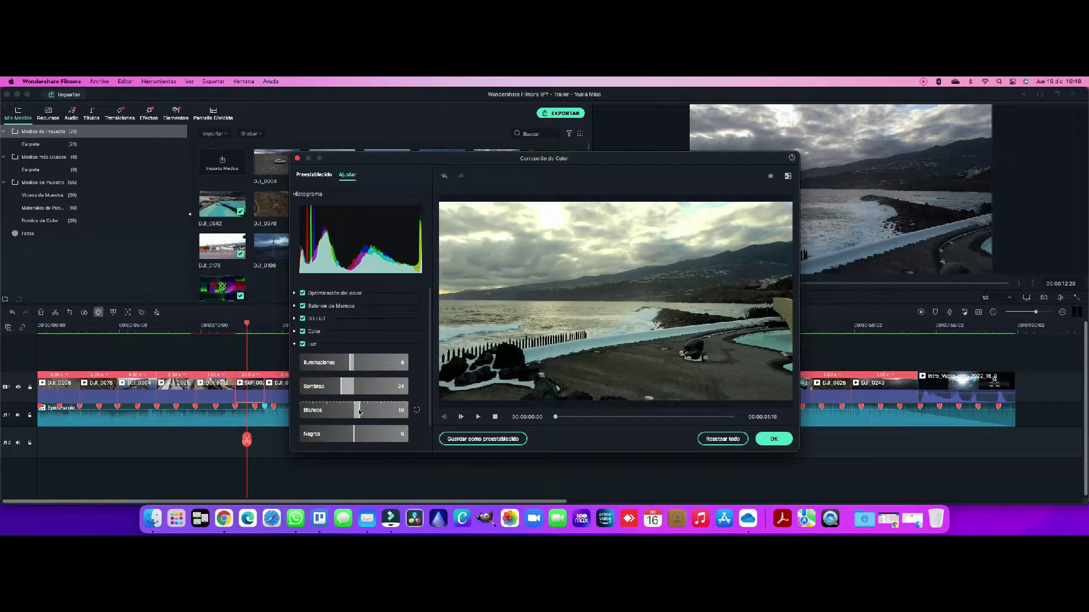
mouse_move(359, 413)
left_mouse_down()
mouse_move(342, 412)
mouse_move(345, 435)
mouse_move(362, 396)
mouse_move(302, 372)
mouse_move(351, 371)
mouse_move(340, 416)
left_mouse_up()
left_click(294, 345)
- Tune the yellow and red HSL ranges of the wave coast clip and compare the correction with the original footage
left_click(294, 356)
scroll(354, 368, "down", 3)
left_click(369, 326)
left_click(294, 309)
left_click(295, 357)
scroll(354, 368, "down", 3)
left_click(370, 326)
left_click(306, 326)
left_click(771, 177)
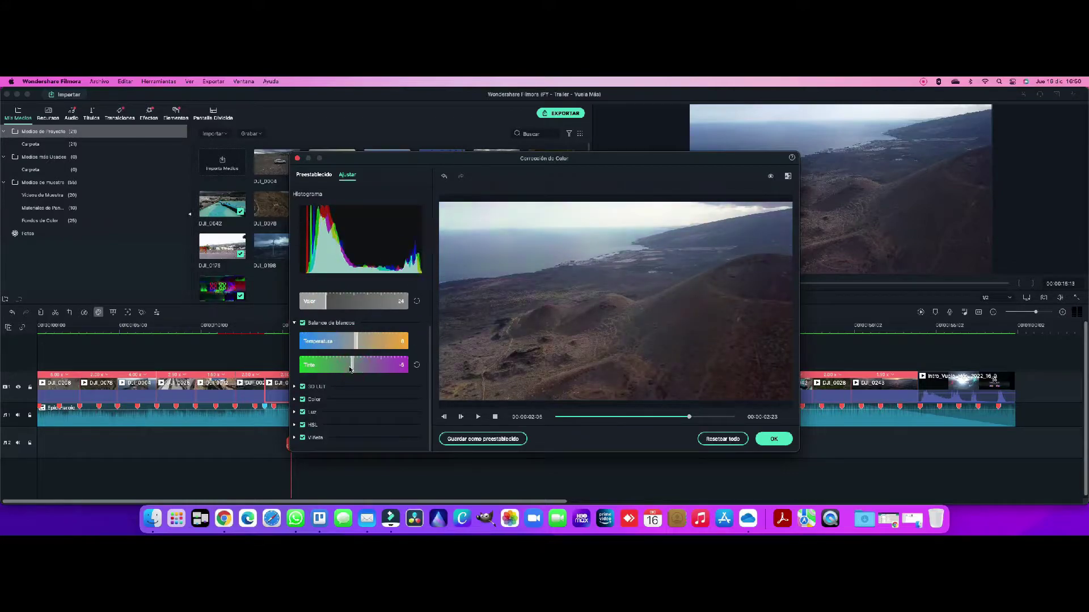
- Lower the volcanic slope clip's exposure slightly and raise its brightness, contrast and intensity to about 48
left_click(295, 399)
left_click_drag(353, 343, 380, 342)
left_click_drag(353, 367, 380, 370)
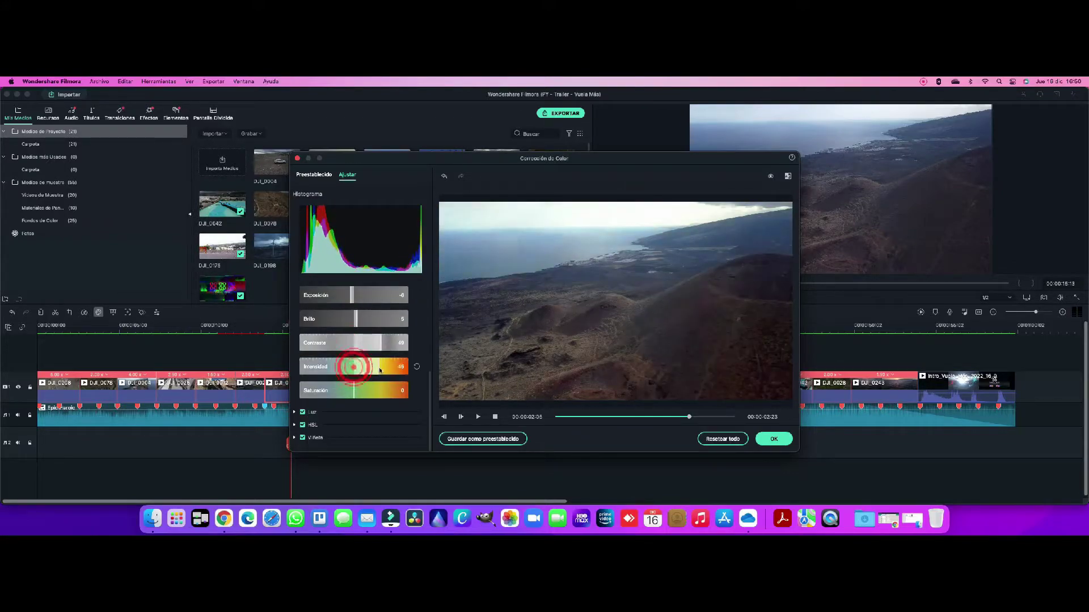
- Adjust the light of the volcanic slope clip by lowering its highlights, whites and blacks
left_click(294, 412)
scroll(340, 369, "down", 5)
left_click_drag(354, 334, 339, 334)
left_click_drag(354, 379, 348, 379)
mouse_move(354, 403)
left_mouse_down()
mouse_move(366, 429)
mouse_move(339, 420)
mouse_move(365, 392)
left_mouse_up()
- Adjust the volcanic slope clip's orange, blue and yellow HSL ranges with saturation 24 and lower luminance, and apply the correction
left_click(294, 425)
scroll(340, 396, "down", 3)
left_click(338, 364)
scroll(363, 419, "down", 2)
left_click(367, 346)
left_click_drag(354, 415, 341, 414)
left_click(369, 326)
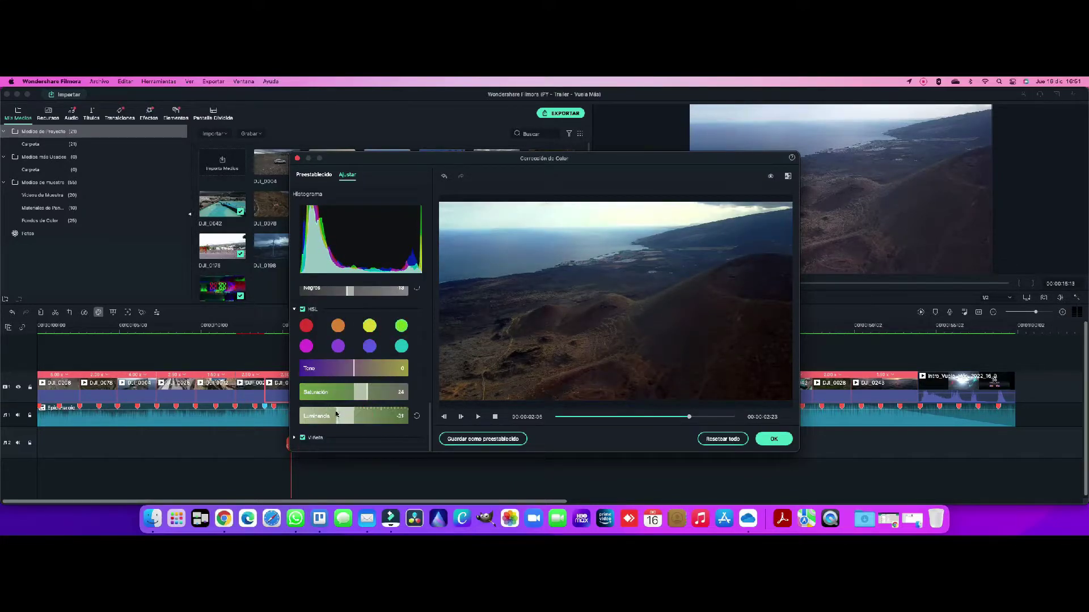
left_click(774, 438)
- Set the white balance of the clip of the couple on the steps to temperature 11 with adjusted tint, and preview its end
left_click(352, 395)
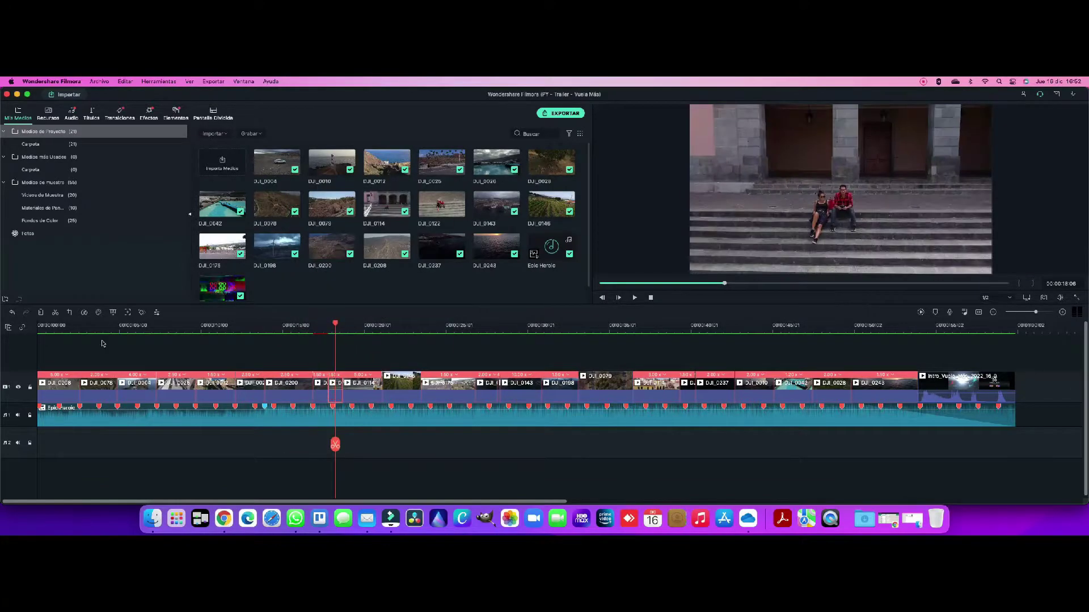
left_click(355, 343)
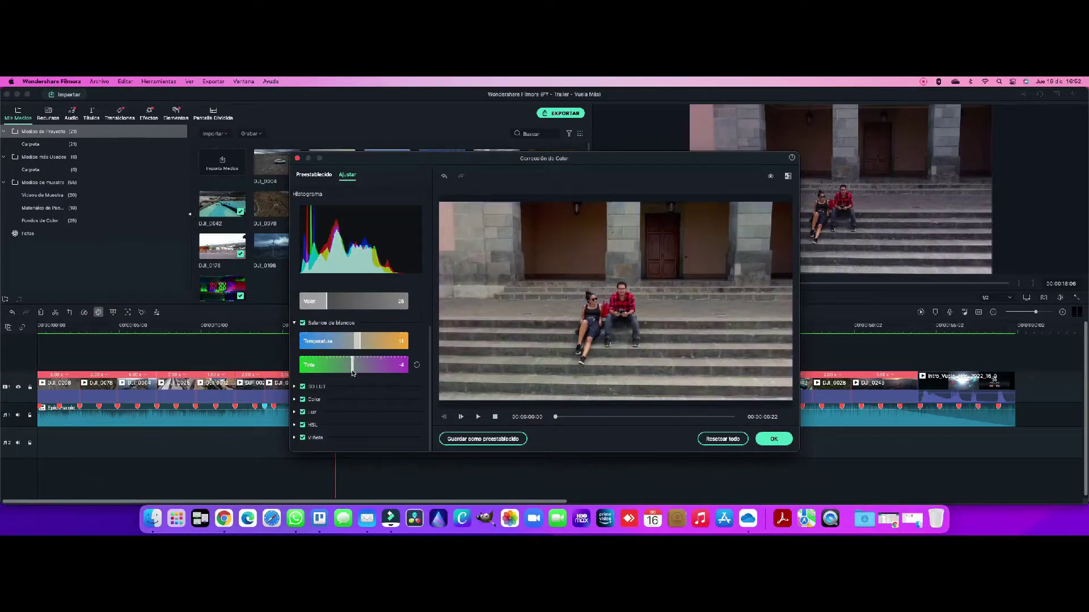
left_click_drag(352, 374, 356, 373)
left_click_drag(555, 417, 721, 417)
- Adjust the brightness, contrast, intensity and saturation of the clip of the couple on the steps
left_click(294, 399)
scroll(341, 397, "down", 5)
left_click_drag(354, 321, 349, 345)
left_click_drag(354, 371, 381, 368)
left_click(371, 389)
- Adjust the highlights, shadows, whites and blacks of the clip of the couple on the steps
left_click(294, 435)
scroll(340, 397, "down", 5)
left_click_drag(354, 331, 338, 355)
left_click_drag(354, 379, 360, 406)
- Tune the red and blue HSL ranges of the couple clip, setting blue saturation to 12, and apply the colour correction
left_click(294, 425)
scroll(346, 397, "down", 4)
left_click(306, 371)
scroll(346, 411, "down", 1)
left_click(370, 358)
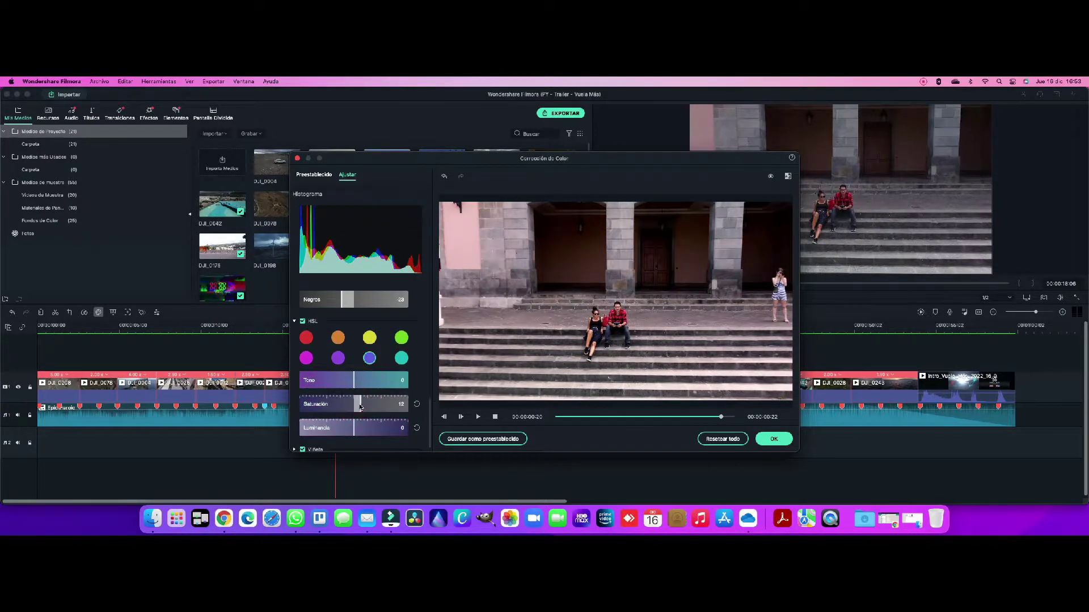
left_click(773, 438)
- Copy the colour correction from the couple clip and paste it onto the DJI_0114 clip showing the pink building
left_click(357, 327)
right_click(335, 389)
left_click(363, 438)
right_click(378, 389)
left_click(394, 446)
- Soften the pasted correction on the pink building clip with brightness -11, intensity 30, saturation -36 and readjusted exposure and contrast
left_click(98, 312)
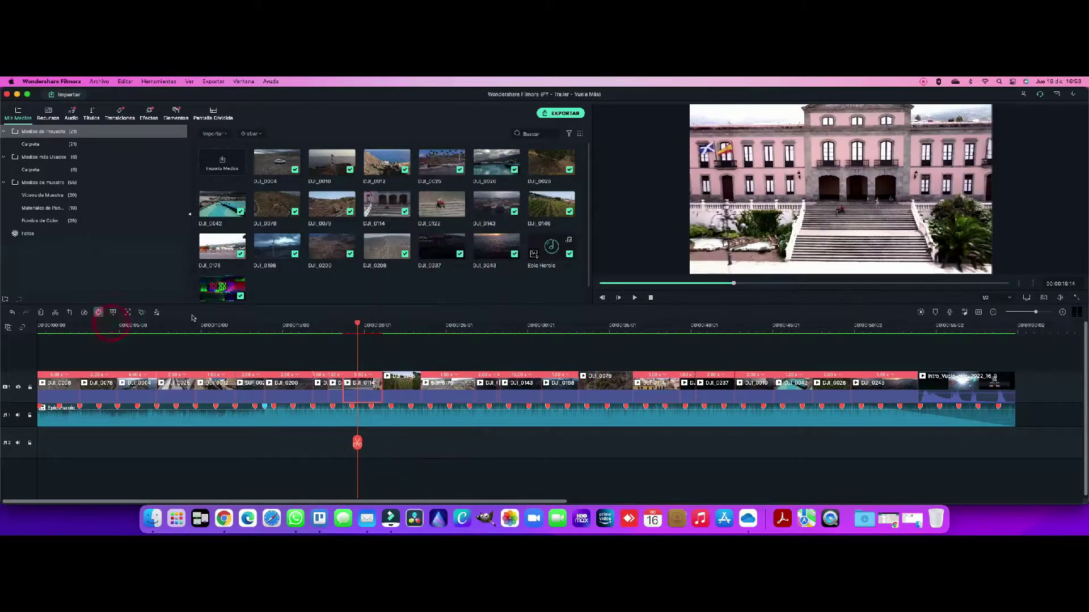
left_click(345, 176)
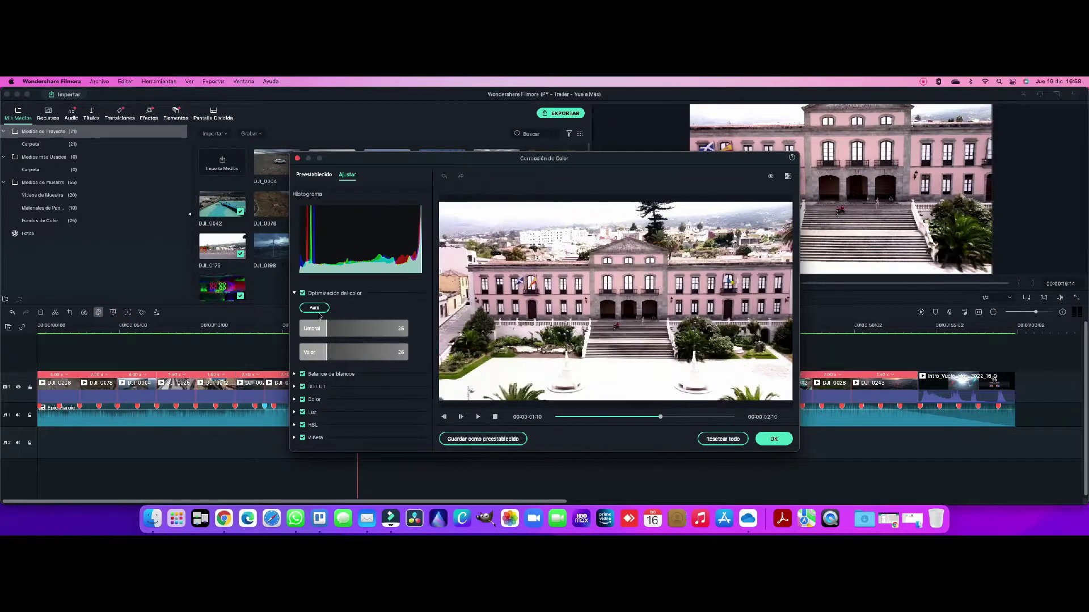
left_click(313, 399)
scroll(354, 363, "down", 3)
scroll(363, 423, "down", 1)
left_click_drag(328, 430, 335, 432)
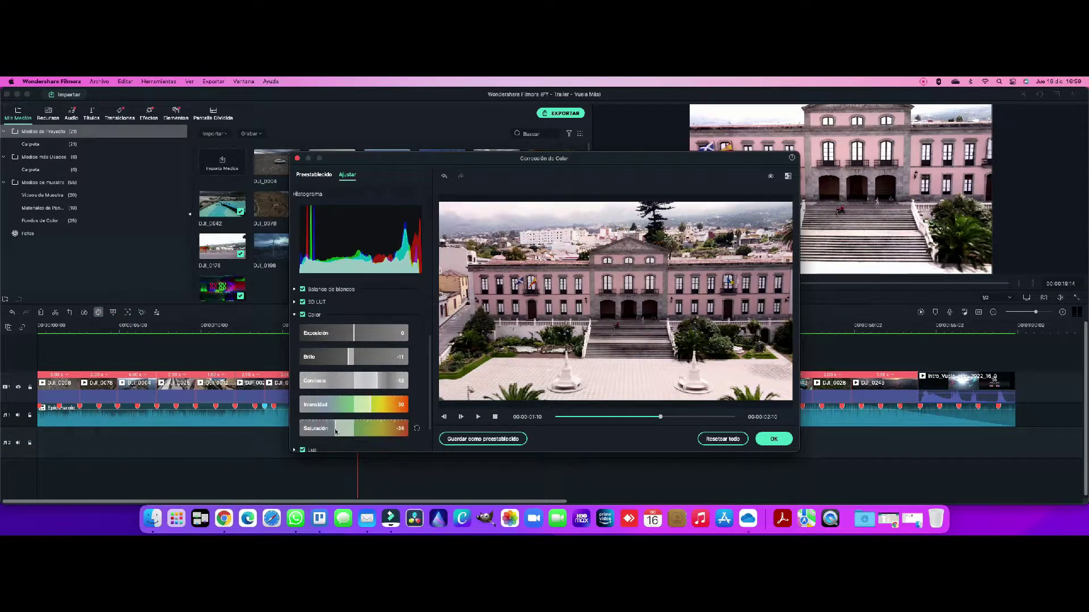
left_click_drag(348, 360, 350, 335)
scroll(347, 386, "down", 2)
left_click(313, 412)
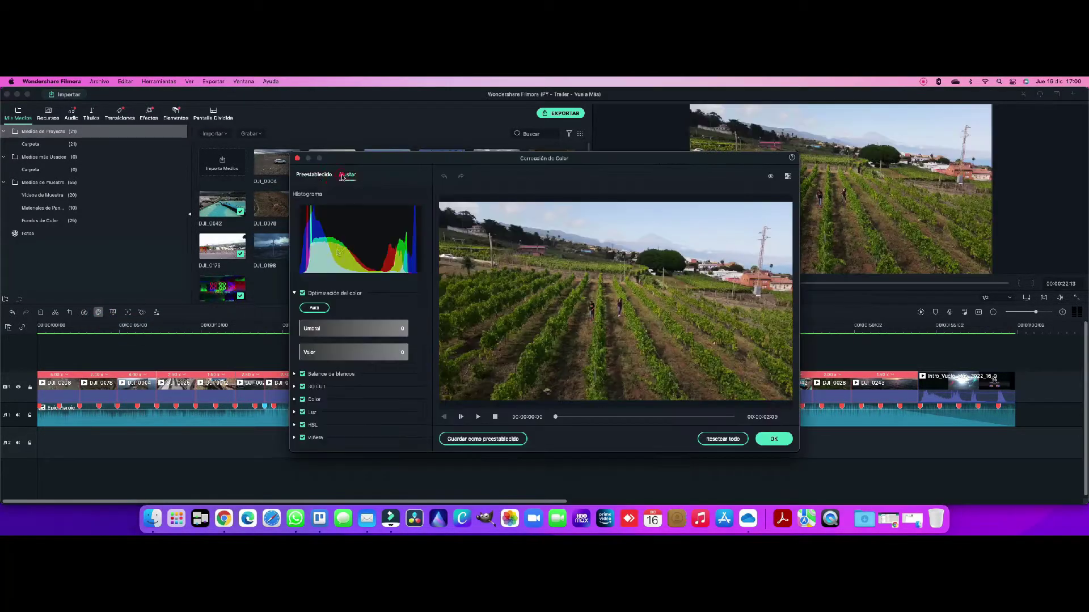
- Set the vineyard clip's colour optimisation and white balance with tint -10, and adjust its brightness, contrast, intensity and saturation
left_click(342, 177)
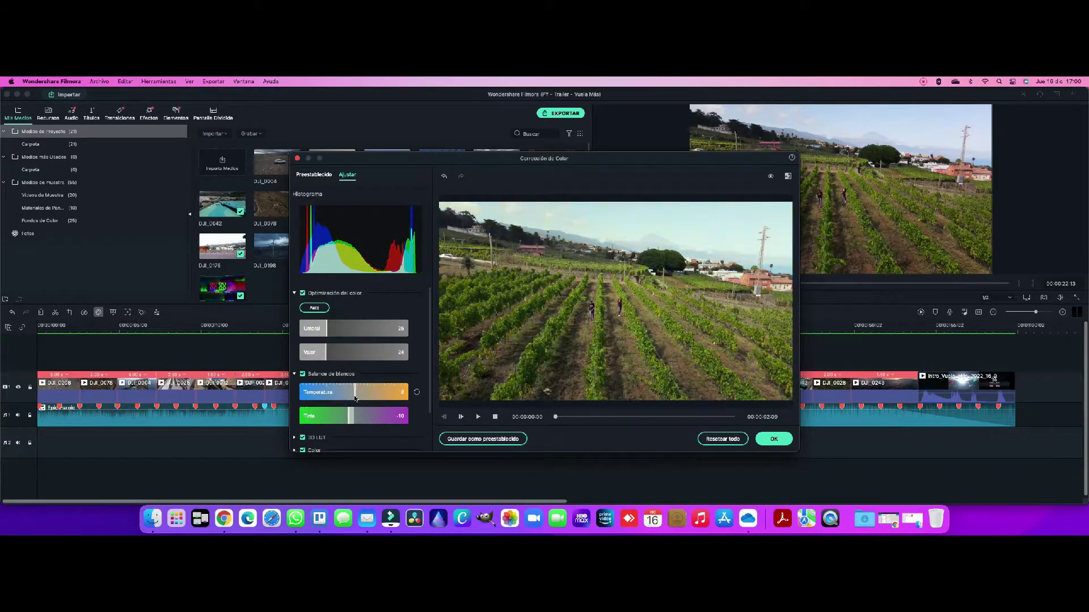
left_click(294, 450)
scroll(353, 392, "down", 5)
left_click_drag(354, 332, 350, 355)
left_click_drag(354, 377, 381, 402)
left_click_drag(354, 426, 339, 426)
- Adjust the vineyard clip's highlights, shadows and whites in its light correction
scroll(339, 426, "down", 2)
left_click(295, 418)
scroll(340, 397, "down", 5)
left_click_drag(354, 332, 351, 332)
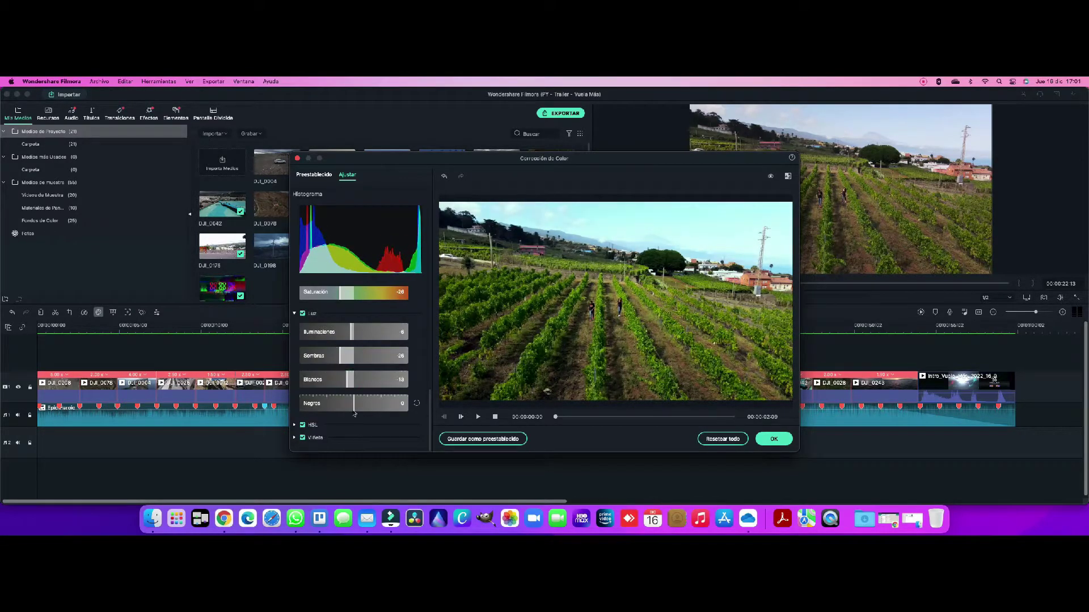
left_click(294, 313)
- Tune the vineyard clip's HSL colour ranges, compare with the original, and apply the colour correction
left_click(312, 441)
left_click_drag(354, 391, 346, 415)
left_click(402, 326)
left_click(338, 327)
left_click(770, 177)
left_click(773, 439)
- Set the El Tanque sign clip's contrast to 50, intensity to 51 and saturation to -26
left_click(440, 325)
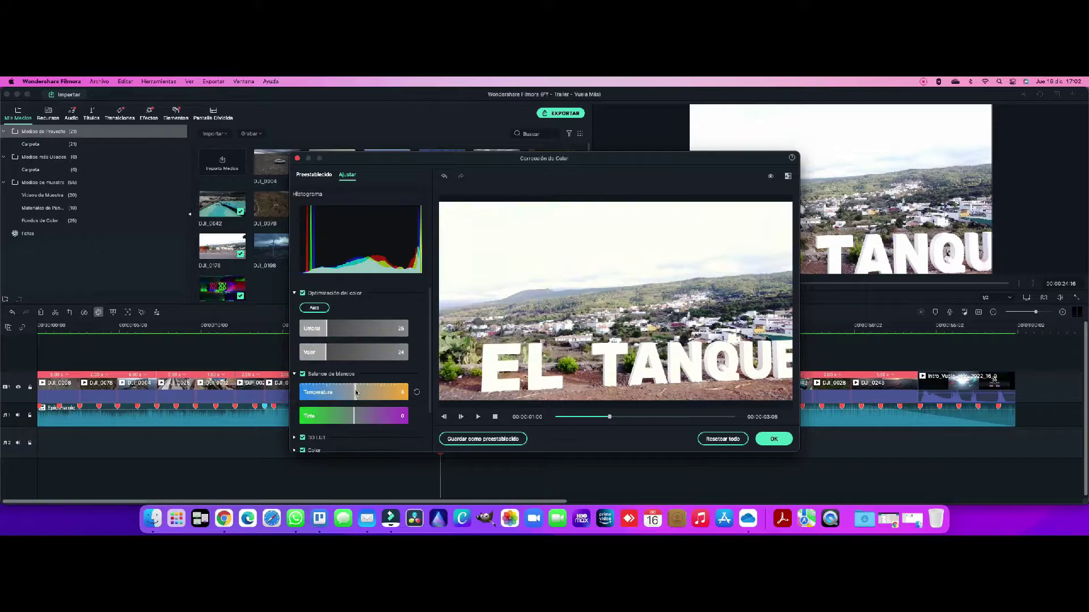
scroll(350, 419, "down", 5)
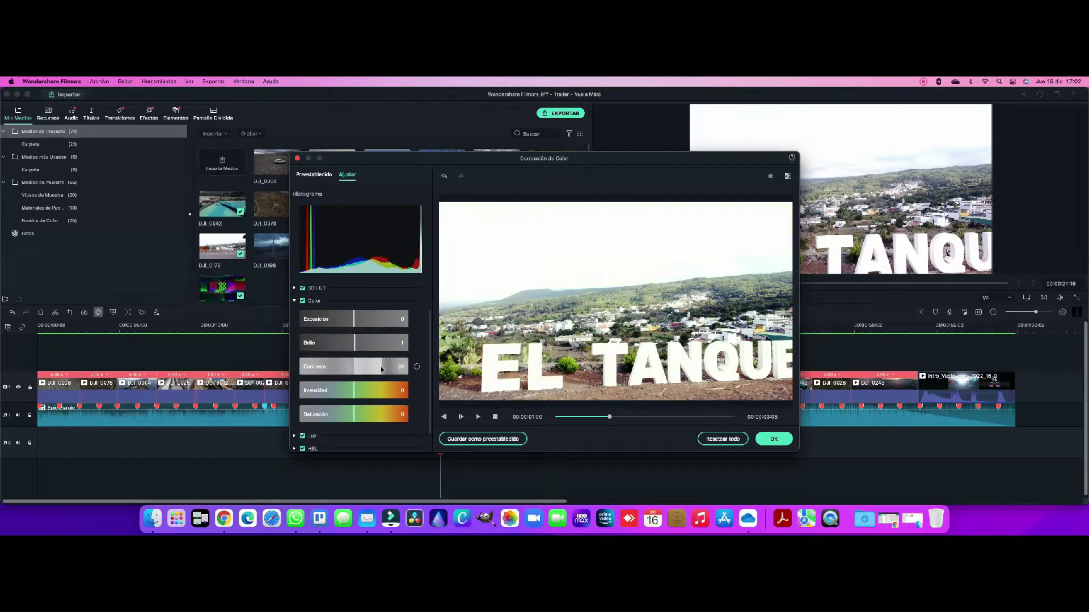
left_click(294, 301)
- Adjust the El Tanque sign clip's highlights, shadows, whites and blacks
left_click(294, 344)
left_click_drag(354, 362, 341, 386)
left_click_drag(354, 410, 327, 410)
left_click_drag(353, 432, 350, 431)
left_click(295, 344)
left_click(294, 332)
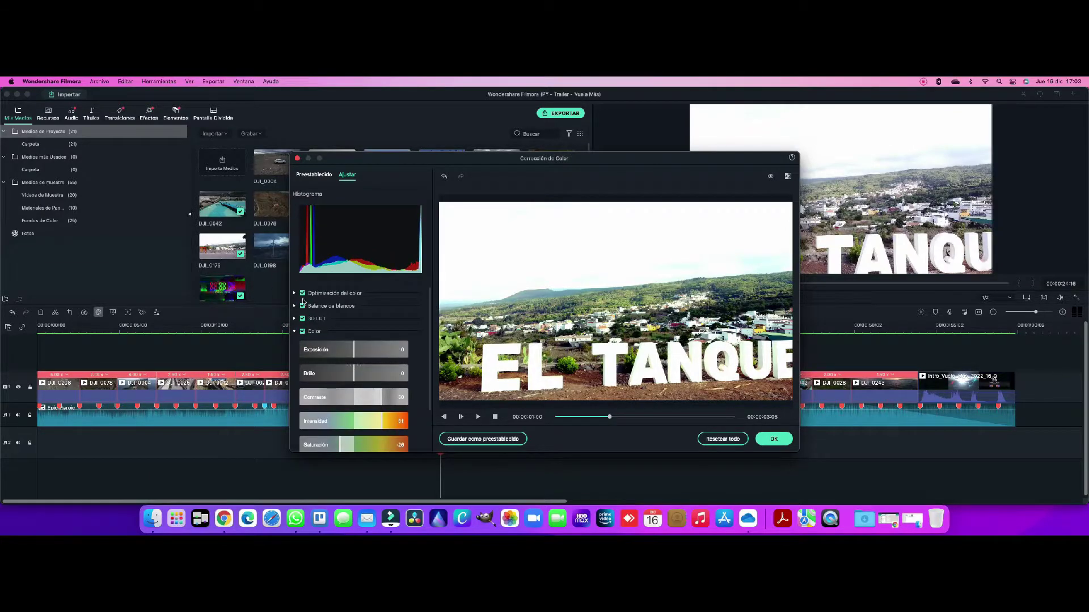
- Set the El Tanque clip's blue HSL luminance to -25, preview the result, and apply the colour correction
scroll(349, 348, "down", 3)
scroll(404, 327, "down", 2)
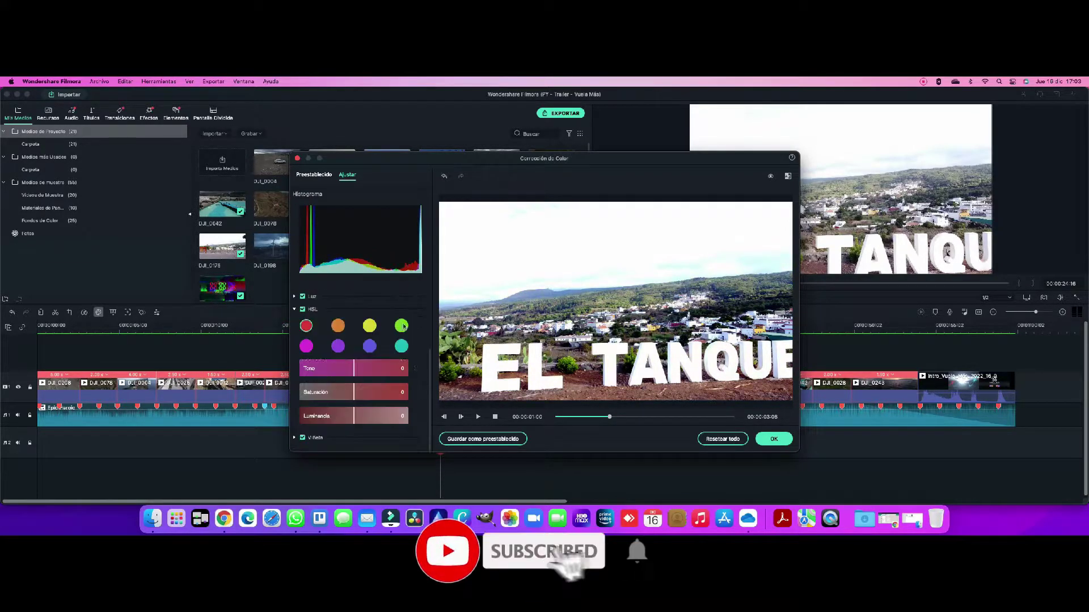
left_click(401, 326)
left_click(369, 346)
left_click(478, 417)
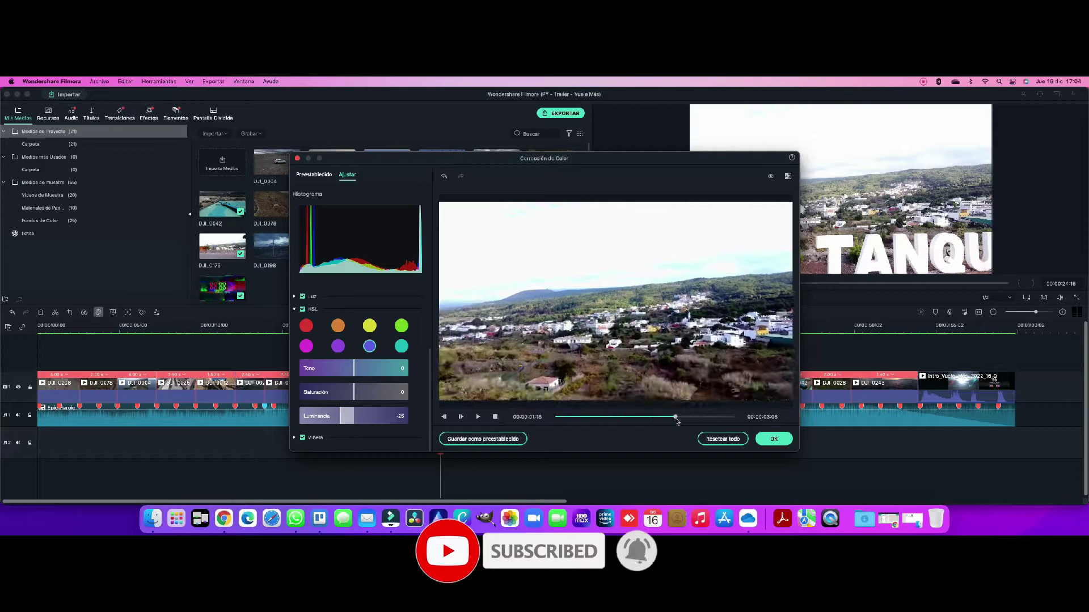
left_click(774, 439)
- Start the sea rock clip's colour correction by setting its colour optimisation, temperature and tint
left_click(498, 326)
left_click(489, 325)
left_click(487, 390)
left_click(99, 312)
left_click(347, 175)
left_click(294, 293)
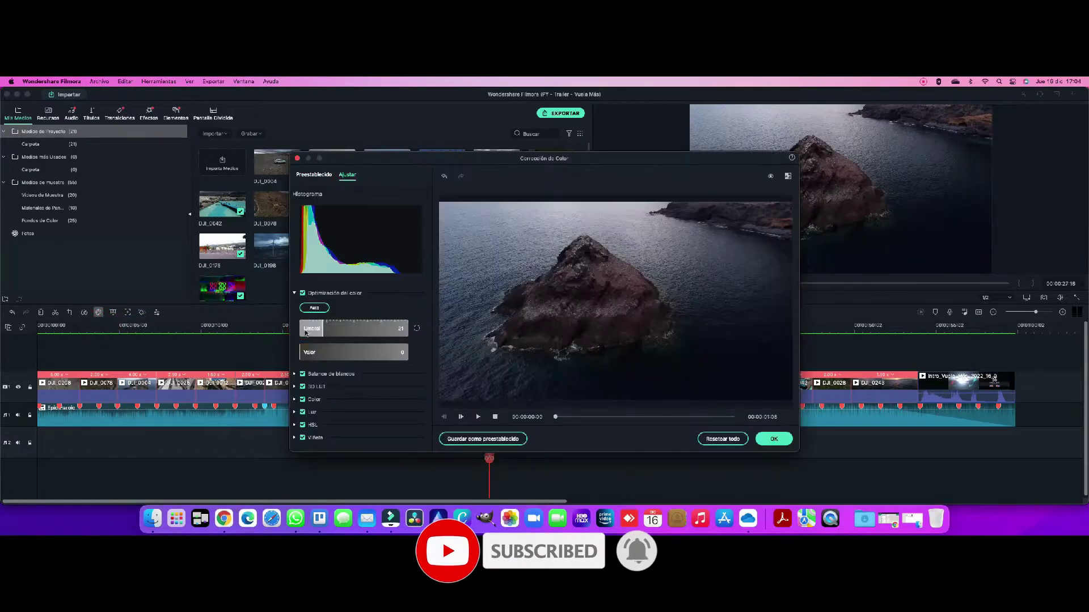
left_click(314, 308)
left_click(295, 374)
left_click_drag(354, 393, 348, 392)
left_click_drag(354, 414, 349, 409)
left_click(294, 374)
left_click_drag(641, 416, 690, 417)
- Set the sea rock clip's exposure to 11, raise contrast and intensity, and reduce saturation to about -17
left_click(294, 399)
scroll(355, 389, "down", 4)
left_click_drag(354, 321, 360, 321)
left_click_drag(355, 367, 373, 369)
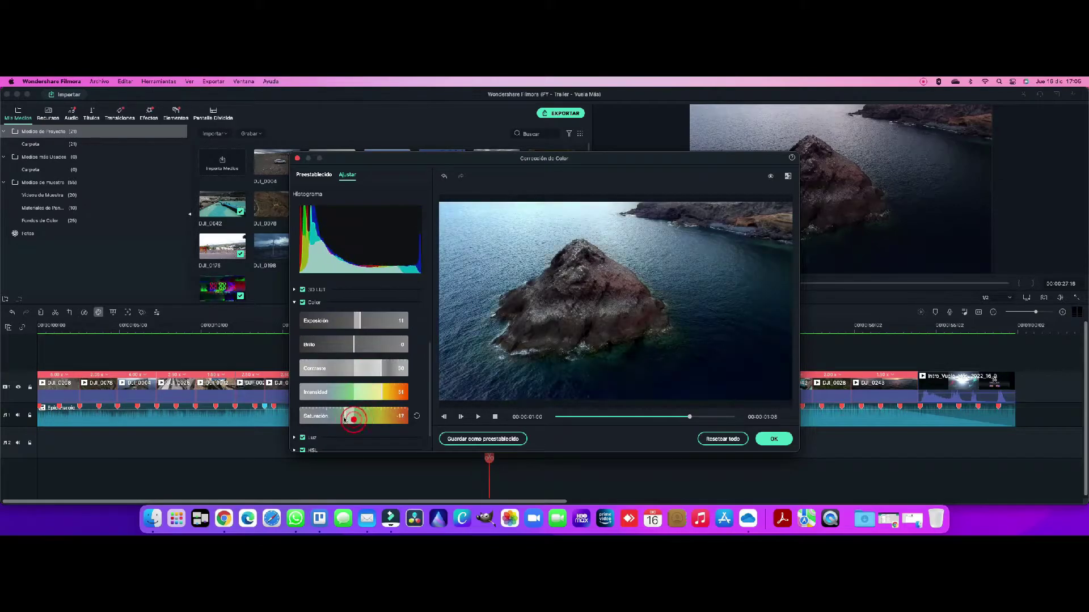
- Adjust the sea rock clip's light levels for highlights, shadows, whites and blacks
scroll(355, 340, "down", 4)
left_click_drag(353, 415, 341, 386)
mouse_move(353, 404)
left_mouse_down()
mouse_move(354, 417)
mouse_move(361, 392)
left_mouse_up()
- Tune the sea rock clip's blue, green and orange HSL ranges and apply the colour correction
left_click(294, 424)
scroll(355, 386, "down", 4)
left_click(401, 346)
left_click(369, 347)
mouse_move(354, 416)
left_mouse_down()
mouse_move(364, 392)
mouse_move(344, 416)
left_mouse_up()
left_click(401, 326)
left_click(338, 326)
left_click_drag(354, 397, 357, 399)
left_click(773, 439)
- Copy the colour correction from the sea rock clip and paste it onto the neighbouring DJI_0143 clip
right_click(482, 391)
left_click(511, 438)
right_click(502, 390)
left_click(524, 447)
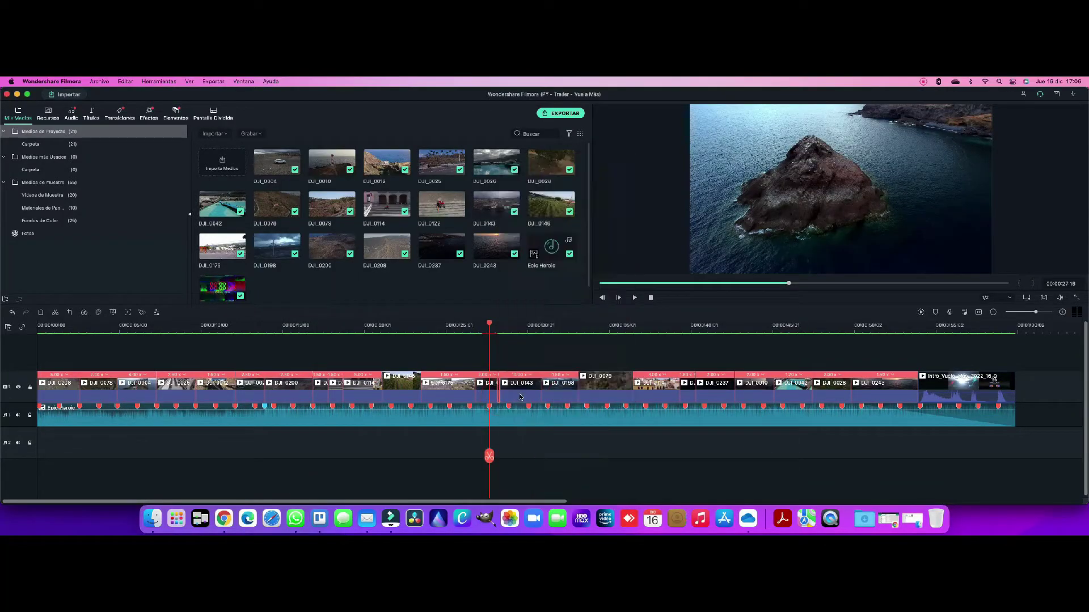
- Review the pasted correction on the DJI_0143 clip, fine-tune its colour settings, and apply it
left_click(534, 325)
left_click(98, 312)
left_click(347, 175)
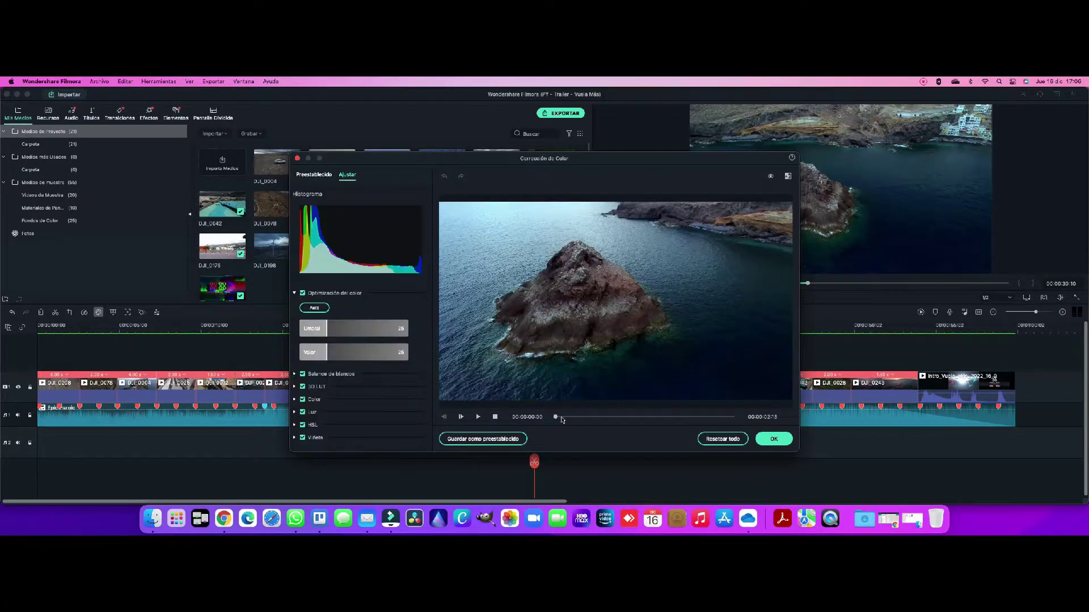
left_click(294, 374)
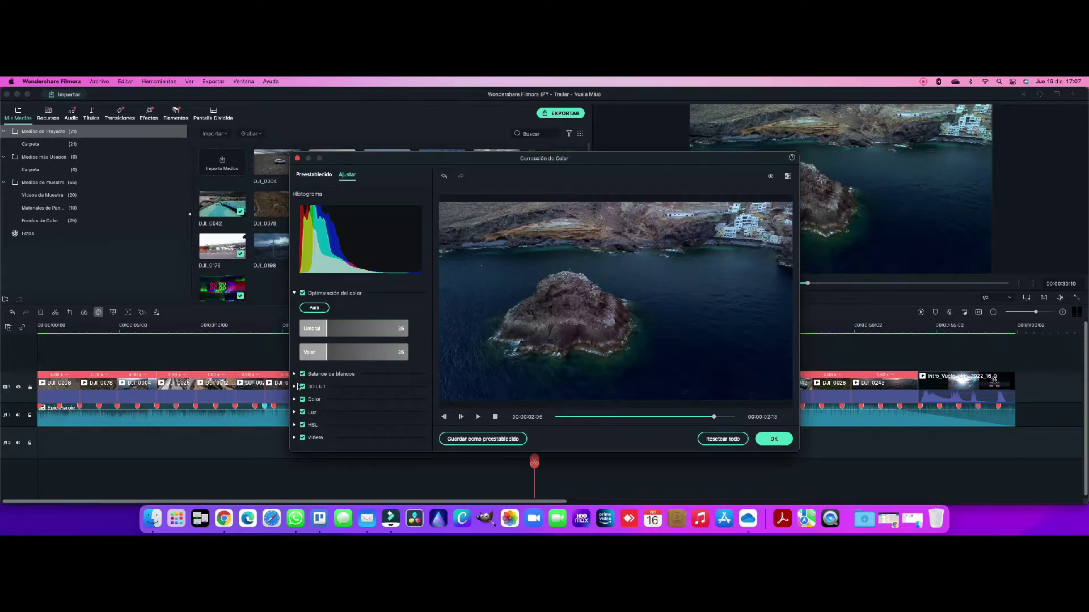
left_click(294, 399)
left_click(352, 388)
left_click(294, 342)
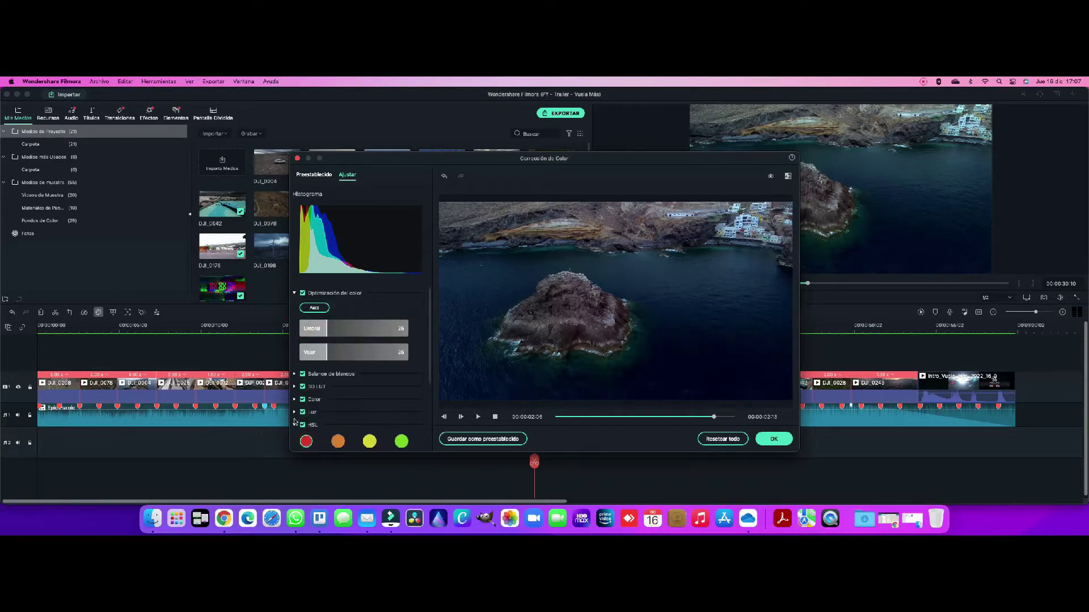
left_click(295, 425)
left_click(323, 329)
left_click(294, 374)
left_click(769, 438)
left_click(536, 437)
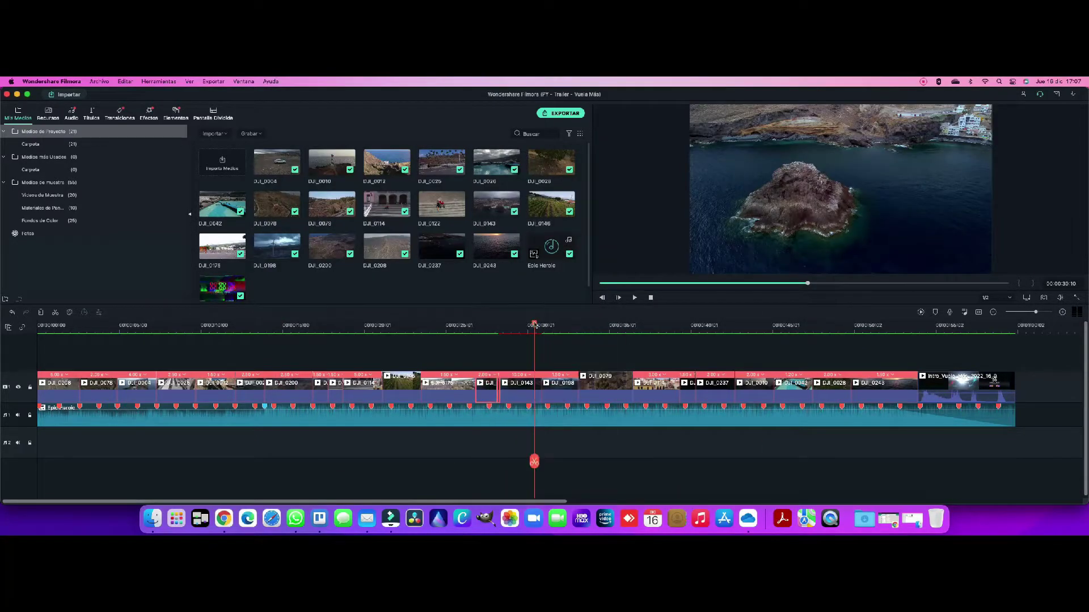
- Set the wind turbine clip's colour optimisation to threshold about 25 and value about 28, and cool its temperature slightly
left_click_drag(534, 325, 551, 325)
left_click(558, 391)
left_click(98, 312)
left_click(294, 293)
left_click_drag(301, 329, 326, 329)
left_click_drag(301, 352, 331, 353)
left_click(295, 375)
left_click_drag(354, 397, 352, 398)
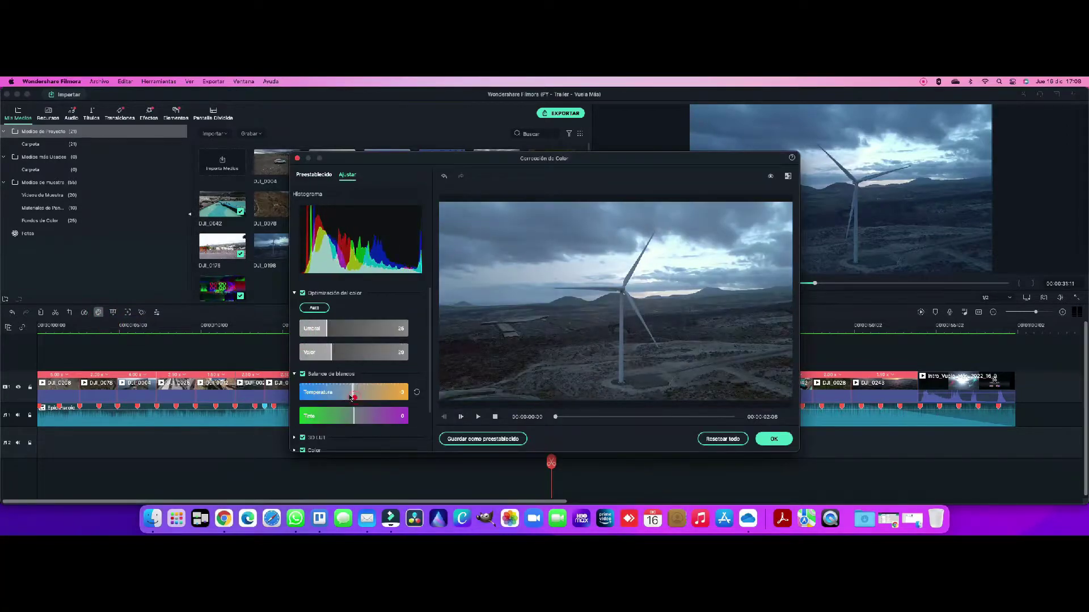
- Raise the wind turbine clip's exposure, brightness and contrast, set saturation to -27 and highlights to 14, and lower whites and blacks
scroll(352, 401, "down", 5)
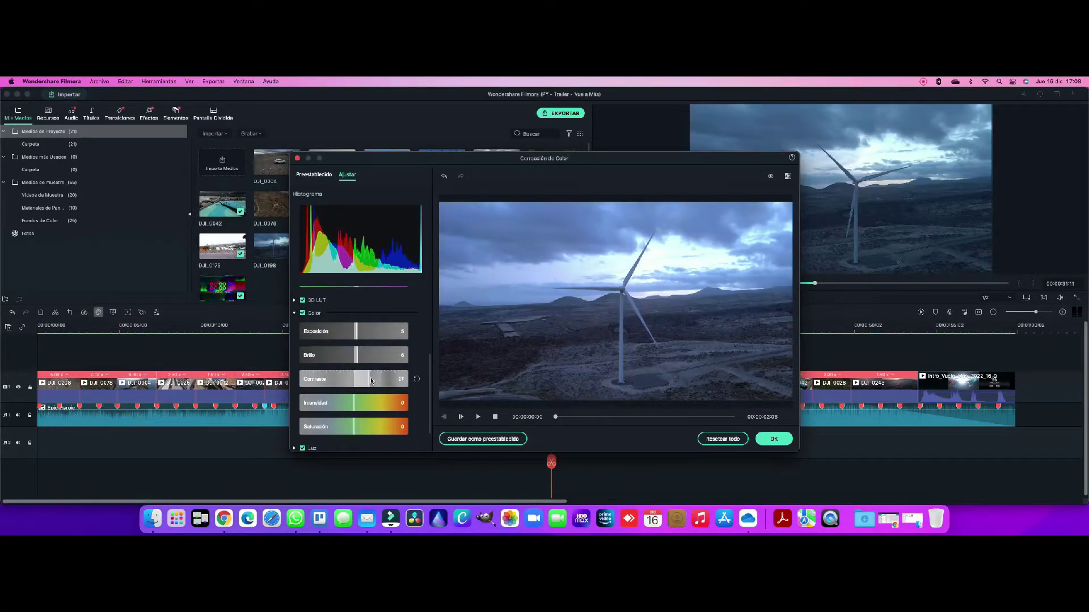
left_click_drag(366, 426, 341, 427)
scroll(345, 344, "down", 5)
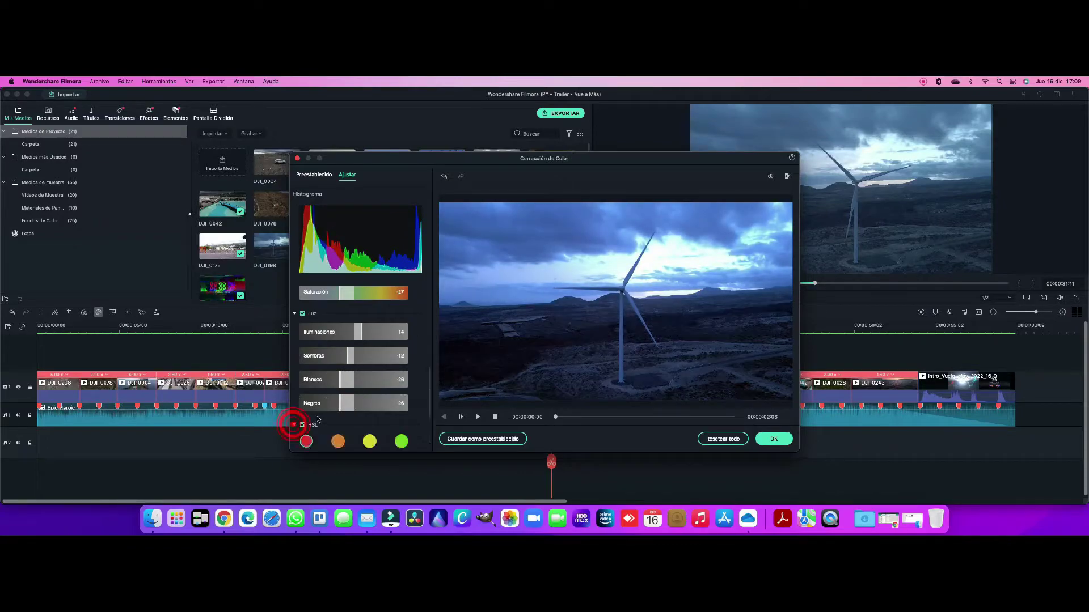
- Lower the wind turbine clip's yellow HSL luminance and fine-tune its purple and blue ranges
scroll(318, 419, "down", 4)
left_click(369, 352)
mouse_move(354, 444)
left_mouse_down()
mouse_move(340, 444)
mouse_move(358, 419)
mouse_move(341, 444)
left_mouse_up()
left_click(338, 373)
left_click(369, 373)
left_click_drag(354, 424, 356, 424)
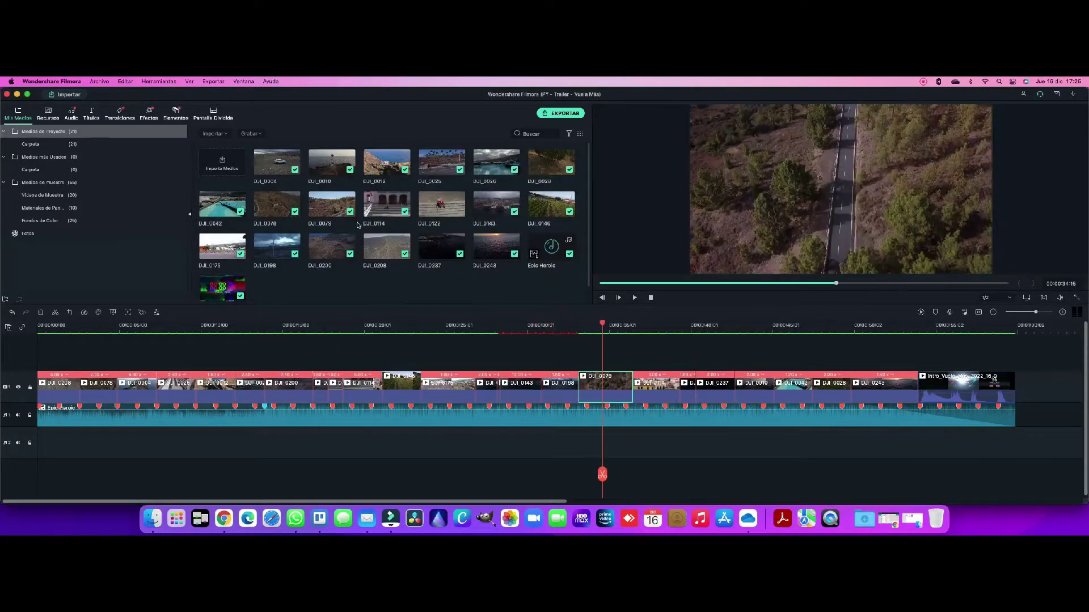
- Colour-correct the forest road clip with temperature 11, brightness -5, contrast about 50 and increased intensity
left_click(98, 312)
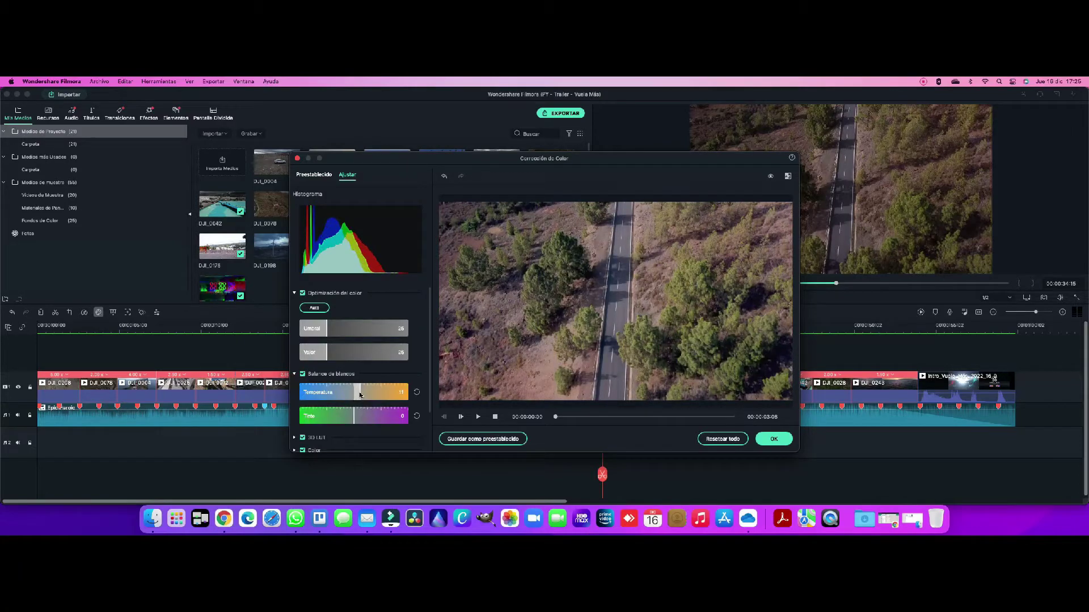
scroll(335, 363, "down", 5)
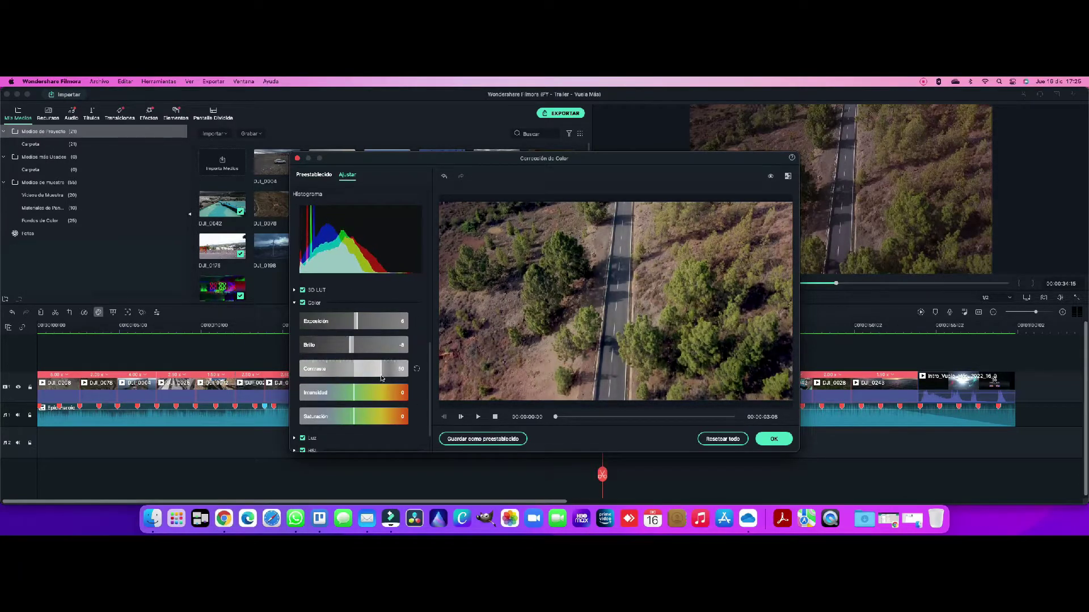
left_click(382, 393)
left_click(294, 303)
- Adjust the forest road clip's light levels, tune its yellow and green HSL ranges, and apply the colour correction
left_click(296, 313)
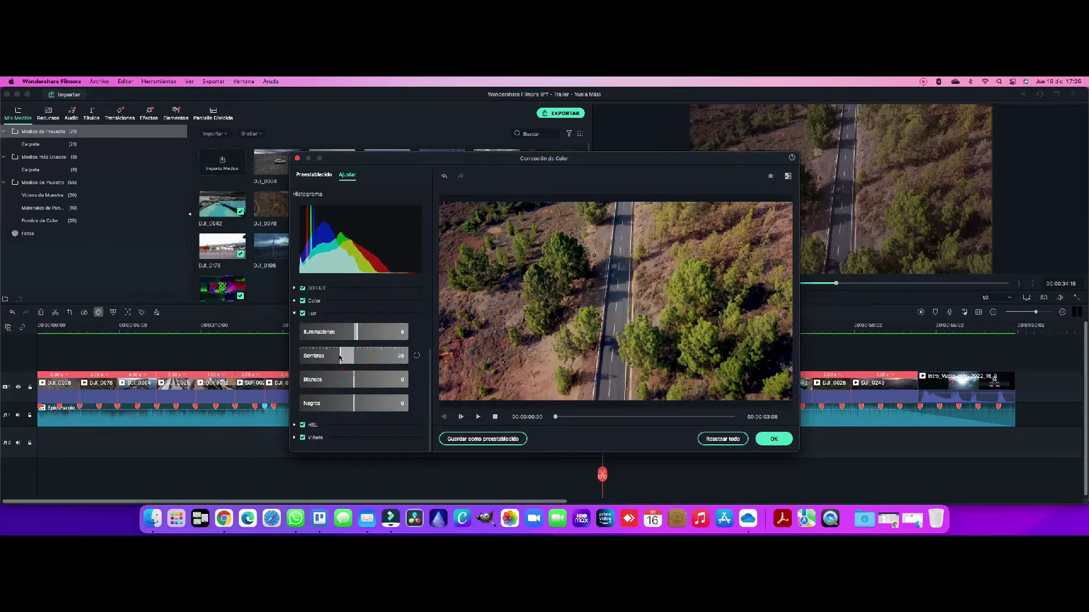
left_click(295, 425)
mouse_move(355, 405)
left_mouse_down()
mouse_move(340, 405)
mouse_move(366, 421)
left_mouse_up()
scroll(318, 403, "down", 3)
left_click(370, 351)
left_click(402, 351)
left_click(773, 439)
- Set the colour optimisation and white balance of the clip showing the town with the red dome
left_click(647, 387)
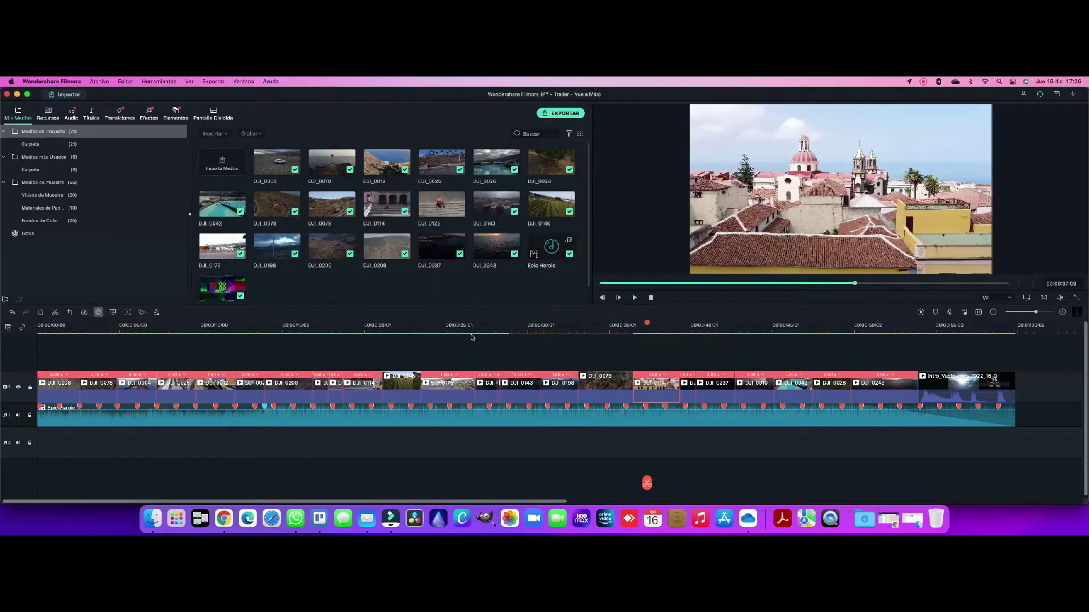
left_click(98, 312)
left_click(327, 329)
left_click(325, 353)
left_click(295, 375)
mouse_move(353, 393)
left_mouse_down()
mouse_move(357, 417)
mouse_move(350, 382)
left_mouse_up()
left_click(294, 374)
- Raise the red-dome town clip's contrast and intensity and lower its saturation to about -25
left_click(294, 399)
scroll(343, 364, "down", 3)
left_click(381, 405)
left_click(380, 429)
- Adjust the red-dome town clip's light levels and HSL ranges, with red saturation -10, lower red luminance and raised blue saturation
scroll(361, 357, "down", 5)
left_click(357, 332)
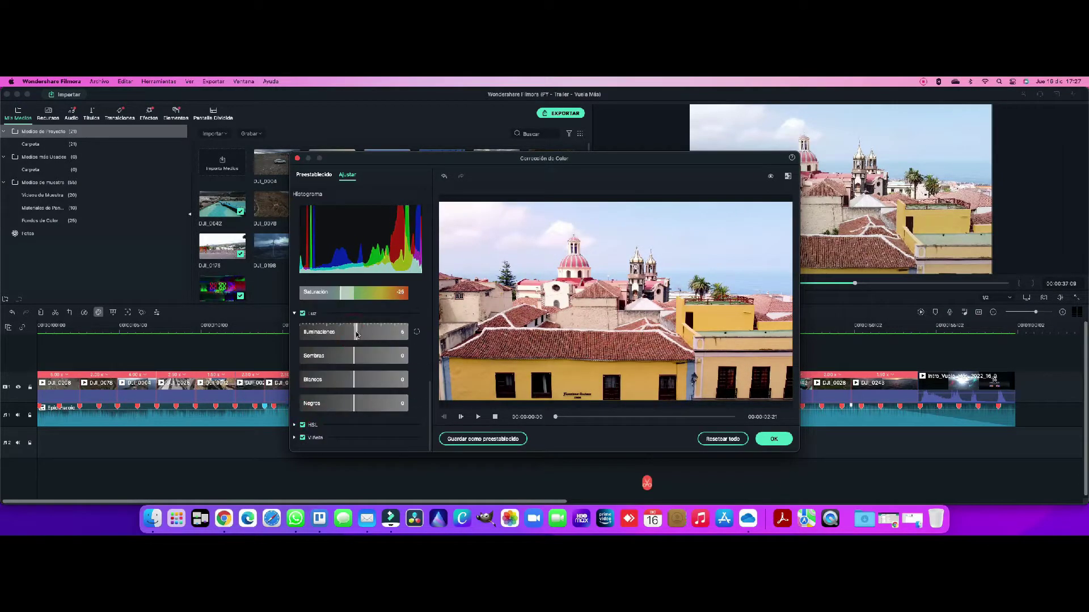
left_click(294, 425)
scroll(352, 420, "down", 4)
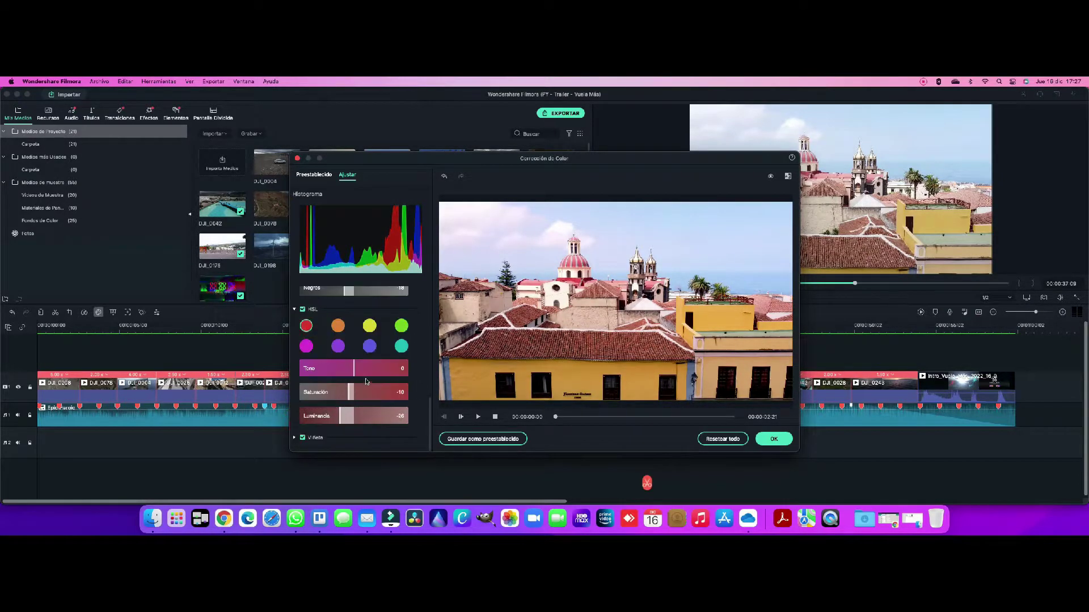
left_click(369, 346)
left_click(359, 394)
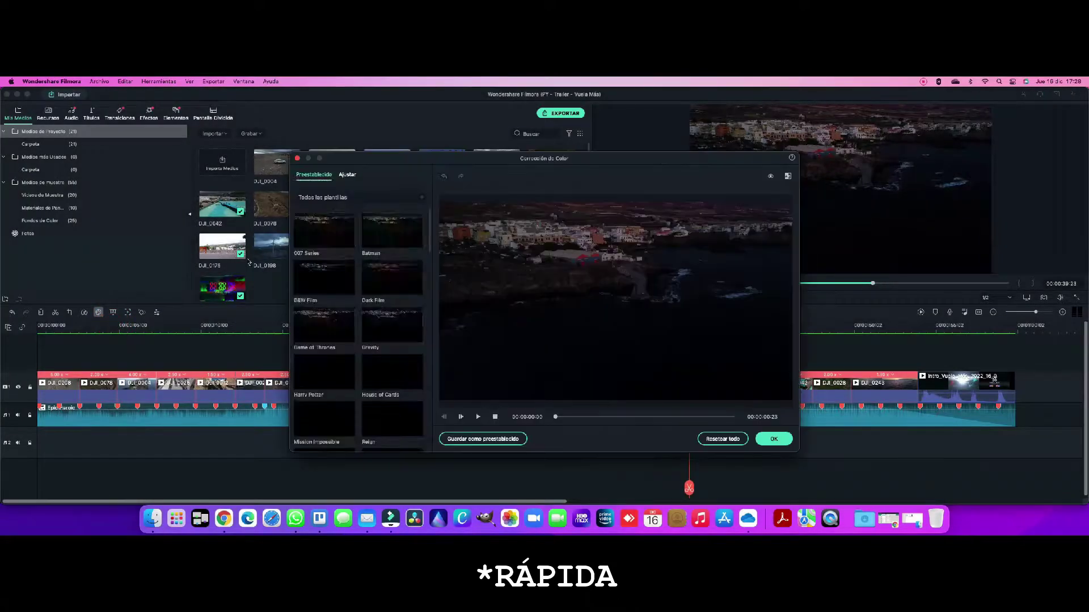
- Set the dark coastal town clip's colour optimisation and temperature, raise exposure and contrast, and lower saturation
left_click(347, 175)
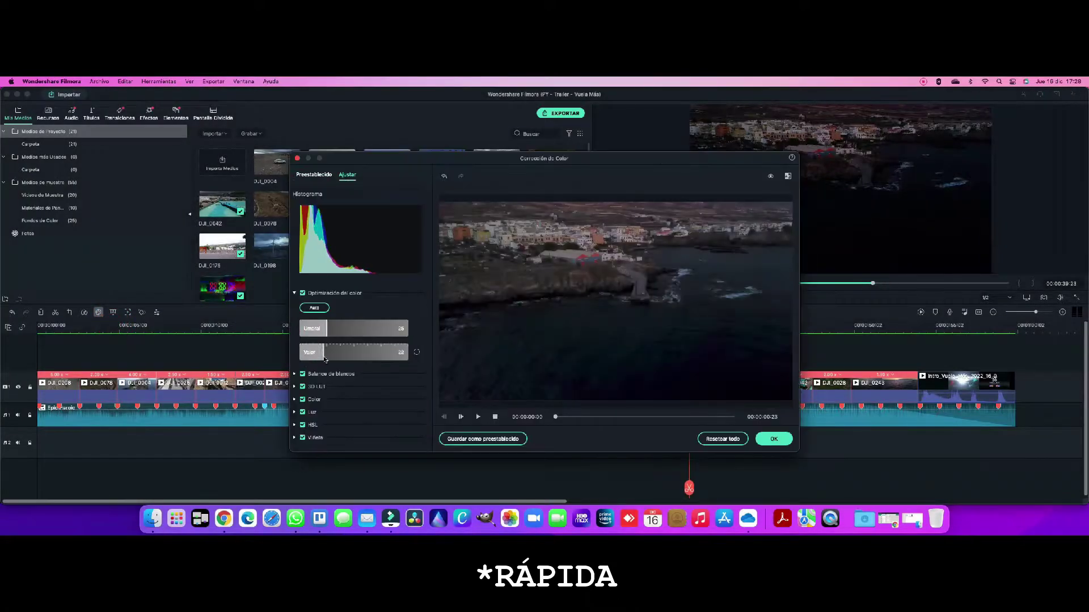
left_click(360, 396)
left_click(294, 450)
scroll(318, 397, "down", 10)
left_click_drag(354, 296, 358, 320)
left_click_drag(354, 343, 381, 368)
left_click_drag(354, 393, 336, 393)
- Adjust the dark coastal town clip's shadows, whites and blacks in its light correction
left_click(294, 413)
scroll(318, 397, "down", 5)
left_click_drag(354, 339, 339, 362)
left_click_drag(354, 386, 350, 409)
- Lower red saturation and luminance and set blue saturation to about -21 on the coastal town clip, and apply the correction
left_click(294, 433)
scroll(342, 408, "down", 3)
scroll(342, 408, "down", 3)
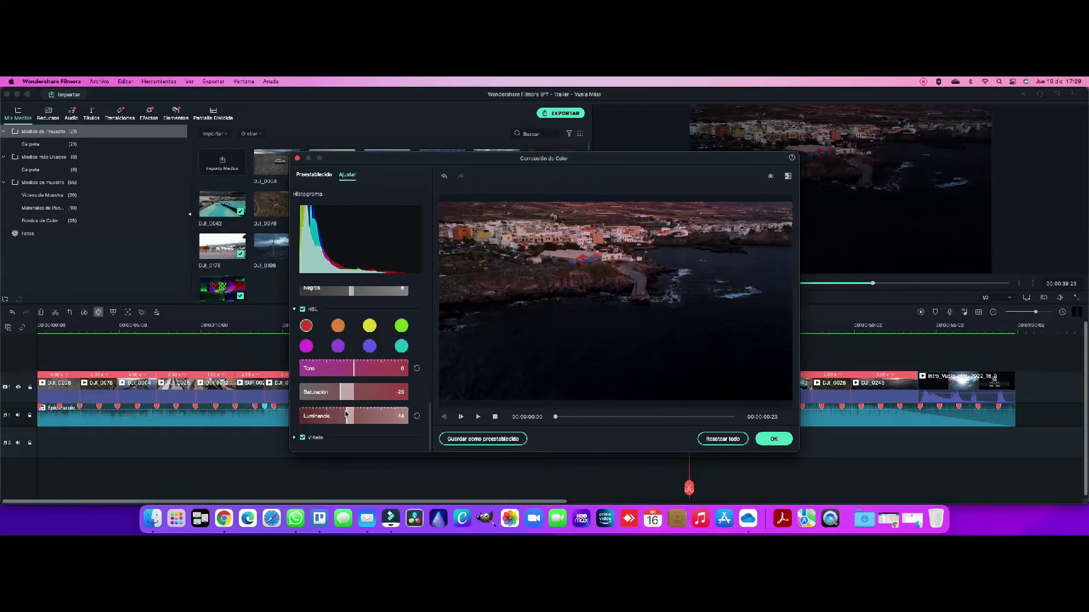
left_click(369, 346)
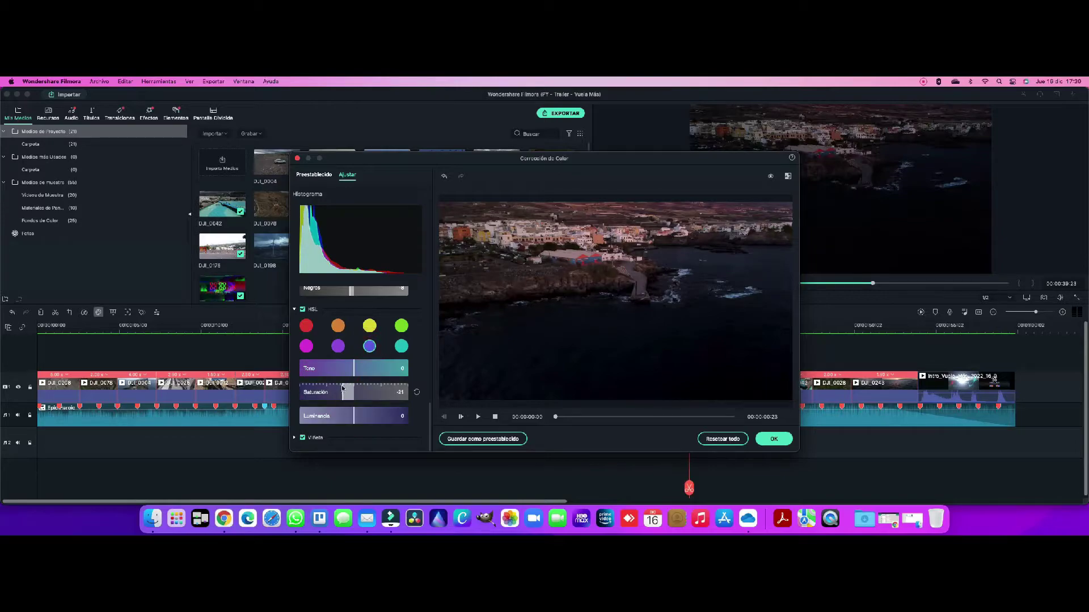
left_click(773, 439)
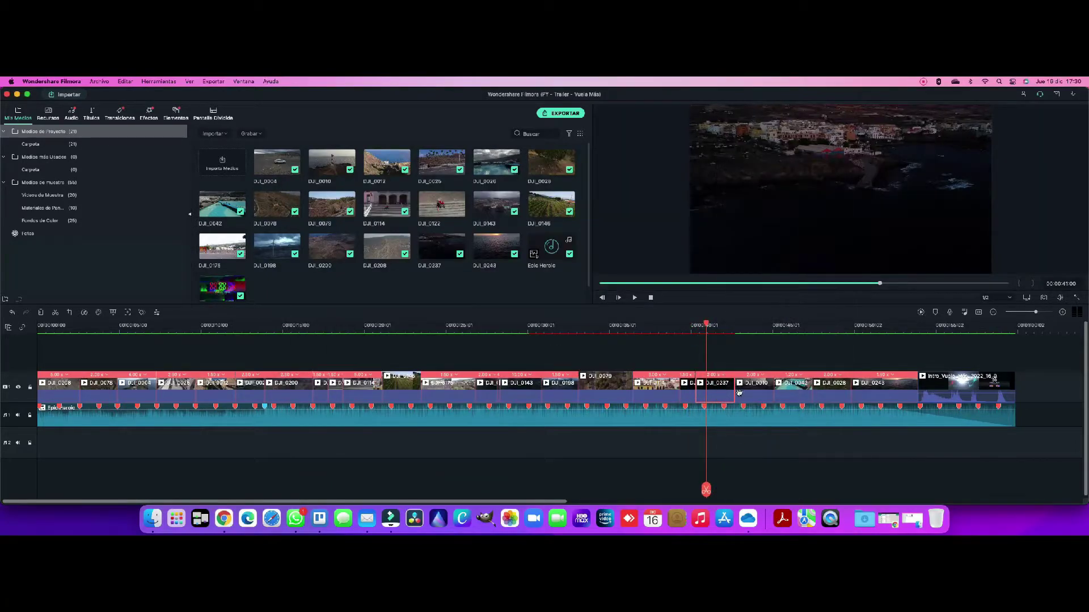
- Colour-correct the lighthouse clip with optimisation value 50 and temperature 11, raising brightness and contrast and lowering saturation
left_click(739, 393)
key("Return")
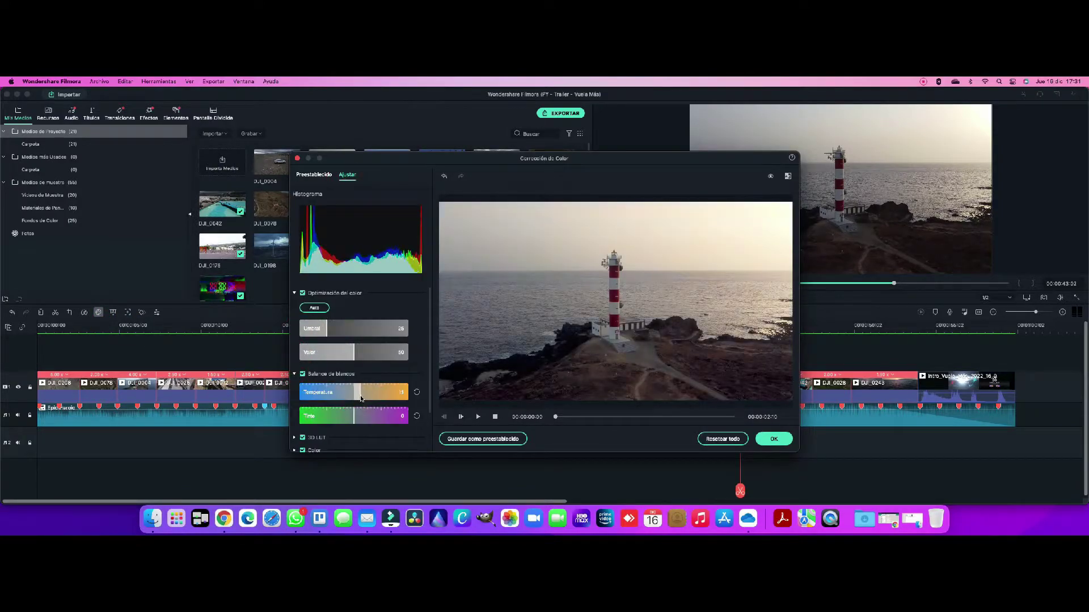
left_click(295, 451)
scroll(354, 397, "down", 5)
left_click_drag(353, 342, 360, 342)
left_click_drag(354, 367, 382, 391)
left_click_drag(352, 416, 326, 404)
- Adjust the lighthouse clip's light levels and tune its HSL ranges, with yellow saturation about 28 and reduced blue saturation
scroll(348, 397, "down", 5)
left_click(347, 360)
left_click(295, 425)
scroll(326, 397, "down", 4)
left_click(338, 375)
scroll(354, 374, "down", 3)
left_click(370, 327)
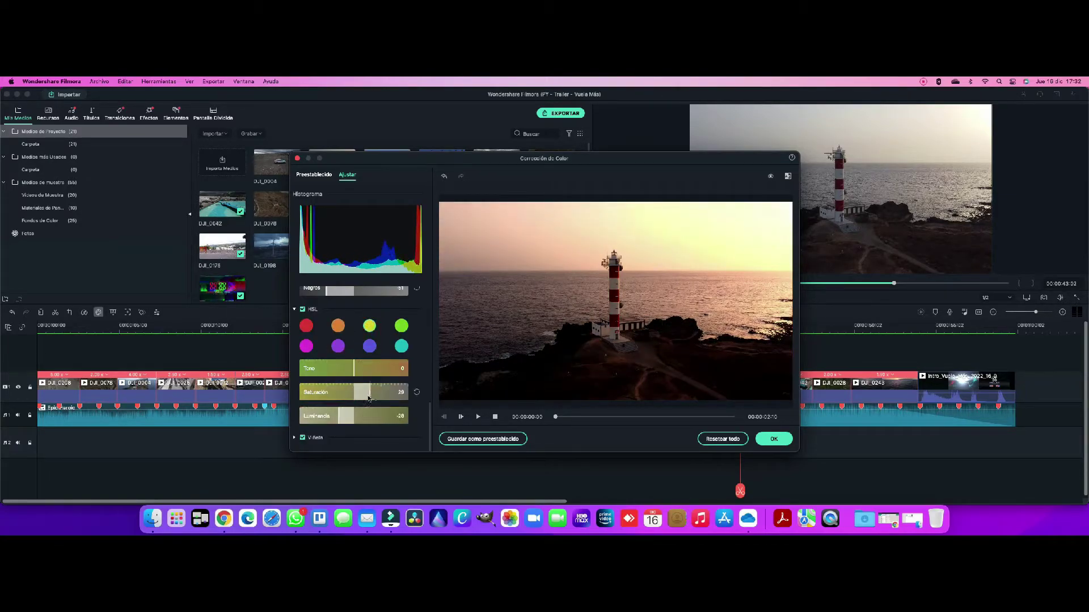
left_click(306, 346)
left_click(369, 346)
left_click_drag(353, 395, 348, 397)
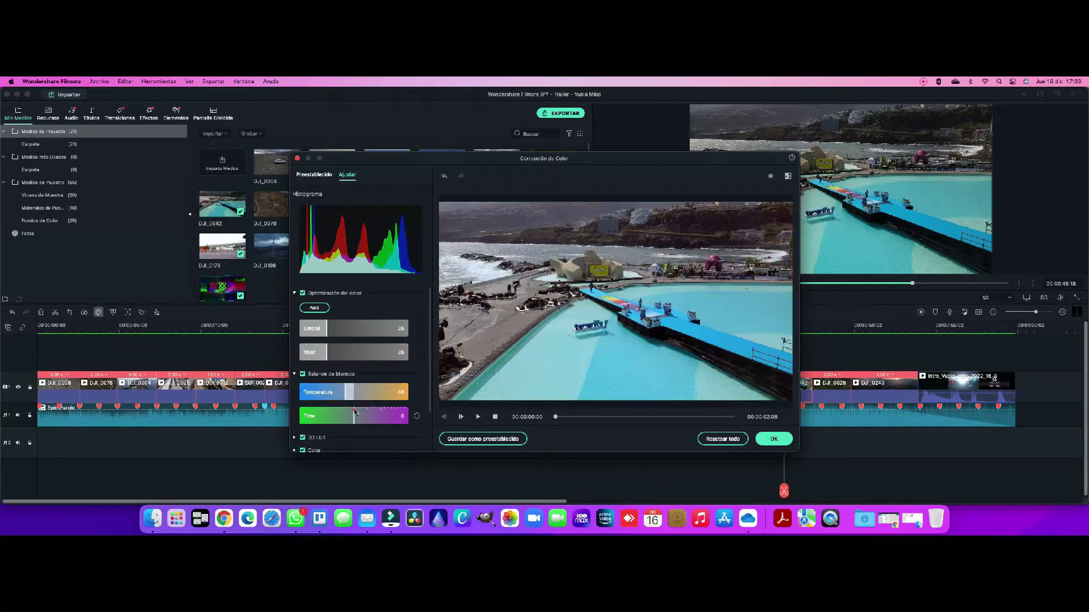
- Tune the pool clip with brightness about -25, contrast about 24, intensity 50, lower saturation, highlights 25, shadows about -25 and whites about 10
left_click(303, 448)
left_click_drag(354, 336, 340, 335)
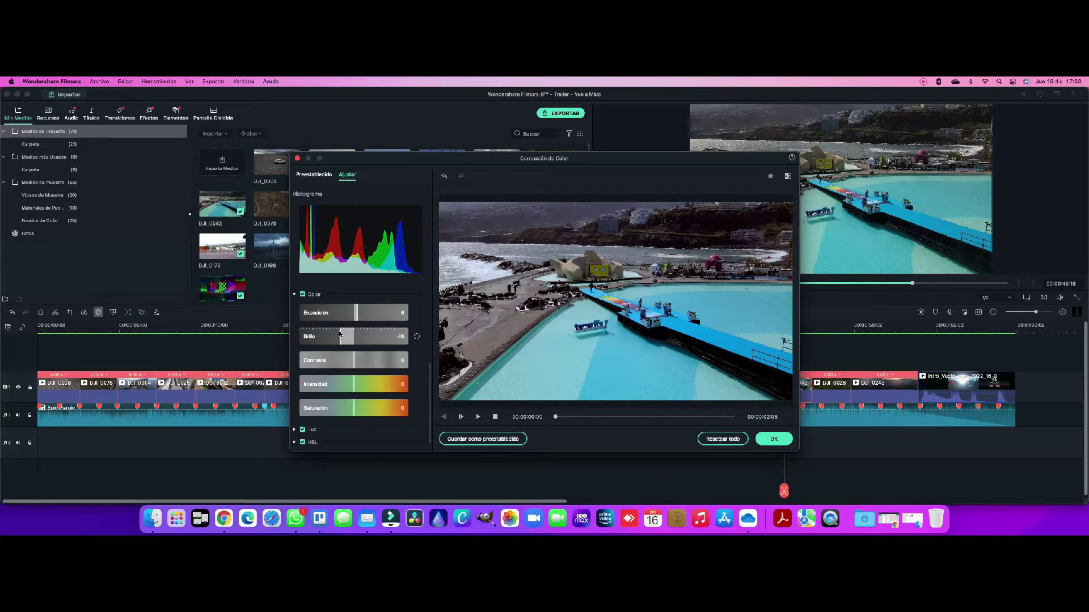
left_click_drag(346, 385, 380, 390)
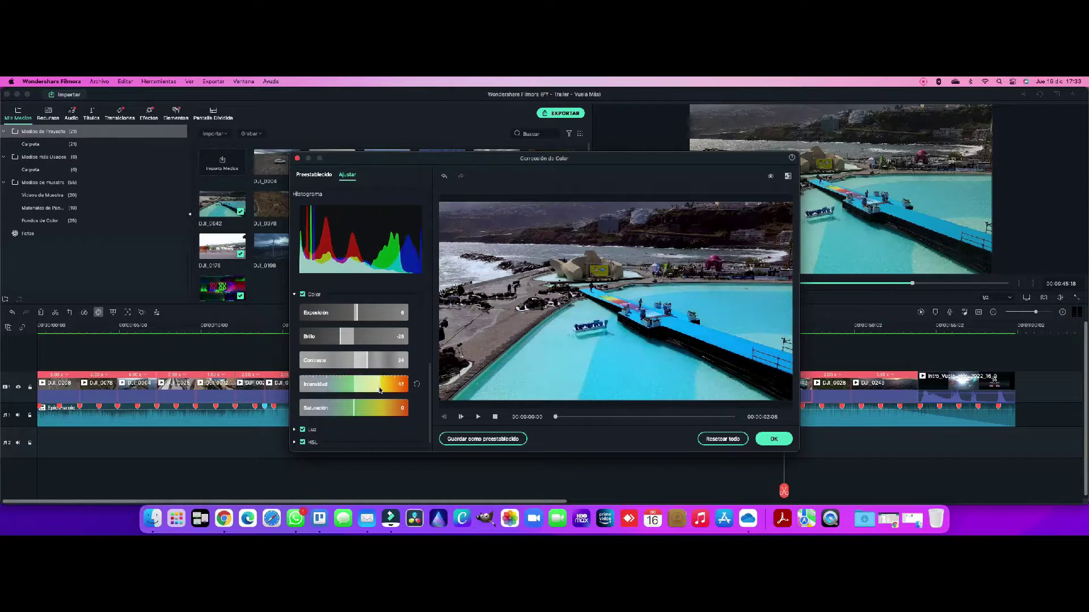
left_click(294, 431)
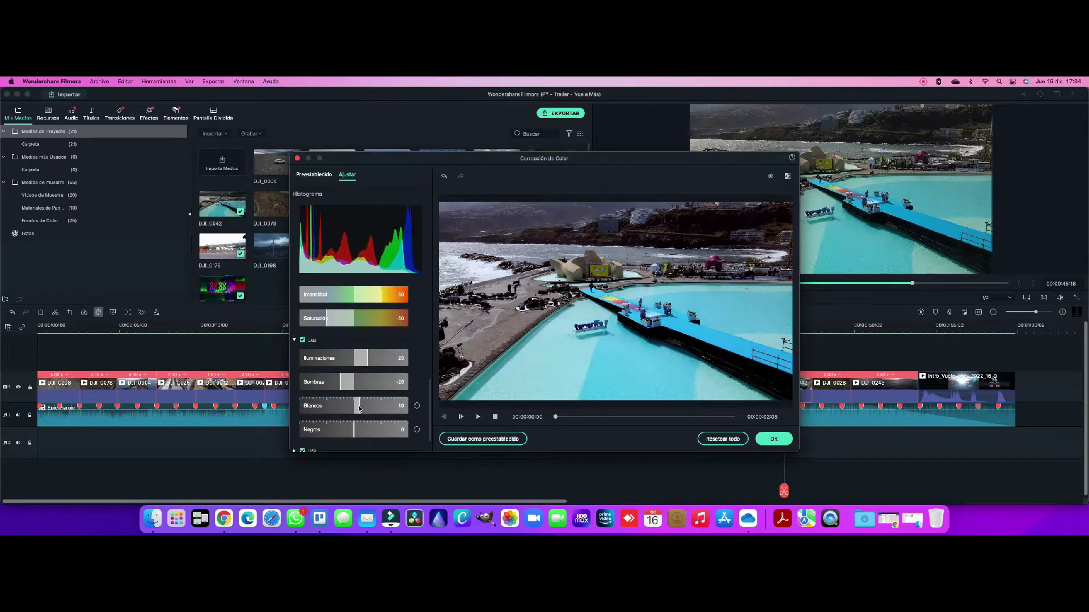
- Adjust the pool clip's HSL colour ranges to finish its colour correction
left_click(294, 450)
scroll(351, 420, "down", 4)
left_click(370, 389)
left_click_drag(350, 428, 366, 432)
scroll(362, 428, "down", 2)
left_click_drag(354, 417, 362, 418)
left_click(397, 349)
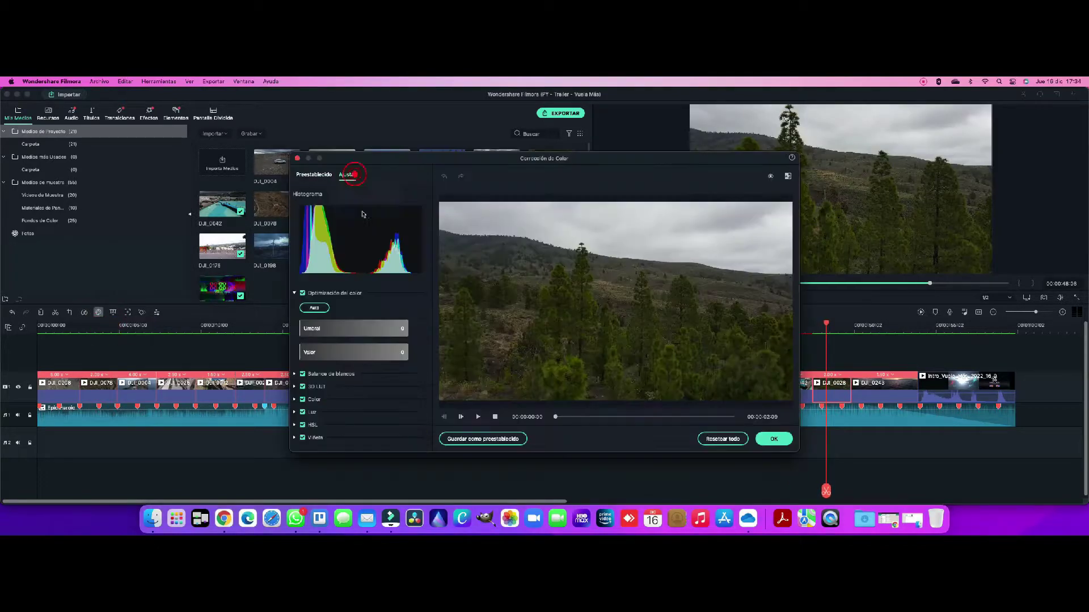
- Raise the pine forest clip's colour optimisation value and set its white balance to temperature -21 with a slightly greener tint
left_click_drag(299, 355, 342, 354)
left_click(295, 374)
left_click_drag(354, 416, 351, 416)
left_click_drag(354, 392, 359, 390)
left_click(294, 449)
scroll(354, 392, "down", 3)
left_click_drag(361, 305, 343, 304)
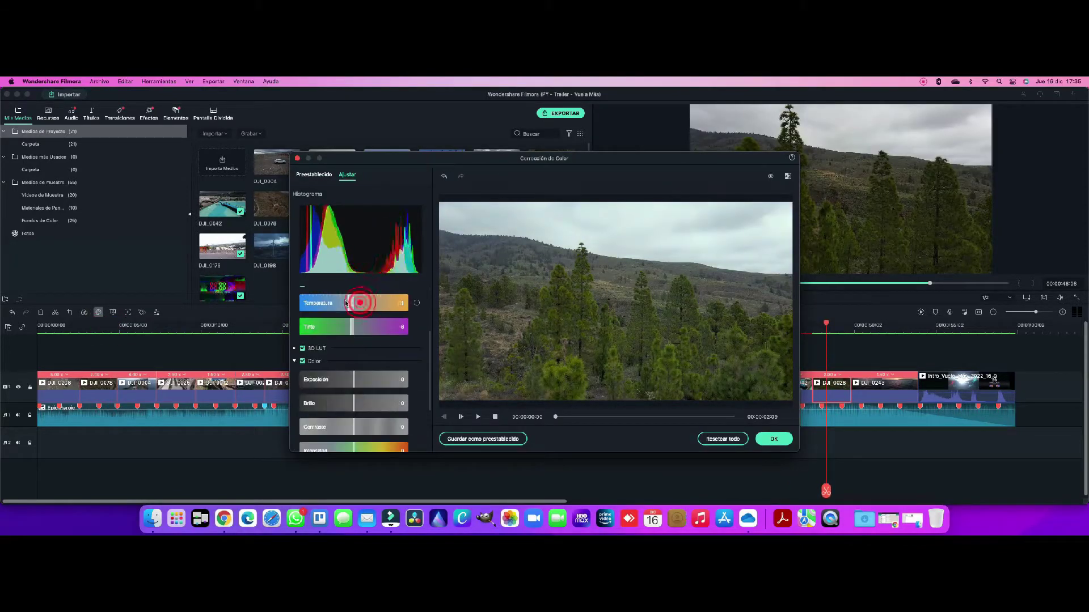
- Set the pine forest clip's exposure to 12, lower its brightness slightly, adjust its light and HSL, and apply the correction
left_click_drag(356, 383, 364, 385)
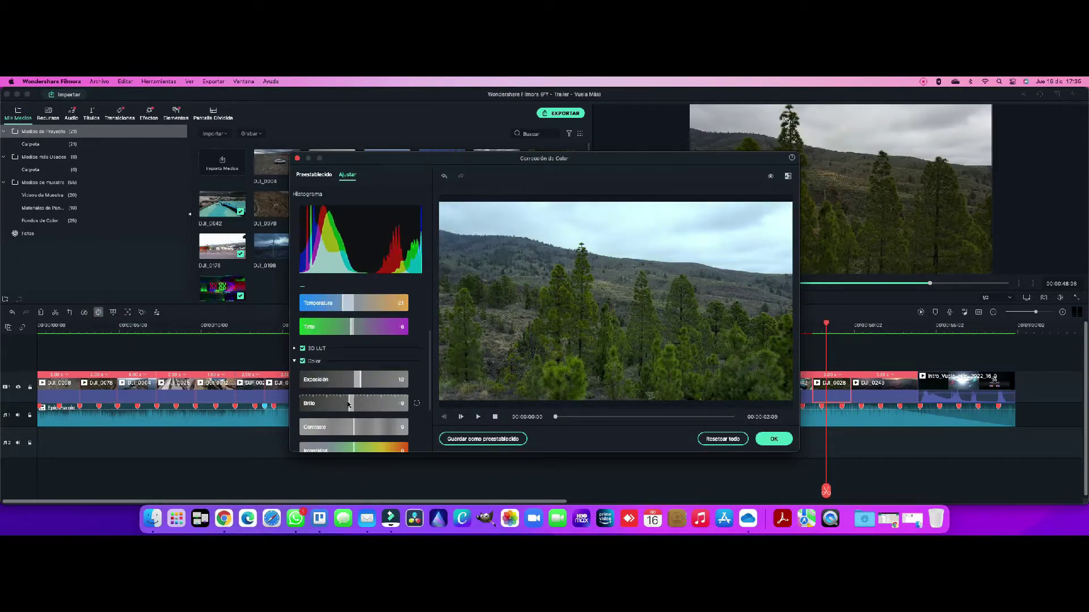
mouse_move(354, 366)
left_mouse_down()
mouse_move(379, 373)
mouse_move(365, 353)
left_mouse_up()
left_click(295, 413)
left_click(294, 441)
left_click_drag(360, 426, 364, 414)
scroll(300, 440, "down", 2)
left_click(775, 439)
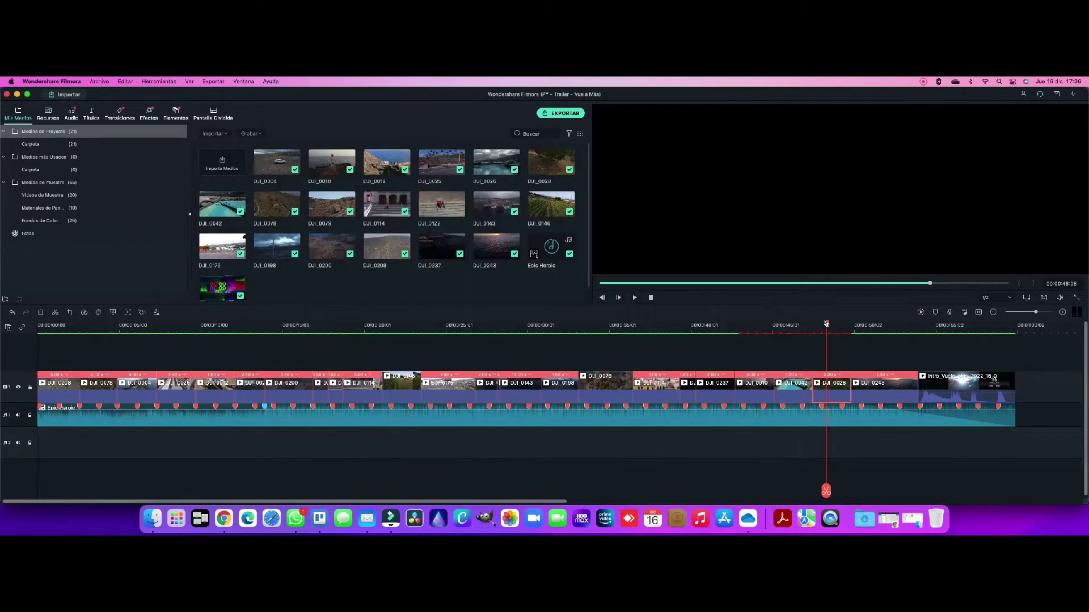
- Colour-correct the sunset clip DJI_0243 with optimisation threshold and value about 25, brightness about -25, and contrast and intensity about 50
left_click(889, 388)
left_click(100, 315)
left_click(294, 374)
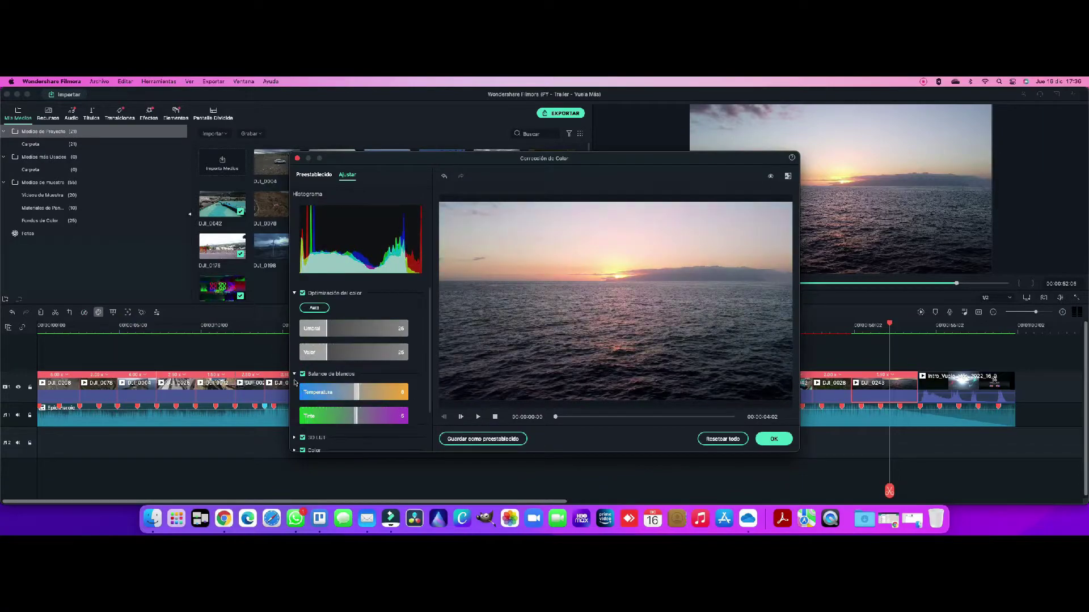
left_click(294, 451)
scroll(301, 442, "down", 4)
left_click_drag(354, 363, 381, 436)
scroll(353, 423, "down", 2)
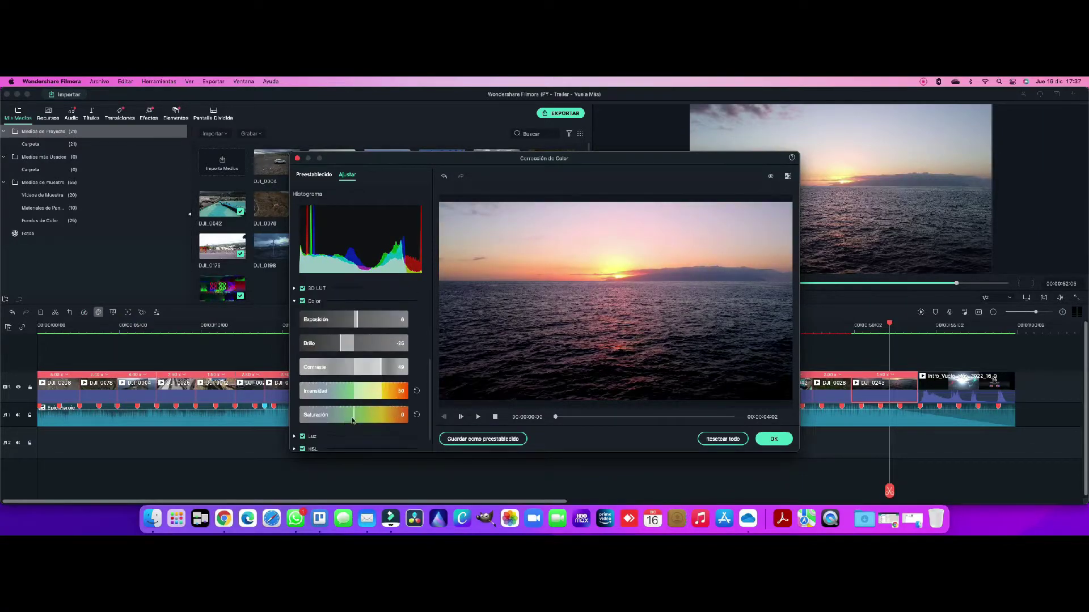
- Lower the shadows and slightly raise the whites in the sunset clip's light correction
left_click(295, 436)
scroll(358, 340, "down", 2)
left_click_drag(354, 386, 339, 387)
mouse_move(354, 411)
left_mouse_down()
mouse_move(340, 411)
mouse_move(356, 439)
mouse_move(358, 423)
left_mouse_up()
- Adjust the sunset clip's HSL colour ranges and apply the colour correction
left_click(295, 432)
scroll(323, 403, "down", 3)
left_click(369, 367)
left_click(338, 387)
scroll(356, 432, "down", 1)
left_click(338, 355)
left_click(773, 439)
- Render the timeline preview of the newly colour-corrected clips
left_click(921, 312)
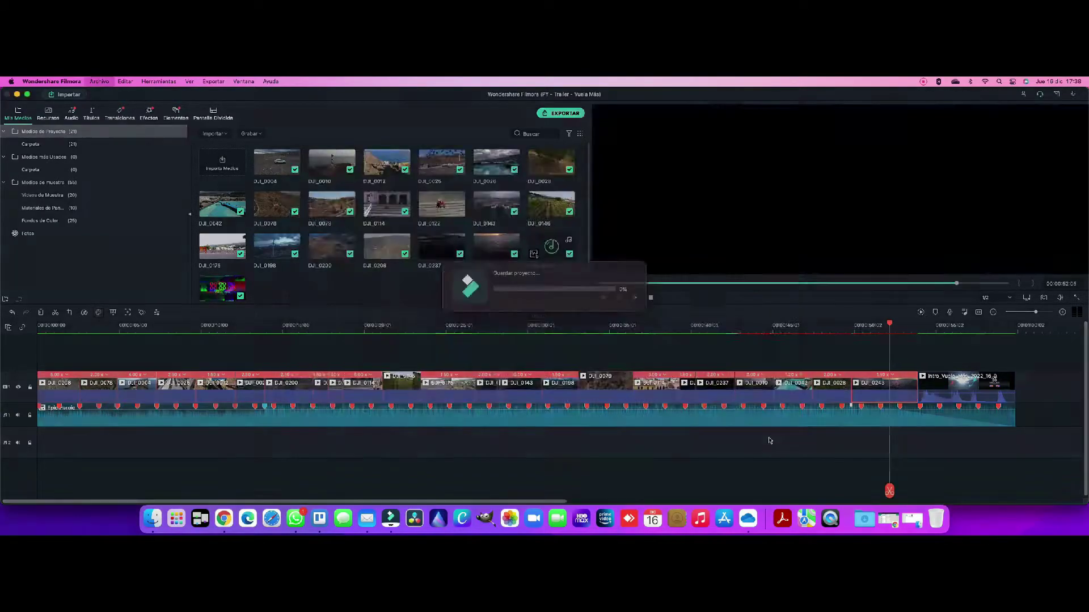
key("Escape")
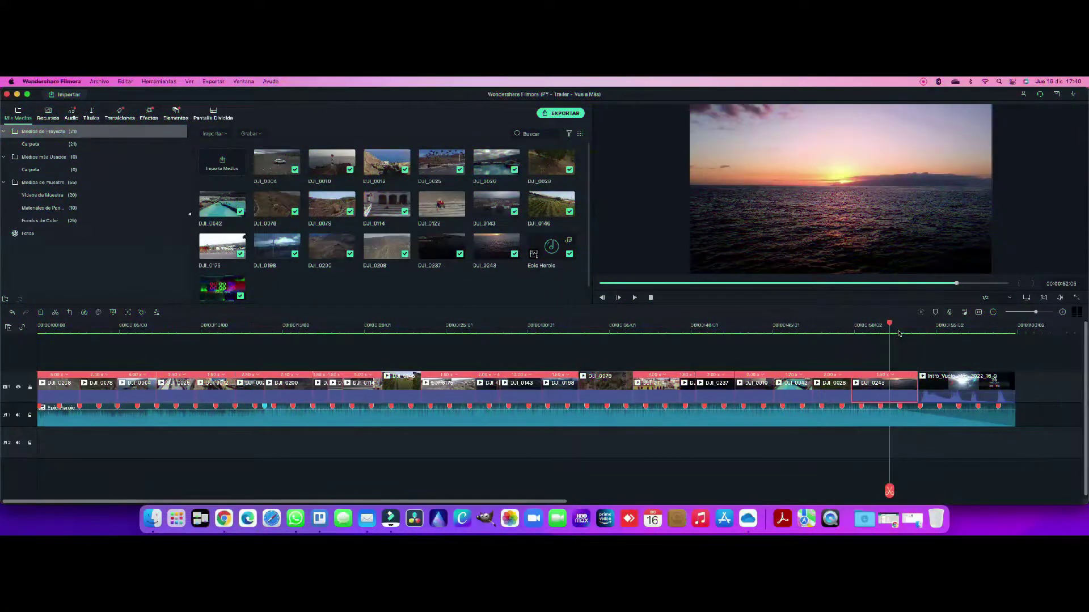
left_click(923, 81)
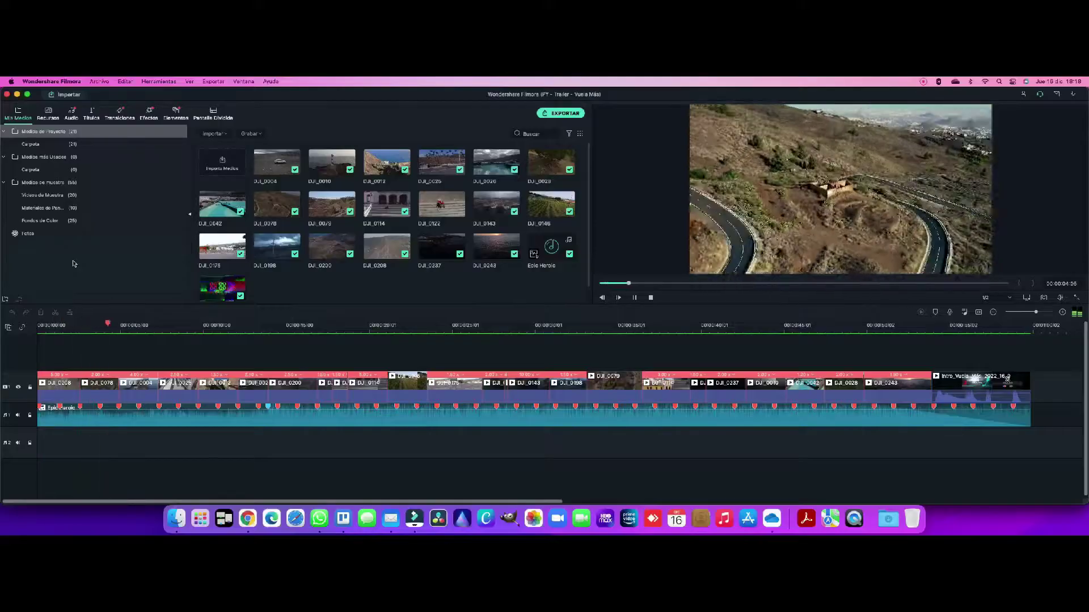
- Browse the included default transitions, previewing zoom and deformation transitions such as Deformación 7
left_click(120, 113)
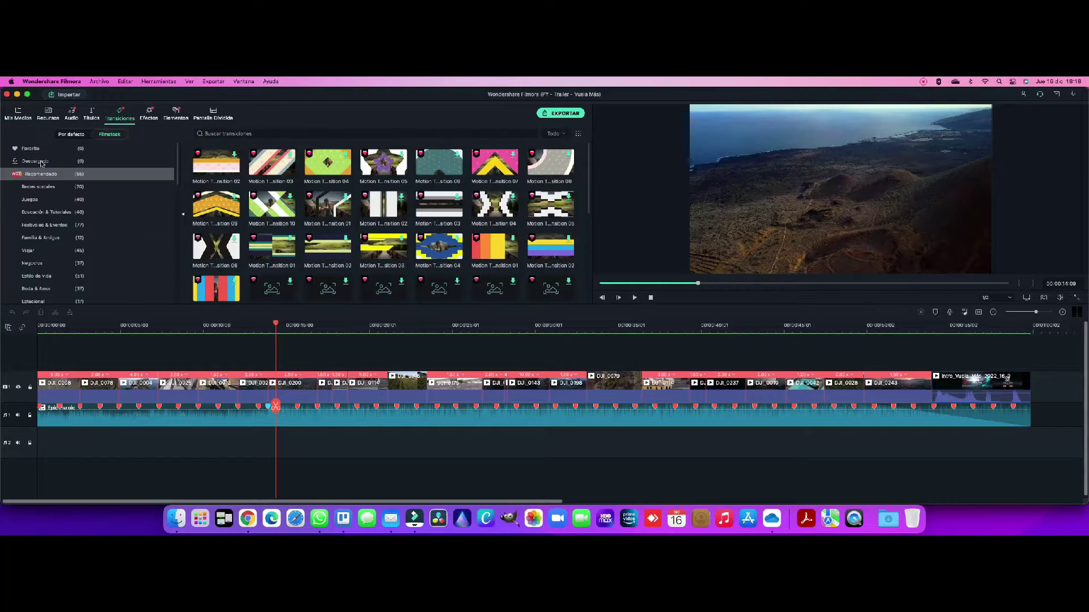
left_click(435, 213)
left_click(216, 247)
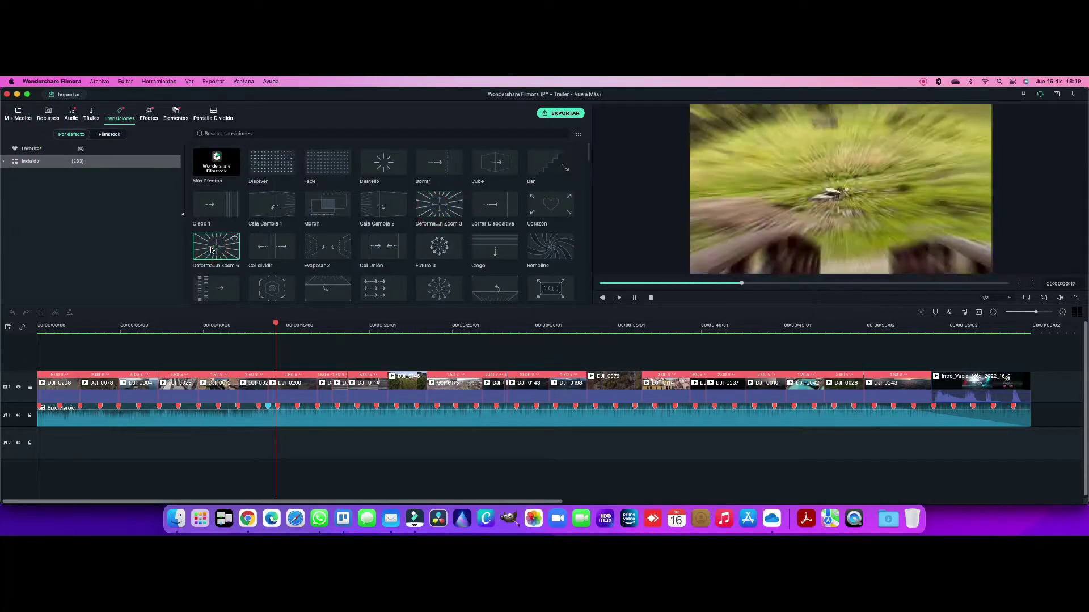
scroll(397, 244, "down", 1)
left_click(439, 236)
left_click(439, 277)
scroll(303, 274, "down", 10)
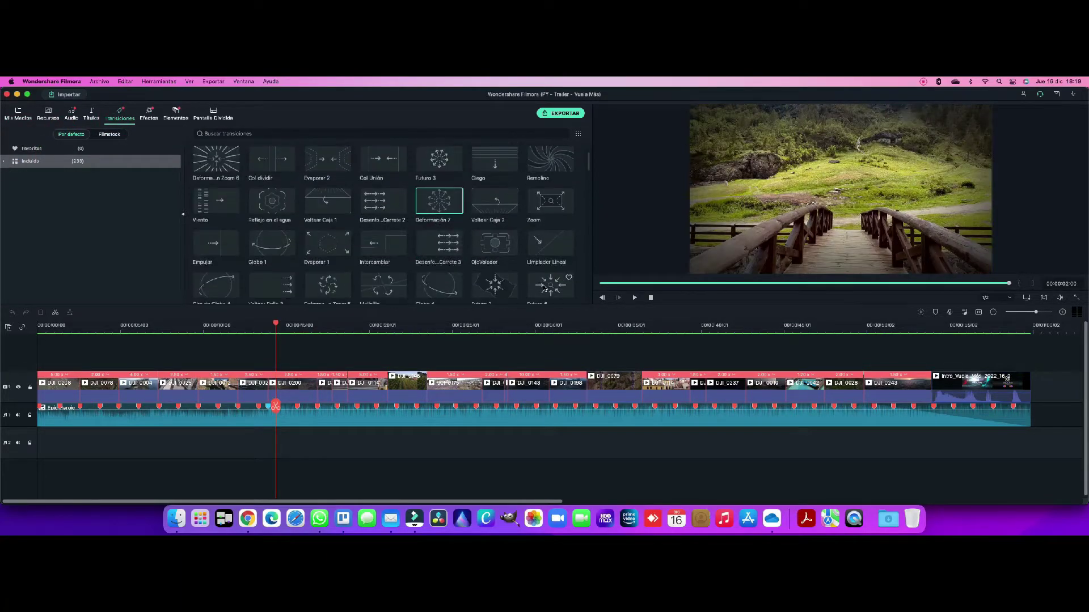
scroll(486, 270, "down", 10)
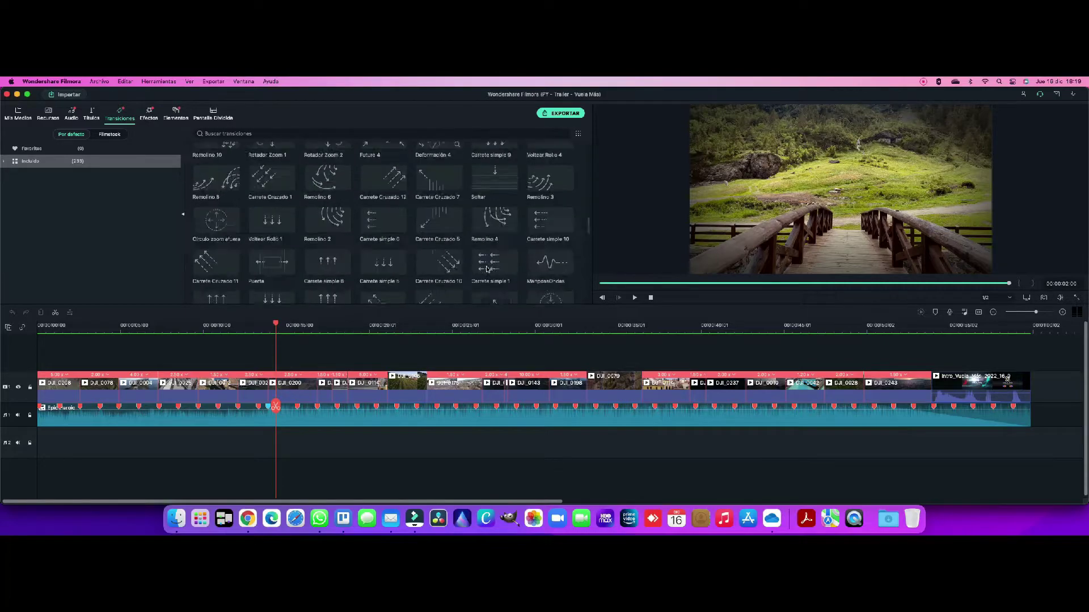
- Examine the basic and dissolve transition categories, previewing Círculo zoom afuera and Evaporar 1
double_click(30, 161)
left_click(30, 174)
left_click(323, 247)
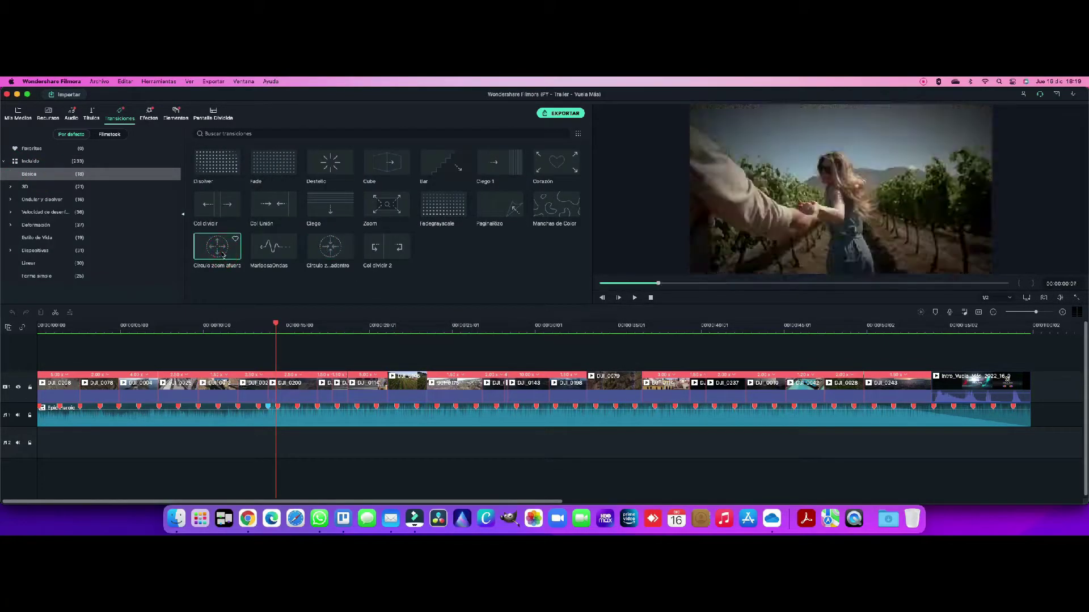
left_click(82, 200)
left_click(82, 213)
left_click(330, 163)
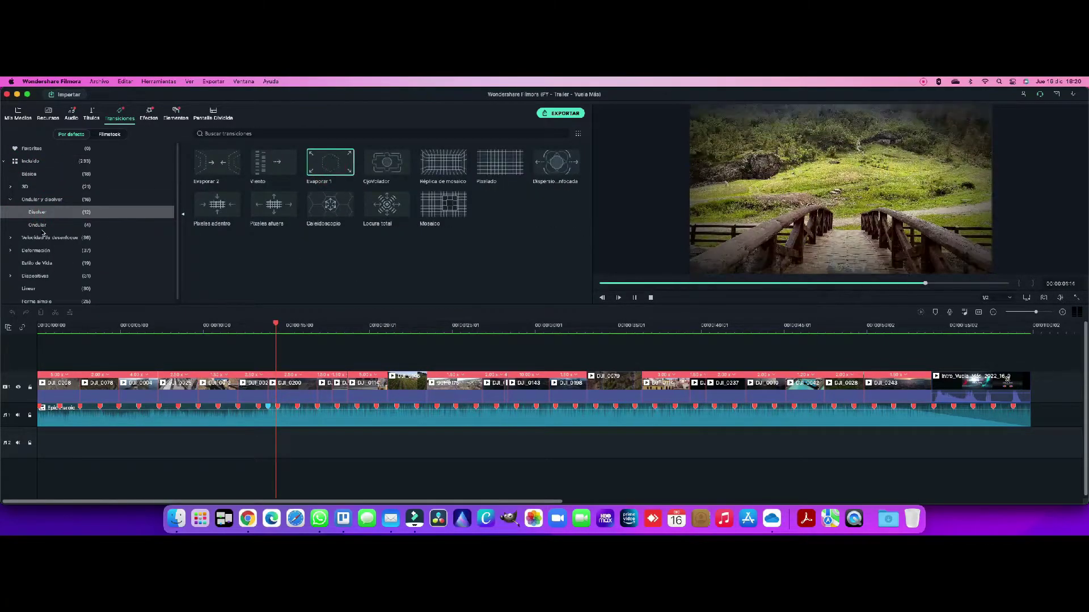
- Examine the Deformación transition category, previewing several of its zoom and warp transitions
left_click(45, 238)
left_click(44, 263)
left_click(328, 163)
left_click(282, 165)
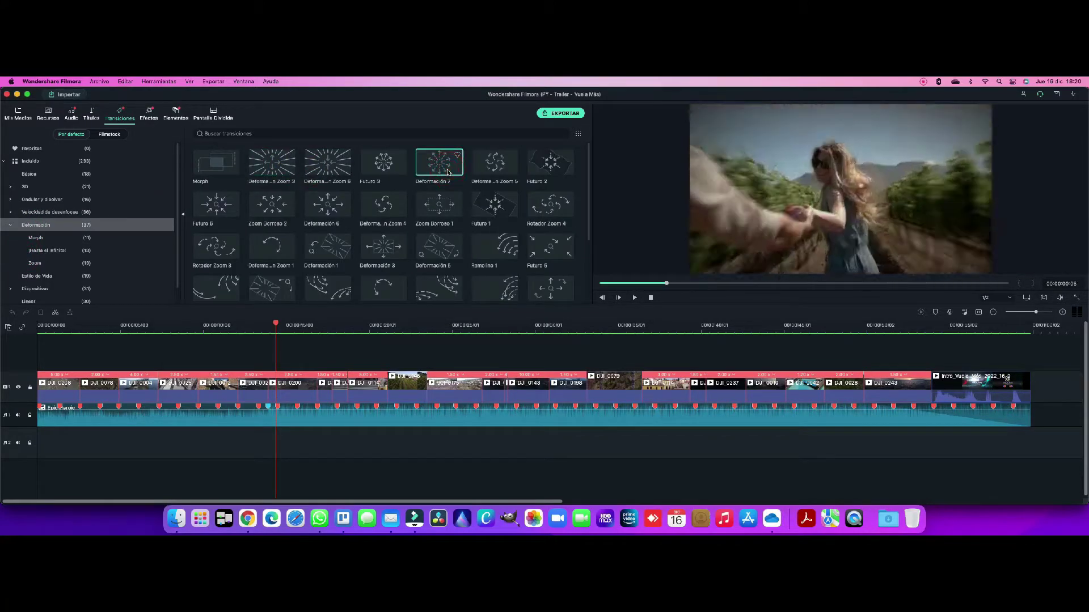
left_click(216, 204)
- Try different Deformación transitions, including Futuro 3 and Futuro 6, on the cut before clip DJI_0200
left_click_drag(270, 170, 270, 386)
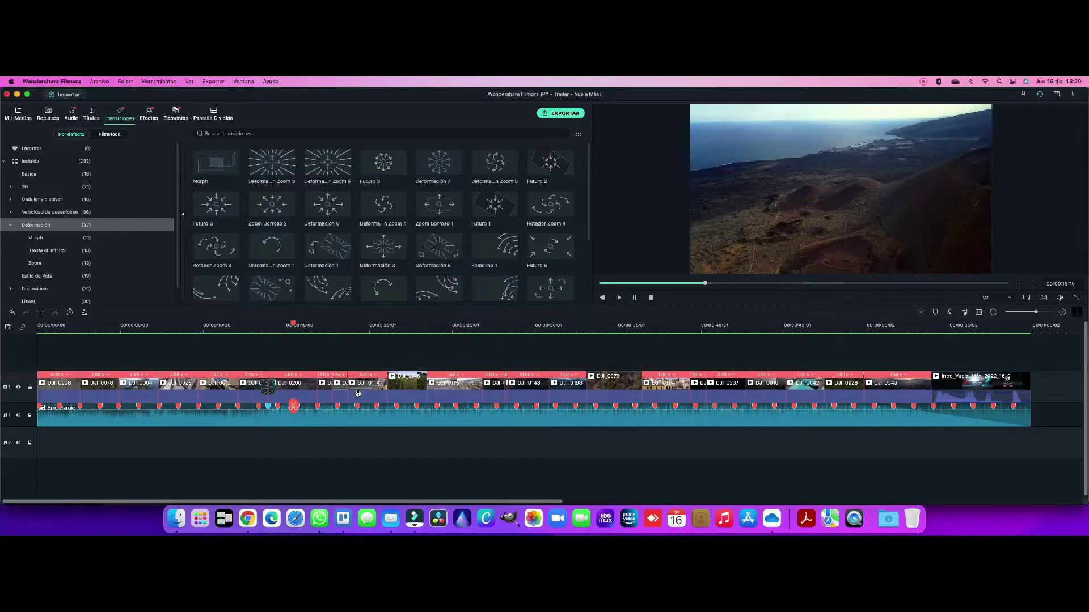
left_click_drag(381, 165, 268, 388)
left_click(615, 338)
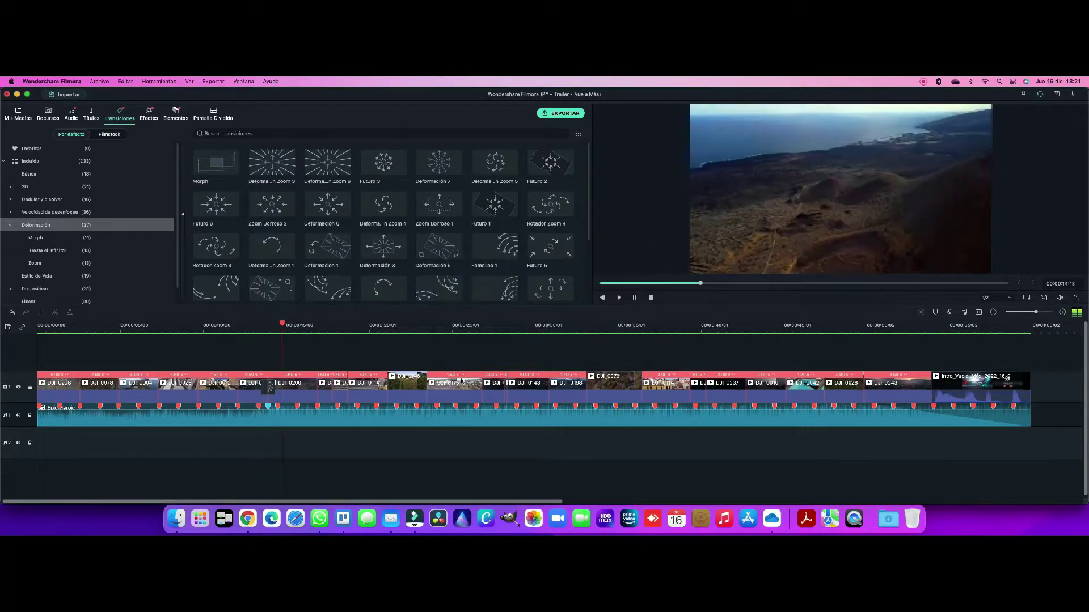
left_click_drag(216, 209, 267, 389)
- Browse the default effects library, examining its overlay and filter categories
left_click(148, 114)
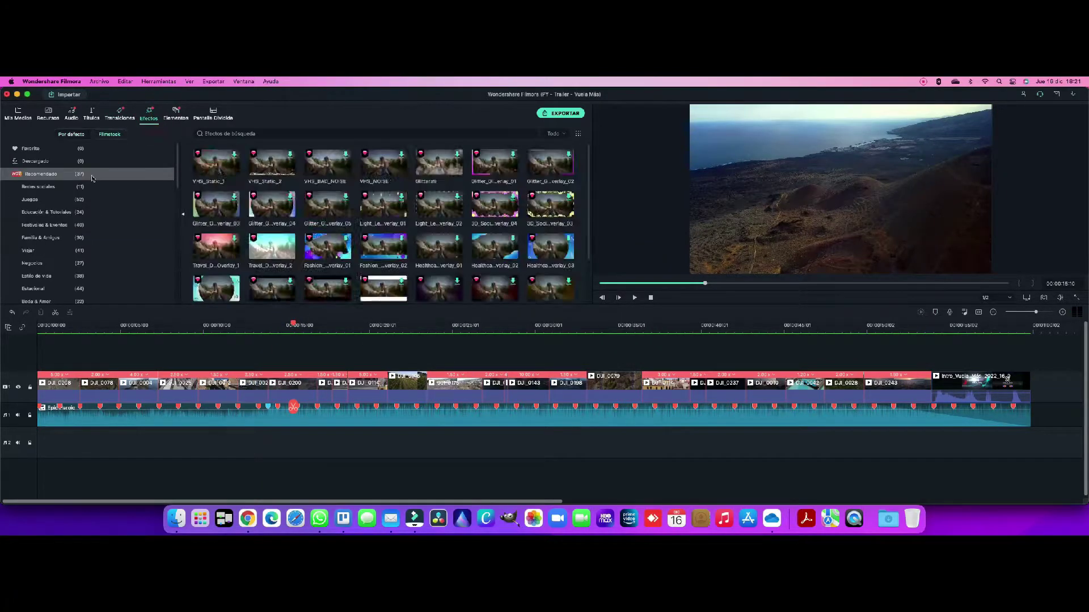
left_click(10, 212)
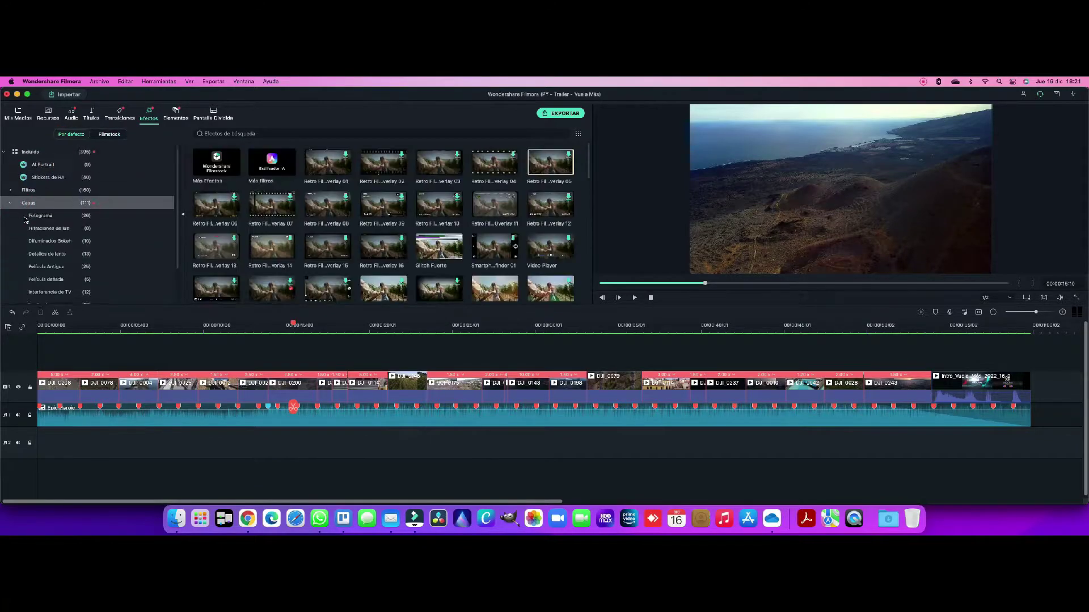
scroll(10, 212, "down", 2)
left_click(10, 199)
left_click(10, 200)
left_click(25, 226)
left_click(35, 199)
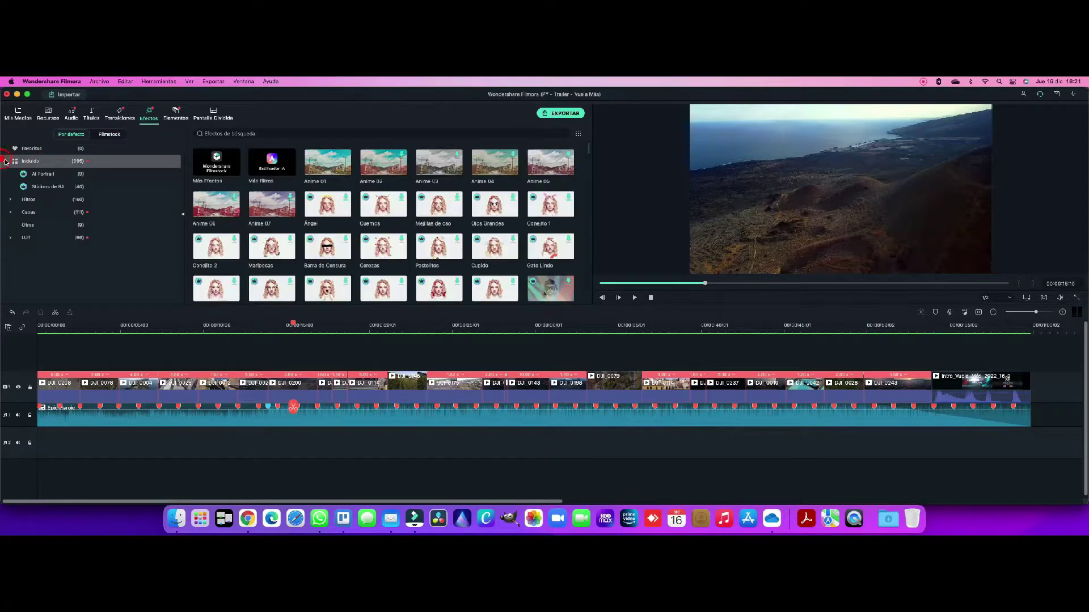
- Look through the filter subcategories and preview the motion effects Caos 1 and Extremo
left_click(35, 213)
left_click(43, 225)
left_click(44, 237)
scroll(45, 281, "down", 4)
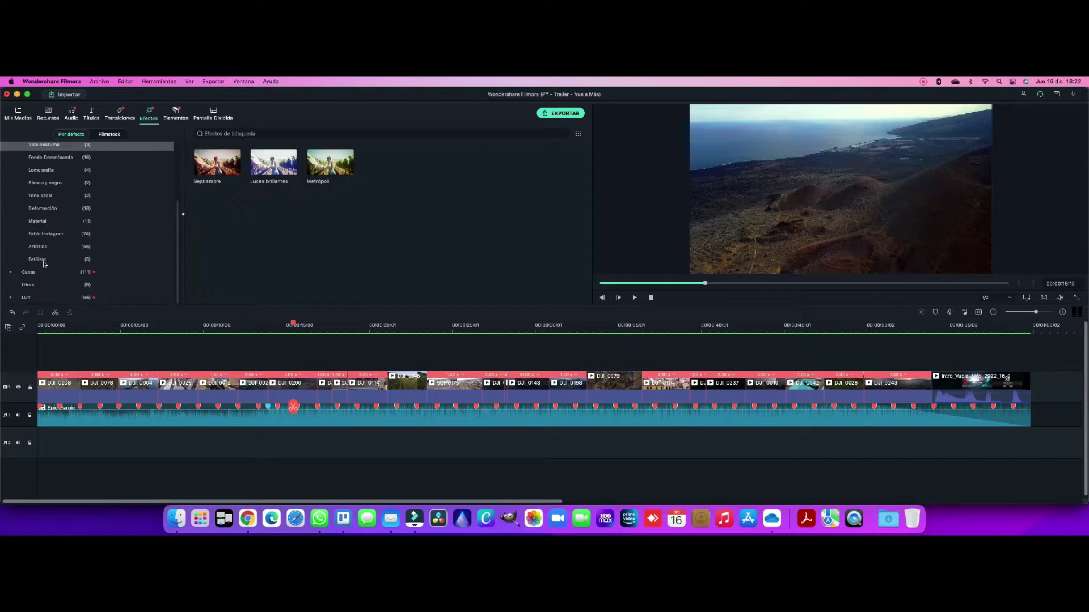
left_click(42, 260)
scroll(44, 258, "up", 3)
left_click(52, 226)
left_click(47, 251)
scroll(49, 253, "up", 1)
left_click(41, 173)
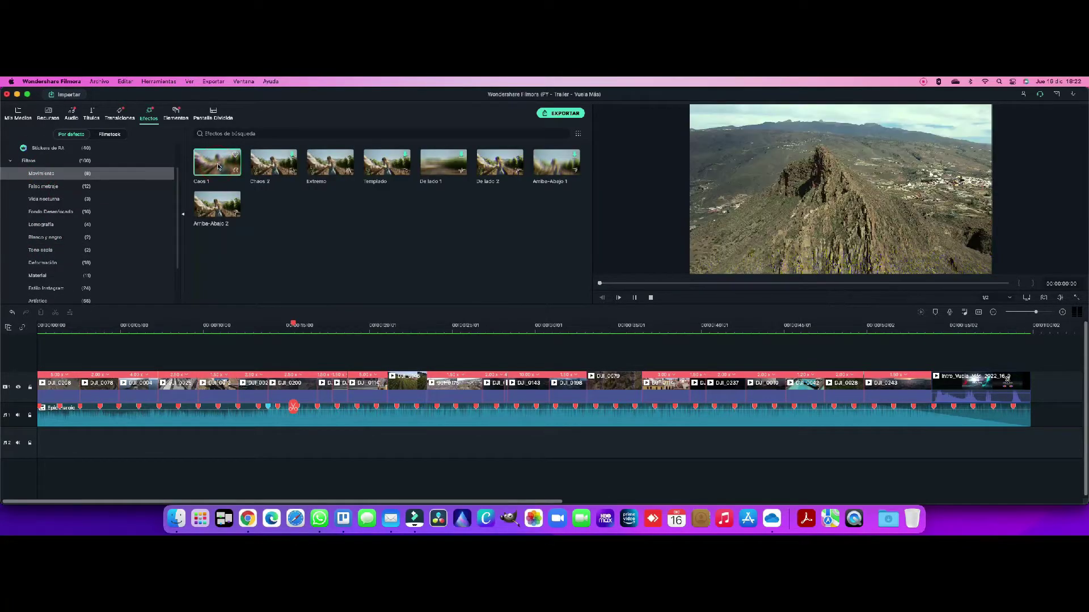
left_click(315, 183)
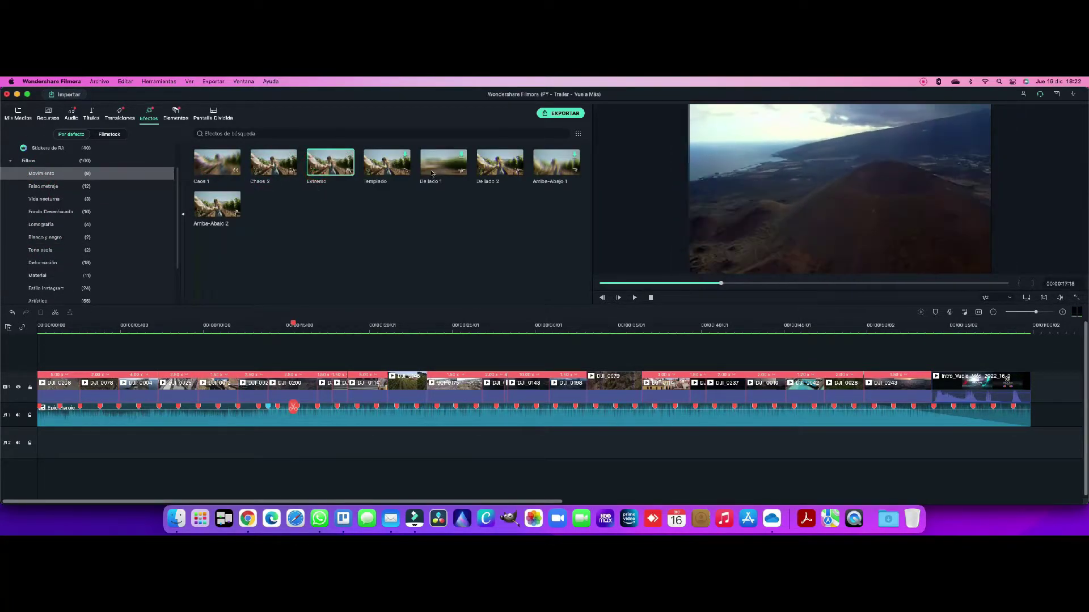
- Place the Caos 1 effect above the timeline at 00:00:13:09 around the cut before DJI_0200, then render and play it
left_click_drag(343, 324, 302, 324)
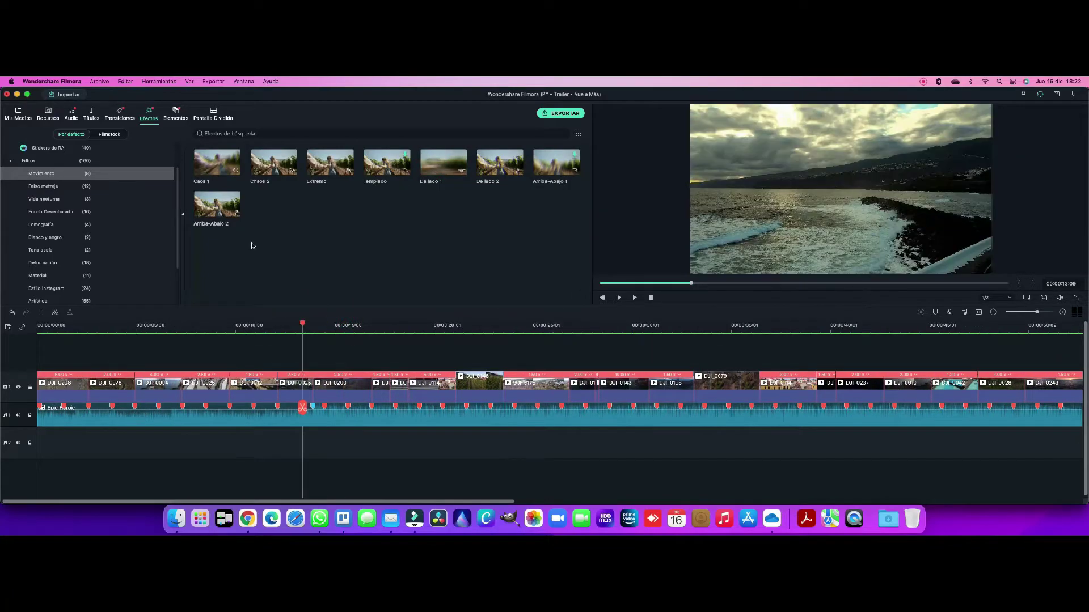
left_click_drag(217, 163, 330, 339)
left_click(921, 312)
left_click(281, 325)
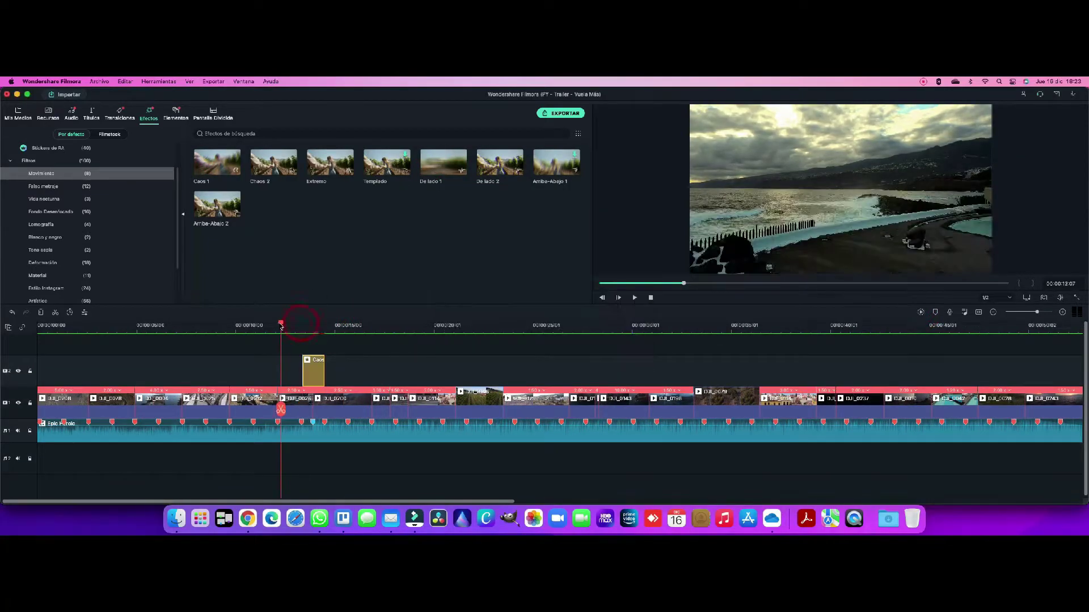
key("space")
- Try the Extremo and De lado effects in place of Caos 1 at the same cut, rendering their previews
left_click_drag(276, 383, 302, 371)
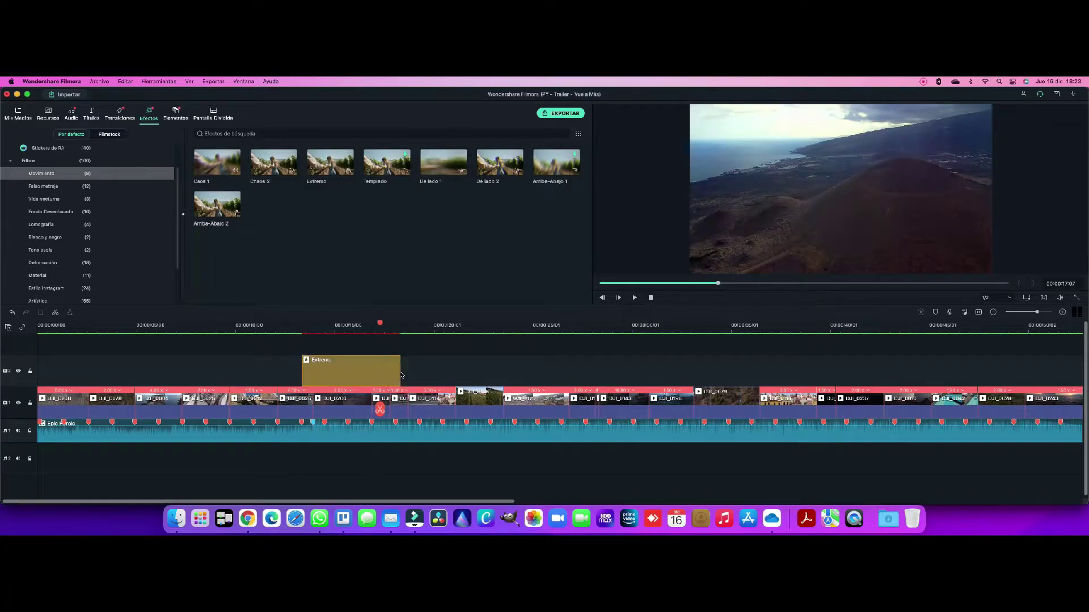
left_click(920, 312)
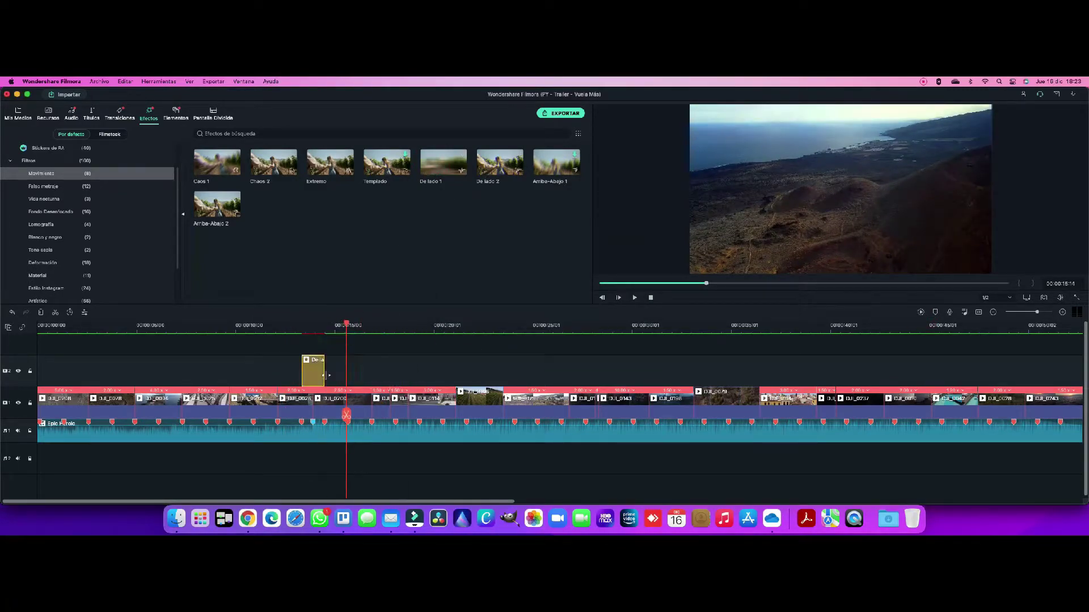
left_click(920, 312)
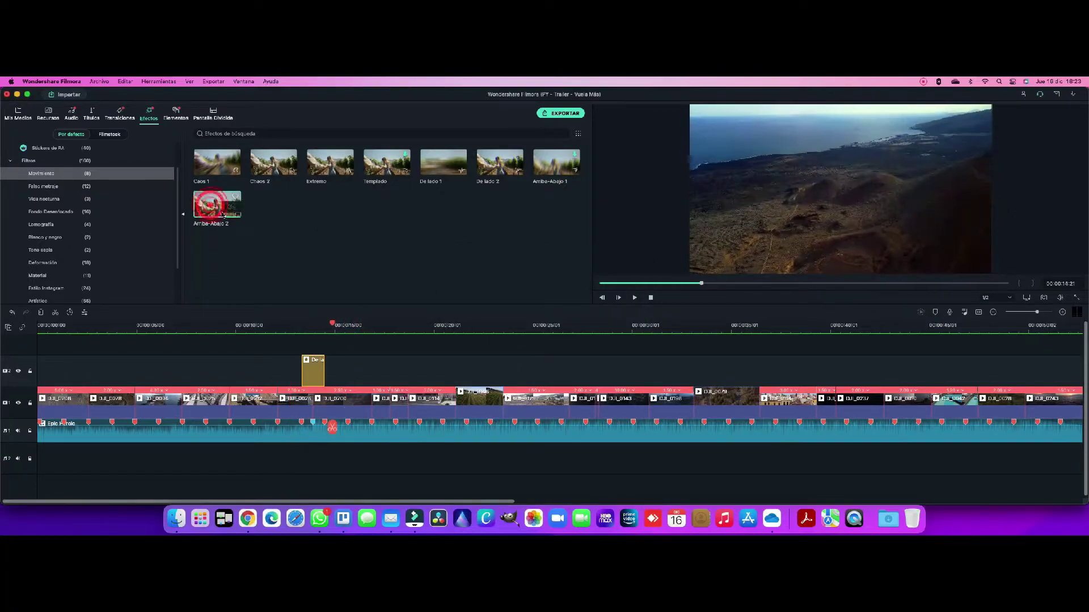
- Replace the effect near the DJI_0200 cut with Arriba-Abajo 2 and render and play its preview
left_click_drag(316, 351, 309, 363)
left_click(921, 312)
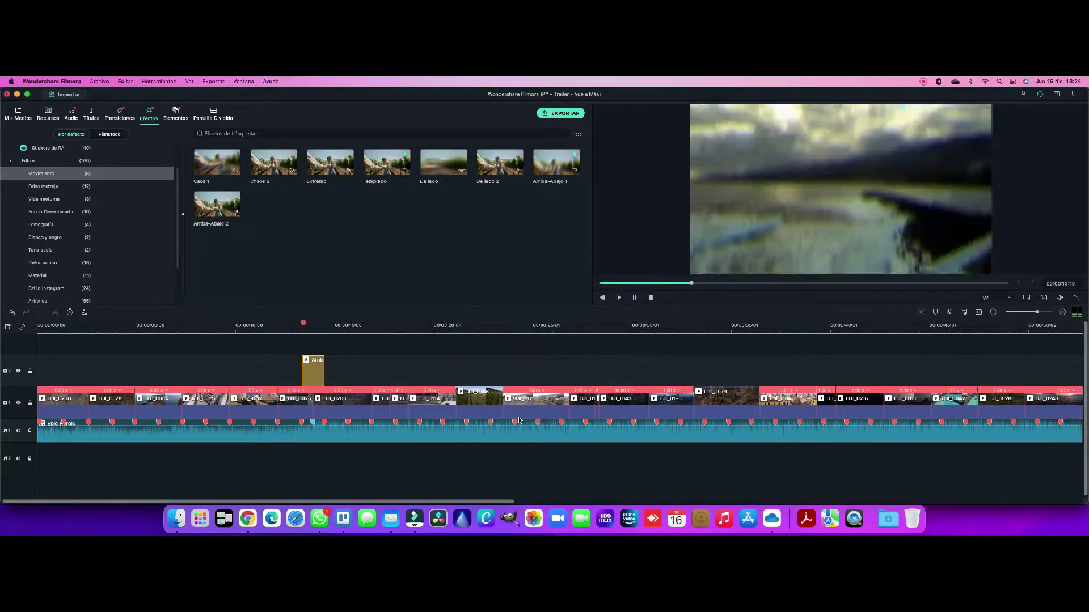
left_click_drag(329, 321, 291, 331)
- Shorten the Arriba-Abajo 2 effect to start at the blue beat marker and end just after the next marker, then render and play it
left_click(311, 369)
left_click_drag(335, 370, 328, 370)
left_click_drag(328, 324, 303, 325)
left_click(920, 311)
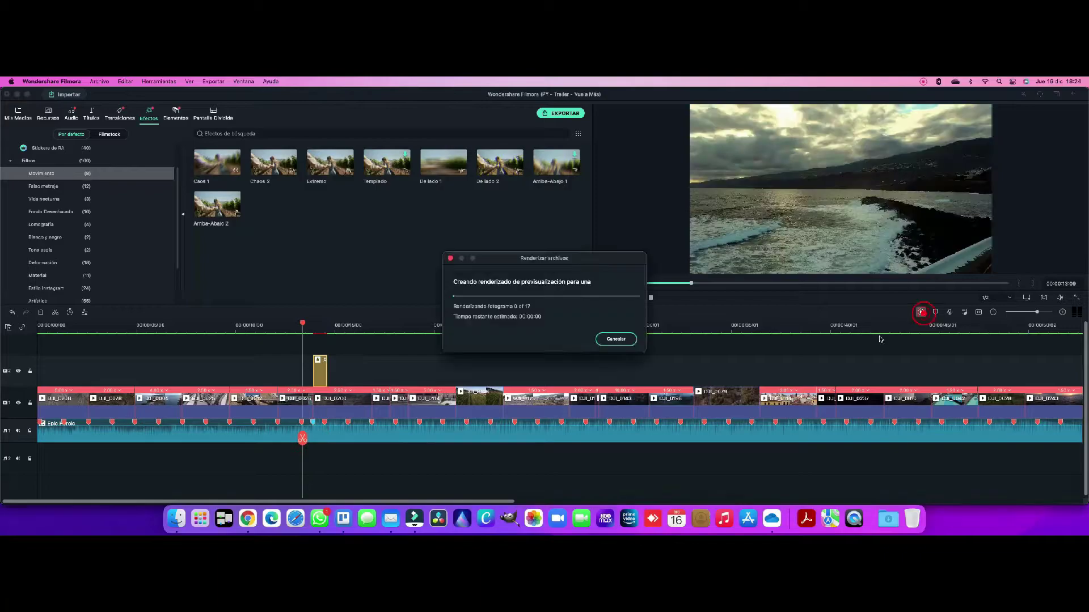
key("space")
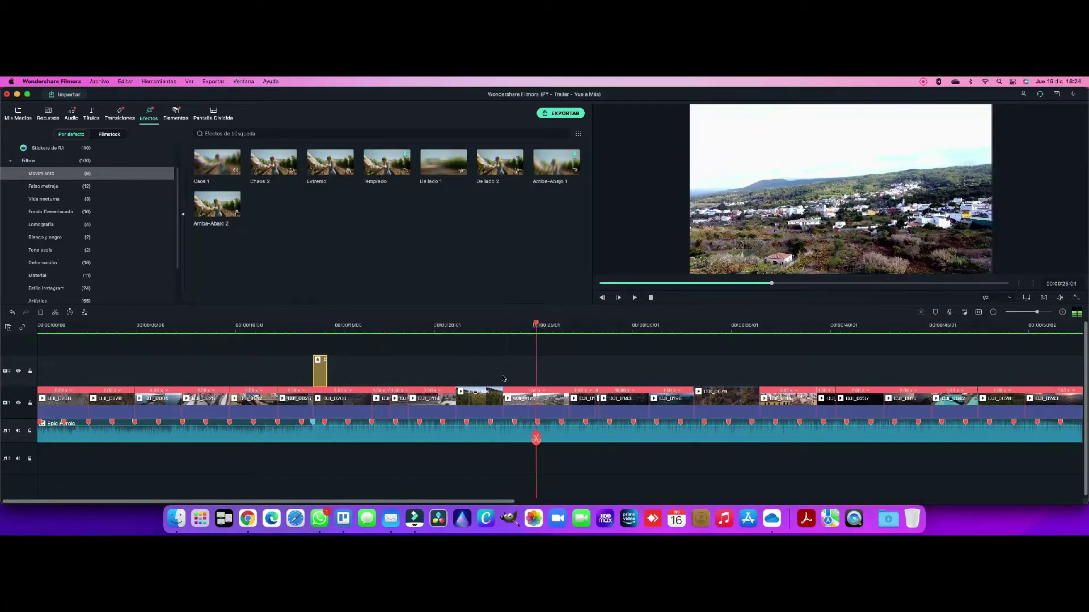
- Add a Deformación transition at the cut before the vineyard clip near 00:00:21, then render and play it
left_click(120, 113)
left_click_drag(475, 404, 472, 404)
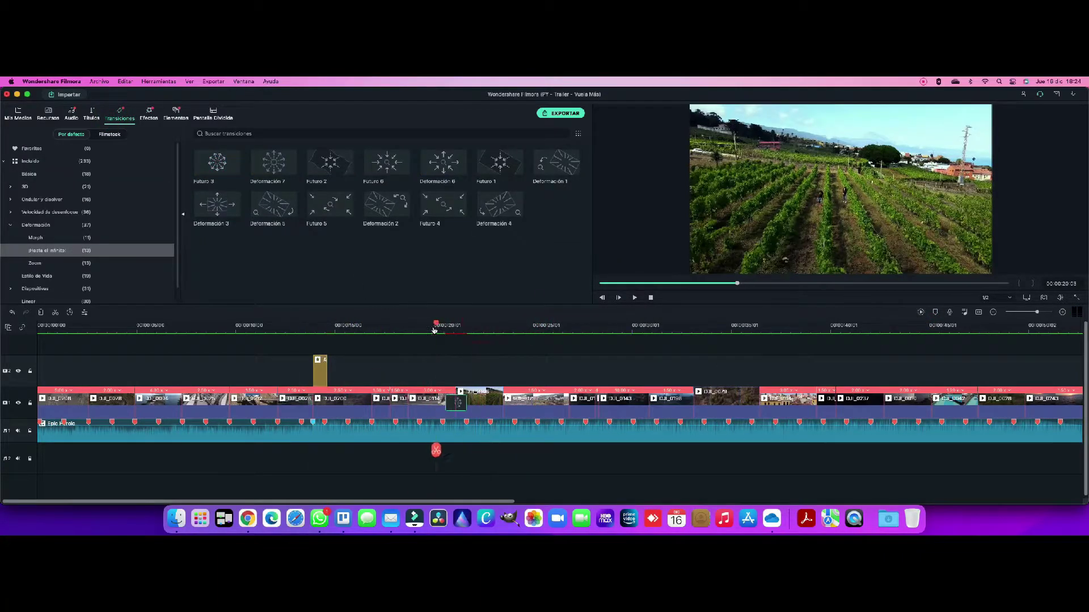
left_click(920, 312)
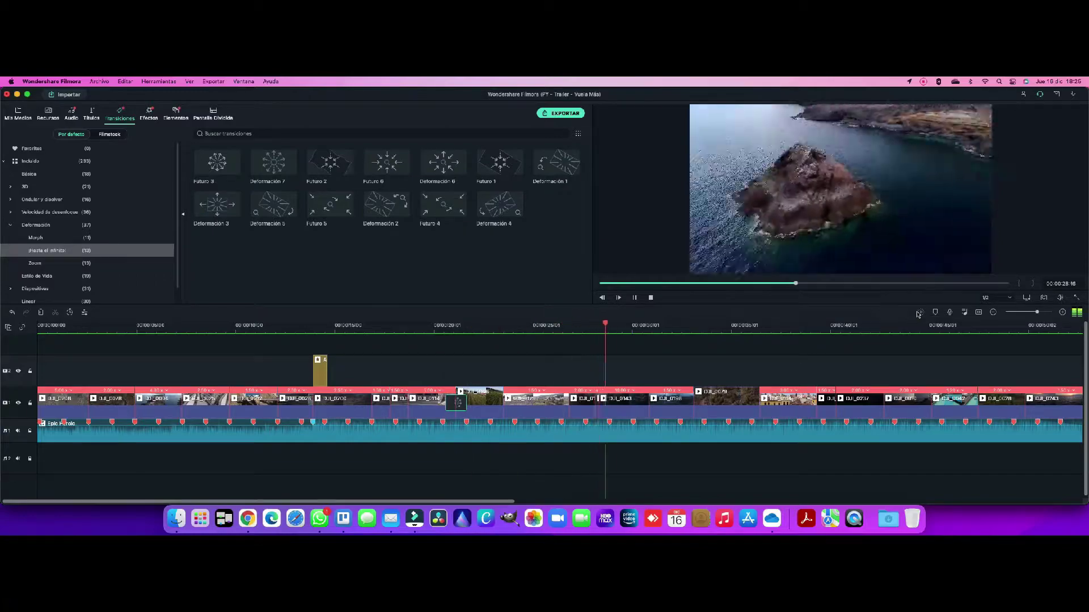
key("space")
- Try the Disolver transition at the cut before the town-rooftops clip, rendering and playing it, and look through the alternatives
left_click(32, 161)
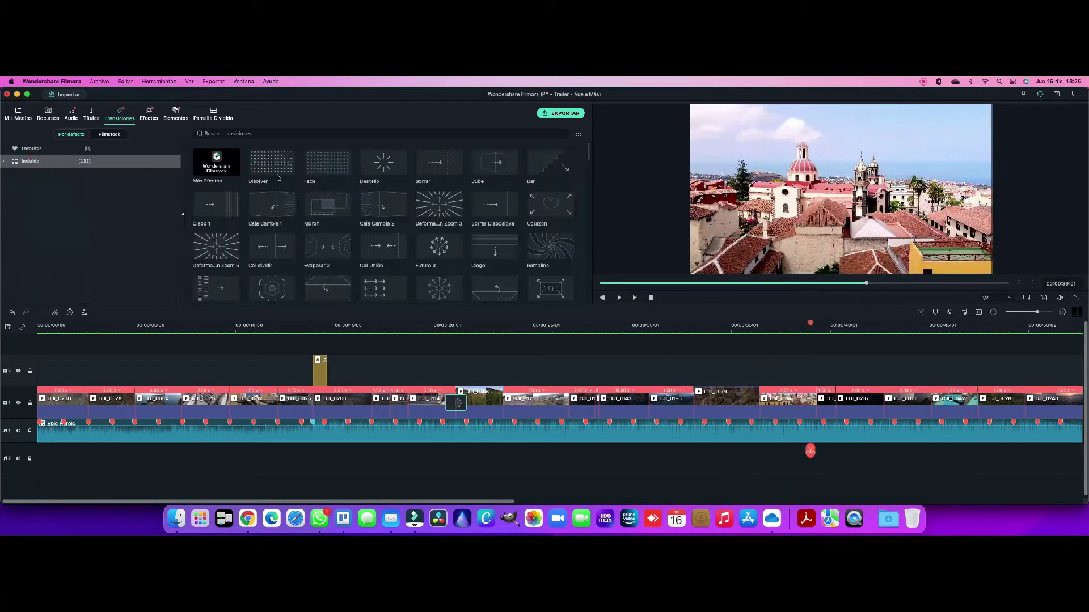
left_click_drag(776, 404, 775, 403)
left_click(920, 312)
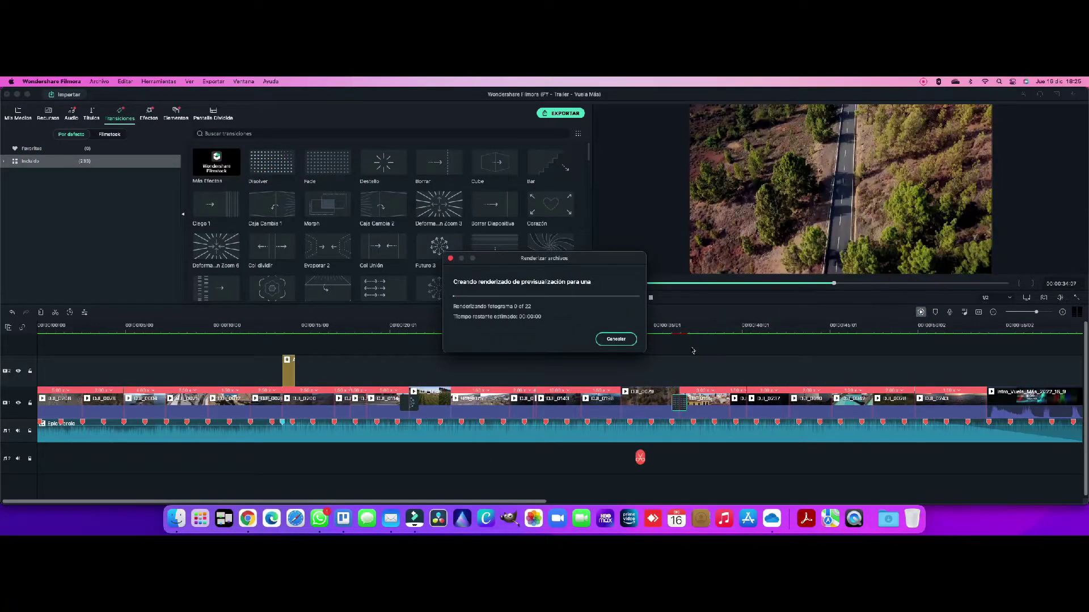
left_click(693, 351)
scroll(445, 243, "down", 4)
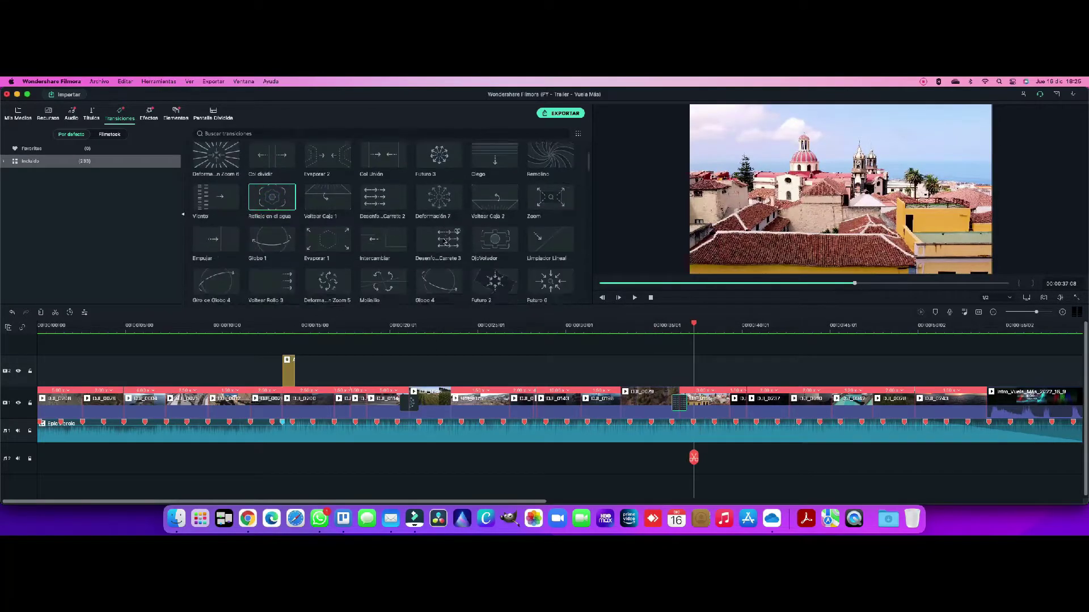
scroll(413, 246, "down", 15)
scroll(414, 246, "up", 15)
left_click_drag(695, 326, 656, 326)
left_click(921, 312)
key("space")
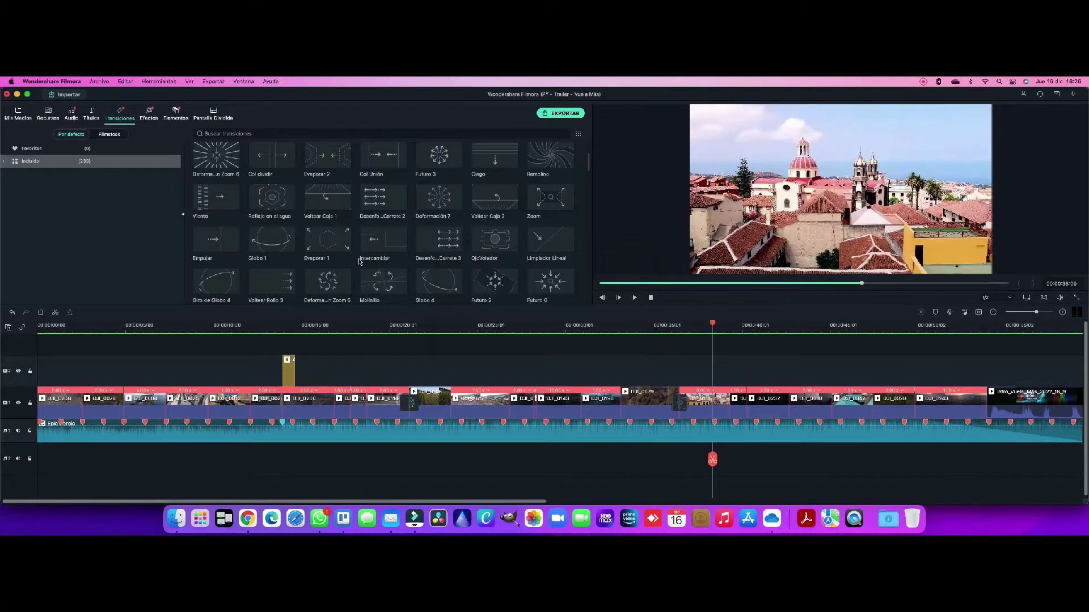
- Try the Evaporar 1 transition at the cut before the rooftops clip and lengthen the transition, rendering and playing each version
scroll(340, 255, "up", 1)
left_click_drag(325, 262, 691, 399)
left_click(921, 313)
key("space")
key("space")
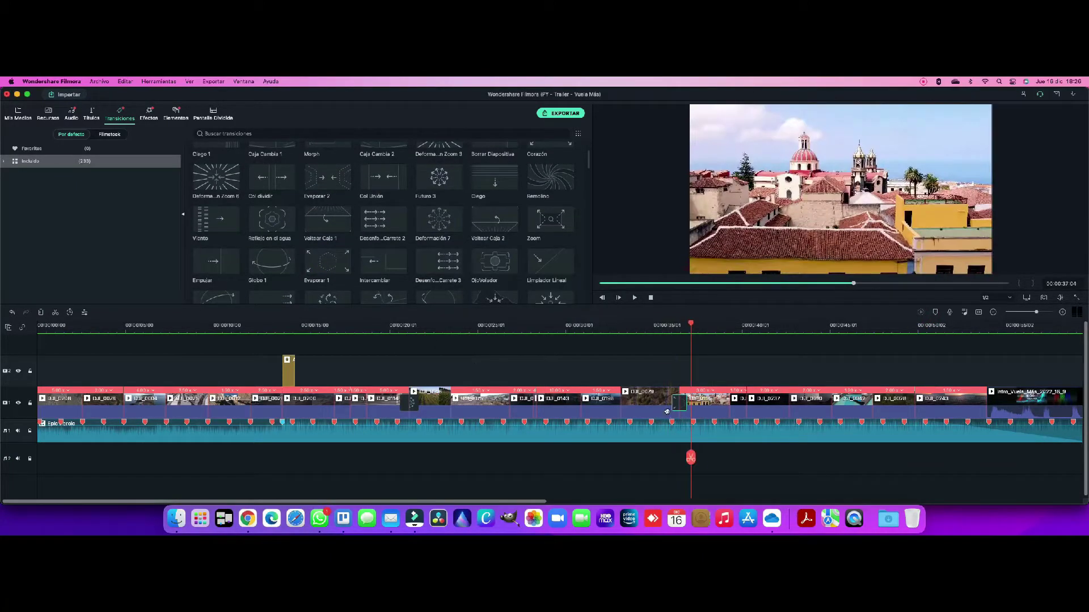
left_click(922, 313)
key("space")
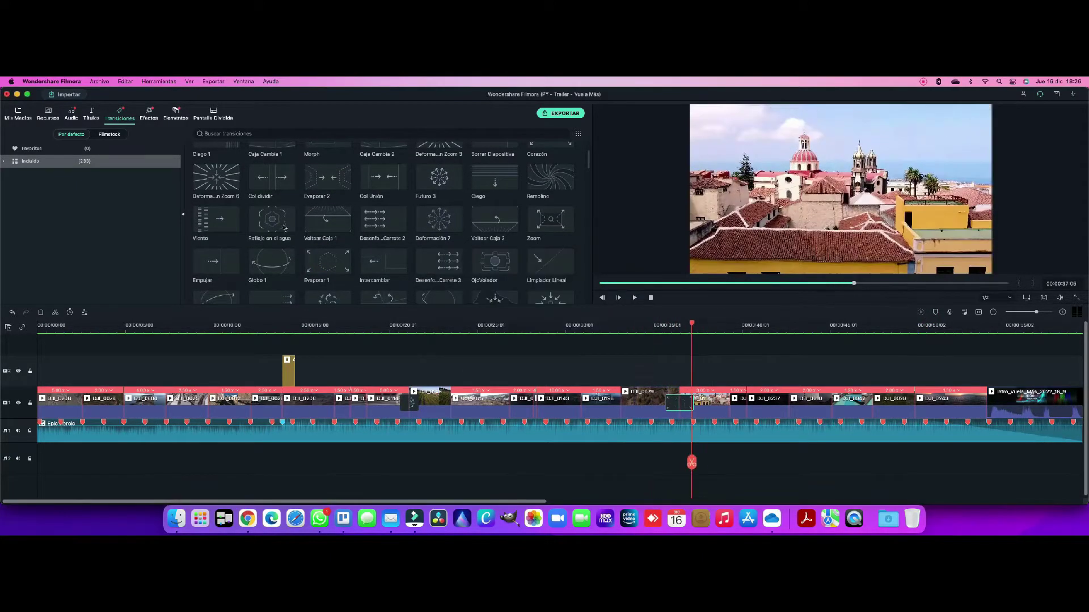
- Try the Evaporar 2 transition at the cut before the rooftops clip, rendering and playing its preview
left_click_drag(327, 177, 679, 403)
left_click(921, 313)
left_click(633, 326)
key("space")
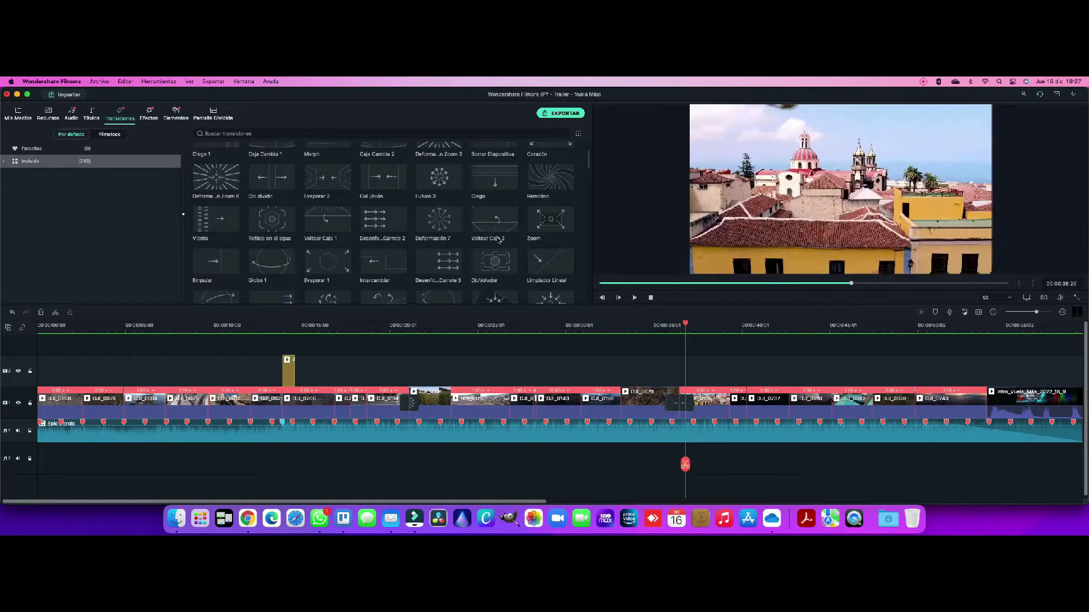
- Replace the transition before the rooftops clip with Deformación Zoom 6, then render and play it
scroll(497, 241, "up", 4)
scroll(365, 227, "down", 3)
left_click_drag(216, 191, 680, 404)
left_click(651, 326)
left_click(921, 313)
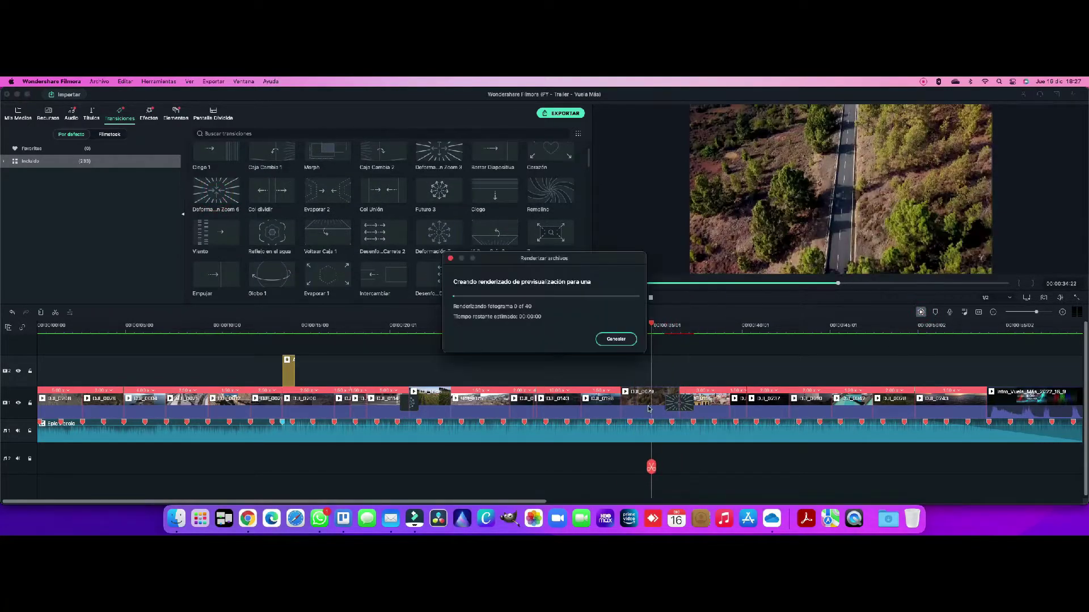
key("space")
key("space")
- Try the Destello transition at the cut between DJI_0237 and the following clip
scroll(375, 216, "up", 3)
left_click_drag(370, 165, 643, 337)
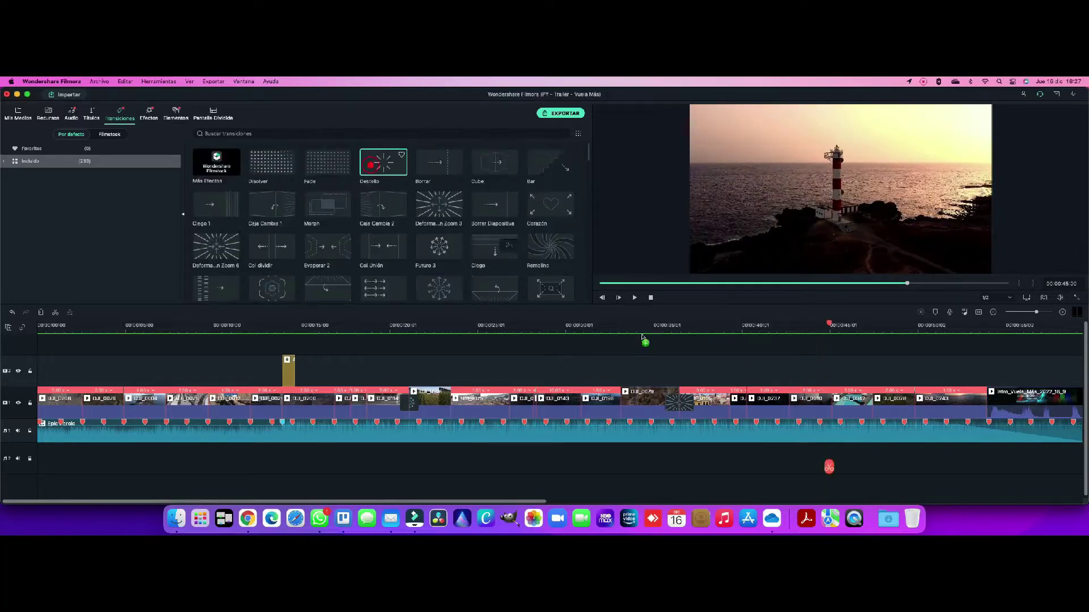
left_click_drag(788, 403, 788, 403)
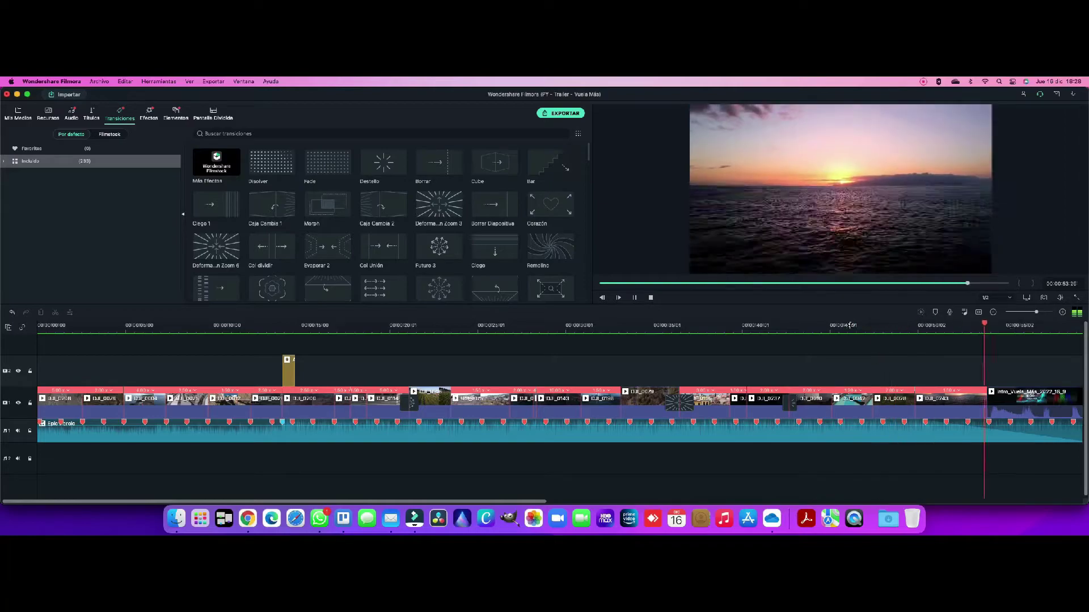
- Apply the Disolver transition at the cut before the intro and at the start of the first clip, playing the results
left_click(958, 326)
key("space")
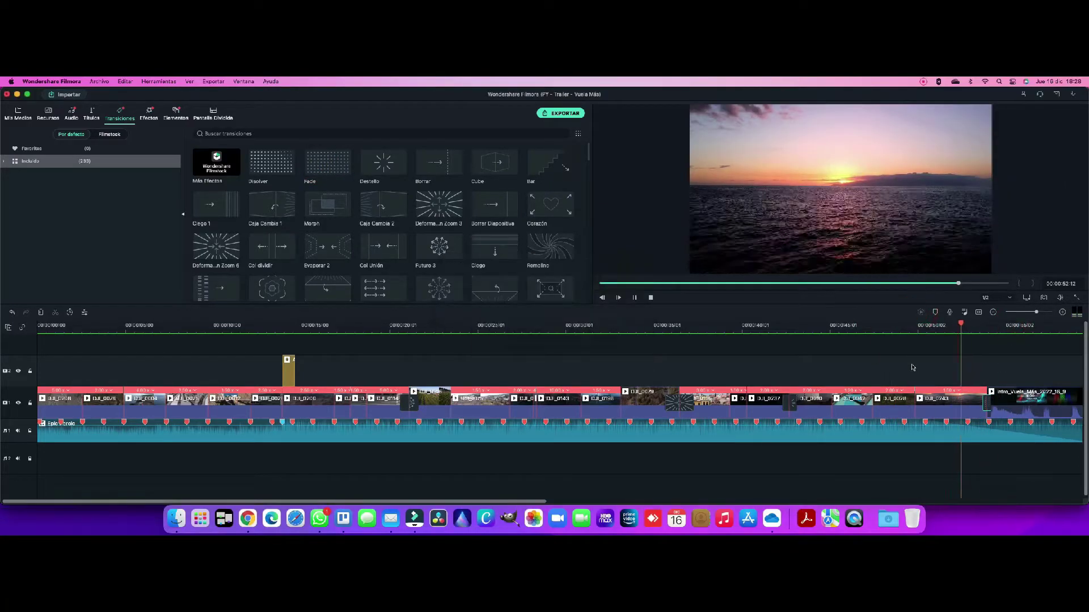
left_click(961, 326)
key("space")
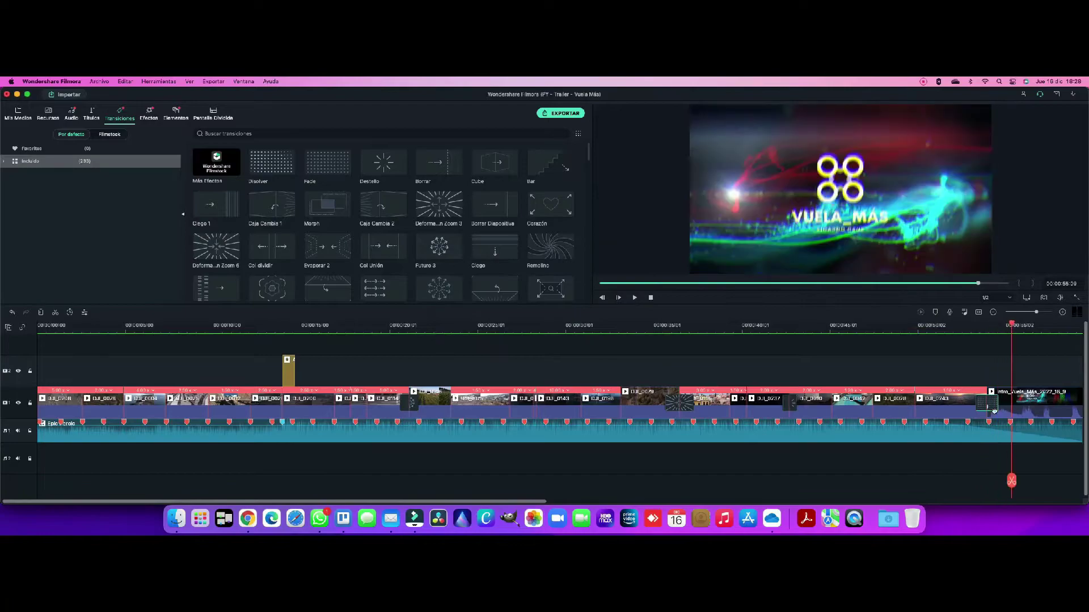
left_click_drag(262, 175, 988, 404)
left_click_drag(1043, 326, 915, 327)
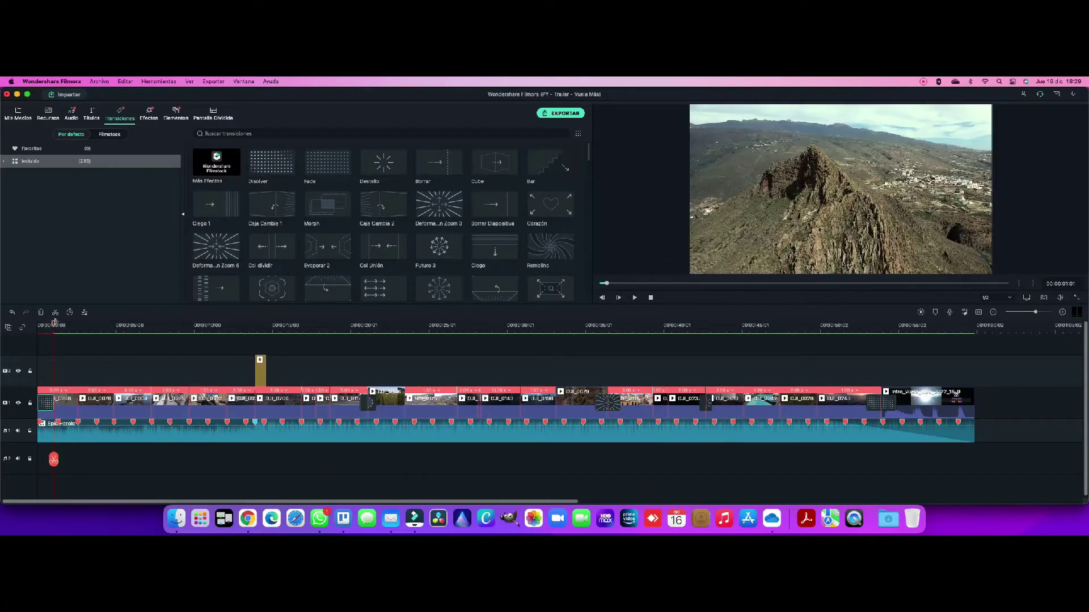
key("space")
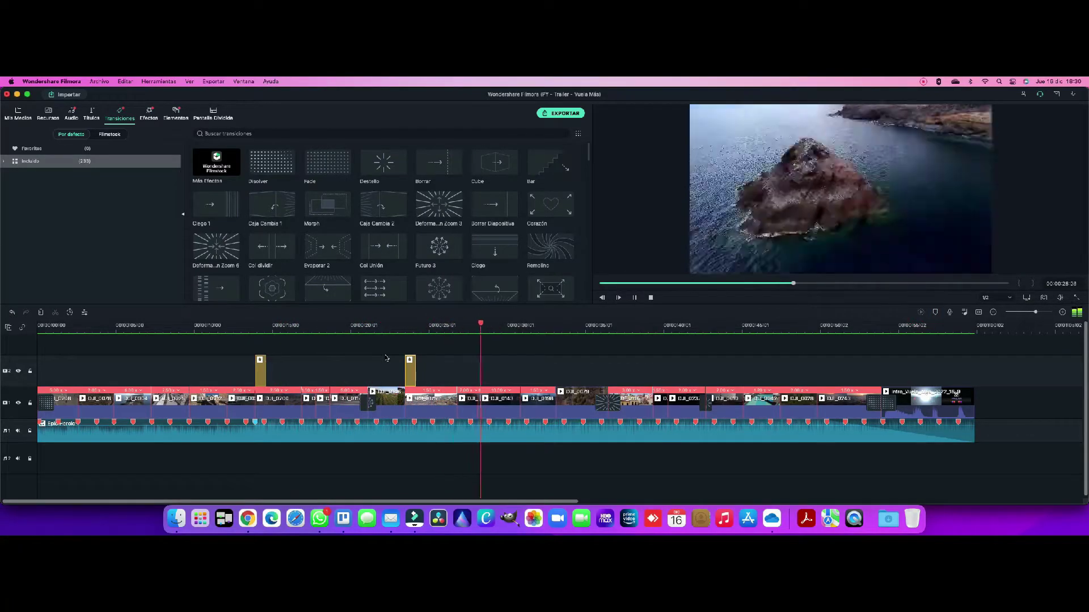
- Try a very short beat effect above the cut between the two DJI_0143 clips, rendering and playing that section
left_click_drag(445, 325, 443, 325)
key("Return")
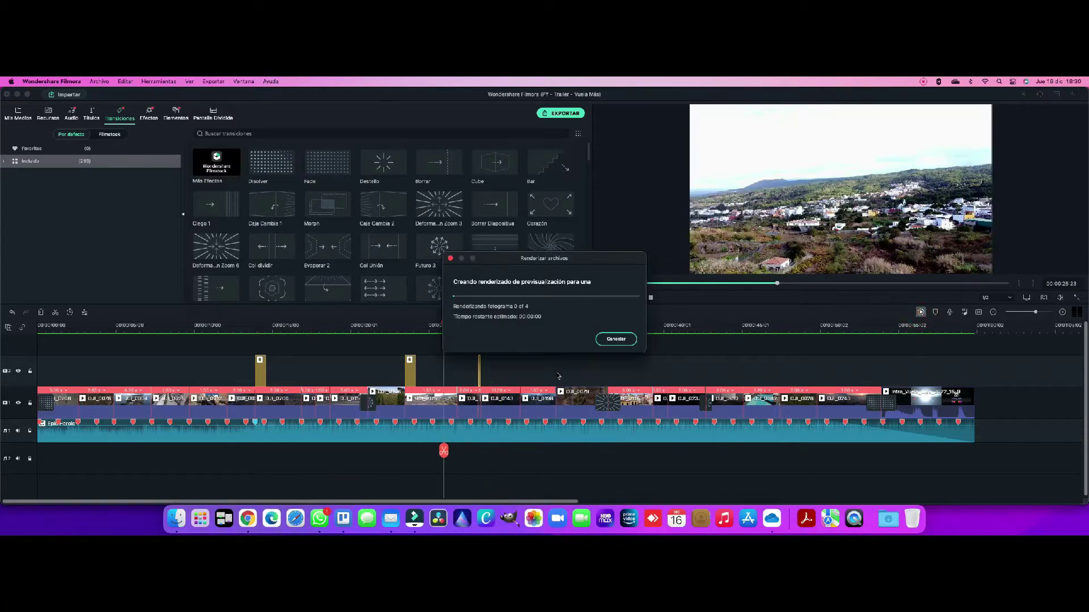
left_click(921, 313)
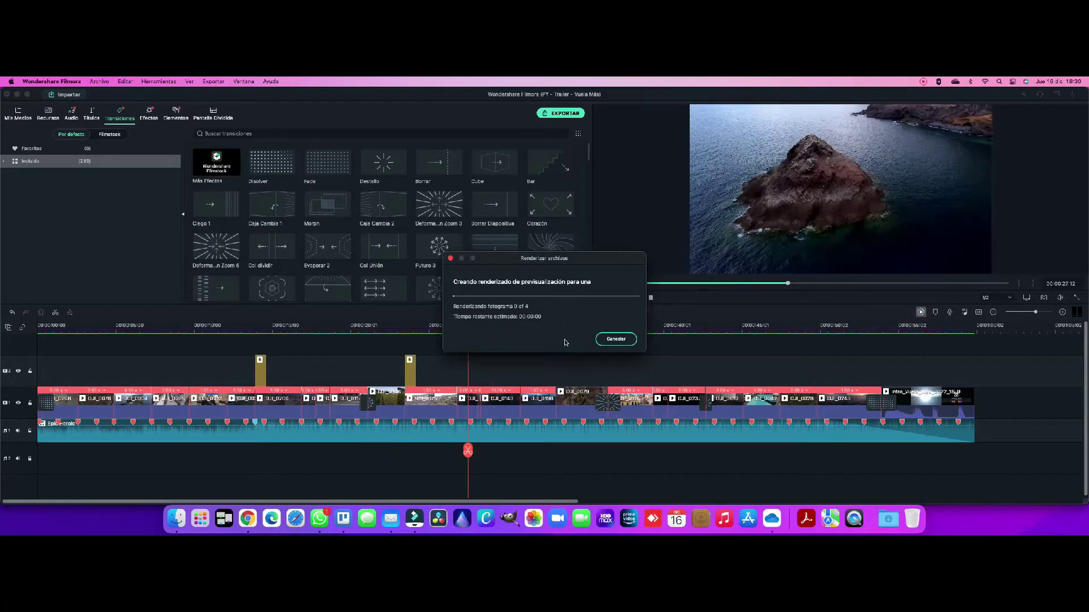
key("space")
- Apply the longer DJI_0143 clip's settings to the short fragment just before it
right_click(500, 406)
left_click(527, 309)
right_click(479, 410)
left_click(503, 320)
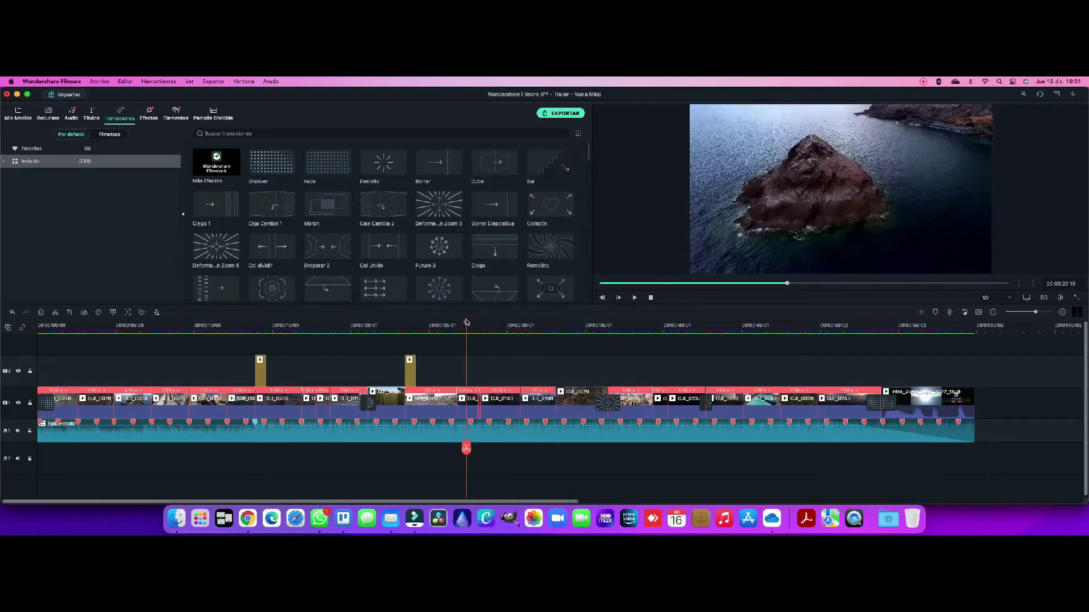
- Go through the clip options of both DJI_0143 clips and the short fragment between them, checking the frames there
right_click(470, 407)
left_click(502, 438)
right_click(480, 408)
left_click(507, 438)
right_click(504, 407)
left_click(528, 437)
left_click(491, 324)
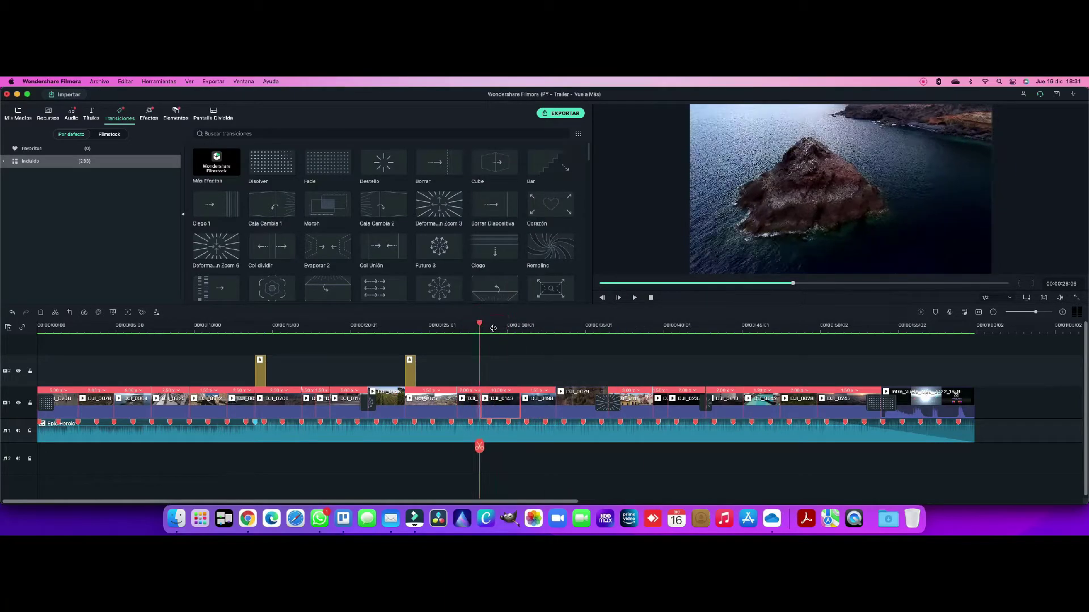
- Revisit the first DJI_0143 clip and the adjoining short fragment in their clip options, then play the section
left_click_drag(494, 329, 442, 330)
left_click(448, 326)
right_click(473, 407)
left_click(503, 437)
right_click(480, 407)
left_click(509, 437)
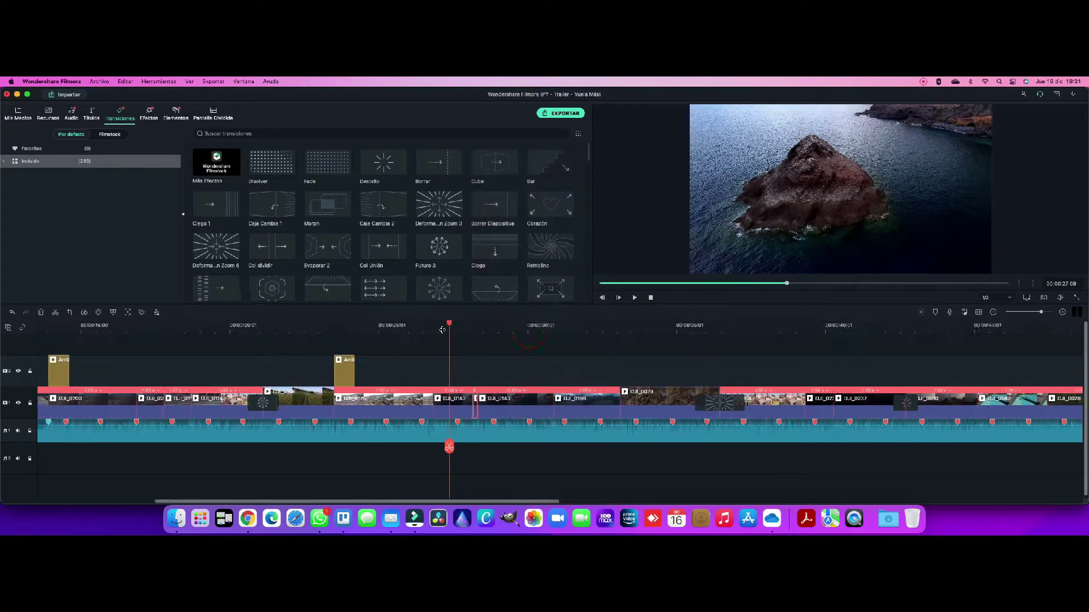
scroll(442, 330, "down", 2)
key("space")
- Place a third Arriba-Abajo 2 effect above the start of the DJI_0198 clip, then render and play it
left_click_drag(573, 368, 540, 368)
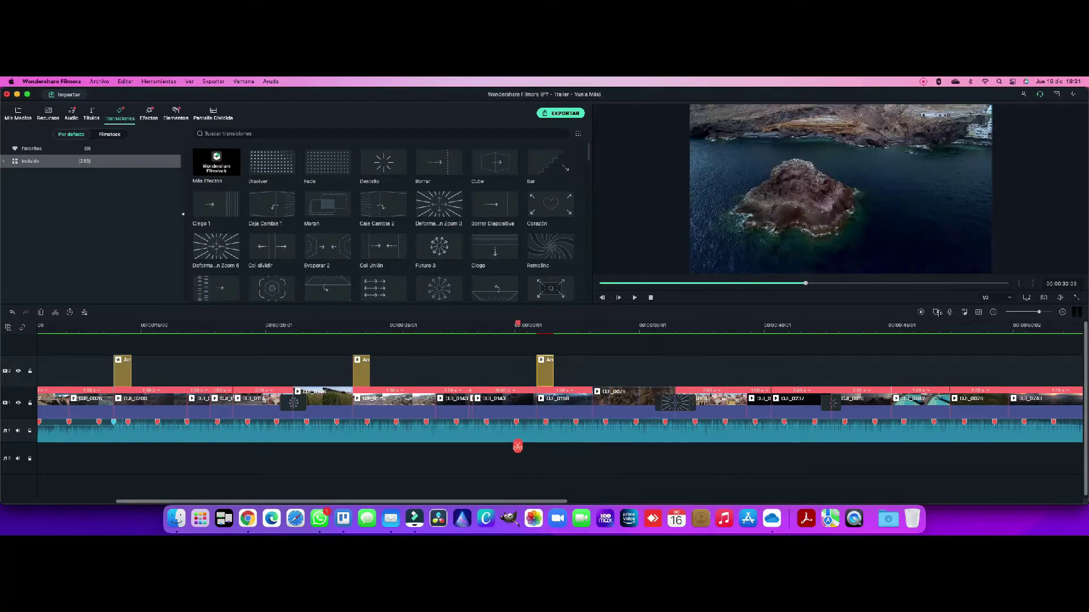
key("Return")
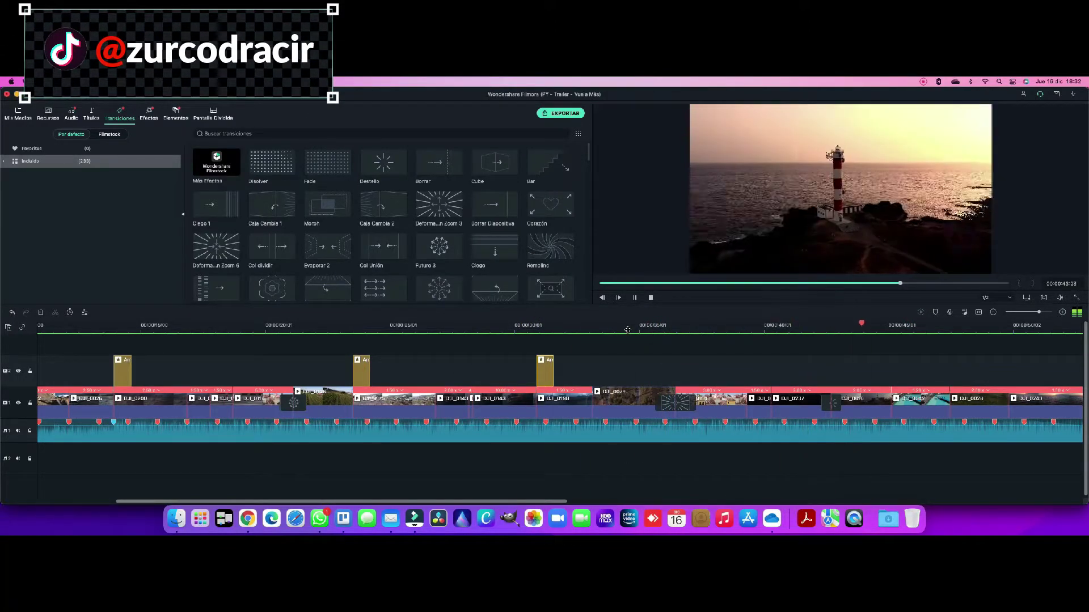
key("space")
- Replace the transition after DJI_0237 with Fade, render and play it, and save the project
left_click_drag(328, 163, 831, 403)
left_click(804, 327)
left_click(921, 313)
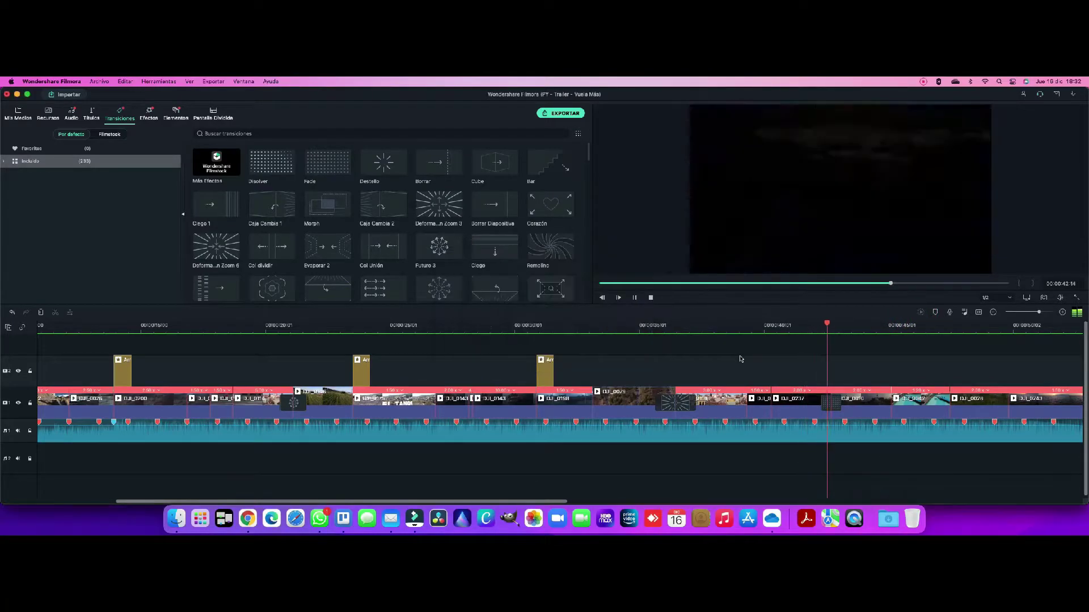
key("space")
key("super+s")
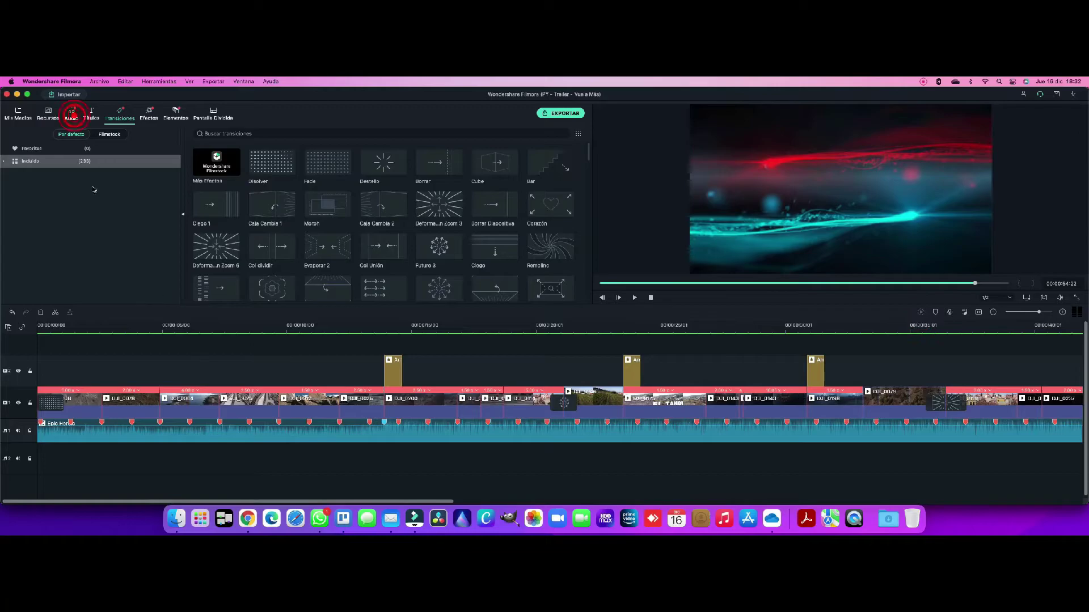
- Open the Sonidos folder in the most-used media, preview a sound and browse the available sound effects
left_click(71, 115)
left_click(19, 114)
left_click(45, 195)
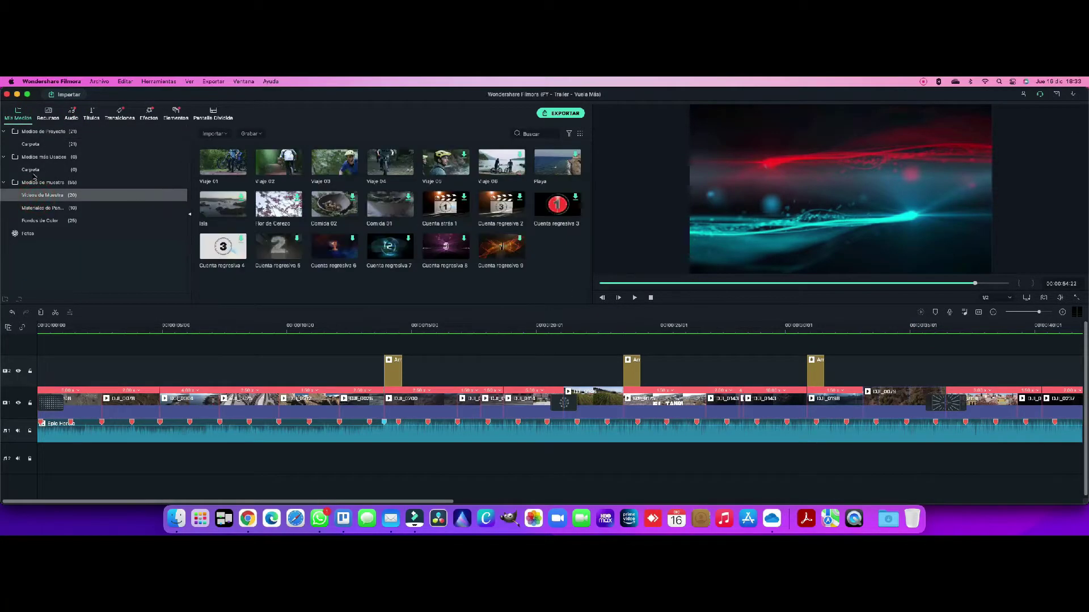
left_click(51, 170)
left_click(62, 183)
scroll(286, 240, "down", 1)
scroll(287, 240, "up", 1)
key("space")
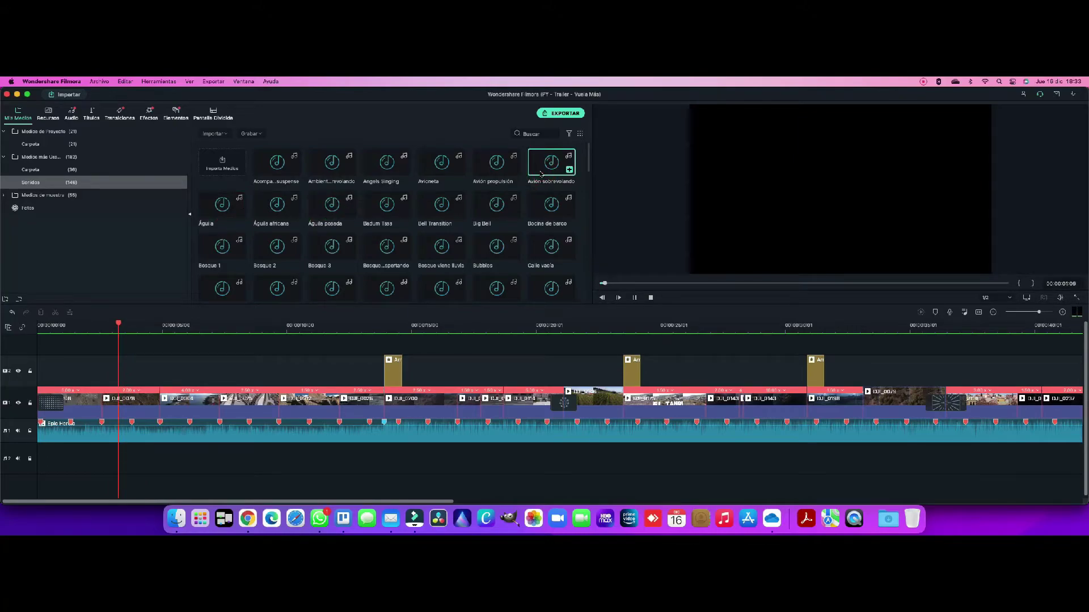
scroll(322, 213, "down", 3)
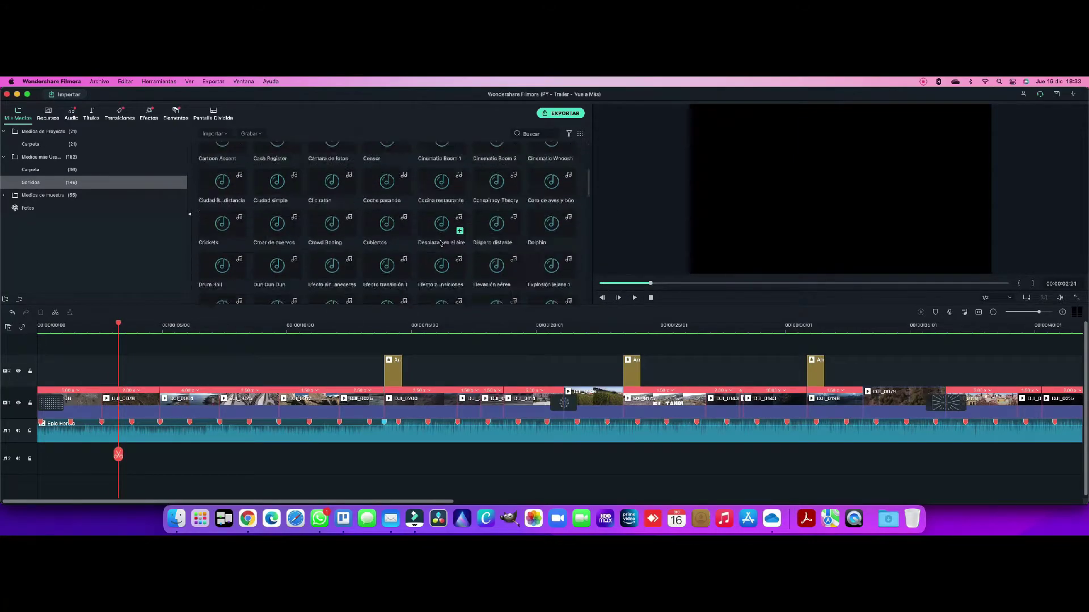
- Search the sounds for "vien" and place Viento 1 on a lower audio track from the start of the timeline
left_click(526, 134)
type("vien")
left_click_drag(391, 181, 68, 484)
- Search the sounds for "aire", then clear the search and return to the full sound list
left_click(553, 133)
type("aire")
key("BackSpace")
key("BackSpace")
key("BackSpace")
key("BackSpace")
type("aire")
left_click(553, 134)
scroll(310, 193, "up", 3)
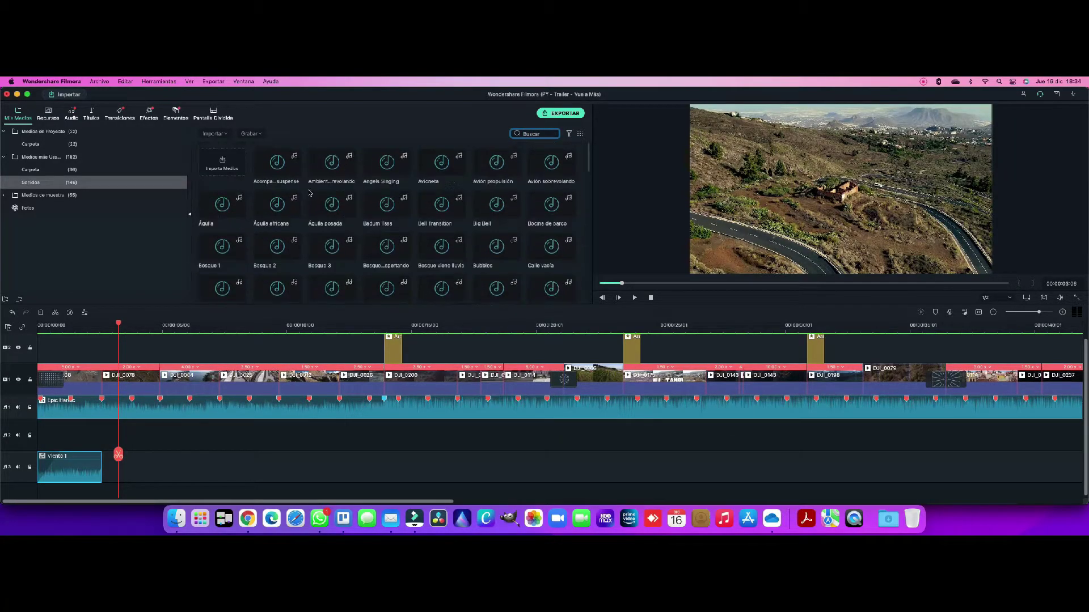
- Place Águila posada under the first clip, extend Viento 1 along the timeline, and play from the start
left_click_drag(332, 204, 892, 465)
scroll(776, 347, "left", 10)
left_click_drag(122, 324, 14, 317)
key("space")
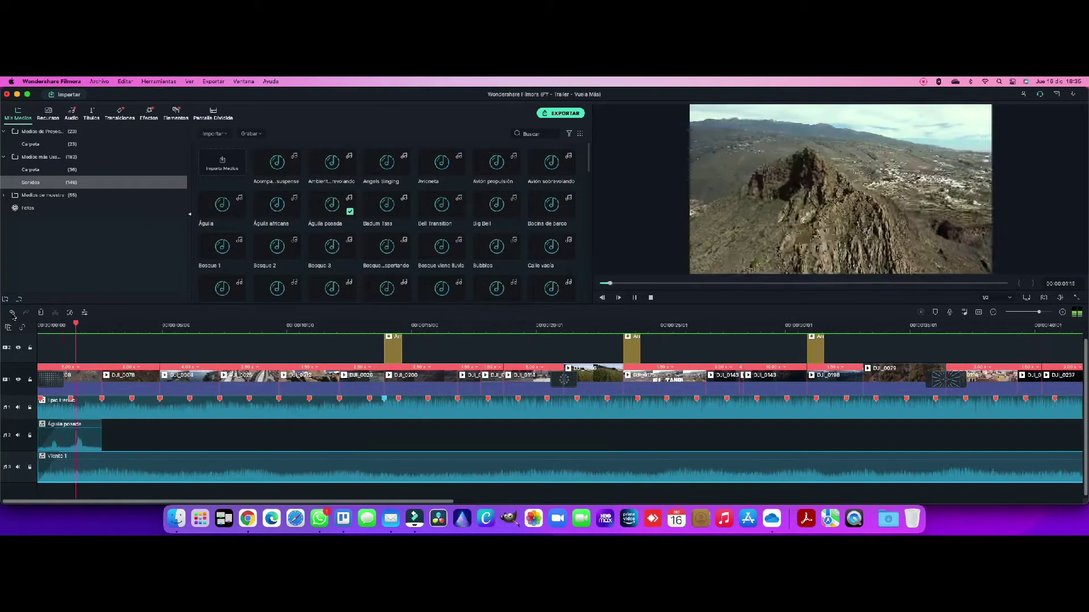
- Search the sounds for "mar", preview Mar, place it under the third clip on its own audio track, and play it
left_click(533, 134)
type("mar")
left_click(333, 171)
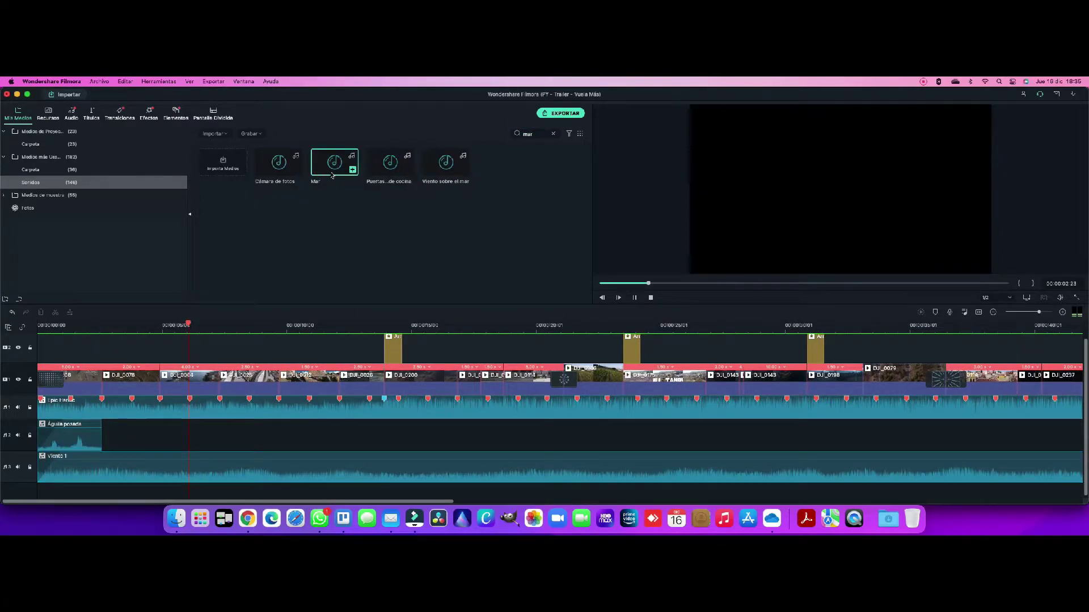
left_click_drag(332, 170, 170, 454)
scroll(146, 327, "down", 1)
key("space")
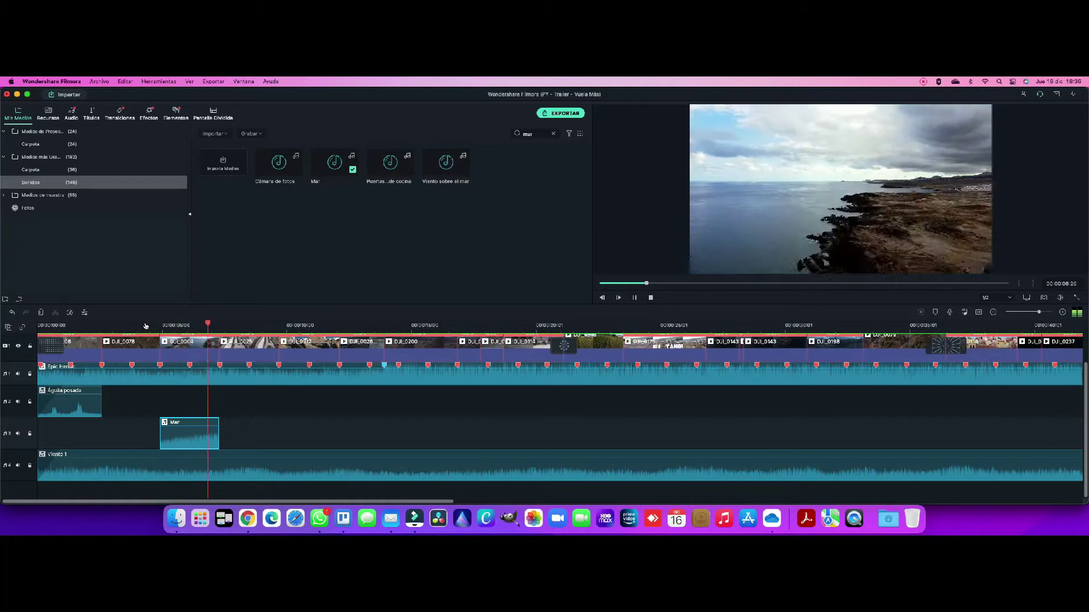
left_click(290, 446)
- Search the sounds for "ciu" and place Ciudad simple on the second audio track from the start of the fourth clip
left_click(553, 133)
type("ciu")
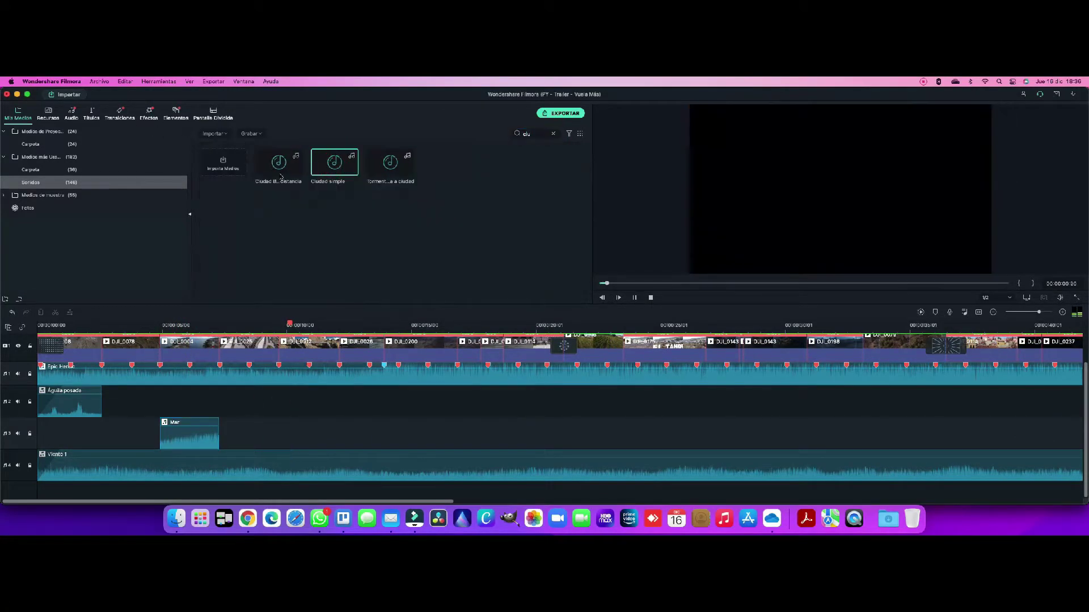
left_click_drag(333, 170, 220, 401)
- Split Ciudad simple, delete the excess, trim it to end with the fourth clip, and play the section
left_click(288, 436)
left_click(288, 458)
left_click(311, 412)
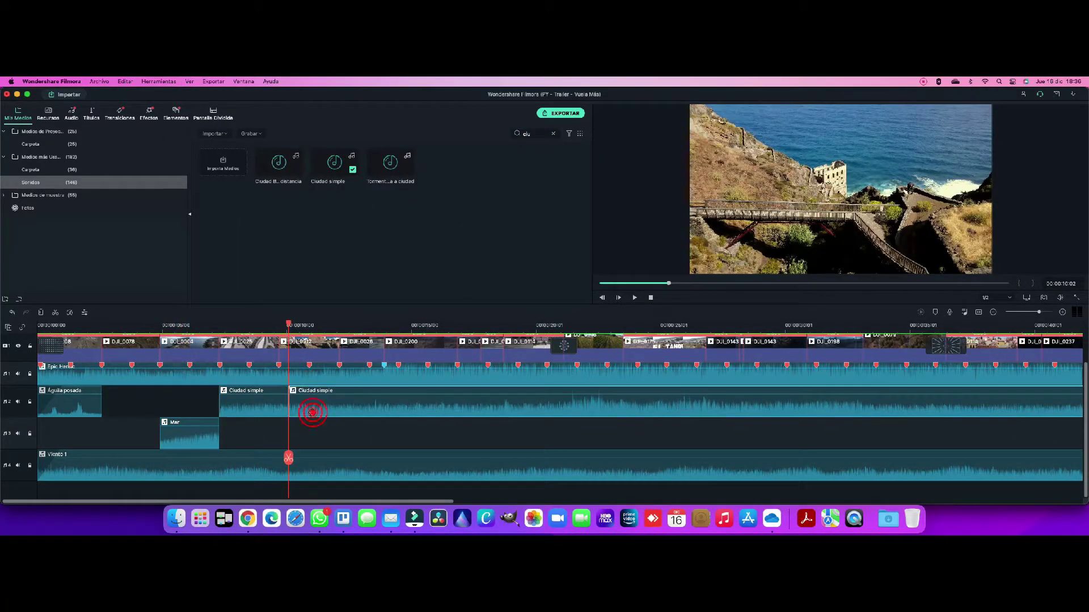
key("Delete")
left_click_drag(288, 403, 284, 331)
left_click(205, 325)
key("space")
key("space")
- Preview another city sound, search for "coch", preview Coche pasando, and put it in place of Ciudad simple under the fourth clip
double_click(274, 172)
left_click_drag(604, 285, 703, 281)
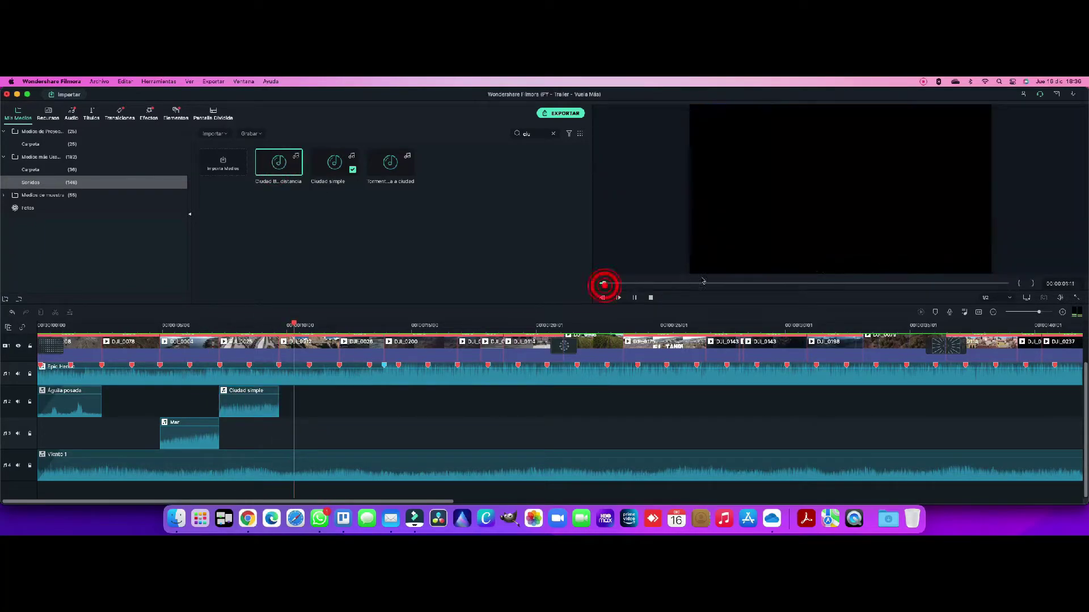
left_click(335, 166)
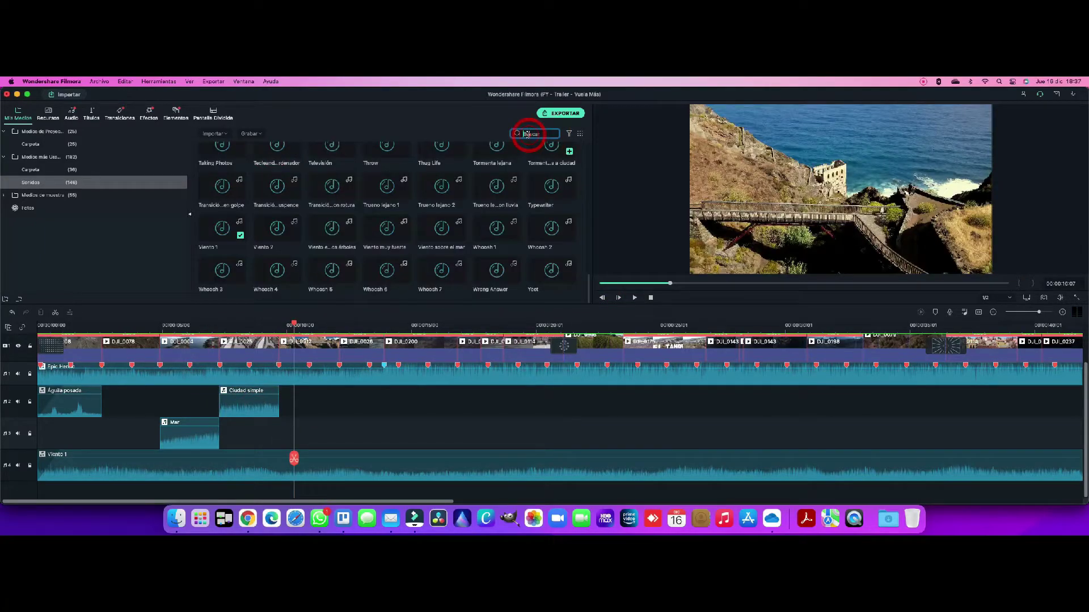
type("coch")
left_click(717, 284)
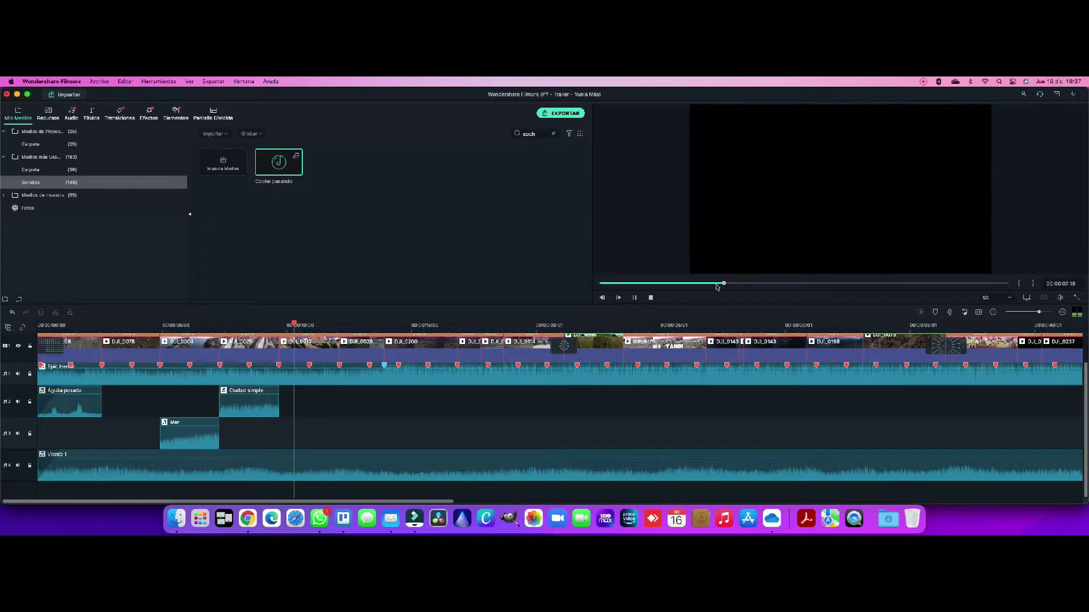
left_click(254, 412)
key("Delete")
left_click_drag(279, 162, 221, 409)
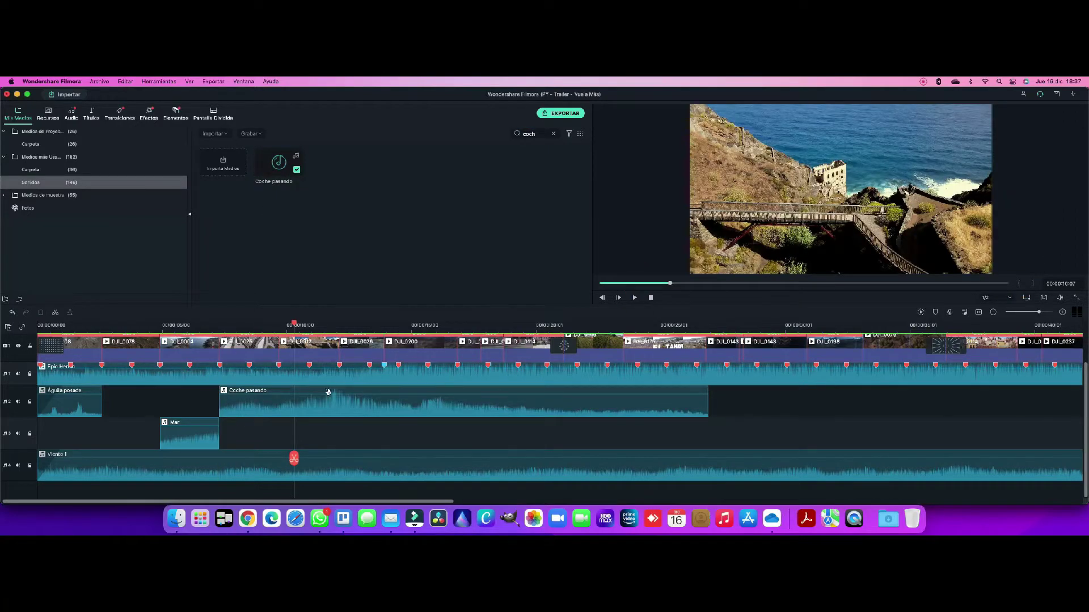
- Trim Coche pasando to end with the fourth clip and play the section
key("space")
left_click_drag(707, 408, 278, 409)
left_click_drag(339, 323, 177, 326)
key("space")
key("space")
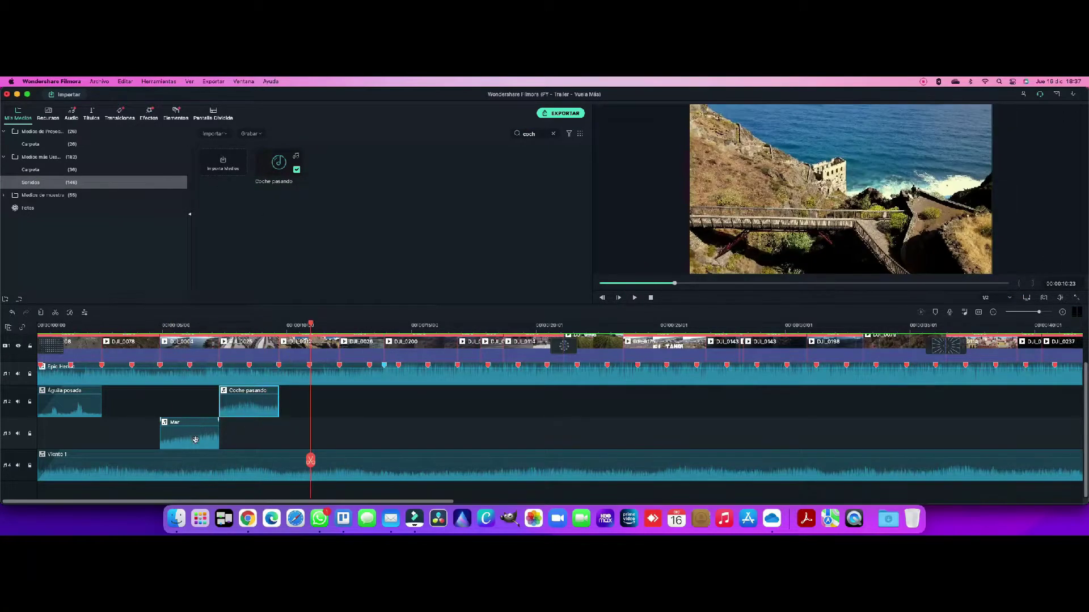
- Copy Mar to the second audio track directly after Coche pasando, extend it to the start of DJI_0200, and play the section
left_click(196, 440)
key("super+c")
key("super+v")
left_click_drag(329, 442, 384, 407)
left_click(251, 325)
key("space")
key("space")
left_click(299, 325)
key("space")
key("space")
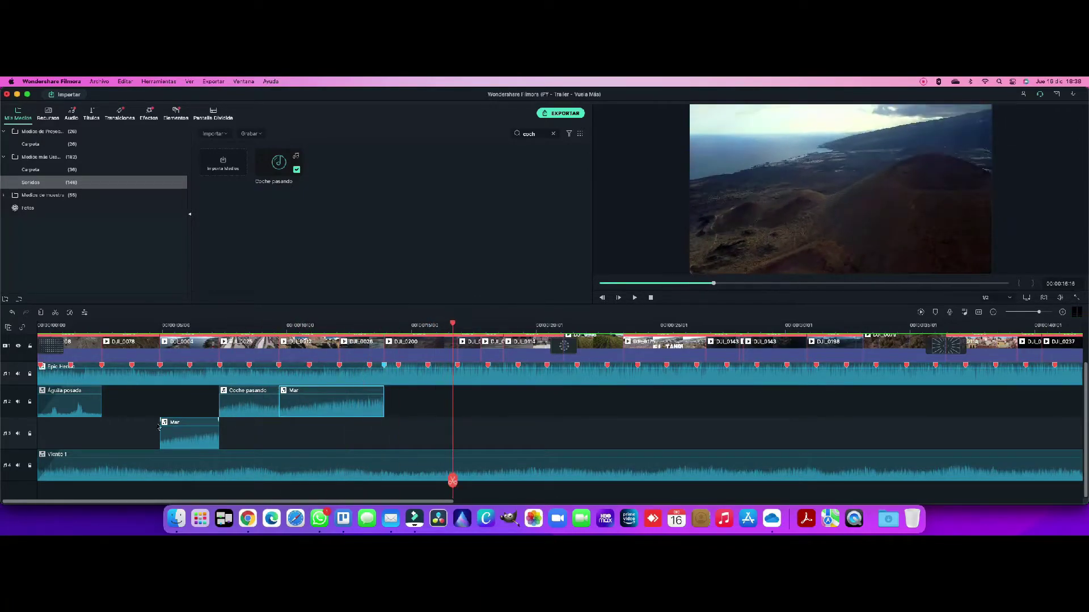
- Clear the sound search, browse the library, preview Halcón 1, and place it on the second audio track at the start of DJI_0200
left_click(553, 134)
scroll(437, 227, "down", 10)
scroll(437, 227, "up", 10)
scroll(340, 238, "down", 3)
left_click(213, 274)
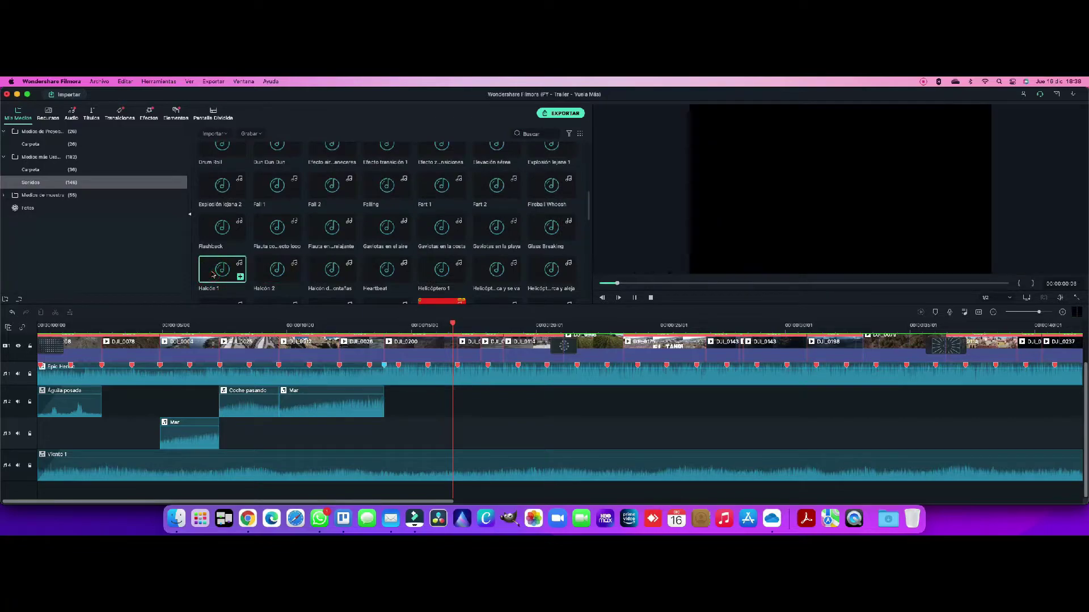
left_click_drag(371, 285, 397, 404)
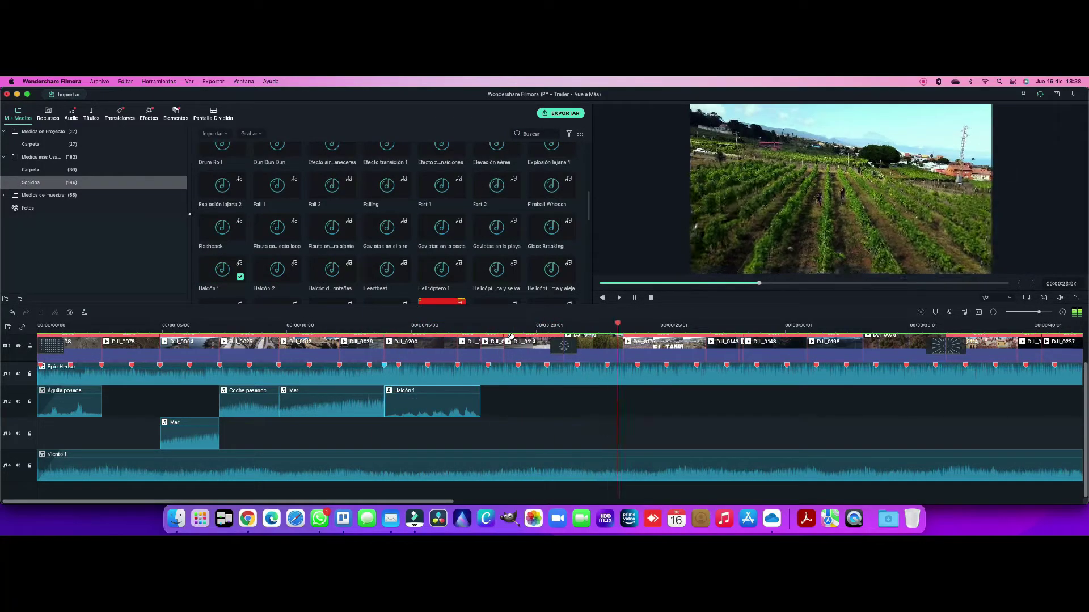
- Search for "ave", place the Ambiente aves e insectos sound under the El Tanque clip, cut off and delete the excess, and play it
left_click(534, 133)
type("ave")
left_click_drag(279, 163, 628, 402)
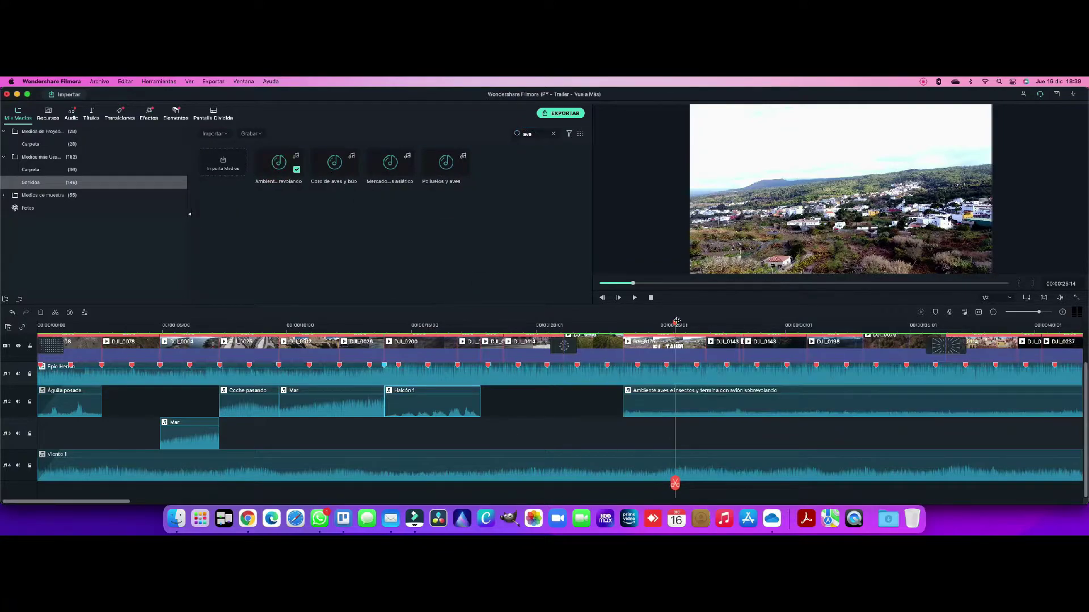
left_click(717, 402)
key("super+b")
key("Delete")
left_click(714, 403)
left_click_drag(717, 325, 626, 326)
key("space")
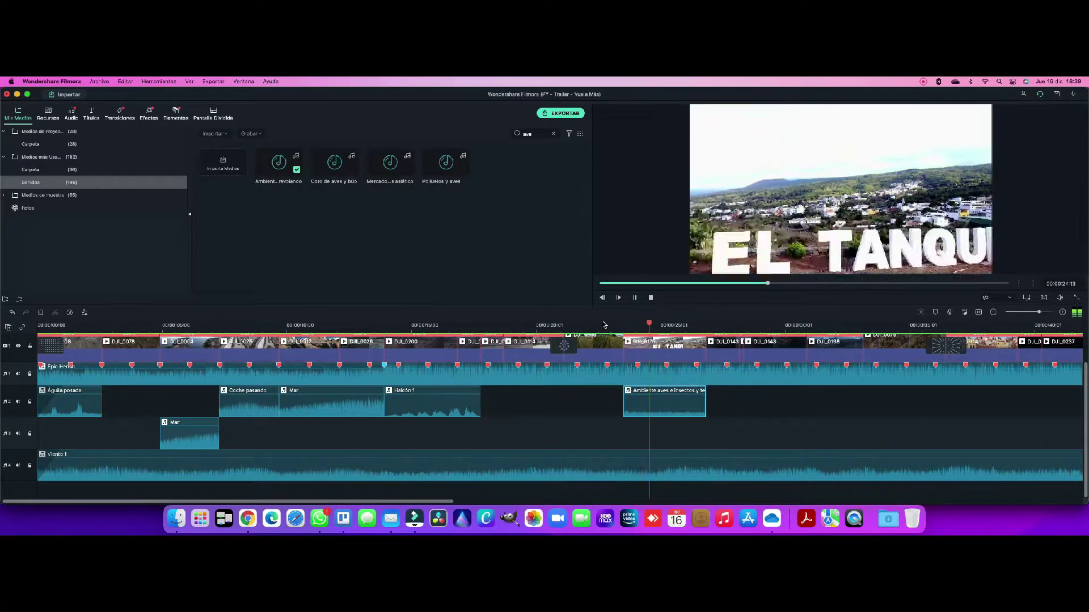
key("space")
- Copy Mar to directly after the Ambiente aves sound and trim it to end with the second DJI_0143 clip
left_click(307, 405)
key("super+c")
key("super+v")
left_click_drag(777, 408, 757, 407)
left_click_drag(811, 404, 807, 403)
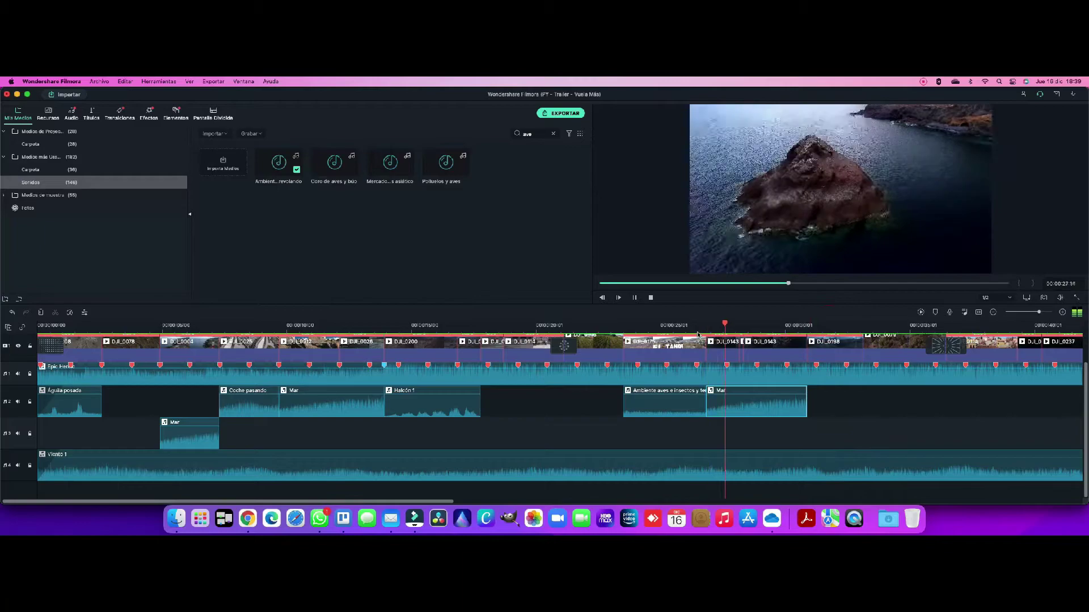
- Place Ambiente aves e insectos again under DJI_0079, split it at the clip's end, delete the excess, and play the section
left_click_drag(279, 165, 851, 413)
scroll(737, 406, "right", 5)
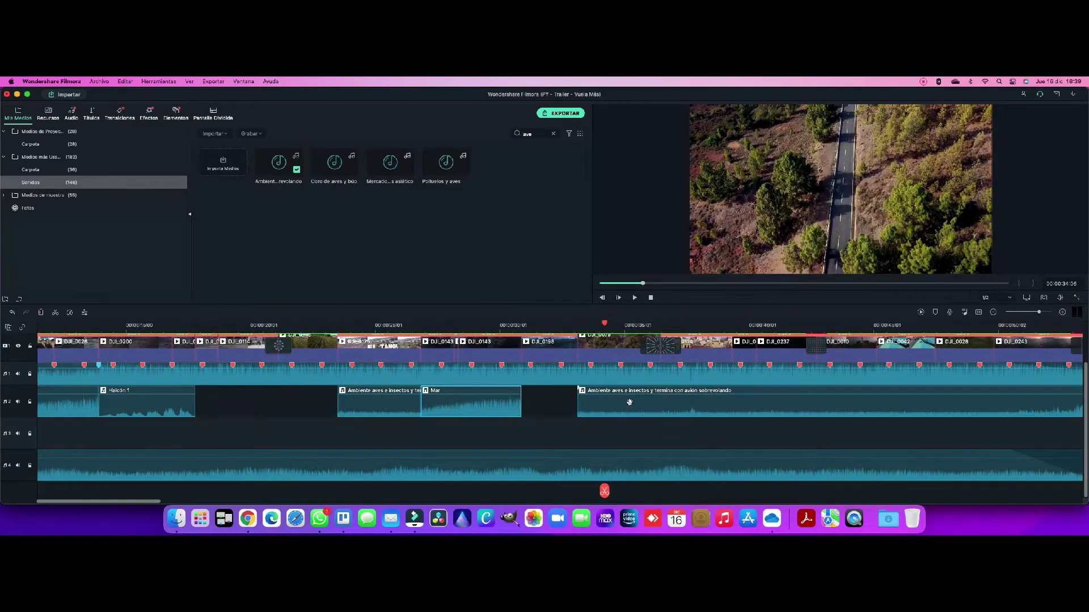
mouse_move(627, 401)
left_mouse_down()
mouse_move(643, 404)
mouse_move(642, 389)
left_mouse_up()
key("space")
key("space")
key("super+b")
left_click(692, 406)
key("Delete")
left_click_drag(692, 324, 579, 324)
key("space")
key("space")
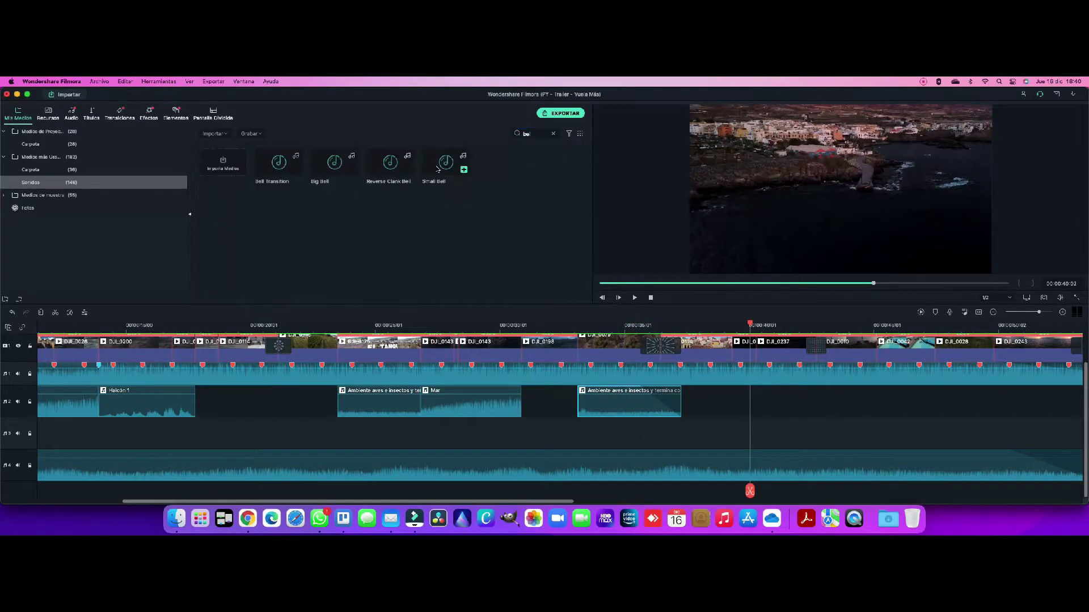
- Preview Bell Transition, place Big Bell directly after the second Ambiente aves sound, adjust it, and play the section
left_click(279, 165)
left_click_drag(325, 169, 689, 404)
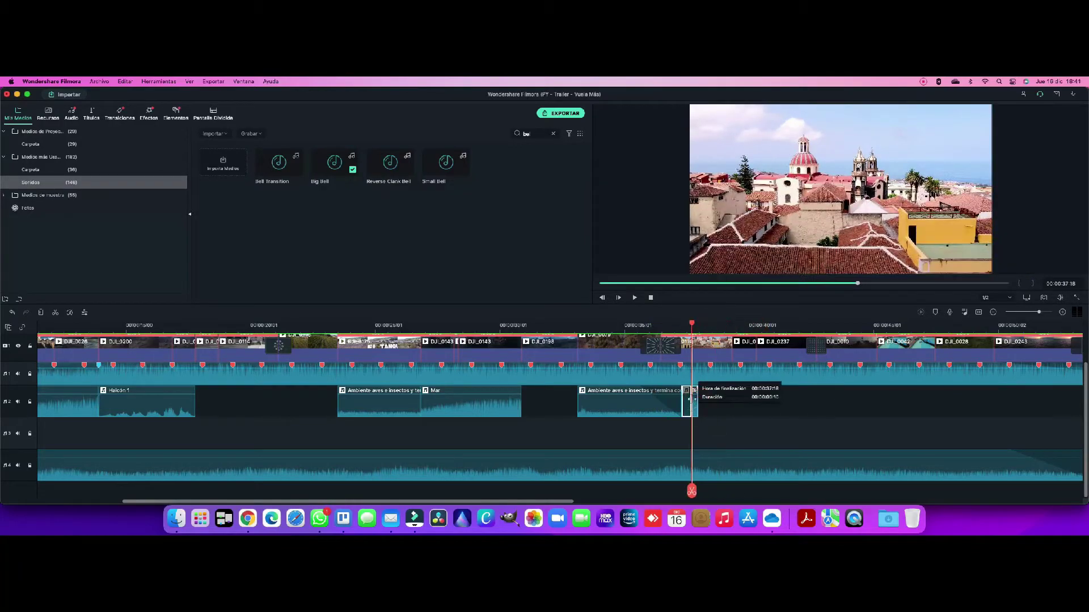
left_click(675, 325)
left_click_drag(695, 401, 690, 389)
key("space")
key("space")
left_click(699, 326)
key("space")
key("space")
left_click_drag(727, 322, 708, 323)
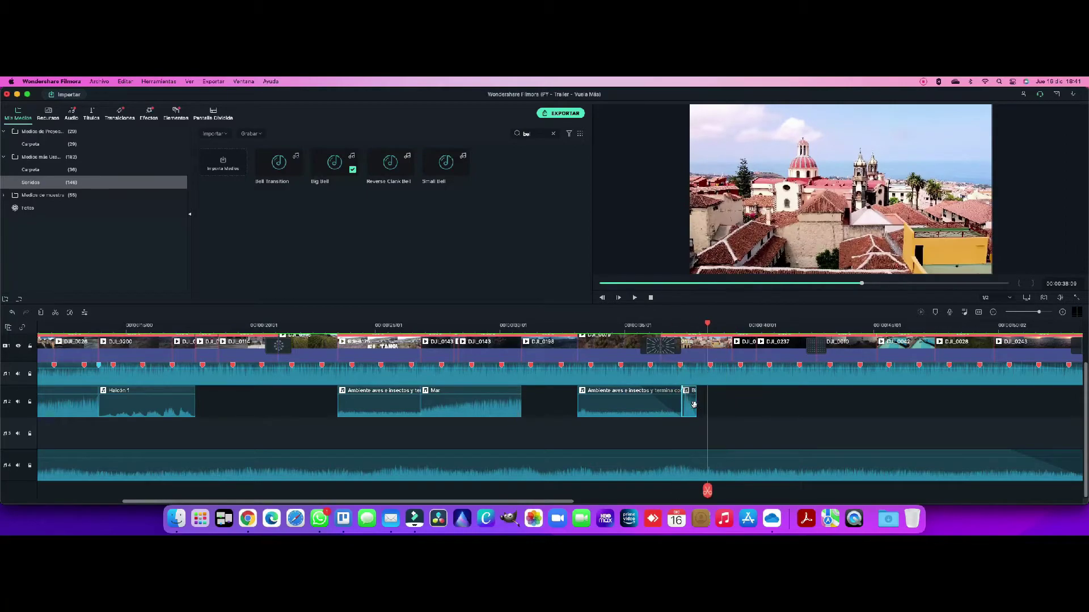
- Paste overlapping copies of Big Bell alternately on the second and third audio tracks under the church clip, and play them
key("super+v")
left_click_drag(715, 430, 696, 403)
key("super+v")
left_click_drag(732, 432, 709, 440)
key("super+plus")
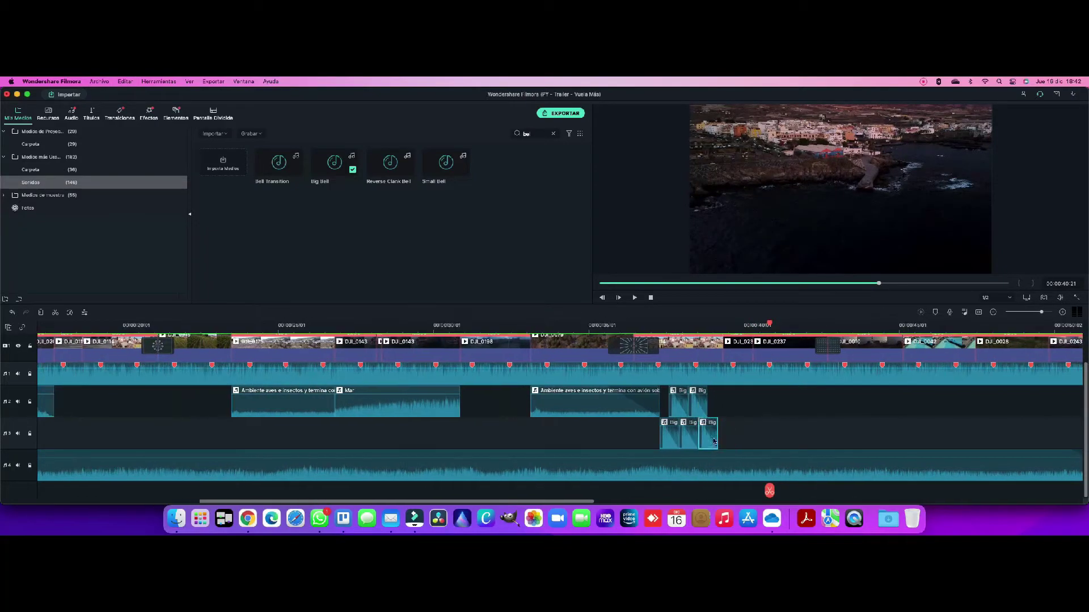
key("super+v")
left_click_drag(777, 439, 717, 404)
left_click_drag(790, 324, 643, 326)
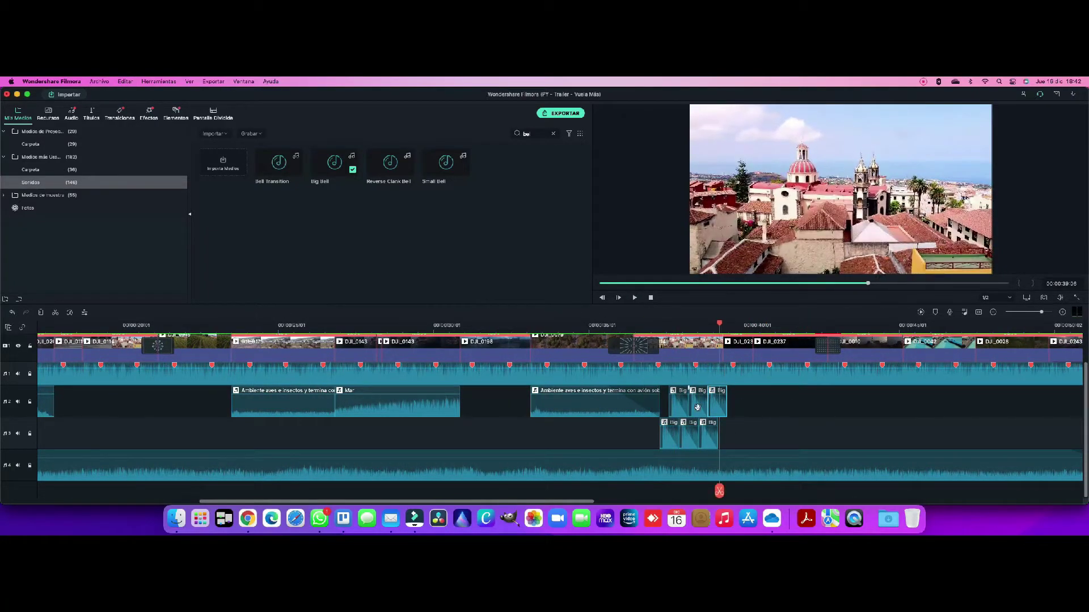
key("space")
left_click_drag(719, 324, 644, 327)
key("space")
- Delete the middle Big Bell copy from both the second and third audio tracks and play the section
left_click(689, 438)
key("Delete")
key("space")
key("space")
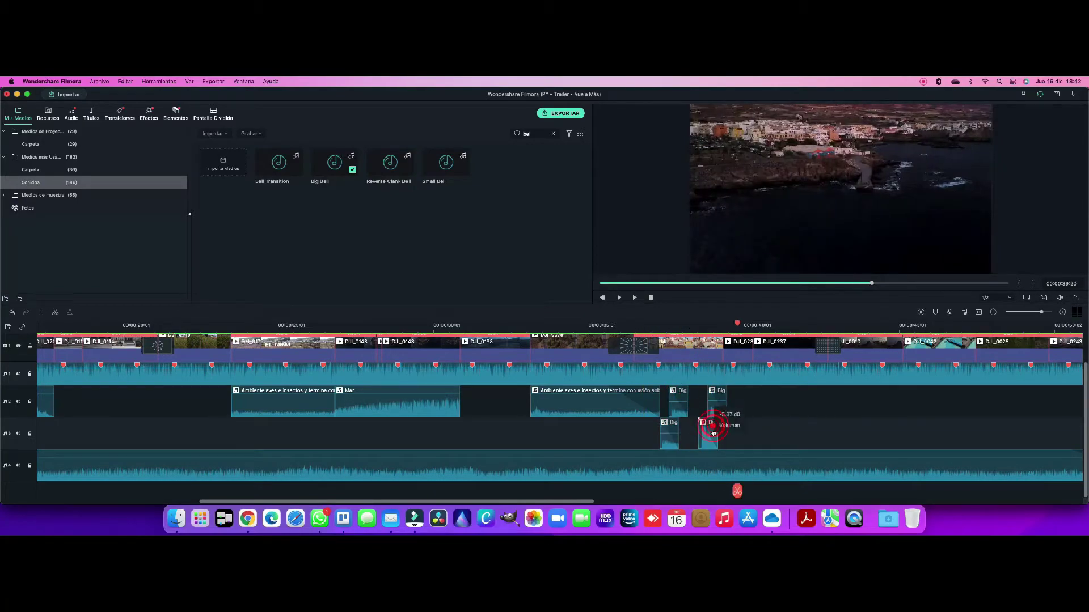
- Adjust the volume of the last Big Bell copy on the third audio track and play the bells
left_click_drag(714, 434, 714, 434)
left_click_drag(737, 324, 633, 329)
key("space")
key("space")
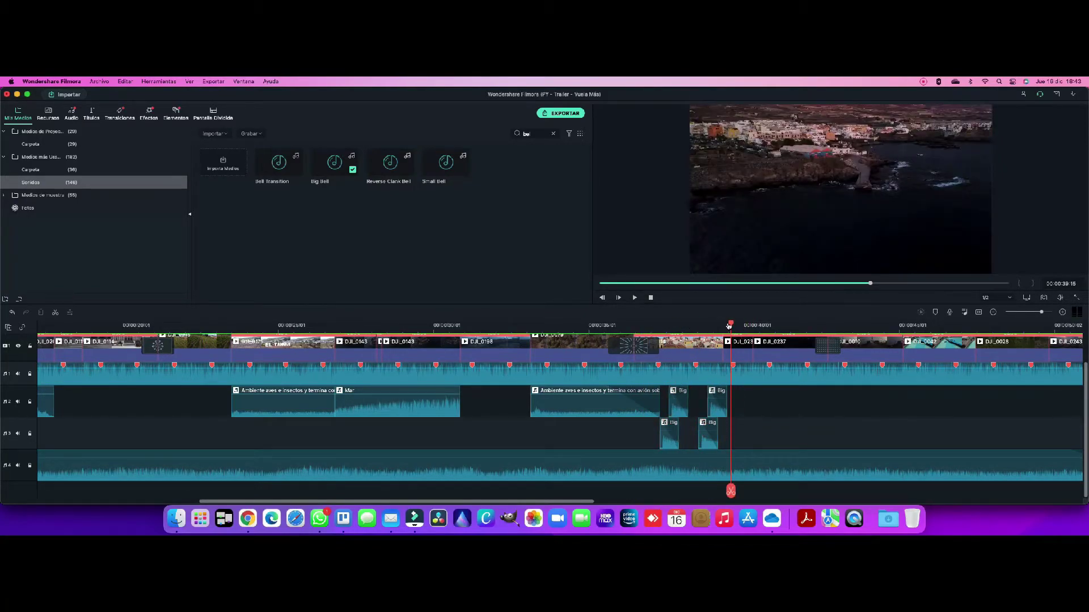
left_click_drag(730, 325, 642, 327)
key("space")
key("space")
- Shift the Big Bell copies on the second audio track to even out the ringing, and play them
left_click_drag(724, 406, 720, 407)
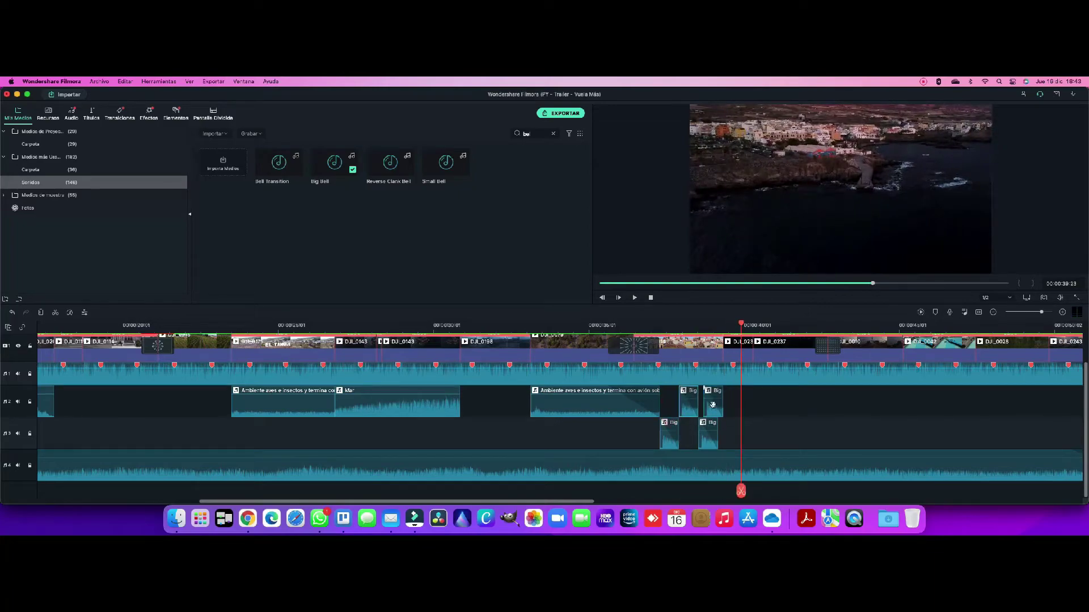
left_click_drag(741, 324, 653, 327)
key("space")
key("space")
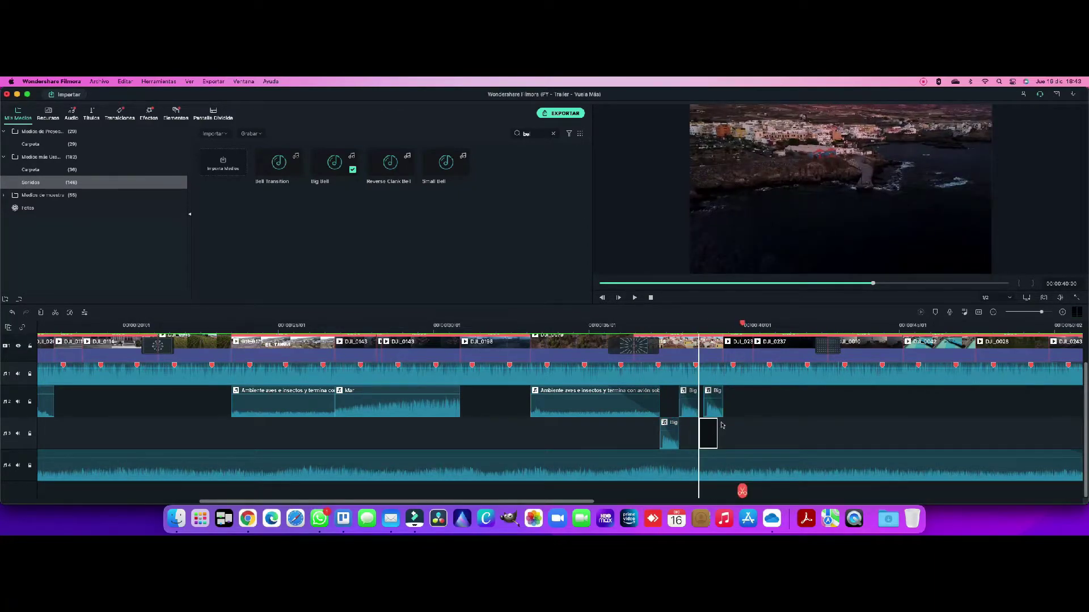
left_click_drag(722, 425, 722, 425)
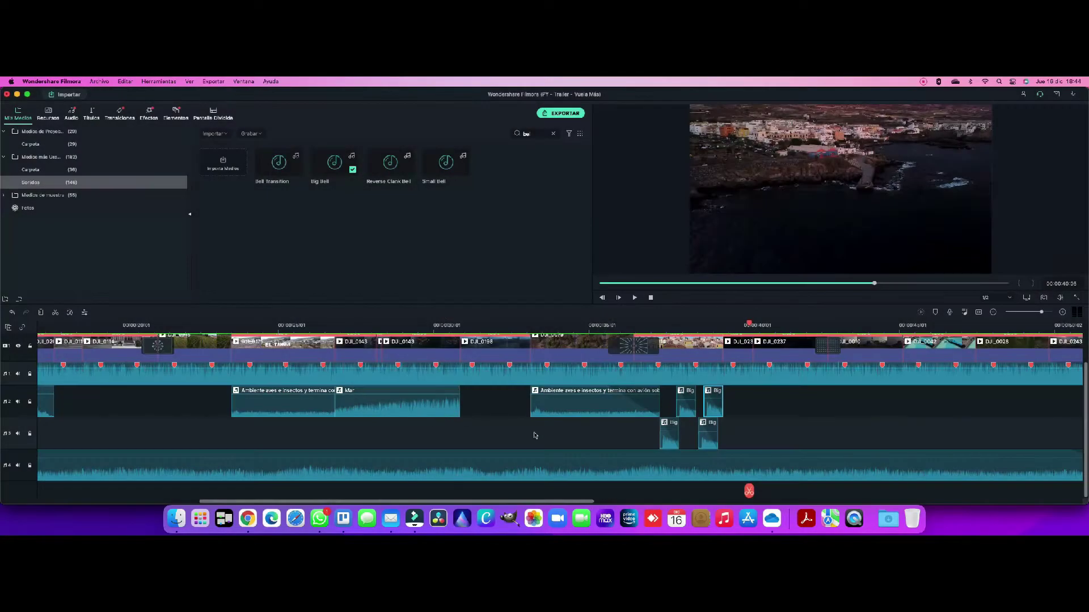
- Copy Mar to the second audio track directly after the last Big Bell, fade out its end, and play the section
left_click_drag(590, 501, 369, 502)
left_click_drag(217, 408, 213, 425)
left_click_drag(329, 500, 614, 499)
scroll(295, 453, "up", 5)
left_click(187, 456)
key("super+c")
key("super+v")
left_click_drag(554, 462, 527, 461)
left_click_drag(609, 445, 572, 438)
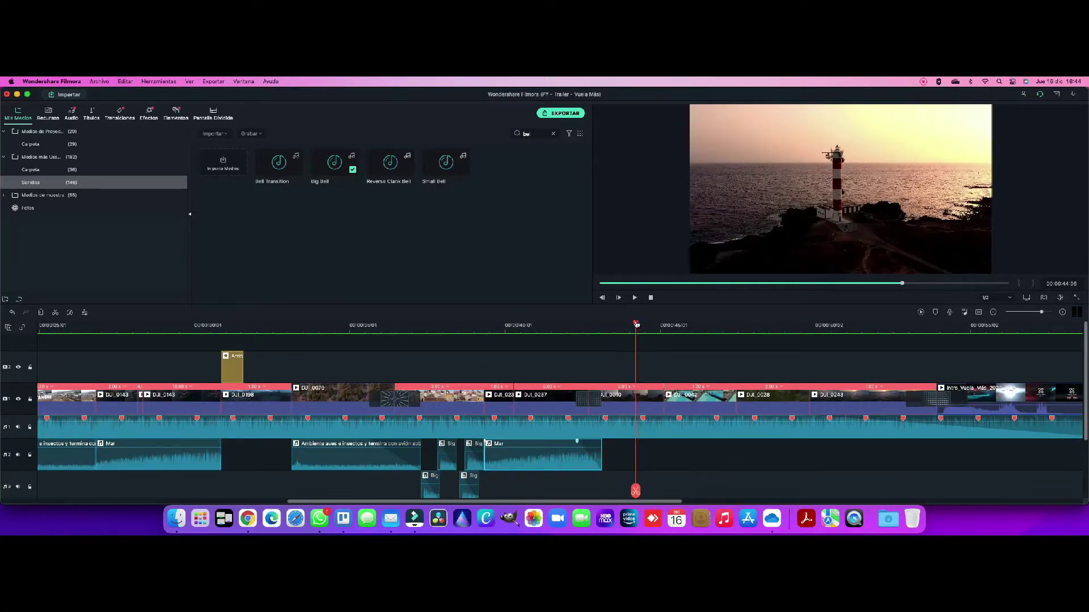
left_click(481, 329)
key("space")
key("space")
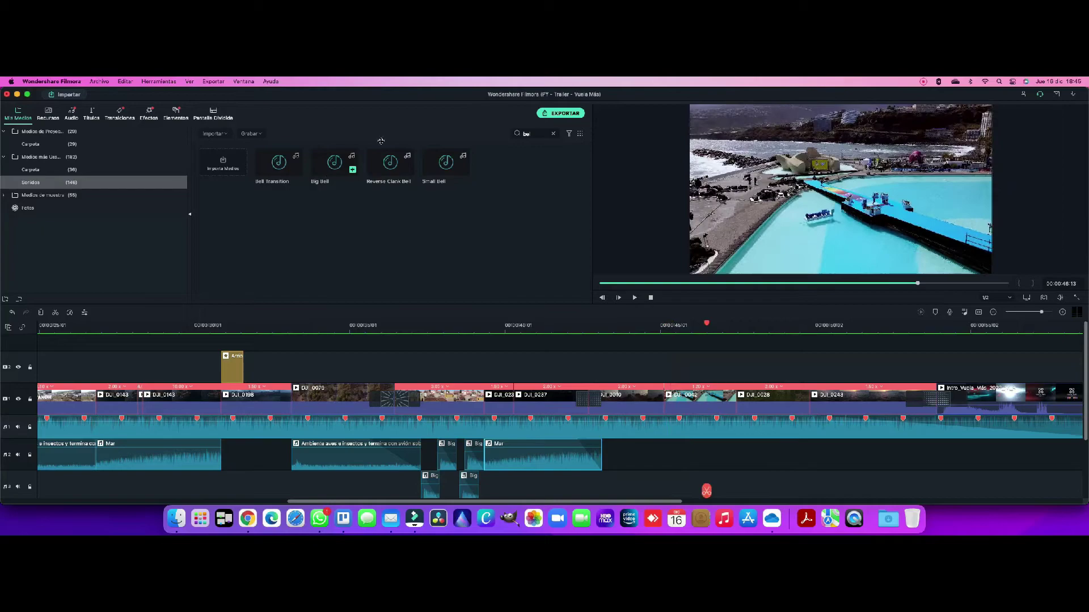
- Search the sounds for "pisc", clear the search, and browse and preview the library for a sound suiting the pool clip
key("BackSpace")
key("BackSpace")
key("BackSpace")
key("BackSpace")
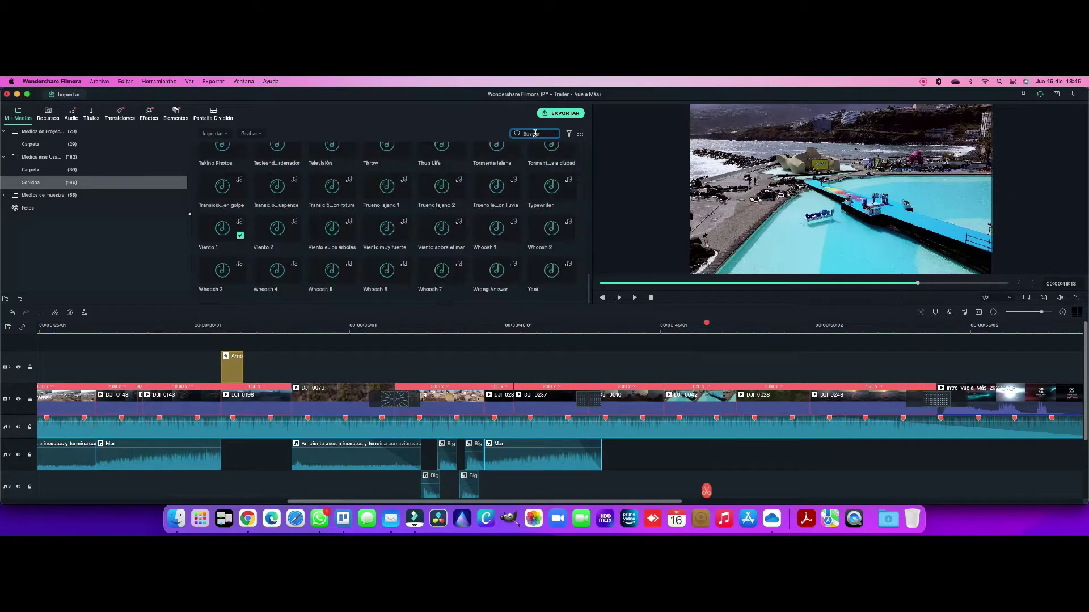
type("pisc")
key("BackSpace")
key("BackSpace")
key("BackSpace")
key("BackSpace")
scroll(410, 219, "down", 8)
scroll(408, 227, "up", 5)
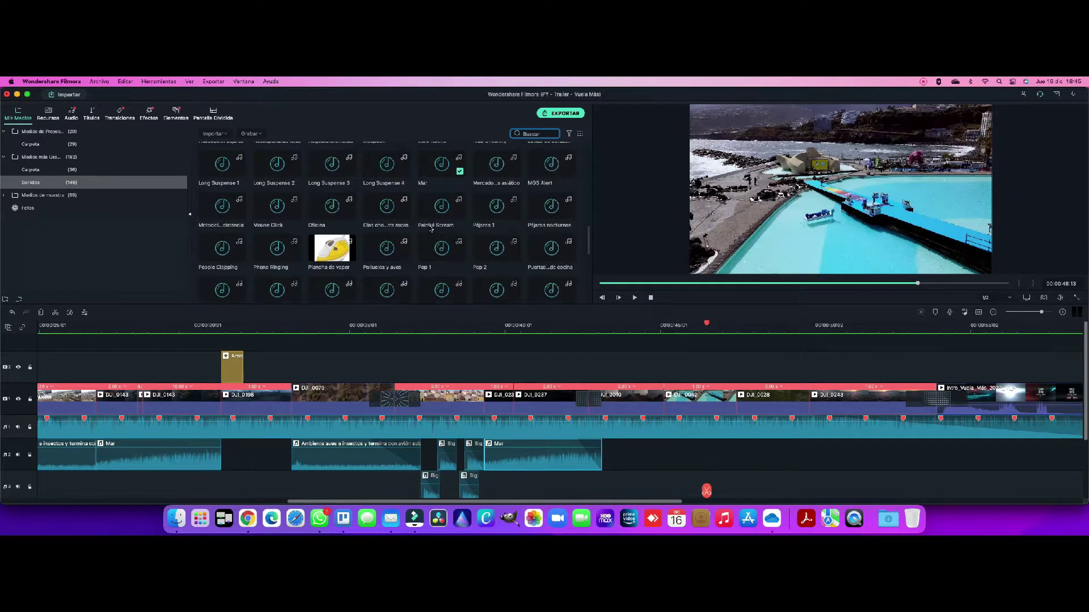
scroll(402, 239, "up", 10)
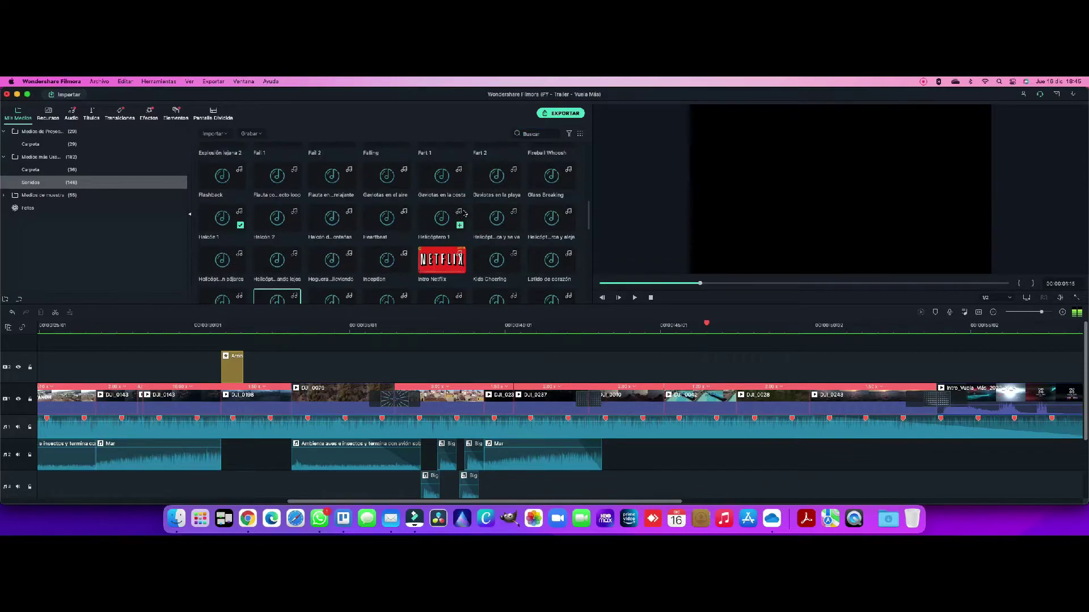
left_click(441, 179)
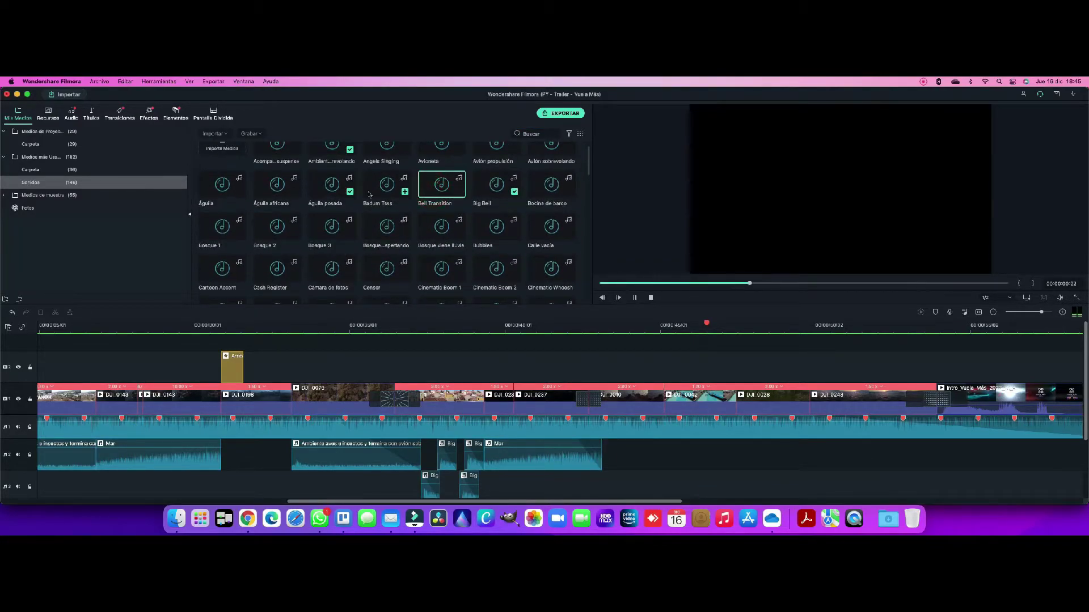
scroll(544, 246, "up", 2)
- Search for "ap", preview People Clapping, place it on the second audio track under the pool clip, and trim it to fit
type("ap")
left_click(278, 164)
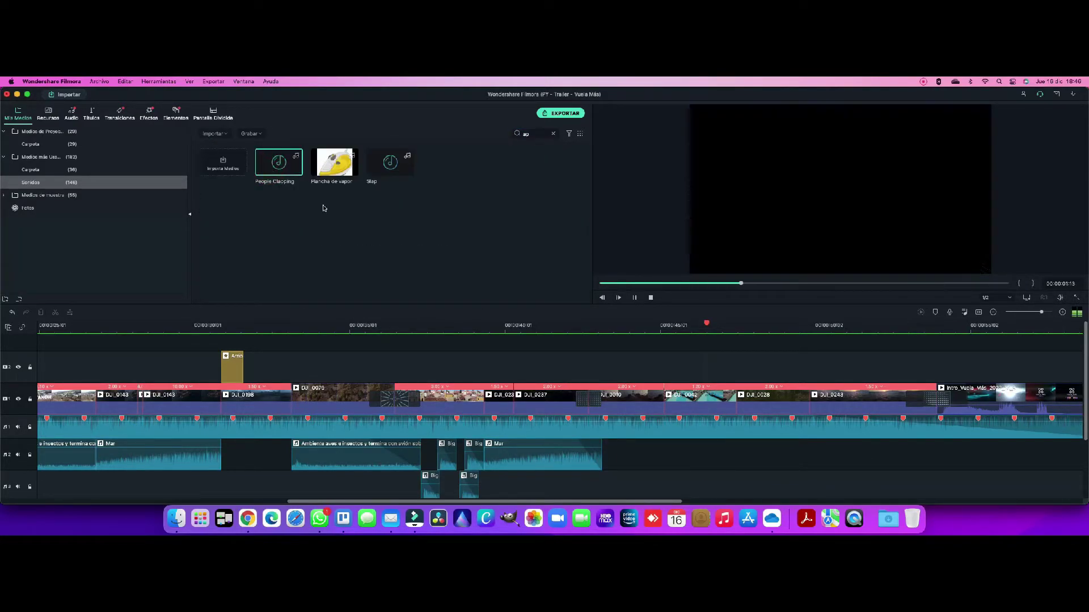
left_click_drag(278, 165, 772, 462)
left_click_drag(782, 464, 791, 459)
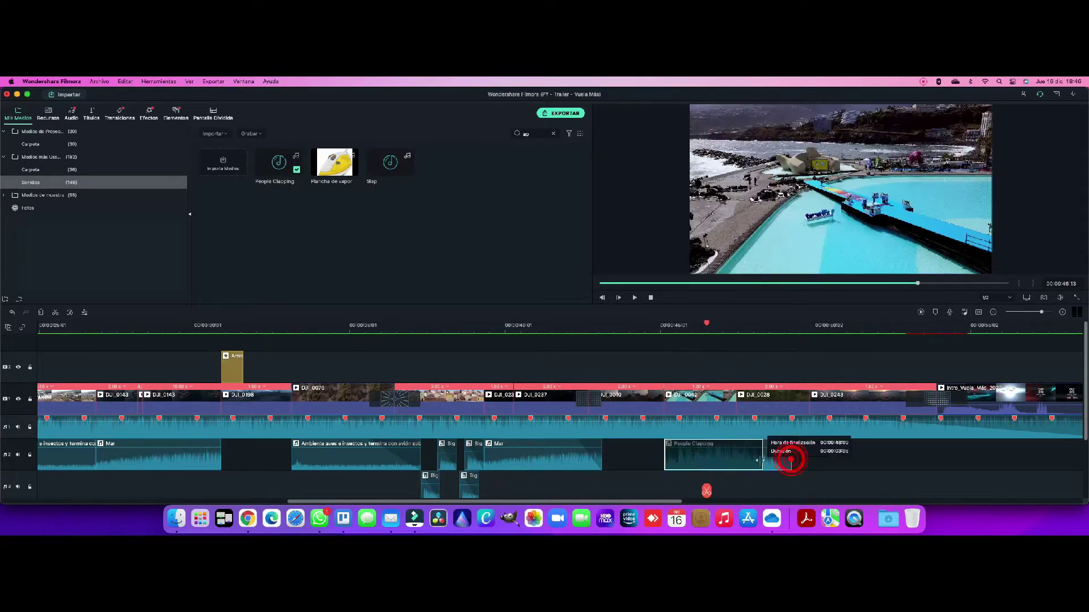
- Adjust the volume of People Clapping while playing the pool clip section
left_click(649, 331)
key("space")
key("space")
left_click(647, 332)
key("space")
left_click_drag(698, 456, 693, 455)
key("space")
left_click(656, 334)
key("space")
key("space")
- Search for "bos", preview Bosque 3, place it after People Clapping, trim it to end with DJI_0028, and play it
left_click(553, 133)
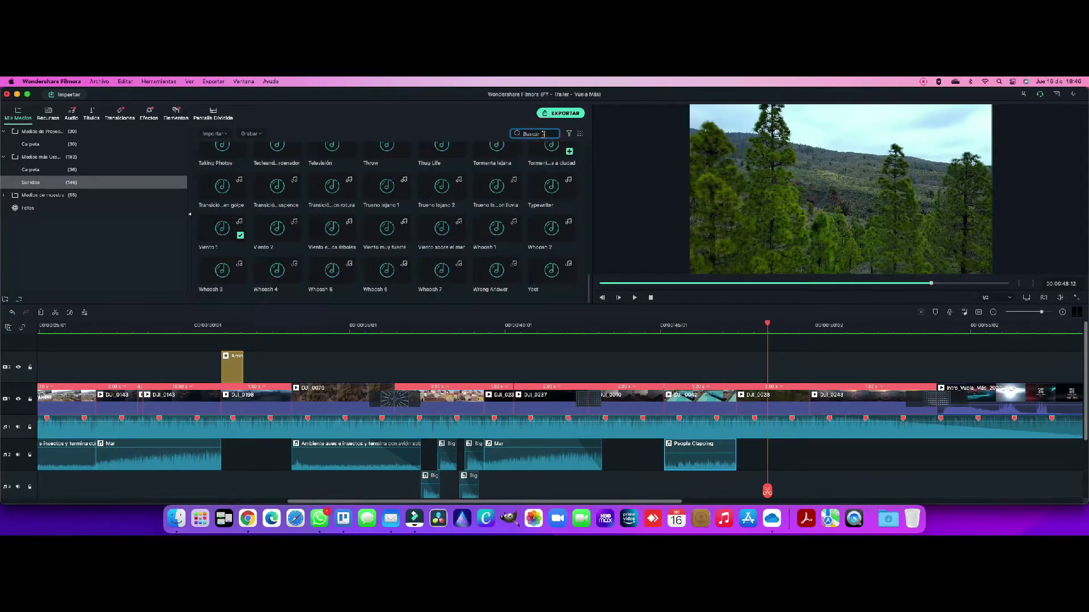
type("bos")
left_click(381, 170)
left_click_drag(382, 170, 754, 456)
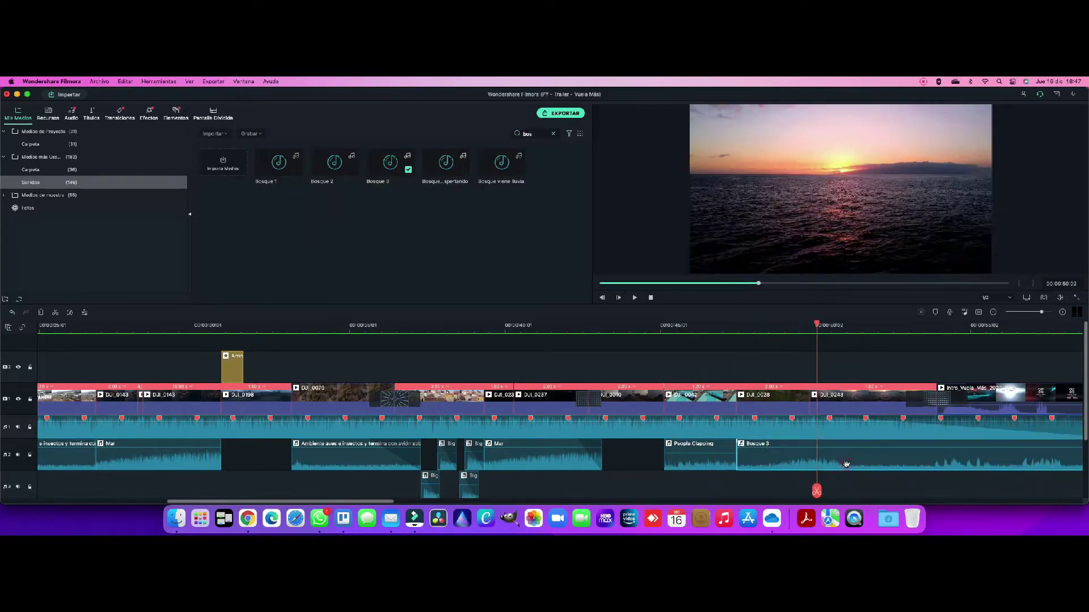
left_click(727, 330)
key("space")
key("space")
left_click_drag(757, 458, 765, 461)
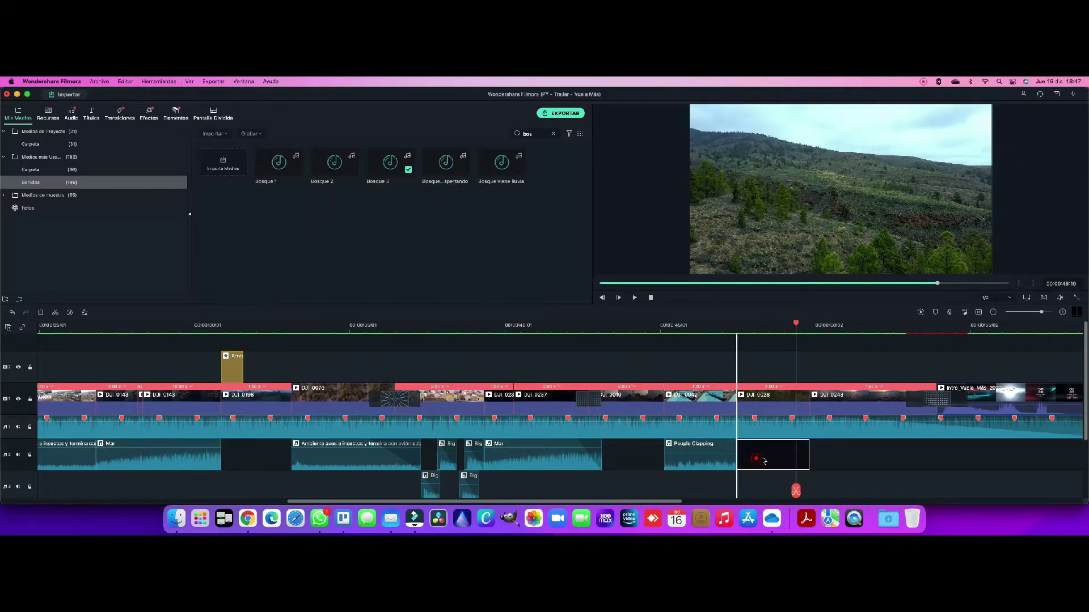
- Clear the sound search, place Whoosh 6 on the third audio track beneath Bosque 3, and shorten it
left_click(553, 134)
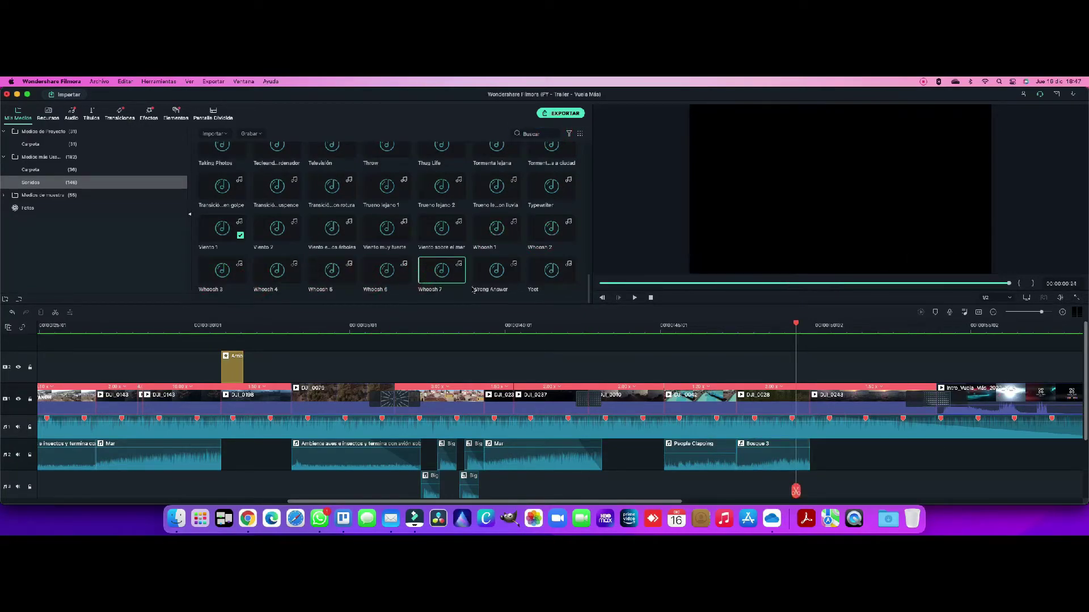
left_click_drag(663, 430, 830, 454)
scroll(829, 452, "down", 3)
left_click_drag(841, 363, 841, 376)
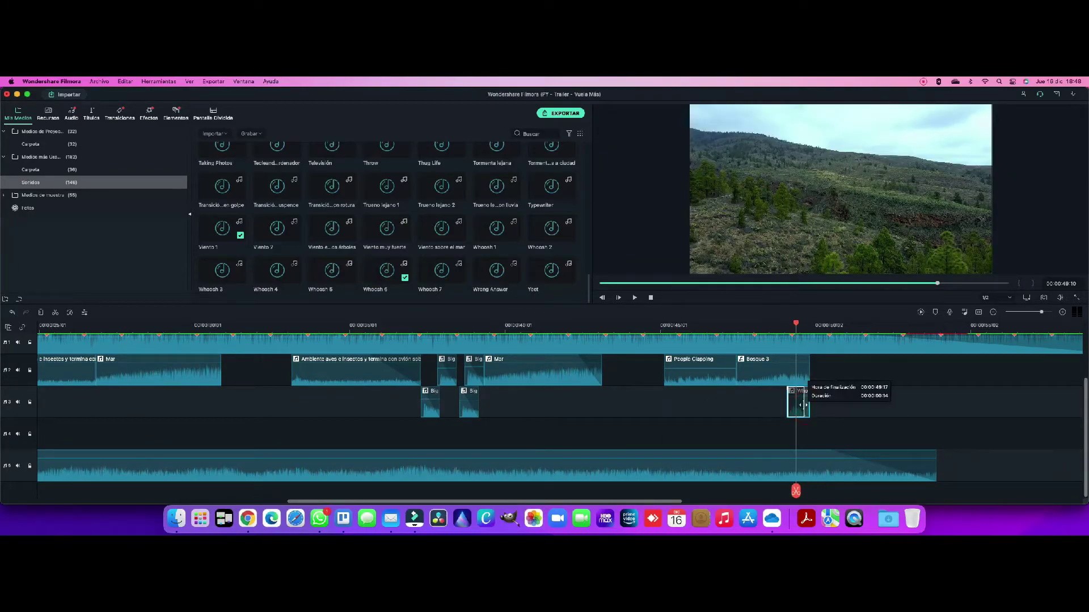
left_click(739, 325)
key("space")
key("space")
- Move the Whoosh 6 sound slightly earlier under DJI_0028 and play the section to check its timing
left_click_drag(796, 325, 778, 326)
left_click_drag(801, 407, 780, 409)
left_click(766, 325)
key("space")
key("space")
left_click_drag(783, 326, 777, 326)
key("space")
key("space")
- Copy the Mar sound to just after Bosque 3 on the second audio track and extend it slightly past the end of DJI_0243
left_click(542, 378)
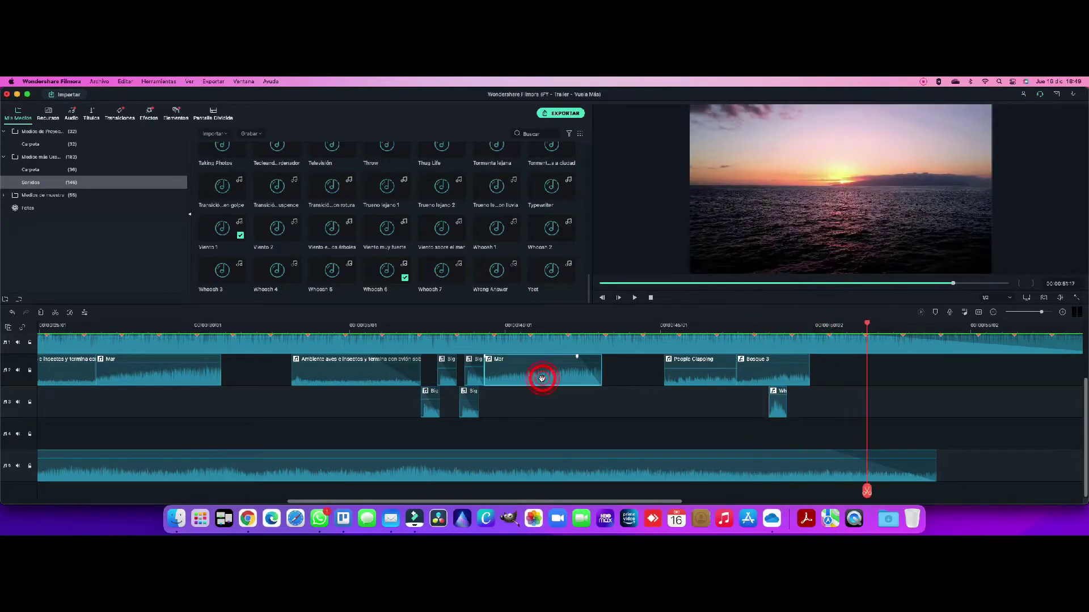
key("super+v")
left_click_drag(918, 371, 862, 371)
scroll(916, 384, "up", 4)
left_click_drag(926, 455, 952, 456)
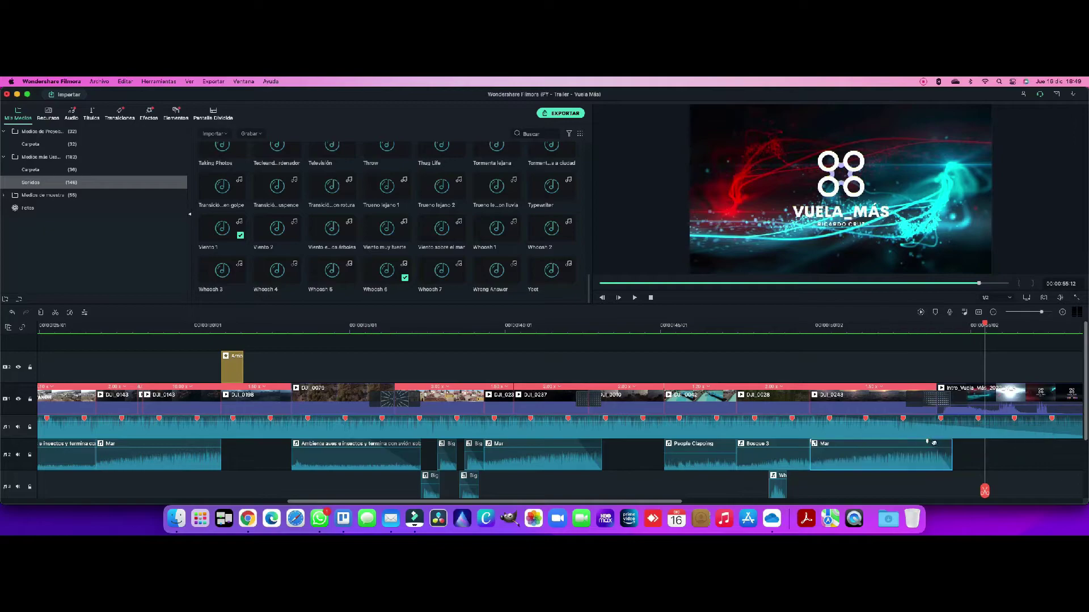
left_click(964, 312)
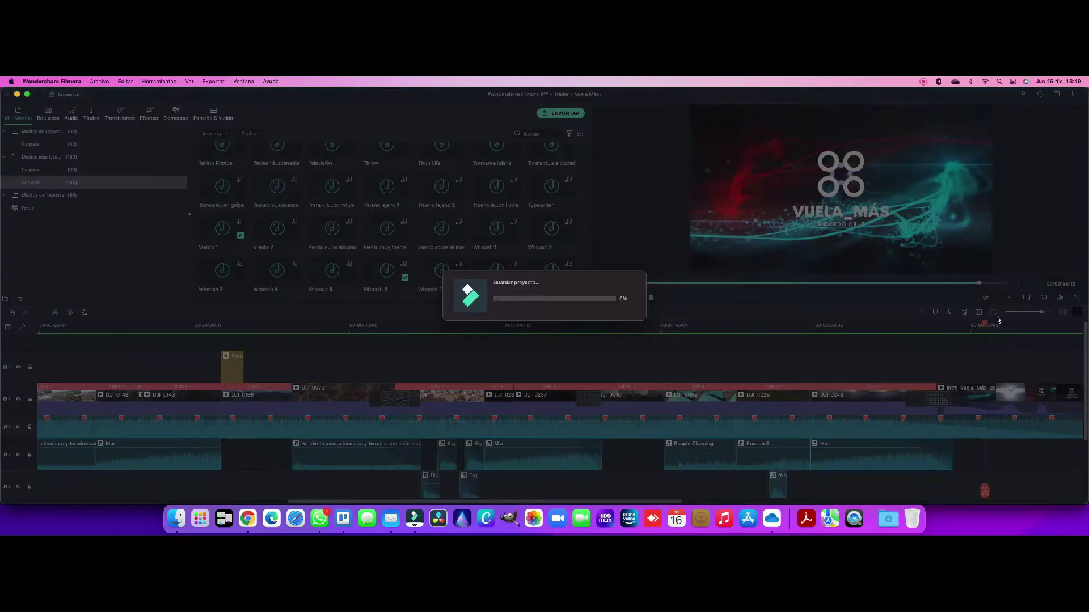
left_click(966, 314)
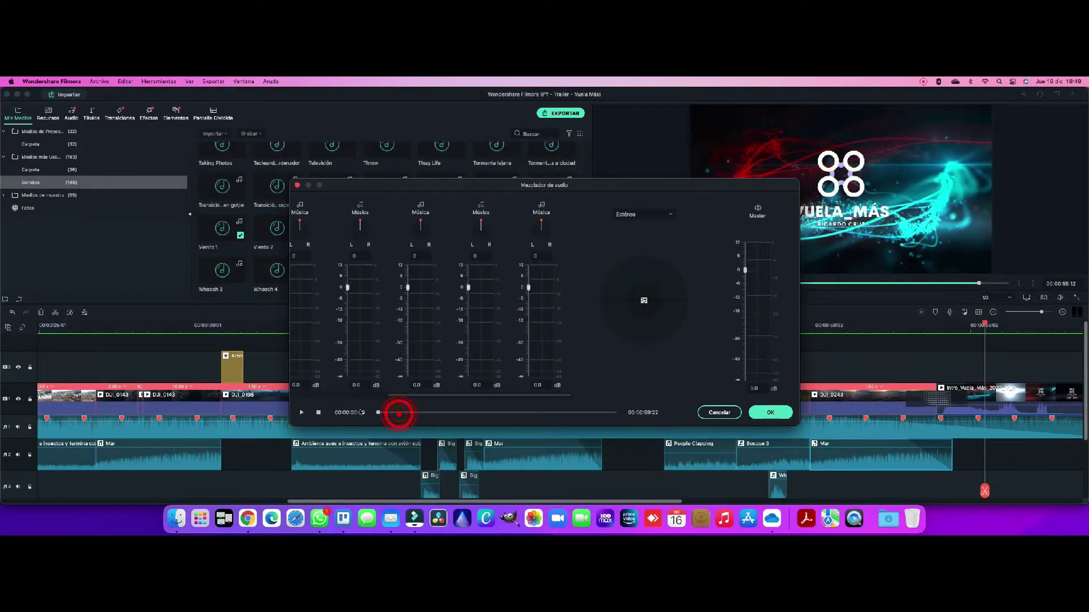
left_click(714, 416)
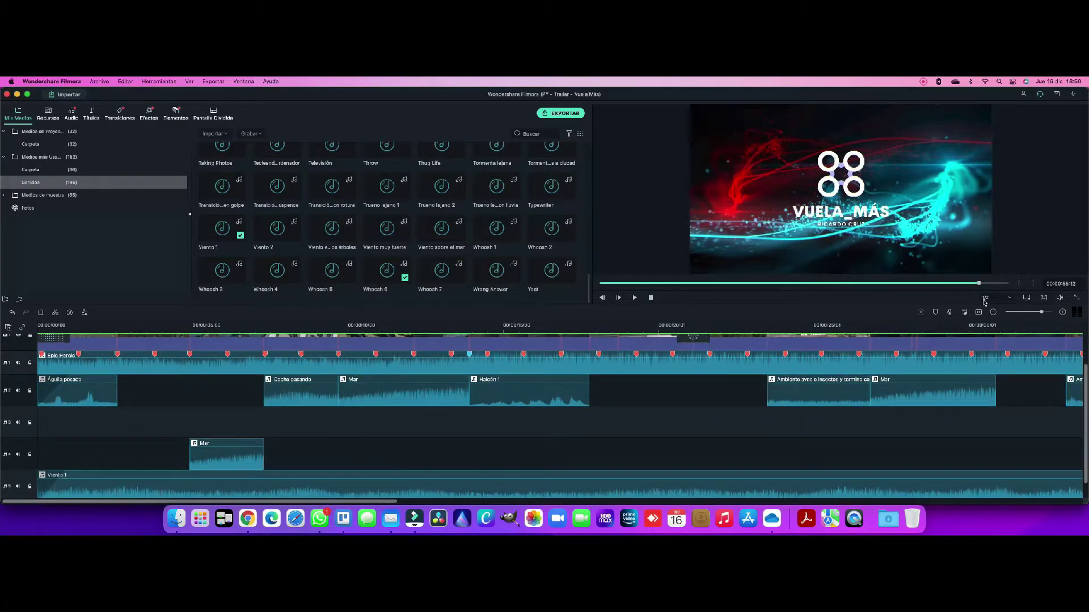
- In the audio mixer, play the project, raise the second audio track to 1.2 dB and pan the fourth track left
left_click(964, 313)
scroll(641, 292, "right", 5)
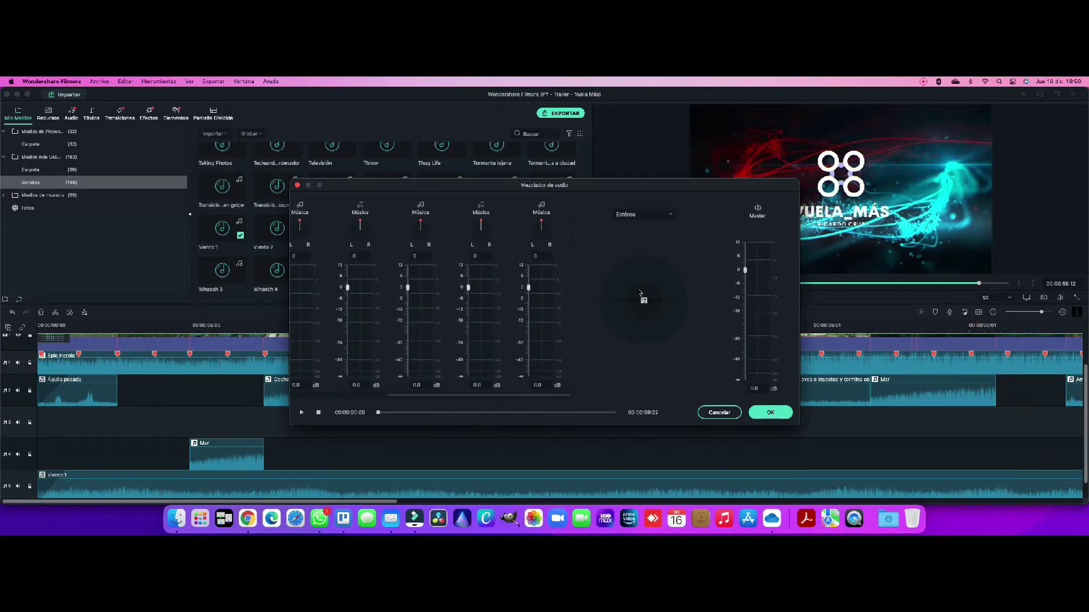
left_click(301, 413)
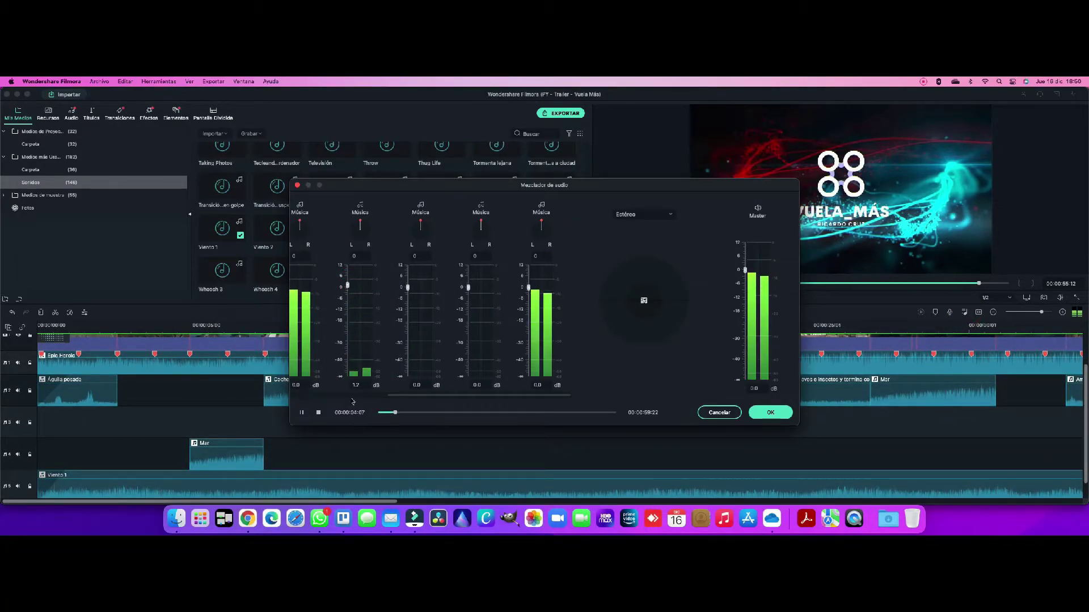
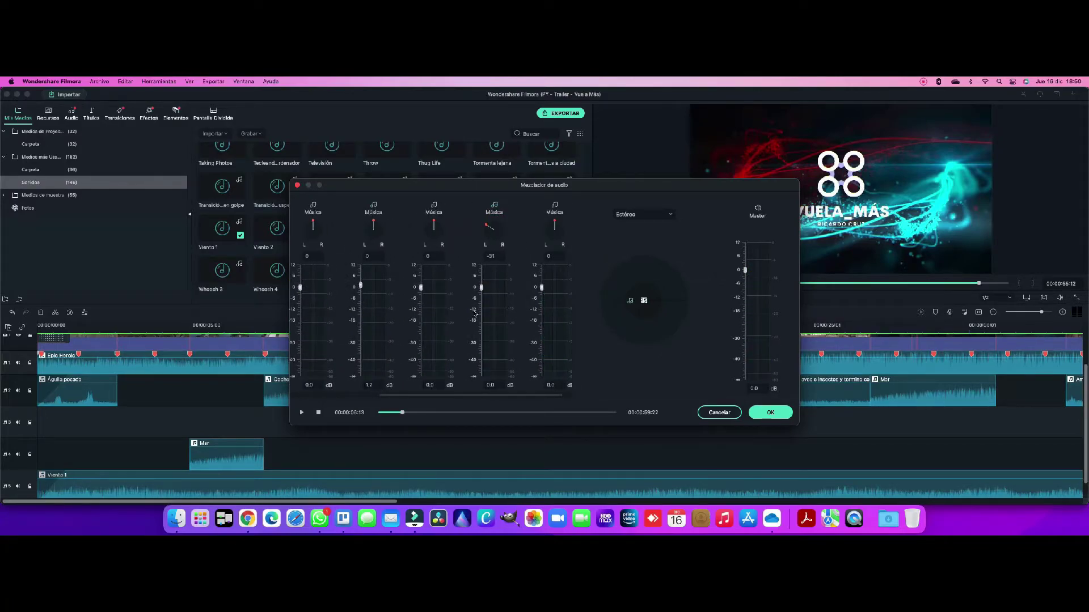
left_click(301, 413)
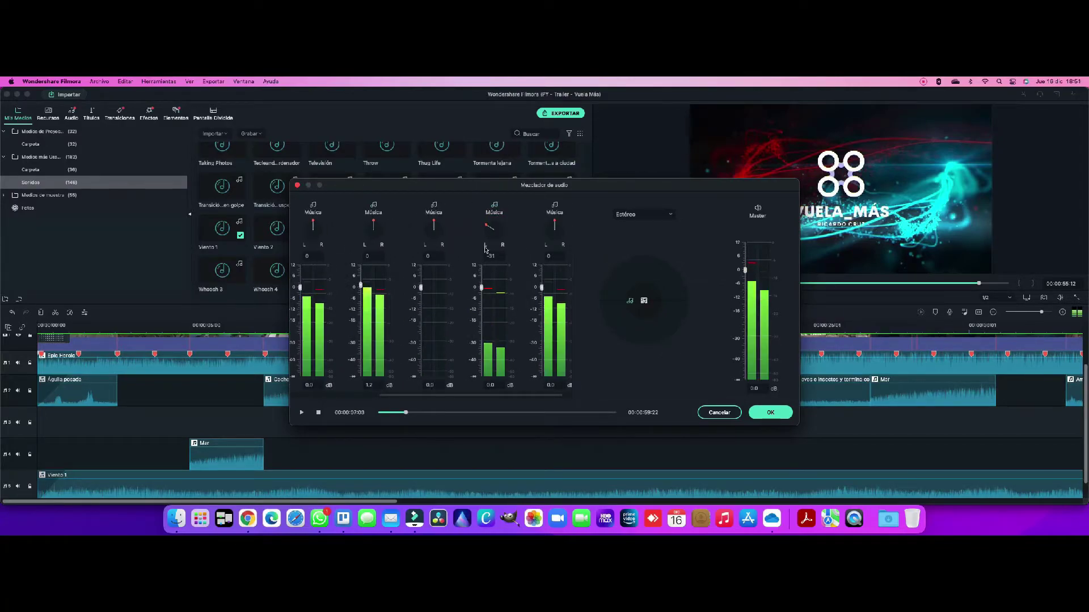
left_click_drag(485, 249, 483, 251)
left_click(383, 414)
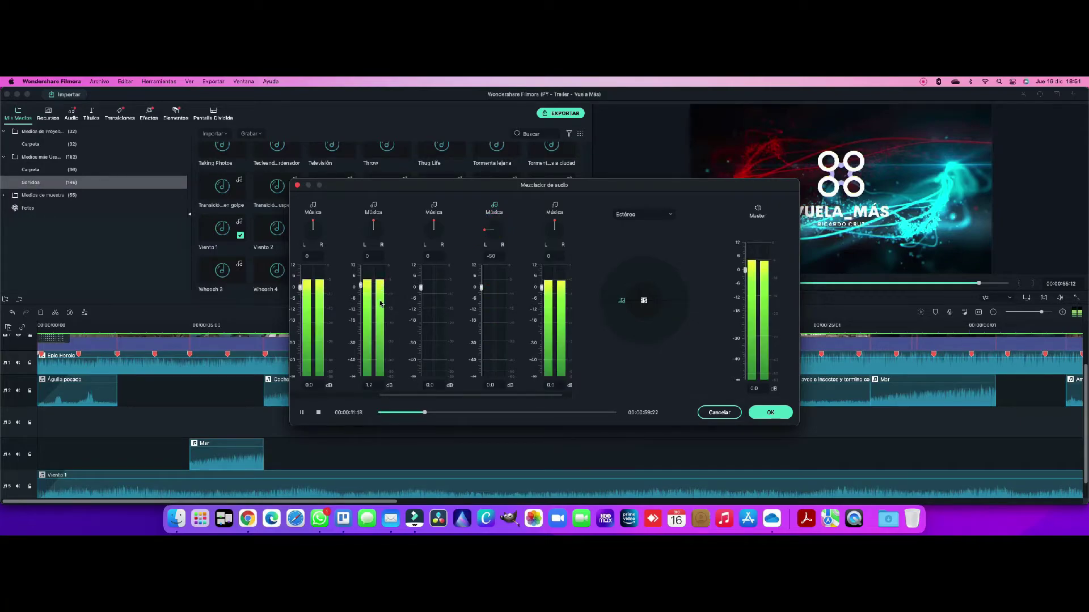
- Raise the third audio track's volume, set the fourth track to 2.0 dB, and apply the mixer changes
left_click_drag(421, 287, 421, 284)
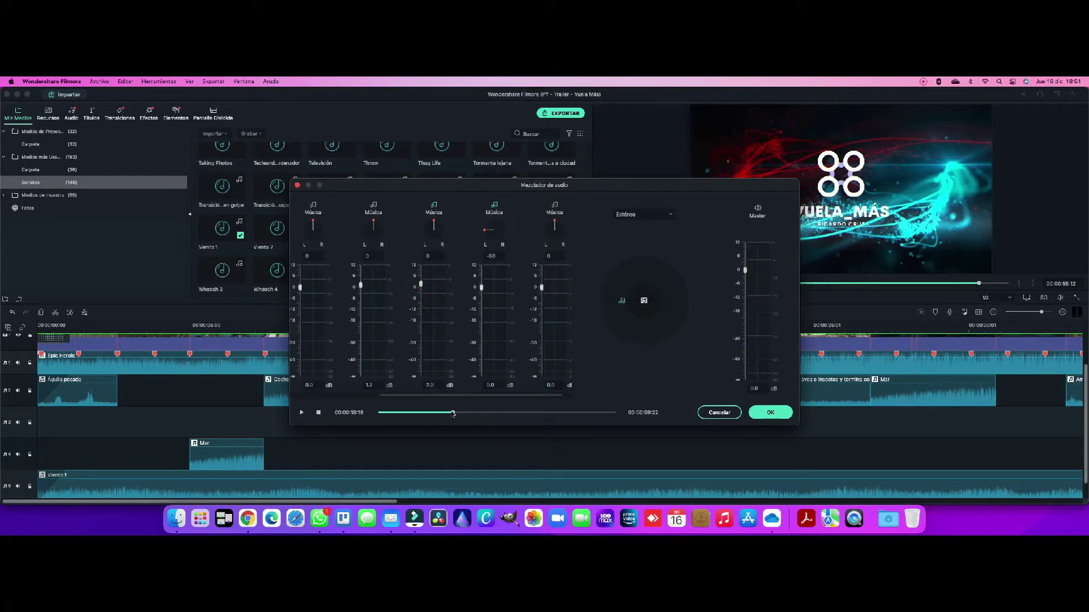
left_click(303, 415)
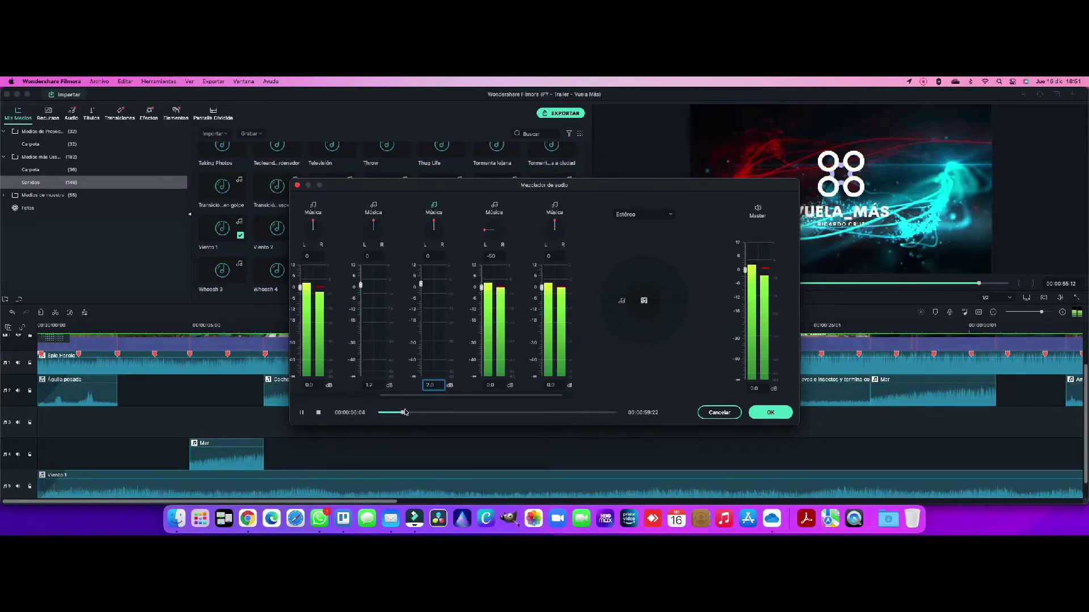
left_click(492, 385)
scroll(481, 283, "up", 3)
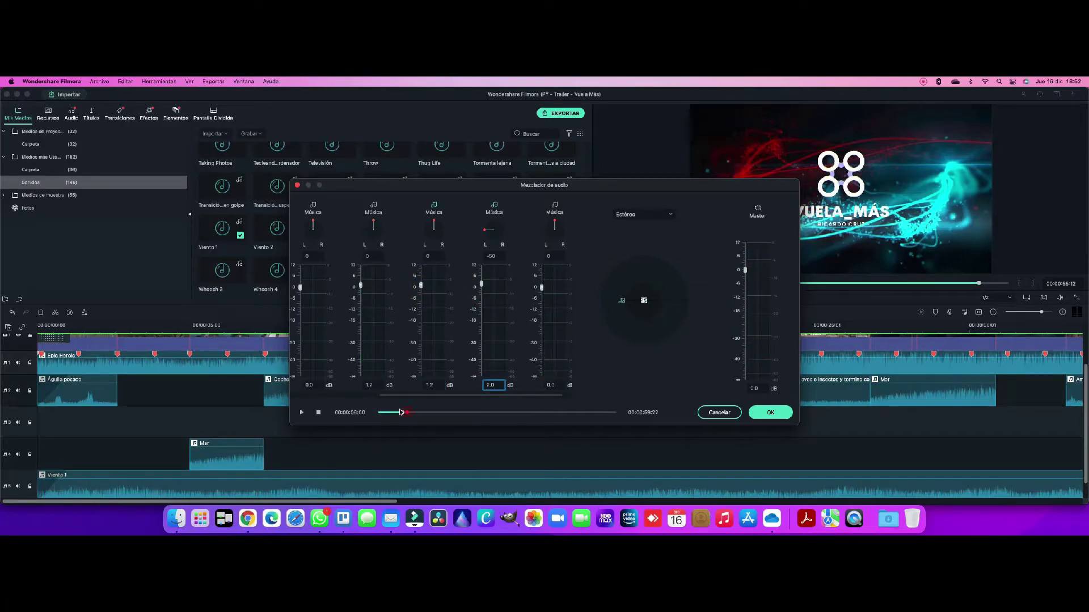
left_click(766, 412)
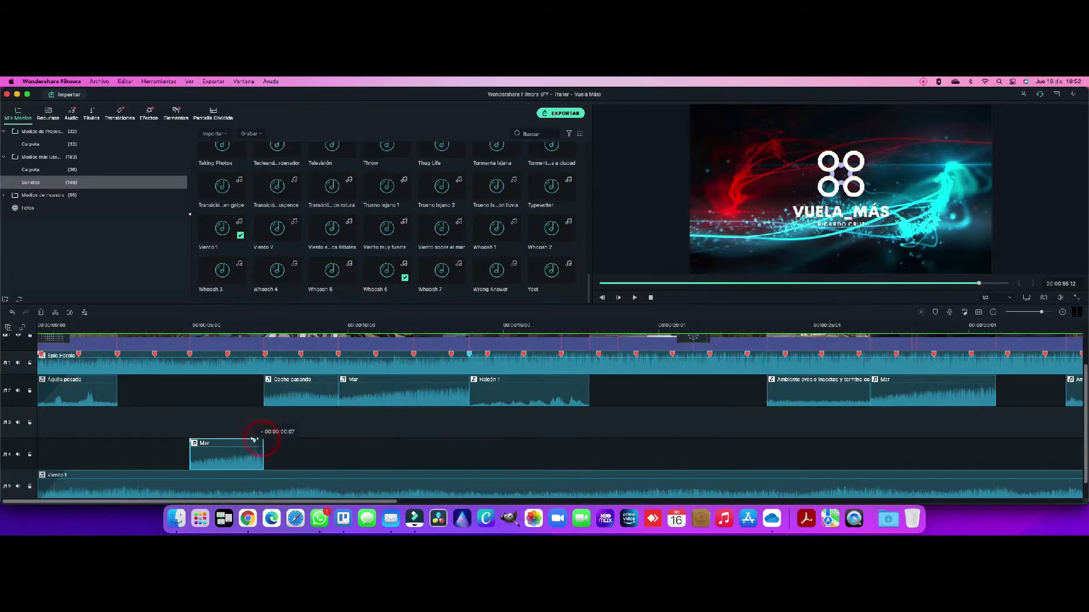
- Add a fade-out to the Mar sound on the fourth audio track and play that section
left_click_drag(254, 440, 238, 440)
left_click(270, 325)
left_click(214, 325)
key("space")
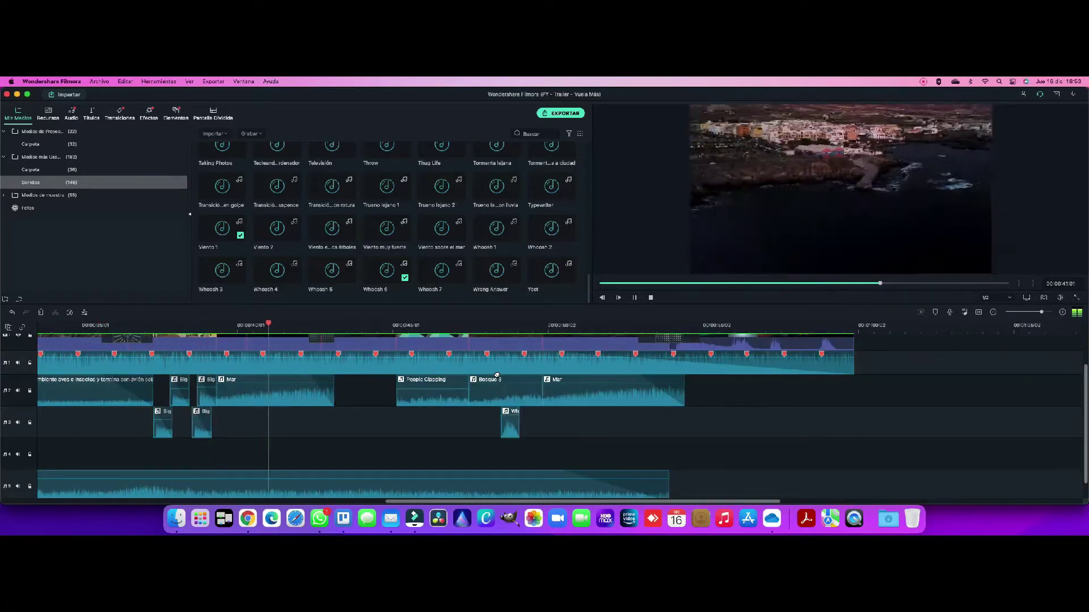
- Review the section before People Clapping and fill the gap in the second audio track with a trimmed copy of Mar
key("space")
left_click(389, 327)
key("space")
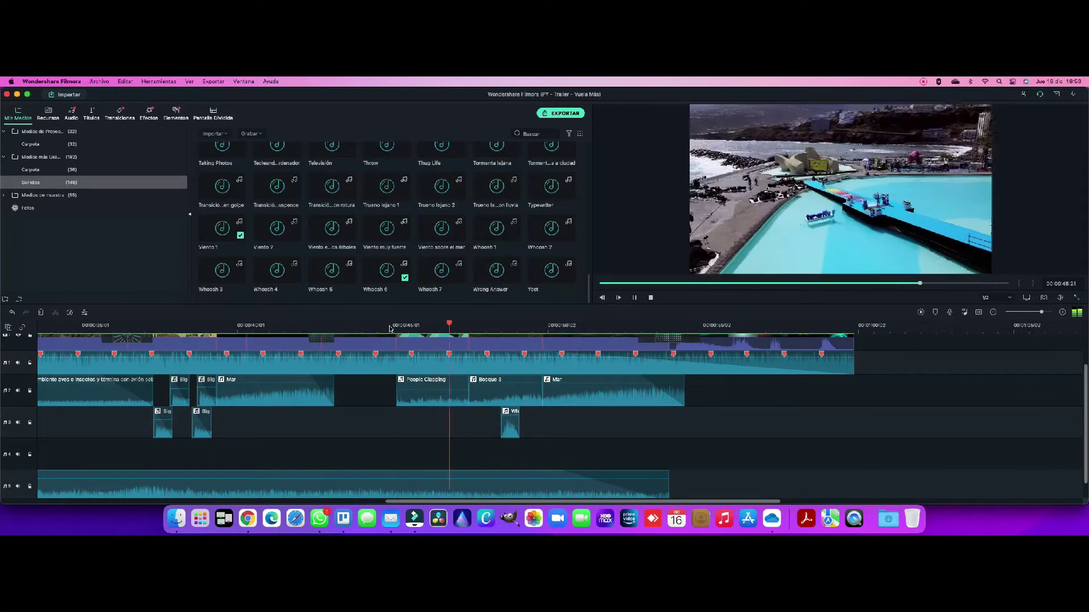
left_click(223, 327)
key("space")
key("space")
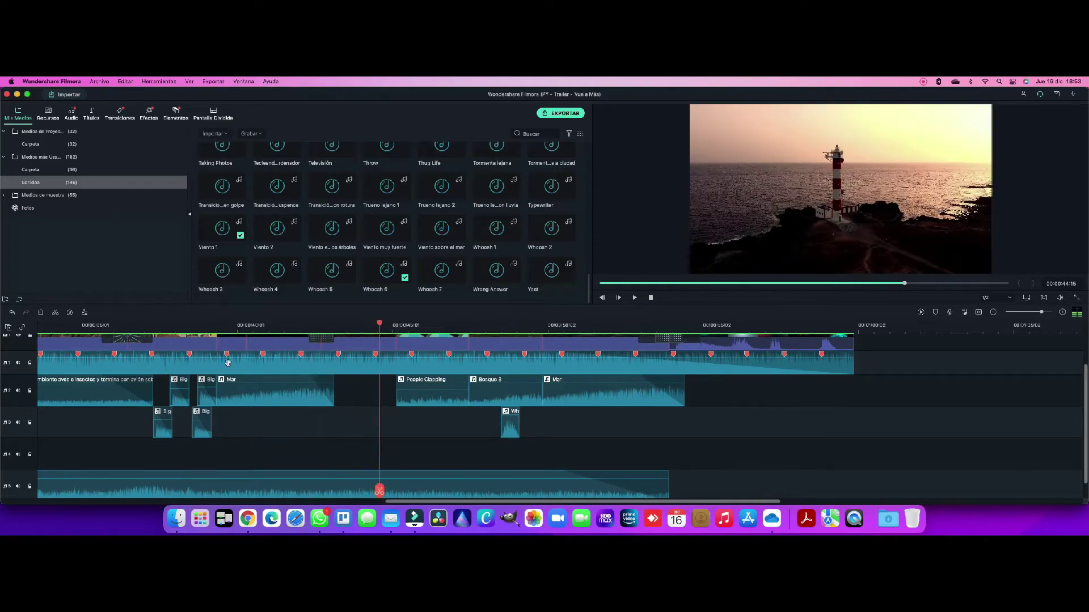
left_click(696, 323)
key("super+v")
left_click_drag(736, 392, 375, 450)
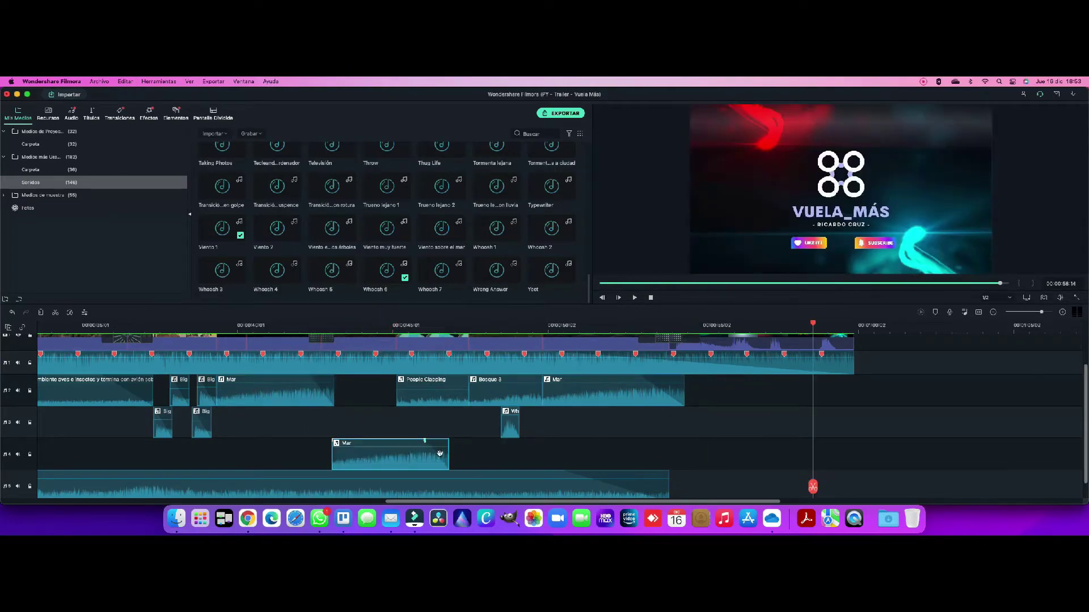
left_click_drag(339, 397, 334, 397)
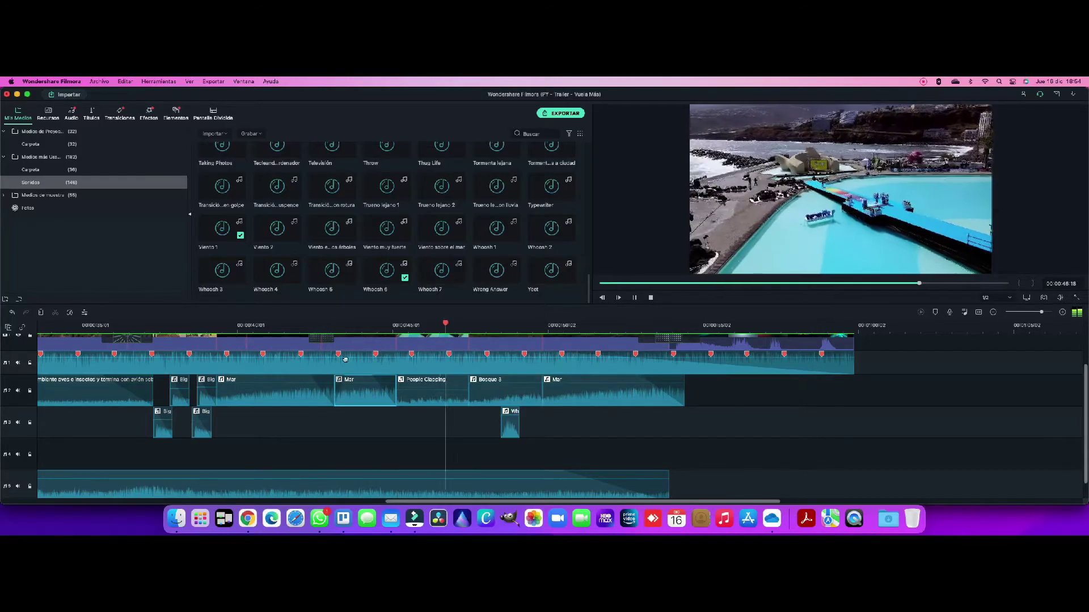
- Play the section leading into the pool clip and save the project
left_click(382, 329)
key("space")
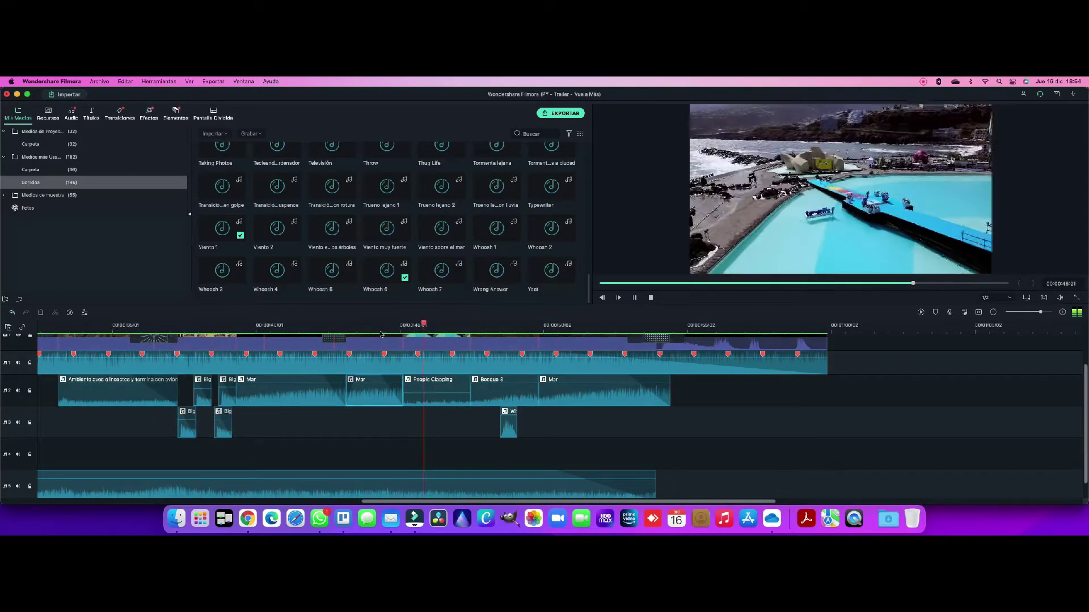
key("space")
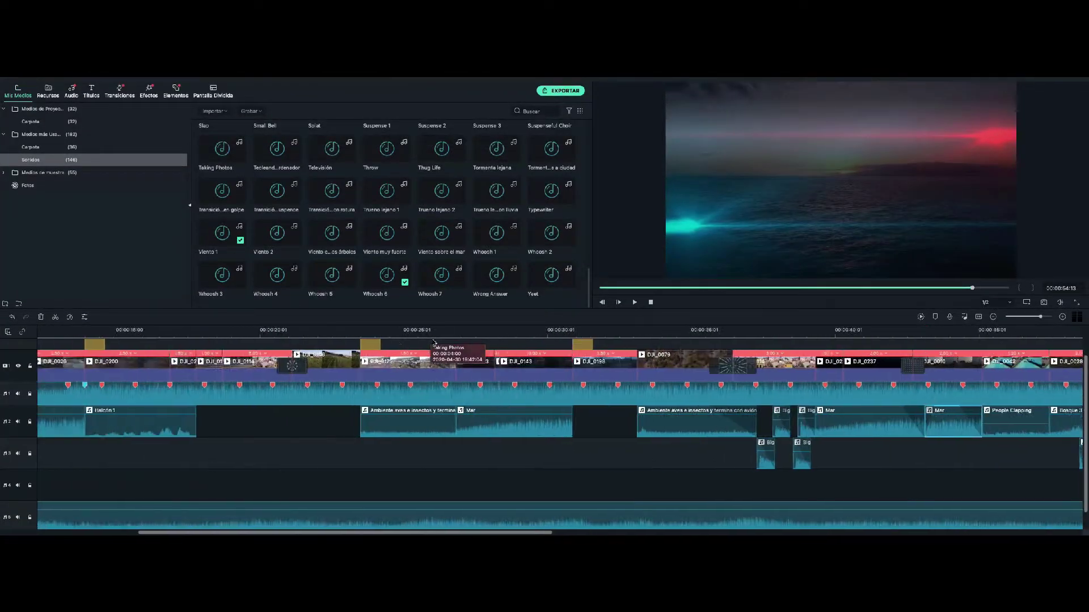
key("super+s")
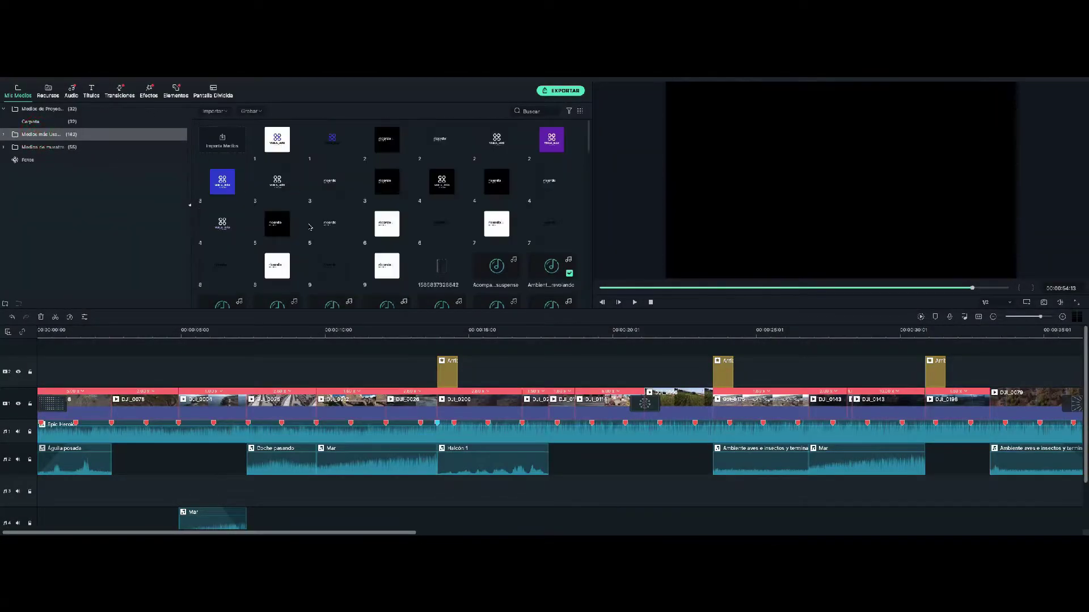
- Place the white VUELA_MÁS logo image on the second video track over the transition into the vineyard clip and play it
key("space")
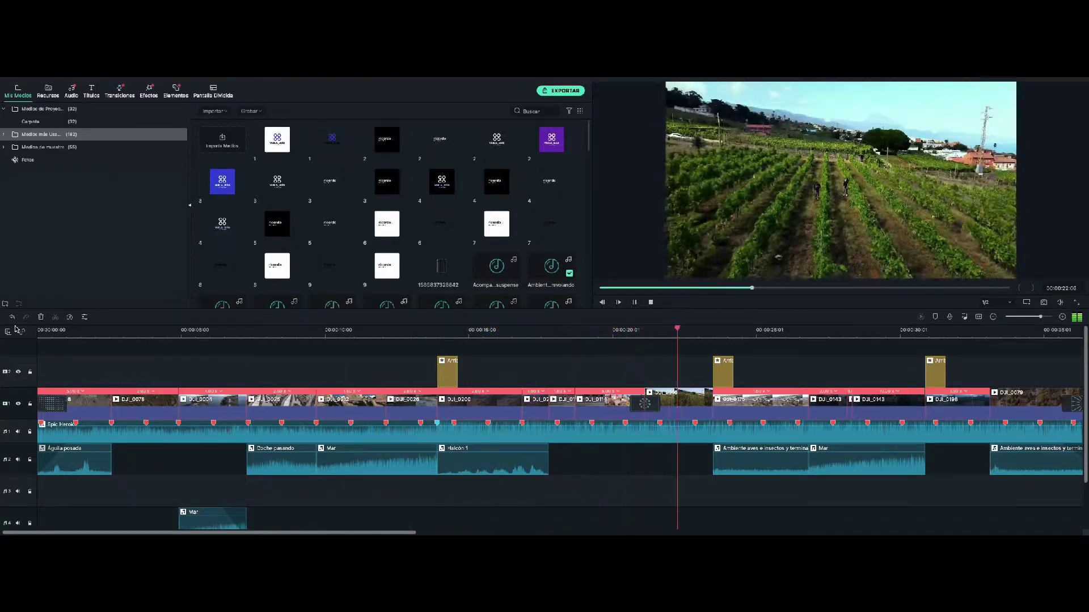
left_click_drag(277, 181, 519, 371)
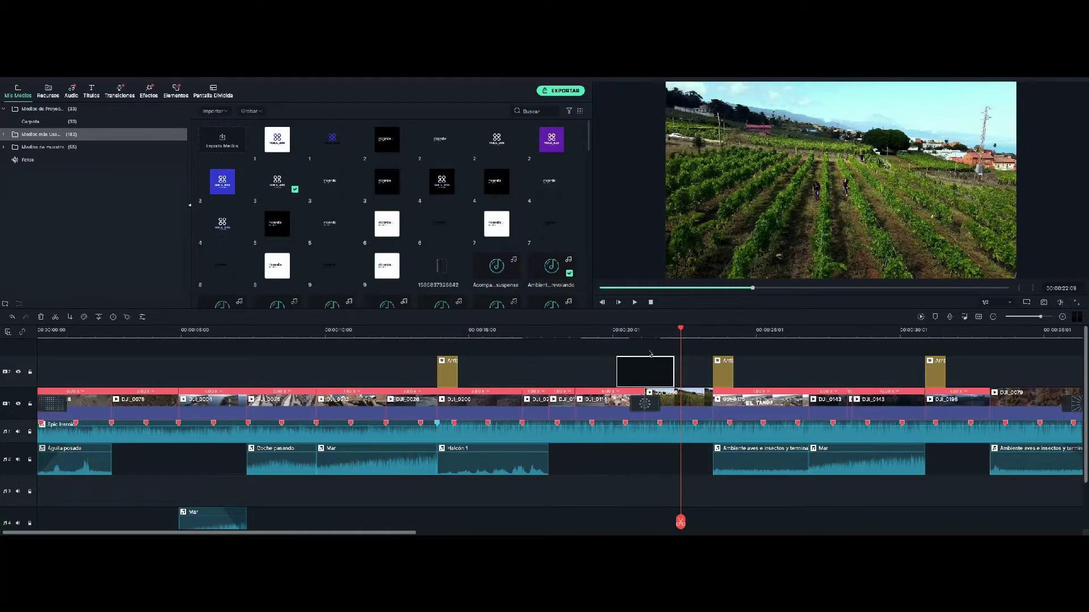
left_click_drag(650, 353, 650, 355)
left_click_drag(680, 329, 584, 330)
key("space")
key("space")
- Search the effects for "glitchy", apply Efecto Glitch to the logo clip, and render the timeline preview to play it
left_click(149, 92)
left_click(226, 111)
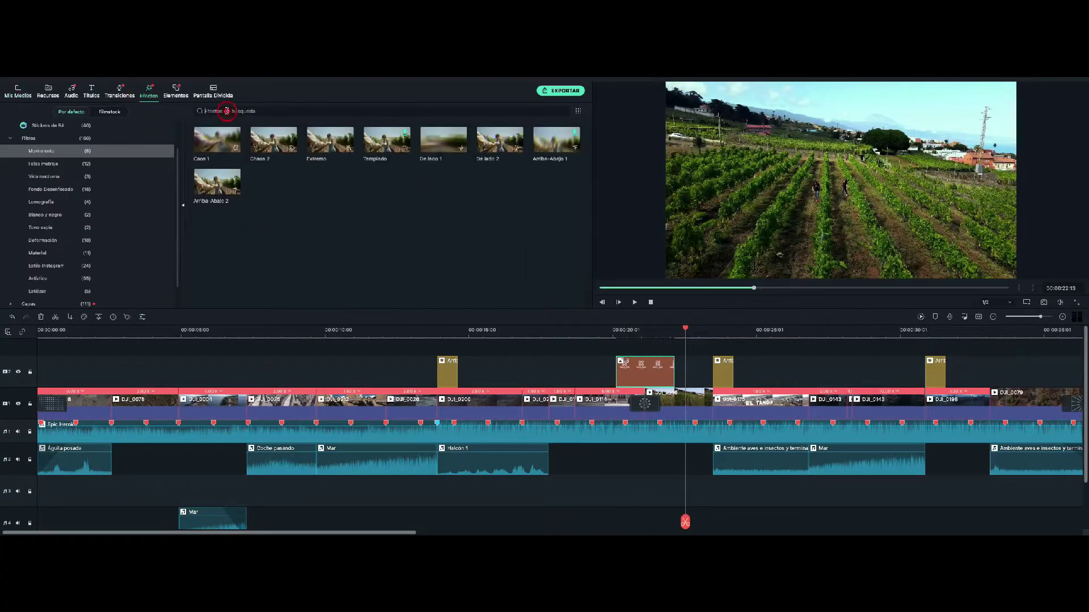
type("glitchy")
key("Return")
left_click_drag(385, 148, 629, 369)
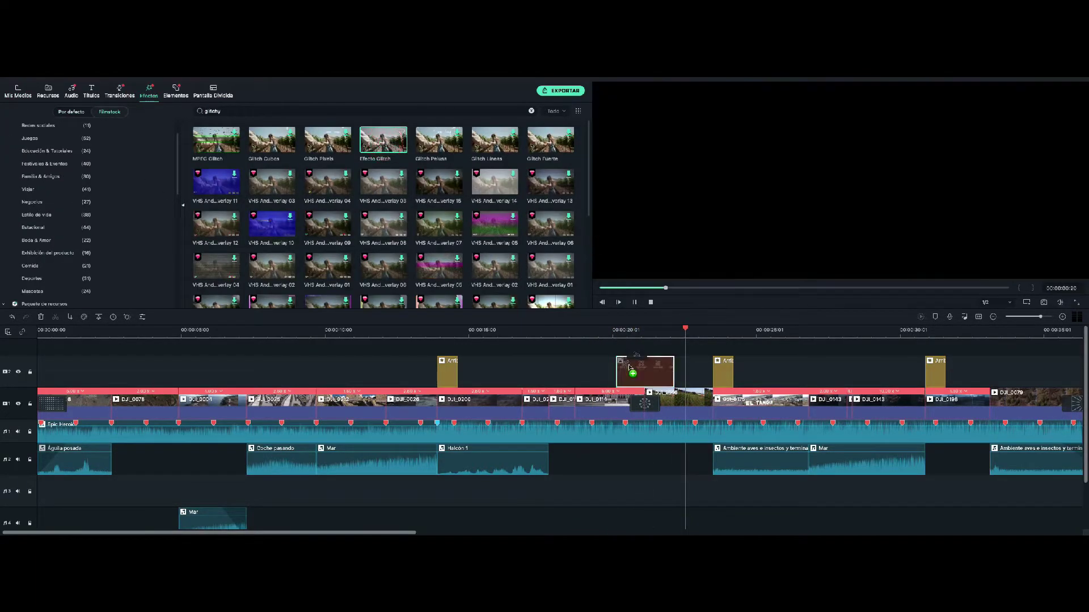
key("space")
key("space")
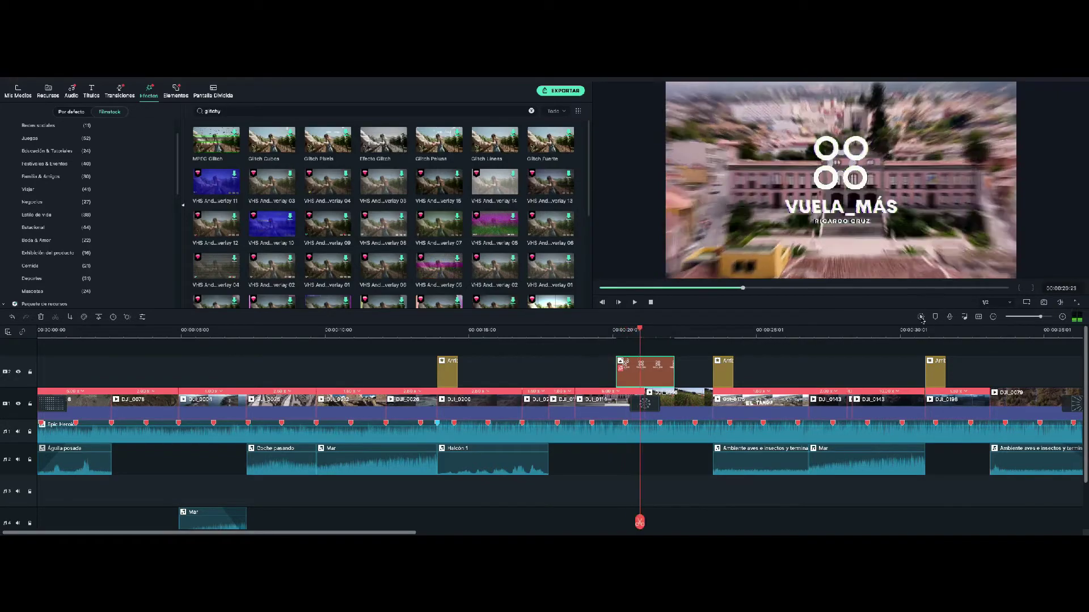
left_click(921, 317)
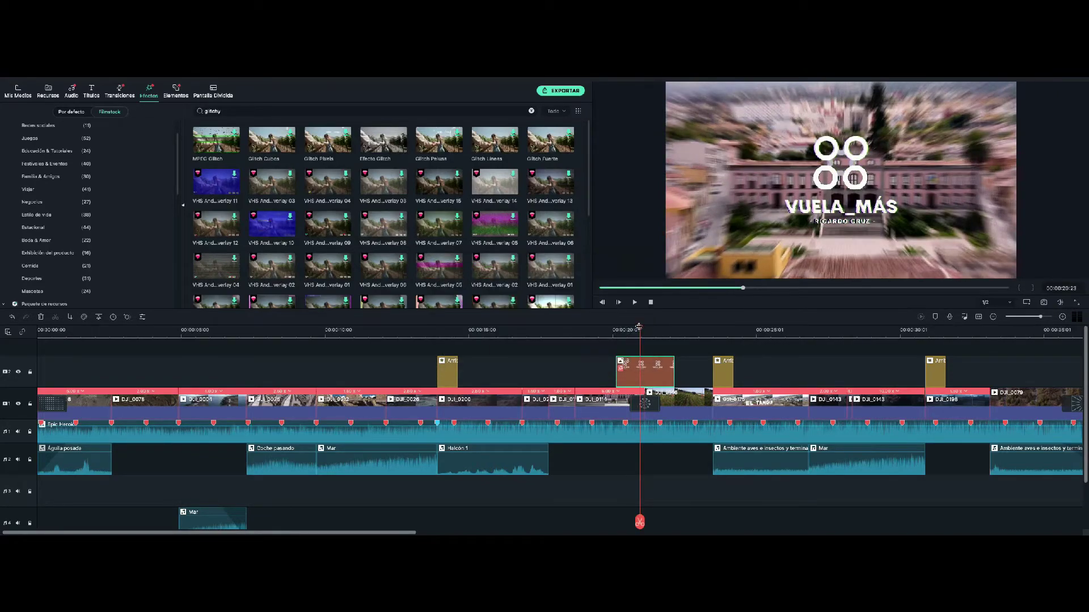
key("space")
key("space")
- Try Alfa values of 50 and 0 for the logo's Efecto Glitch and play the rendered preview
double_click(640, 375)
scroll(151, 247, "down", 10)
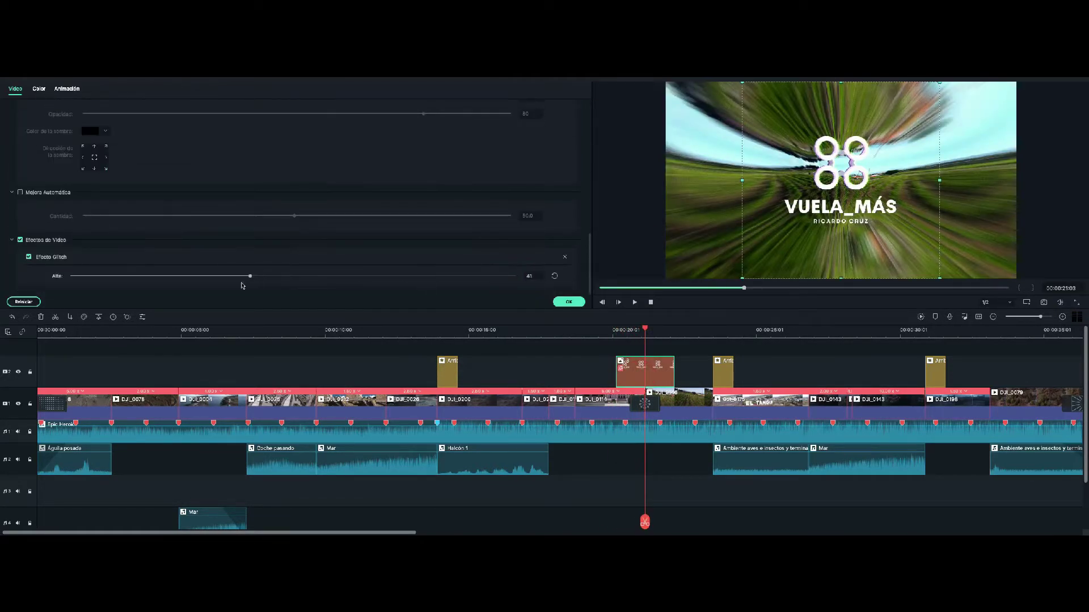
left_click_drag(250, 276, 69, 276)
left_click(588, 330)
left_click(568, 302)
left_click(920, 317)
key("space")
key("space")
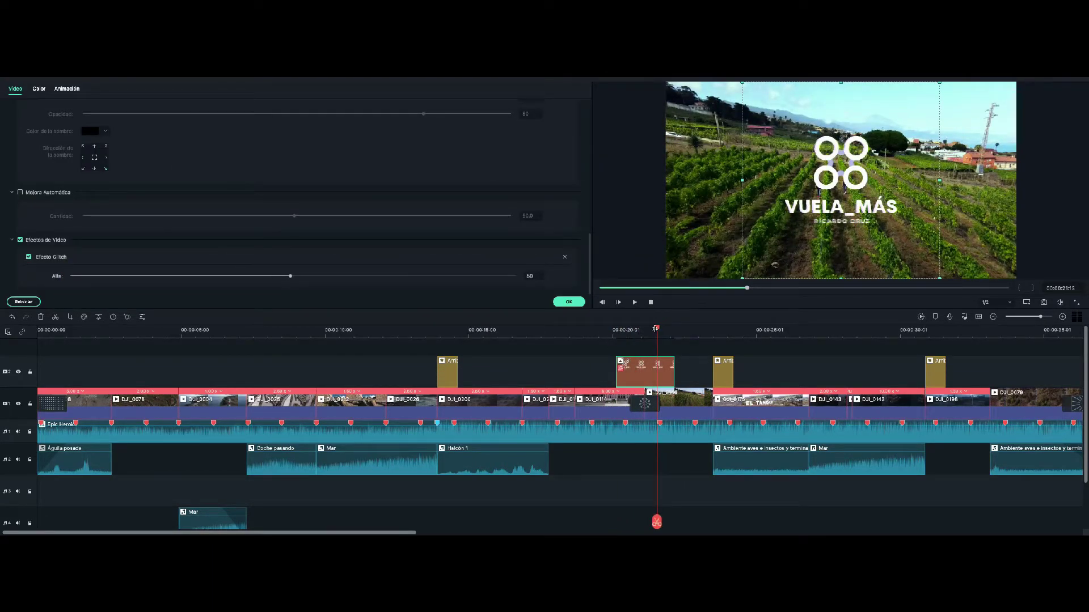
left_click_drag(656, 329, 598, 329)
left_click(922, 317)
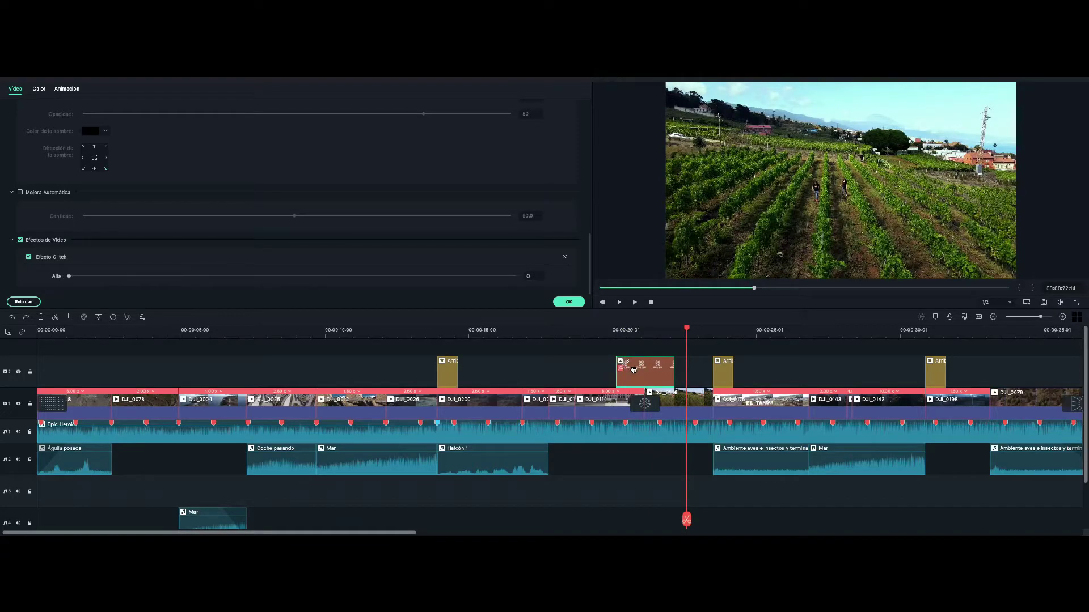
- Undo the Alfa change and the Efecto Glitch on the logo clip, and close its settings
key("super+z")
key("super+z")
left_click(569, 302)
- Try the Glitch Líneas overlay above the logo at the logo clip's length, play the rendered preview, and delete the overlay
left_click(176, 91)
left_click(149, 91)
left_click(56, 139)
left_click(64, 147)
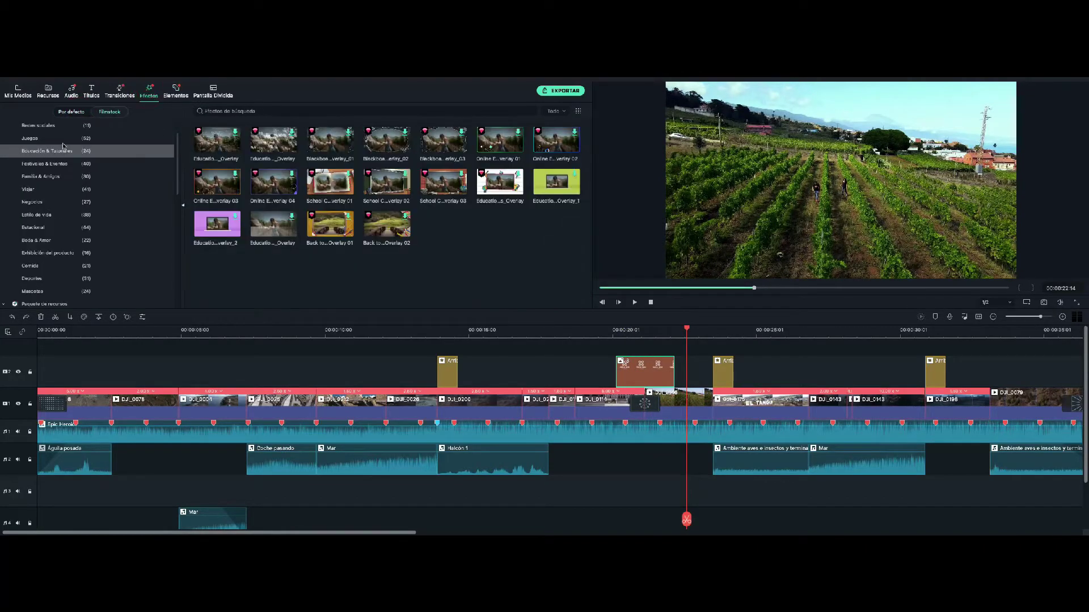
scroll(63, 146, "up", 2)
left_click(72, 112)
left_click(51, 190)
scroll(375, 244, "down", 4)
scroll(379, 251, "up", 3)
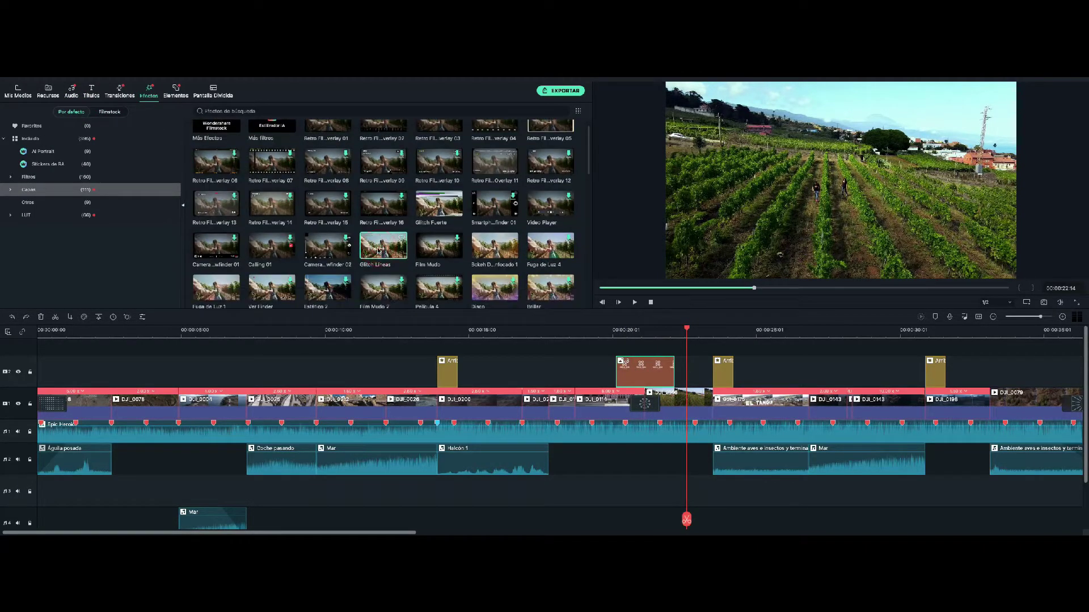
left_click(382, 250)
left_click_drag(393, 250, 771, 343)
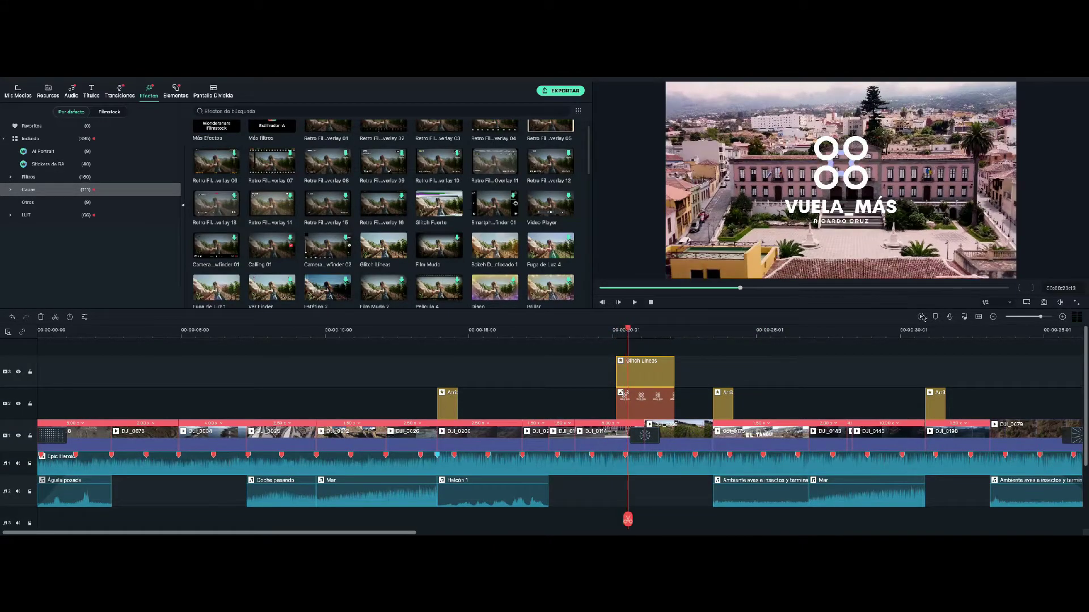
key("Return")
key("space")
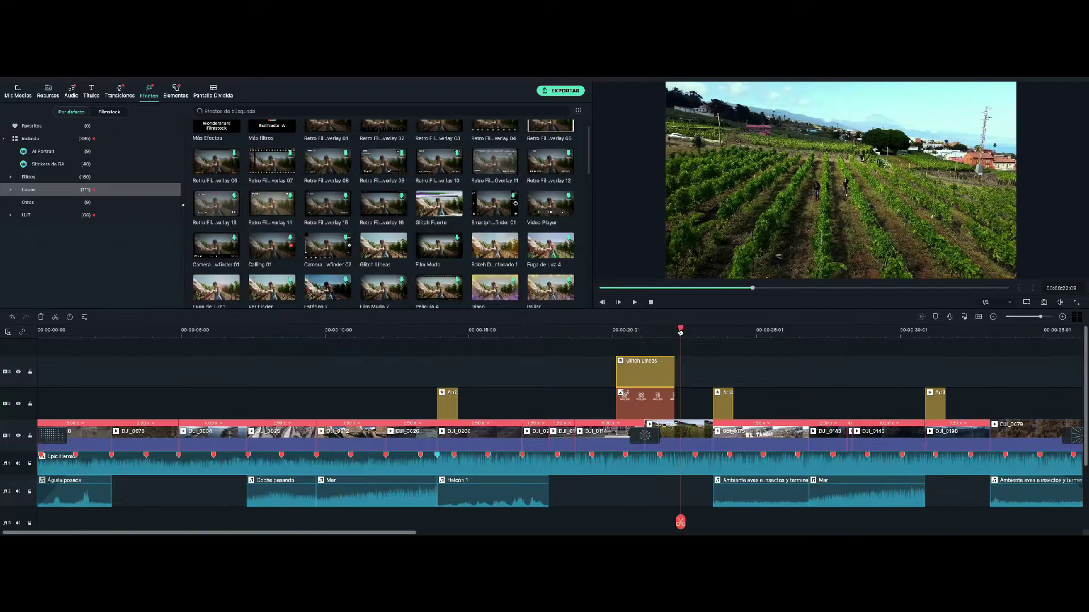
left_click(596, 331)
key("Delete")
- Examine the overlay, filter and LUT categories for another glitch-style effect for the logo
scroll(196, 188, "up", 2)
scroll(226, 215, "down", 3)
scroll(227, 215, "up", 2)
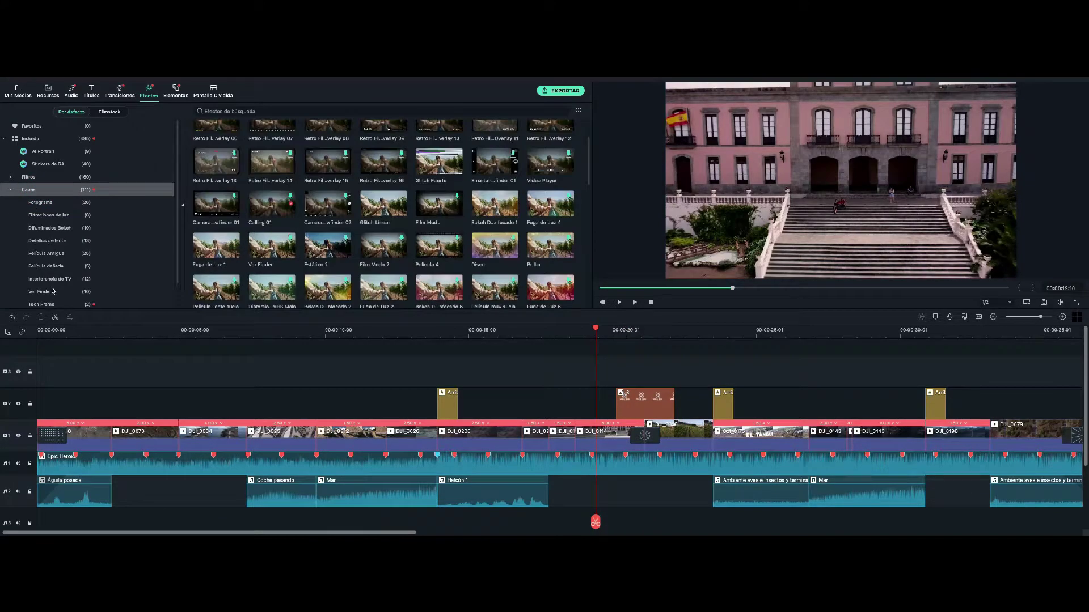
left_click(52, 254)
scroll(53, 278, "down", 1)
left_click(53, 282)
left_click(31, 153)
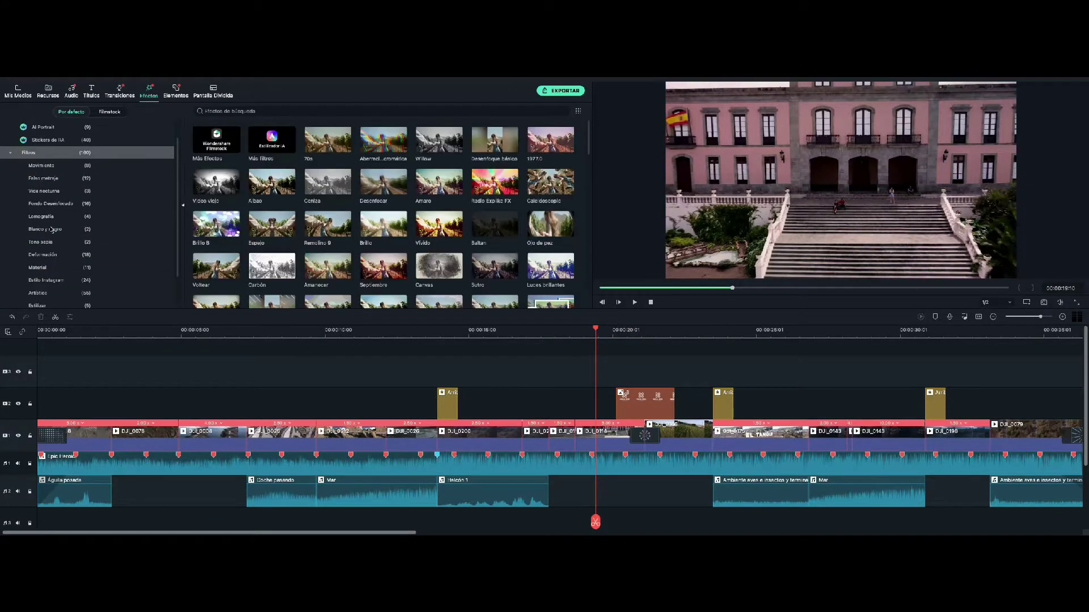
scroll(35, 170, "up", 1)
left_click(45, 190)
scroll(42, 239, "down", 3)
left_click(31, 246)
left_click(46, 229)
left_click(44, 291)
left_click(44, 304)
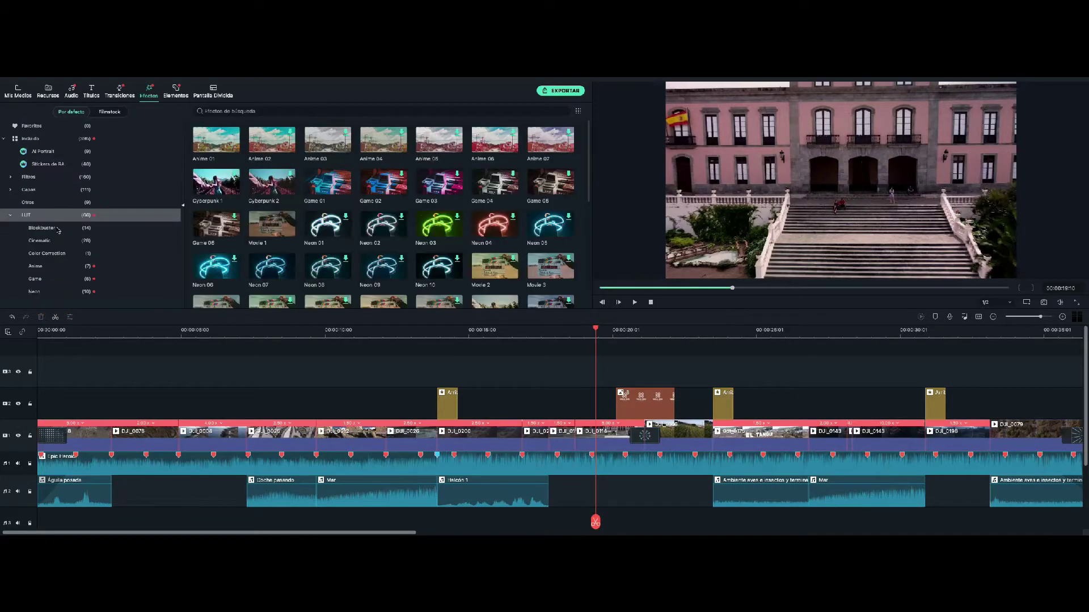
left_click(58, 241)
- Add the Aberración cromática filter from the Deformación category to the logo and play the rendered preview
left_click(38, 176)
scroll(52, 240, "down", 1)
left_click(51, 253)
left_click_drag(217, 140, 755, 369)
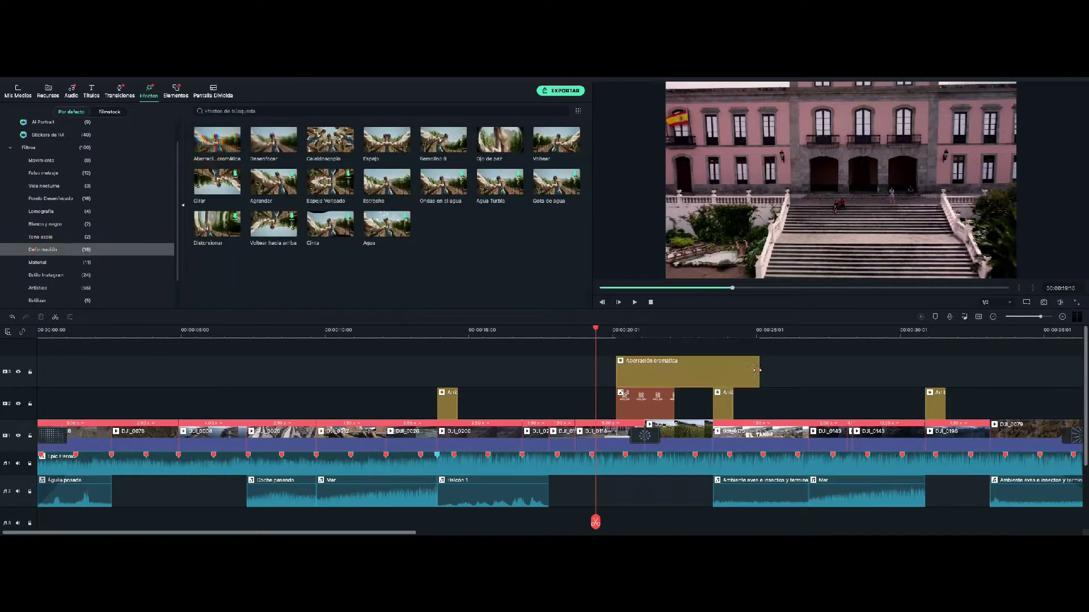
key("Return")
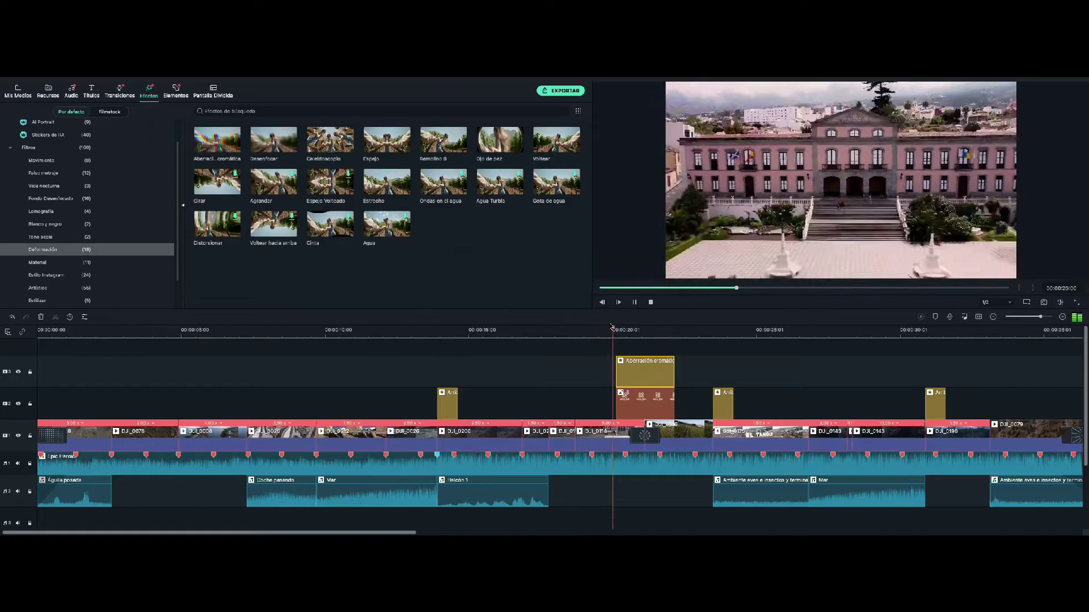
left_click(920, 317)
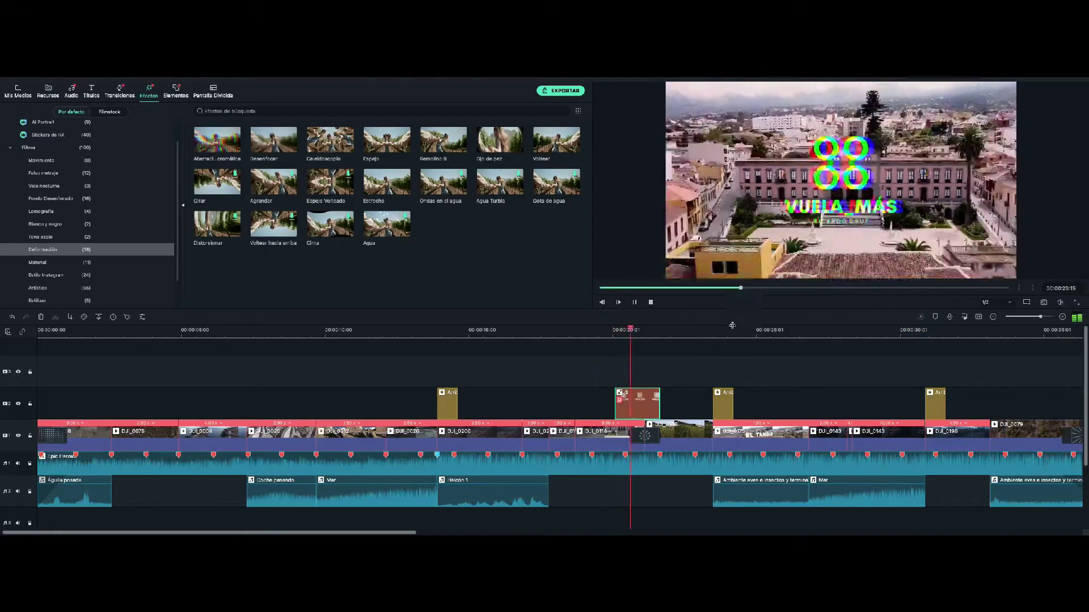
- Add short Extremo movement filters over the start and end of the logo clip and play the rendered preview
left_click(41, 161)
left_click_drag(330, 139, 620, 372)
left_click(920, 317)
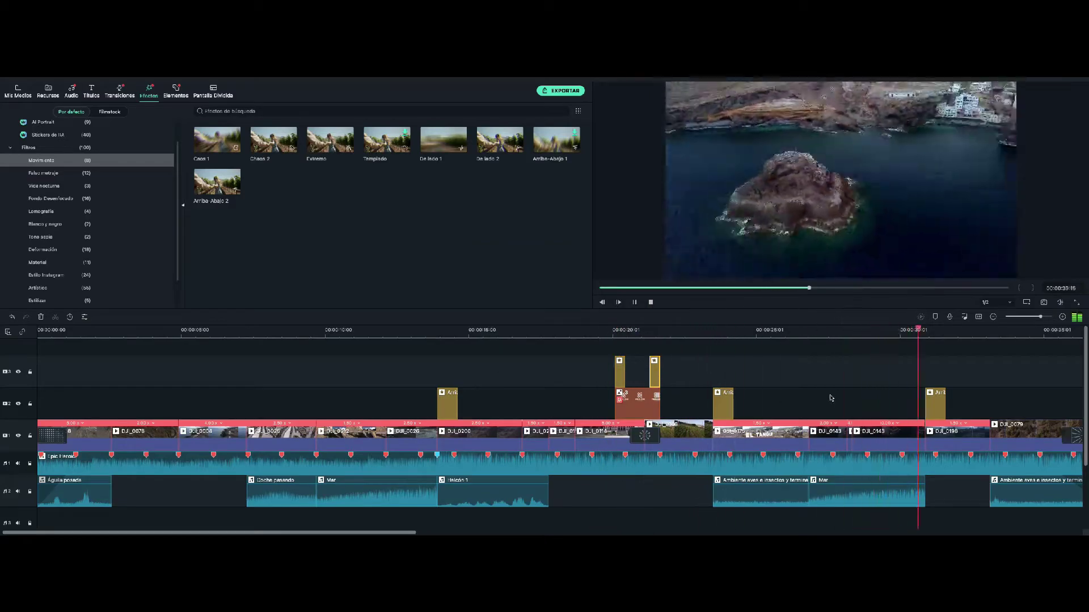
- Copy the logo and its two movement filters to the transition into the lighthouse clip, and save the project
left_click(256, 332)
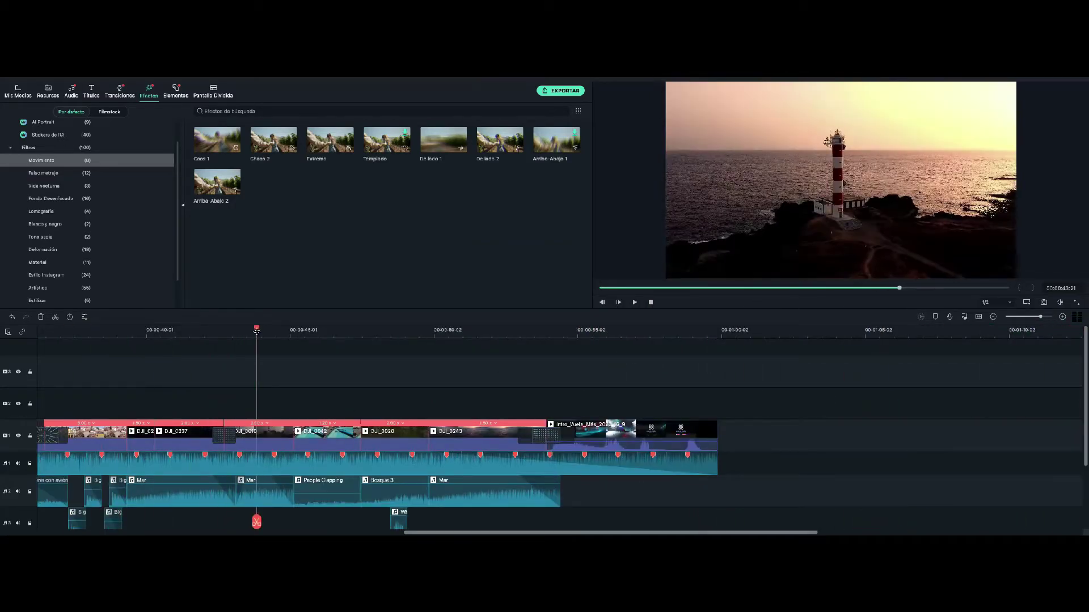
left_click_drag(257, 331, 219, 331)
scroll(283, 386, "left", 10)
left_click_drag(345, 409, 289, 371)
key("super+c")
key("super+v")
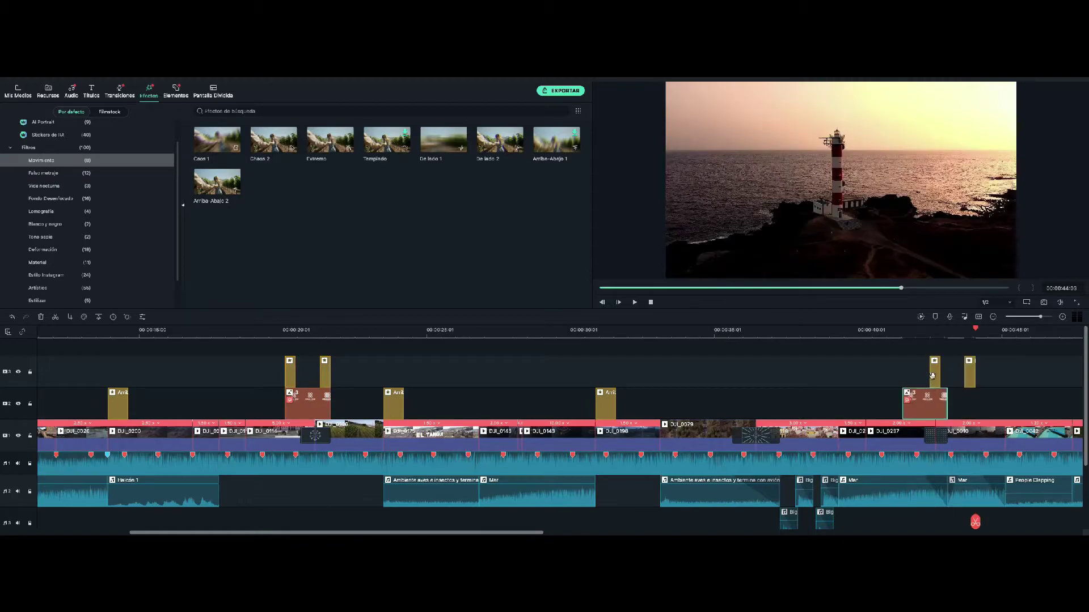
key("ctrl+s")
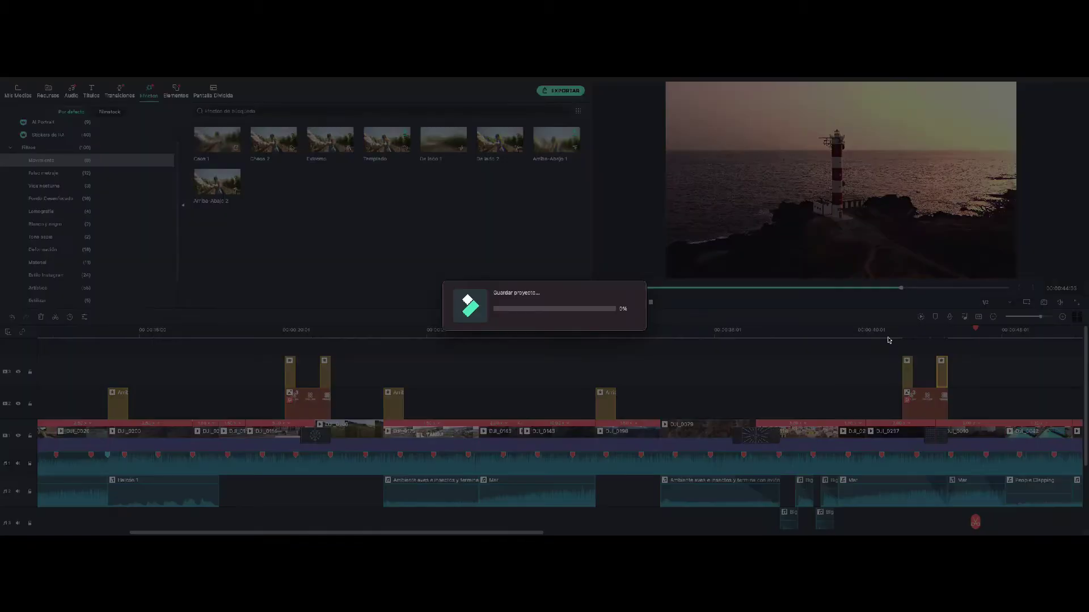
- Play the copied logo over the lighthouse transition and render the timeline preview to check it
left_click(861, 337)
key("space")
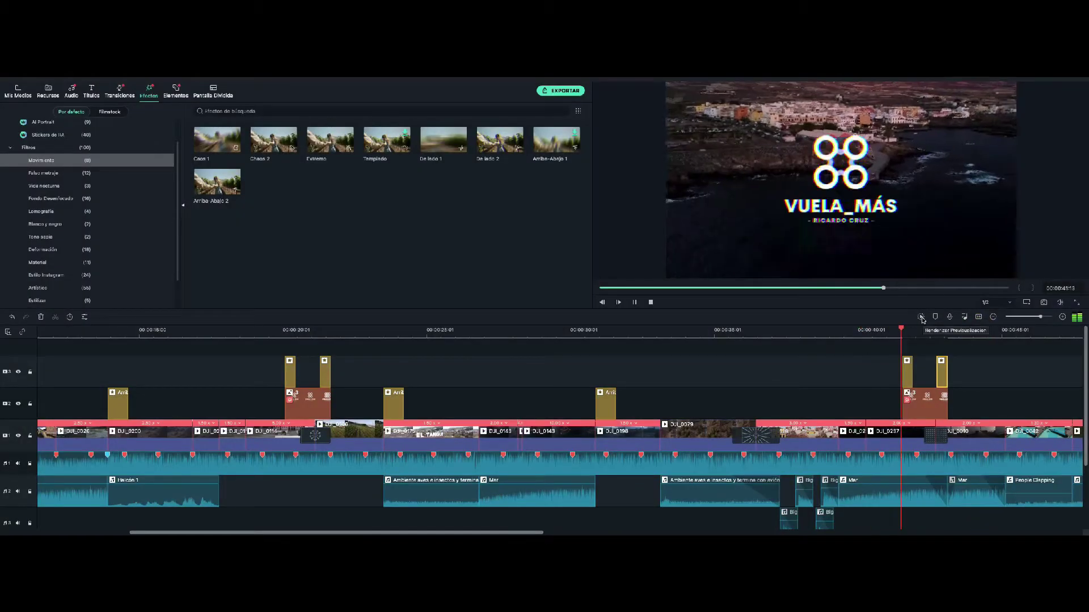
left_click(921, 319)
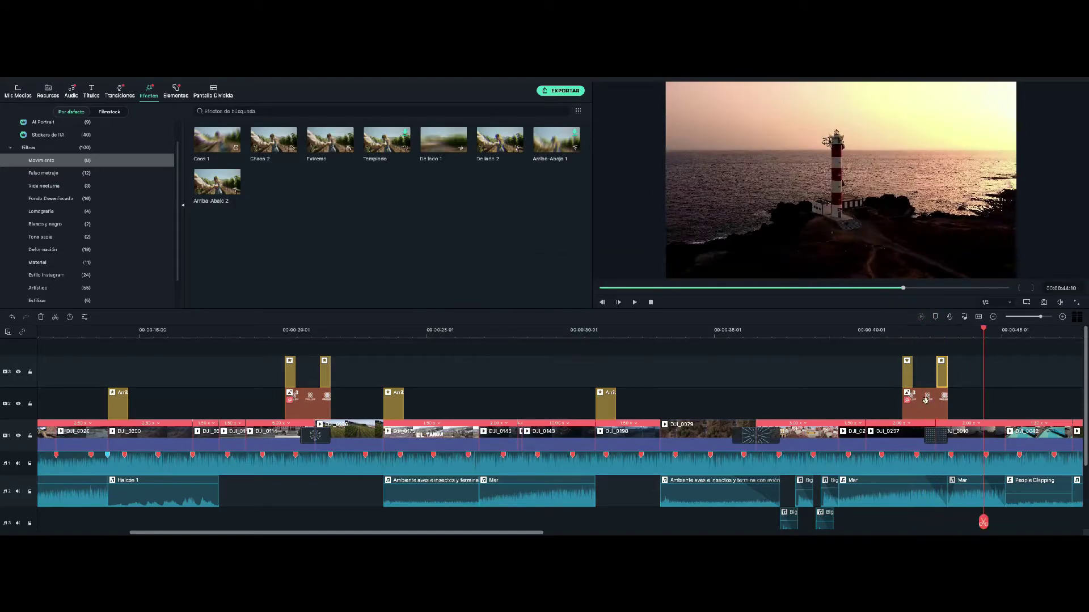
left_click(919, 317)
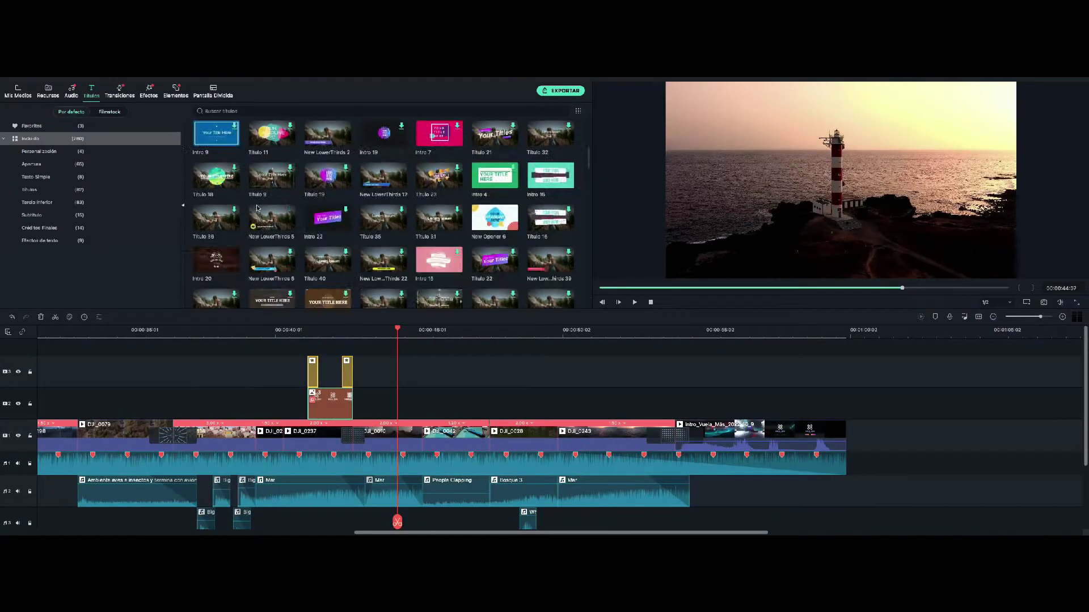
- Find the Shake It Up Pack among the Filmstock titles and place Shake It Up Pack Title 01 above the DJI_0243 clip
scroll(48, 258, "down", 5)
scroll(43, 187, "up", 4)
left_click(43, 204)
scroll(45, 187, "up", 8)
left_click(45, 177)
left_click(45, 163)
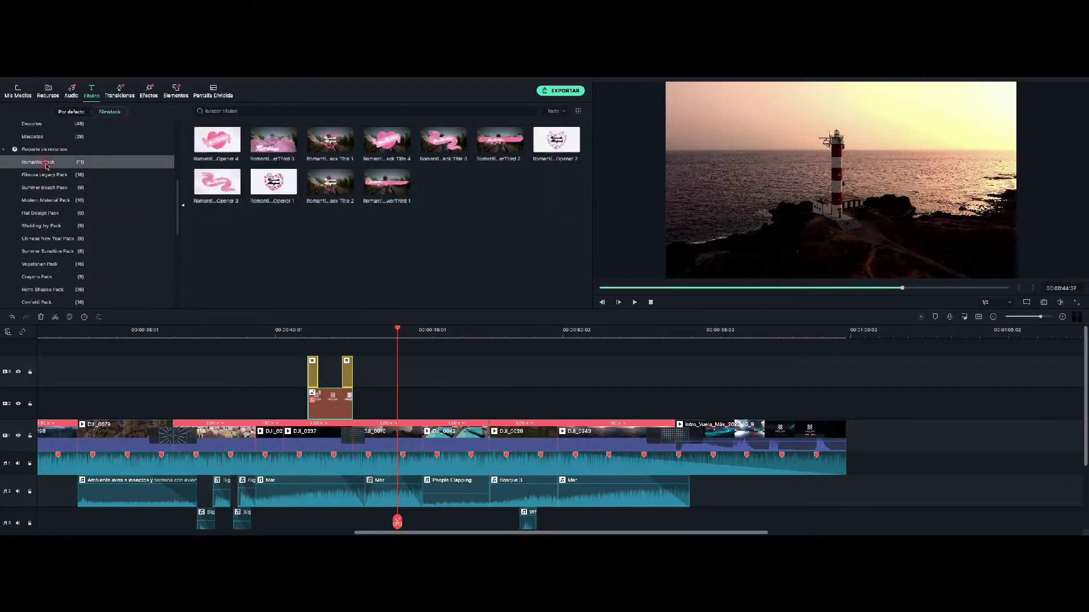
scroll(45, 215, "down", 10)
left_click(42, 238)
left_click(40, 224)
left_click(40, 201)
left_click_drag(217, 140, 560, 404)
- Open the title's advanced editor, remove its background video and extra text layers, and change the remaining text to 2021
double_click(616, 405)
left_click(360, 478)
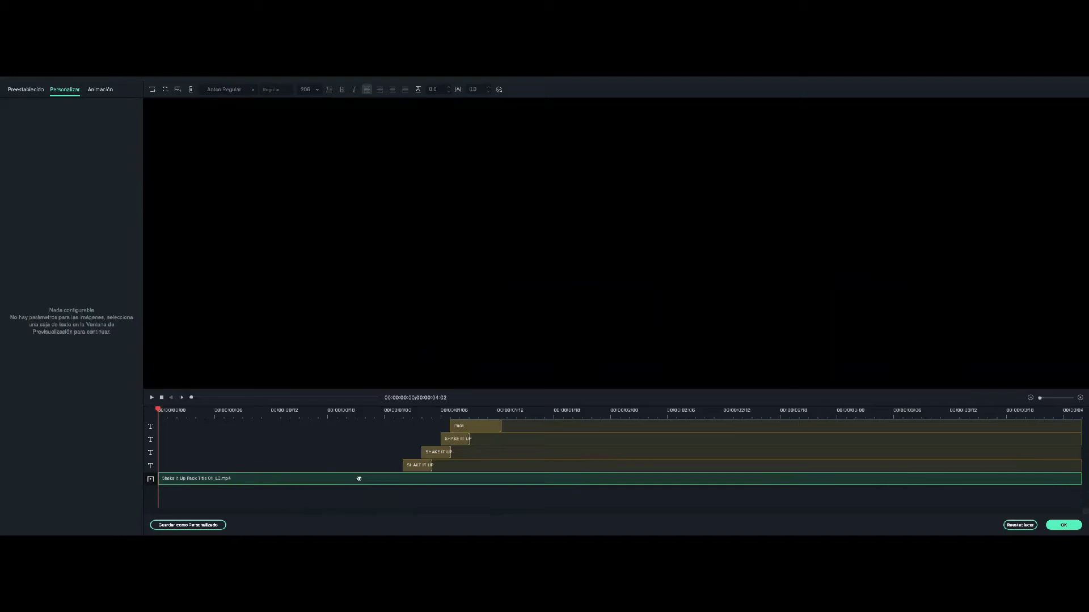
key("Delete")
left_click(742, 298)
key("Delete")
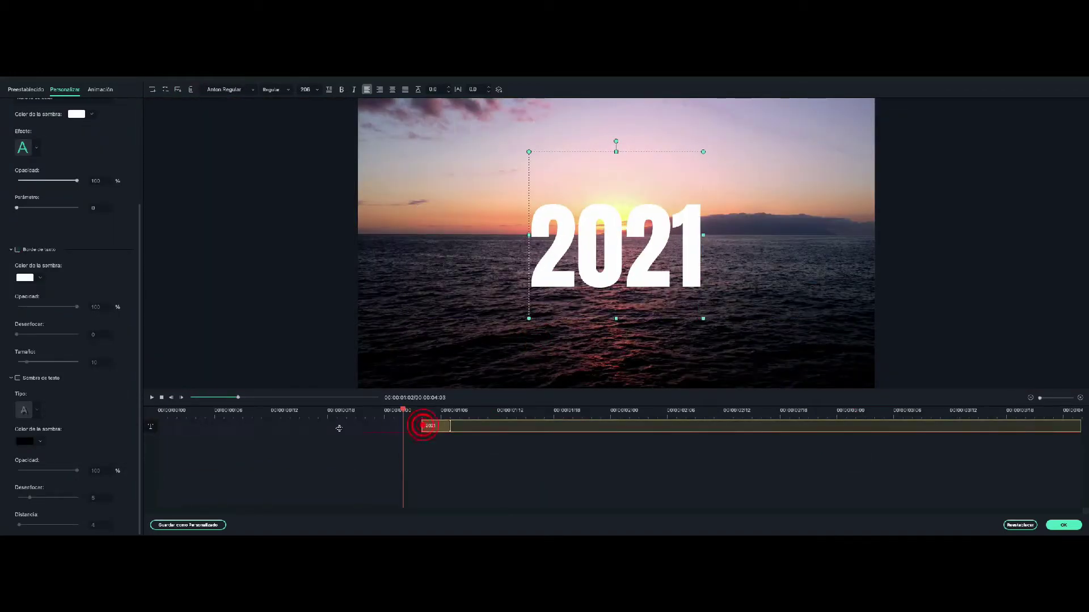
- Choose an animation for the 2021 text, adjust its timing, and fit the title to the end of the DJI_0243 clip
left_click(101, 89)
left_click(107, 125)
left_click_drag(618, 426, 423, 426)
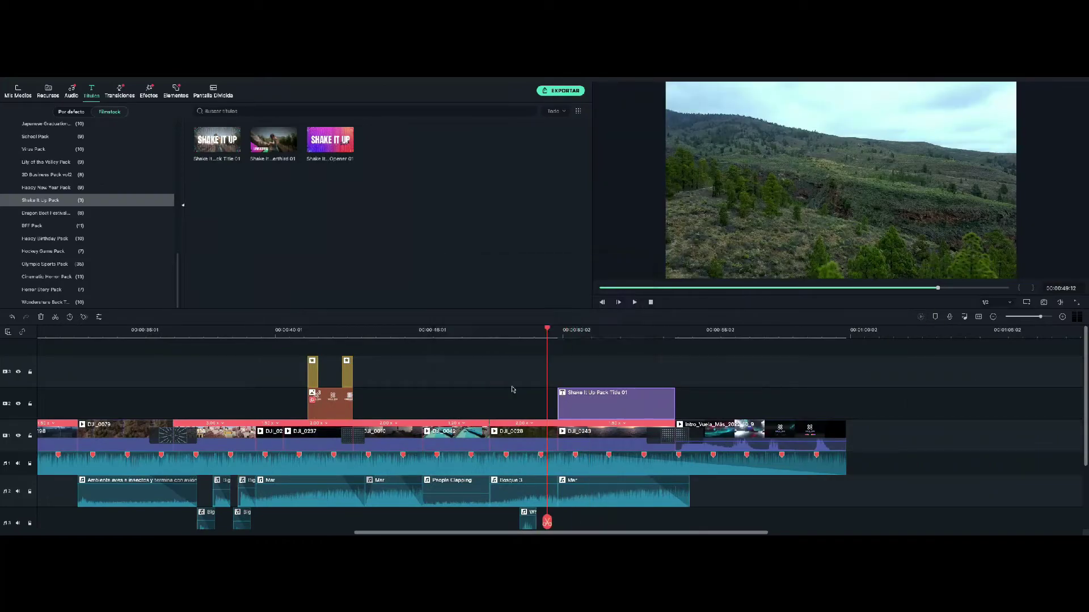
left_click_drag(675, 398, 699, 398)
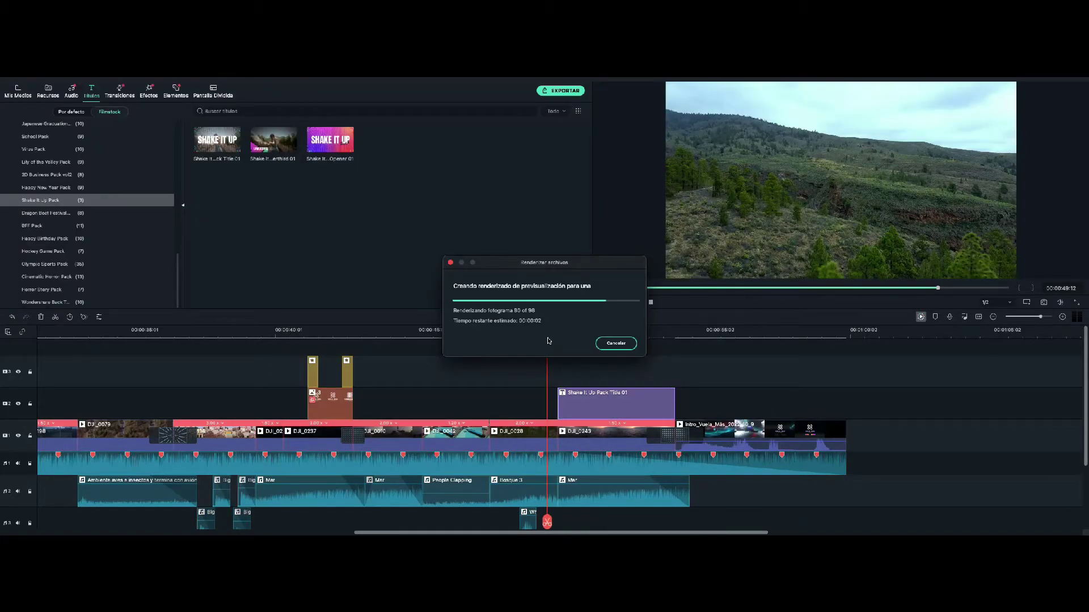
- Reopen the advanced title editor, centre the 2021 text in the frame, and set its character spacing to 17
left_click(339, 175)
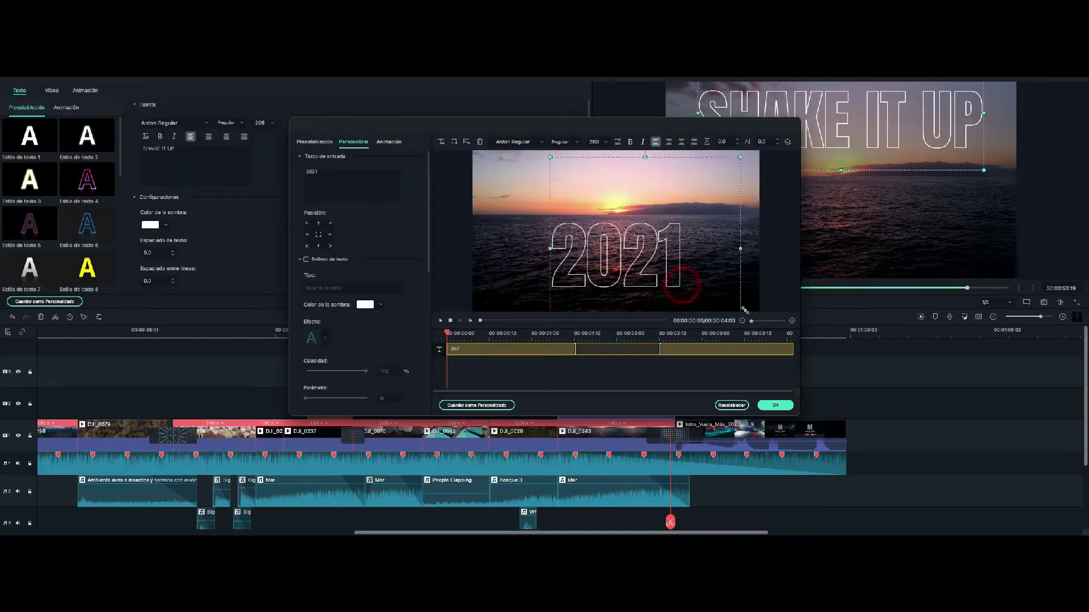
left_click(681, 142)
left_click(605, 142)
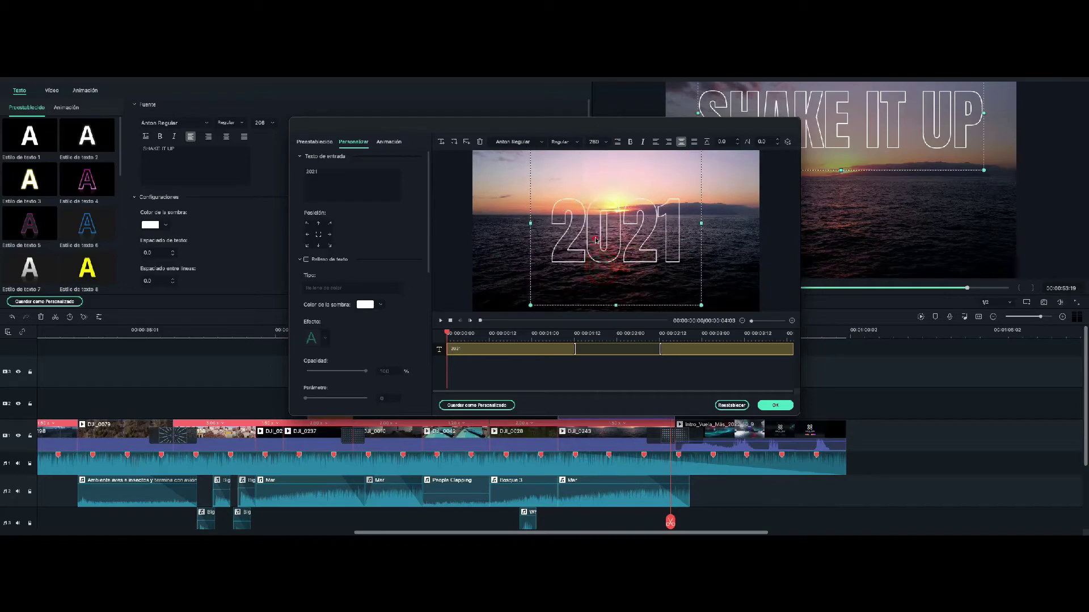
double_click(595, 241)
left_click(597, 142)
left_click(596, 142)
left_click_drag(615, 241, 596, 219)
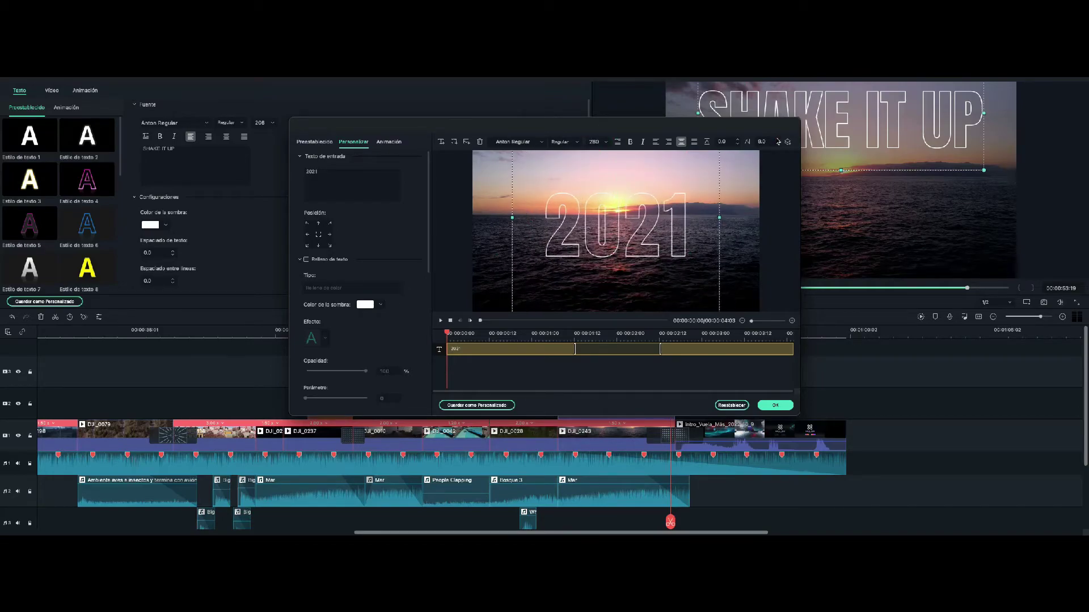
left_click(577, 143)
left_click(541, 141)
left_click(741, 253)
- Try the preset styles Estilo de texto 23 and 20 on the 2021 text and apply Estilo de texto 18
left_click(328, 141)
scroll(327, 341, "down", 10)
left_click(326, 390)
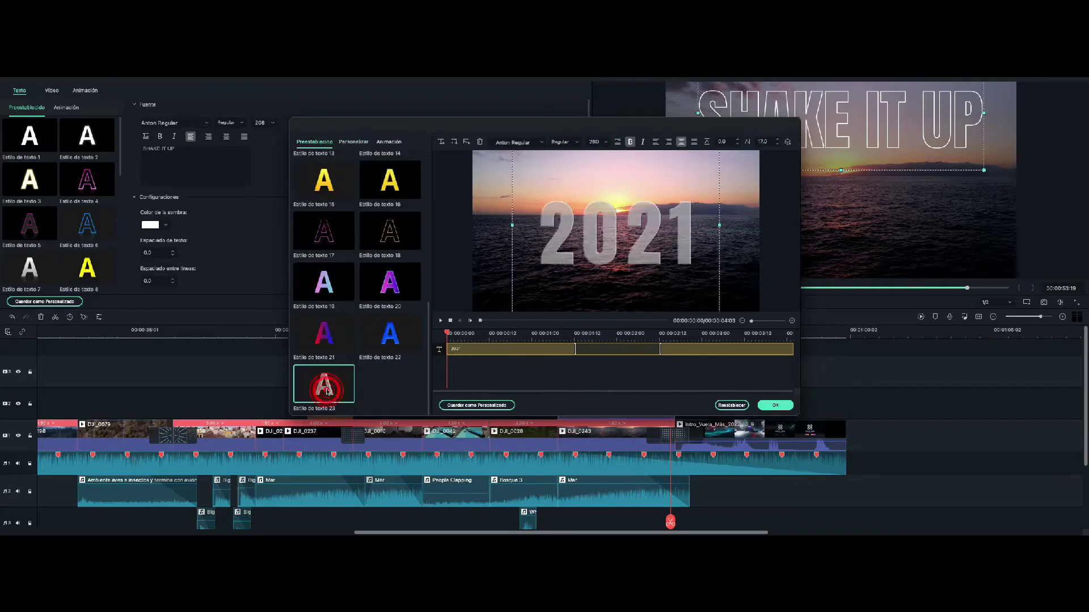
left_click(396, 289)
left_click(391, 238)
scroll(394, 284, "up", 5)
scroll(394, 287, "down", 4)
scroll(396, 347, "up", 3)
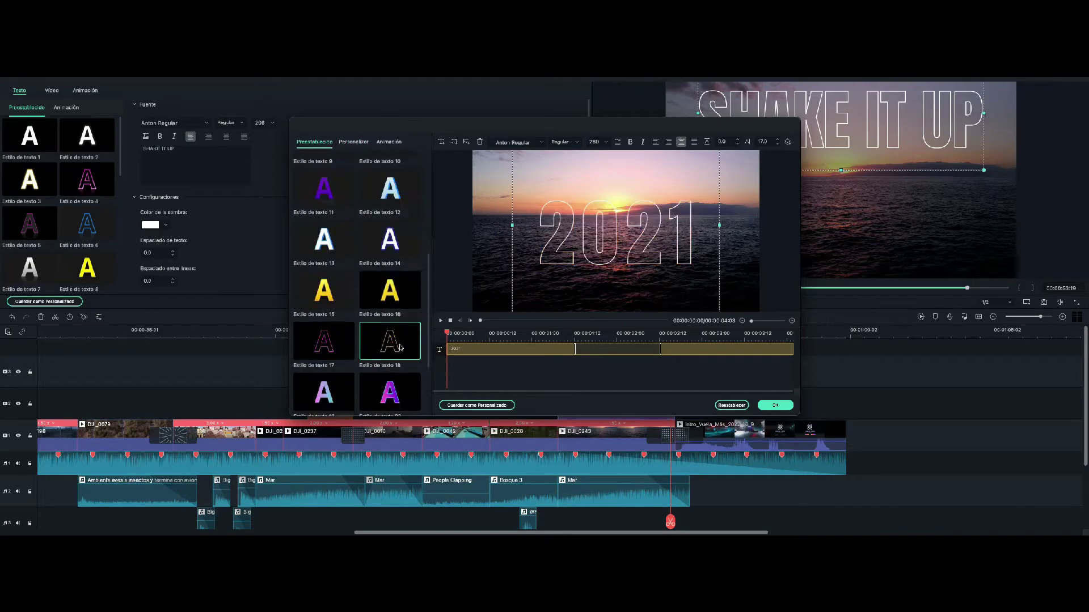
scroll(396, 348, "down", 3)
- Set the 2021 text border size to 4, try a border blur, and set the border colour to Blanco
left_click(354, 141)
scroll(310, 289, "down", 10)
scroll(309, 289, "up", 1)
left_click_drag(309, 290, 402, 296)
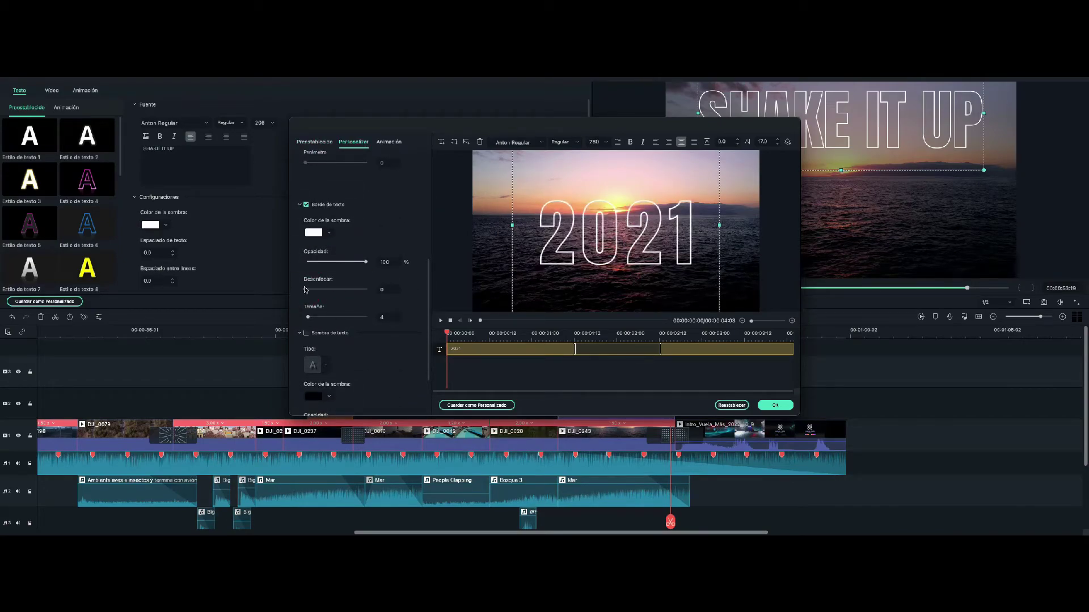
left_click(313, 233)
left_click(352, 252)
left_click(332, 309)
left_click(339, 252)
left_click(329, 374)
left_click(403, 221)
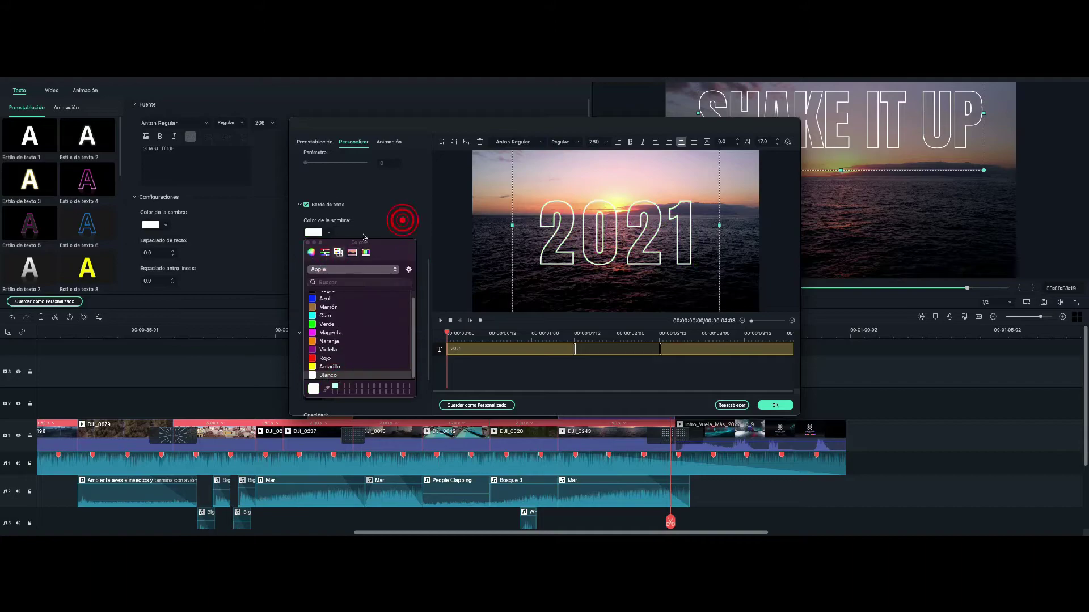
- Turn on the 2021 text's colour fill, choose a fill effect, and raise its Parámetro value
scroll(403, 221, "up", 5)
left_click(307, 248)
left_click(324, 264)
left_click(324, 317)
left_click(324, 264)
left_click(325, 338)
left_click_drag(330, 325, 350, 325)
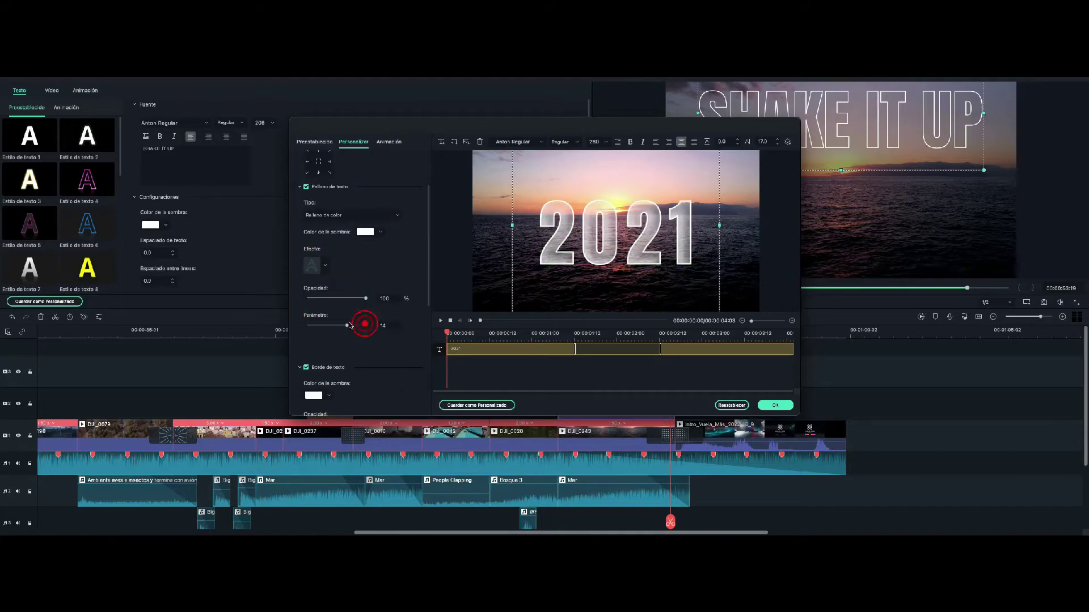
- Lower the 2021 fill opacity to 36% and try a text shadow with a border blur of 20 and size of 0
scroll(371, 342, "down", 5)
left_click(306, 410)
scroll(306, 391, "down", 5)
left_click_drag(309, 406, 270, 399)
left_click(307, 337)
left_click(314, 310)
left_click(360, 301)
left_click(307, 410)
scroll(317, 391, "down", 2)
left_click_drag(366, 341, 345, 344)
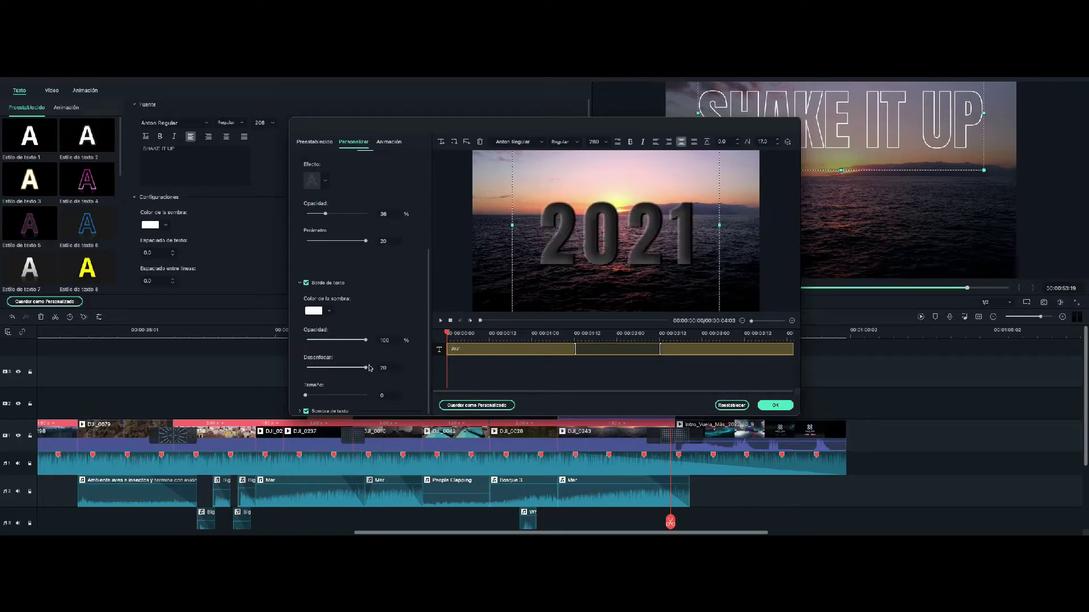
- Turn off the 2021 text's shadow and set its border blur to 0
left_click(329, 322)
left_click(328, 464)
left_click(300, 346)
left_click_drag(308, 405, 322, 405)
left_click(307, 259)
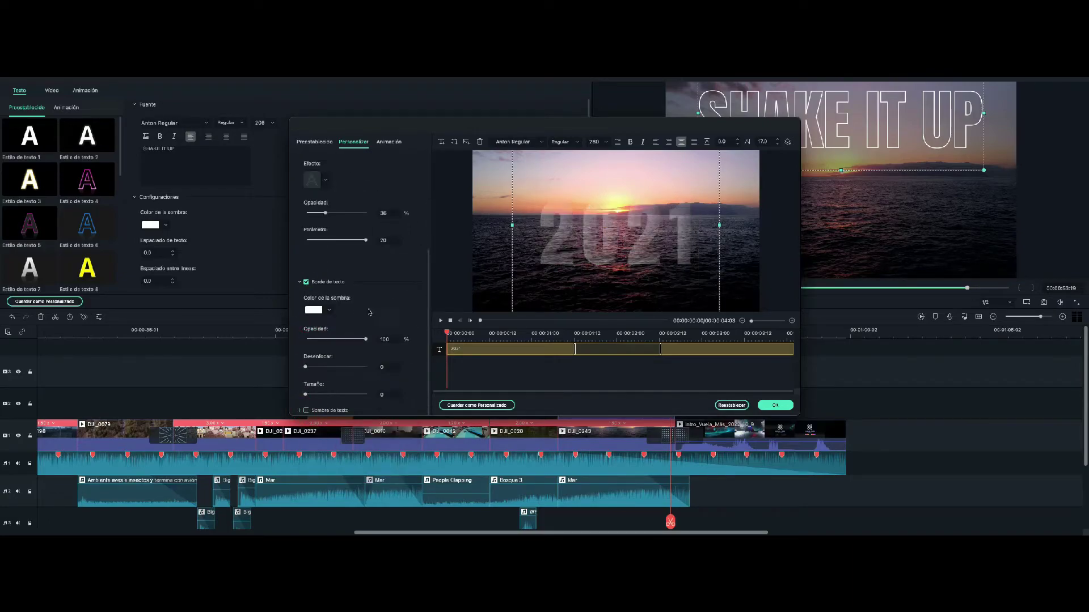
- Change the 2021 fill to a gradient starting with orange, and apply the title changes
scroll(363, 304, "down", 2)
left_click(380, 269)
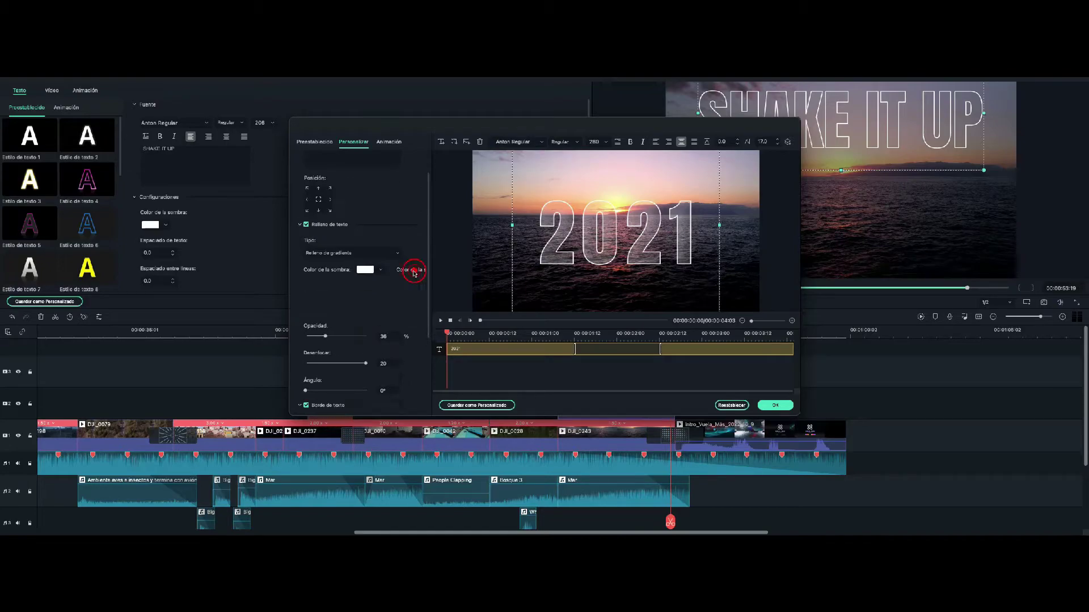
left_click(392, 352)
left_click(364, 290)
left_click_drag(429, 338, 439, 335)
left_click(342, 338)
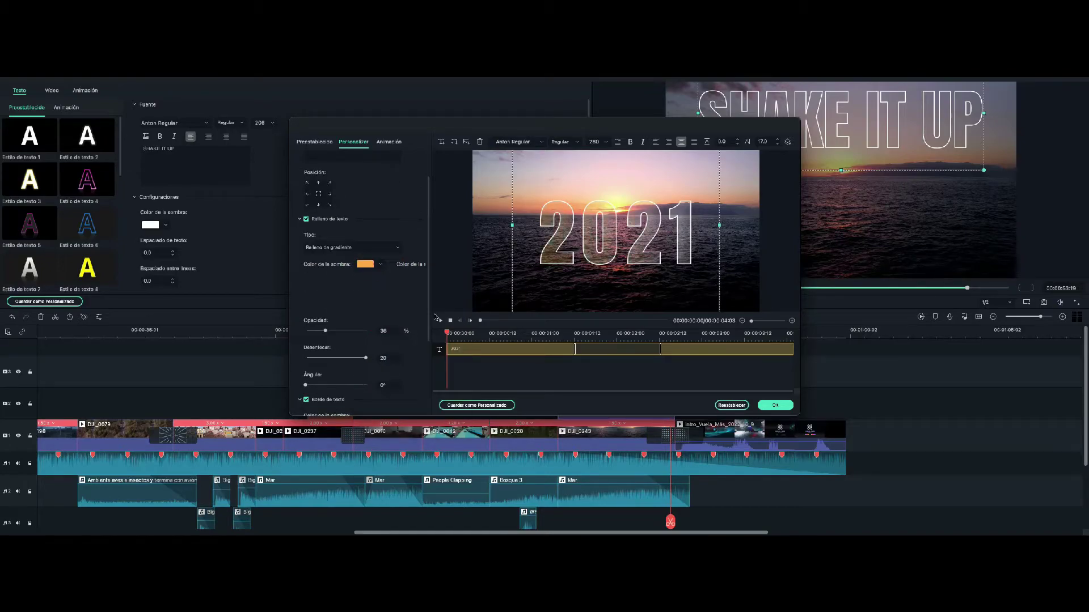
left_click(775, 406)
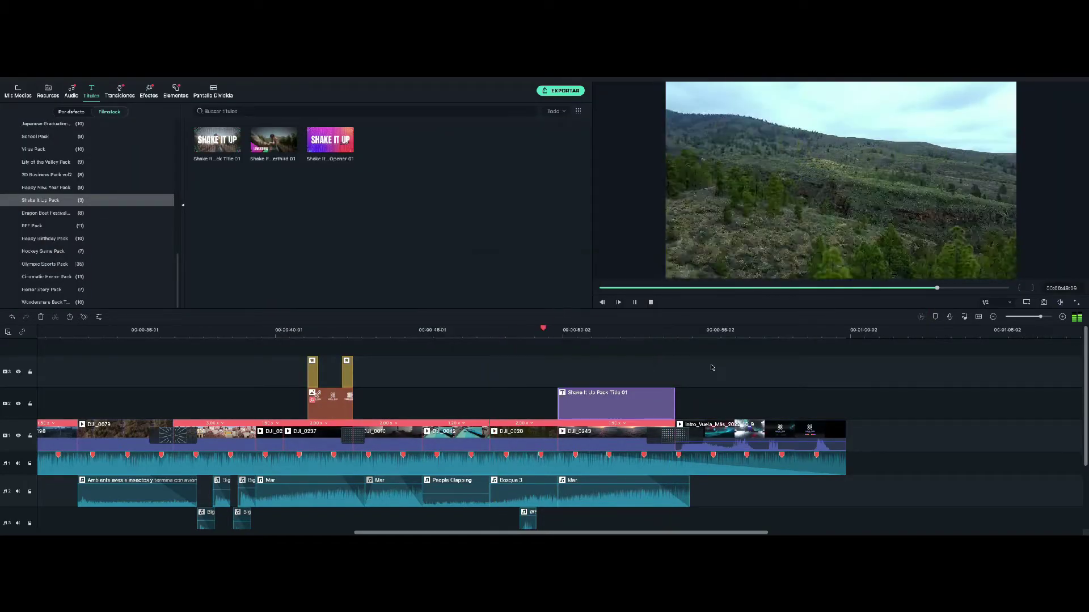
- Search the default and Filmstock effects for "glitch" to find an effect for the 2021 title
left_click(693, 368)
right_click(576, 397)
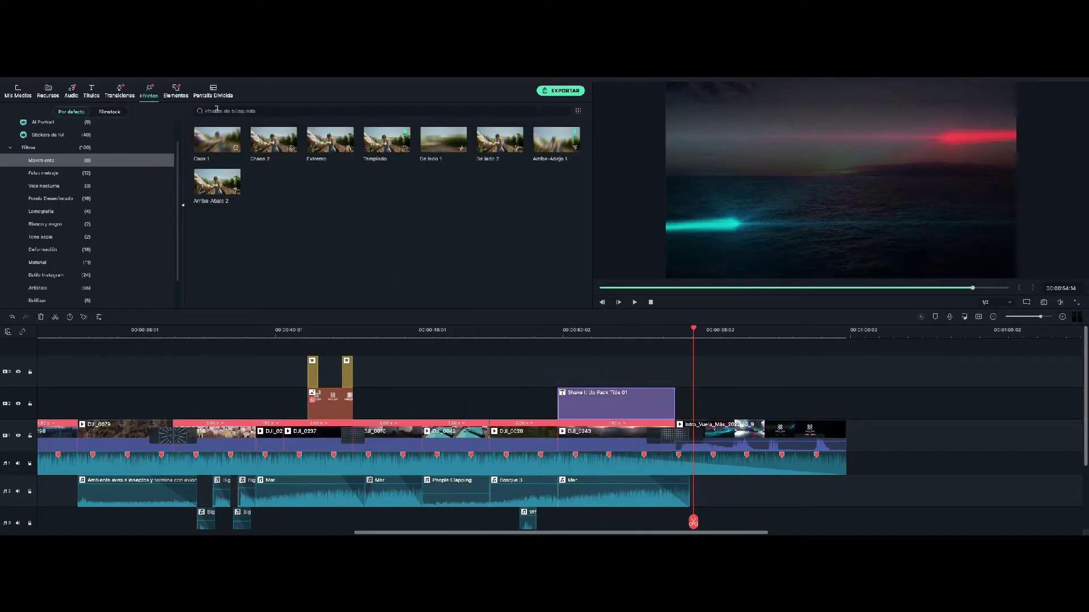
type("gl")
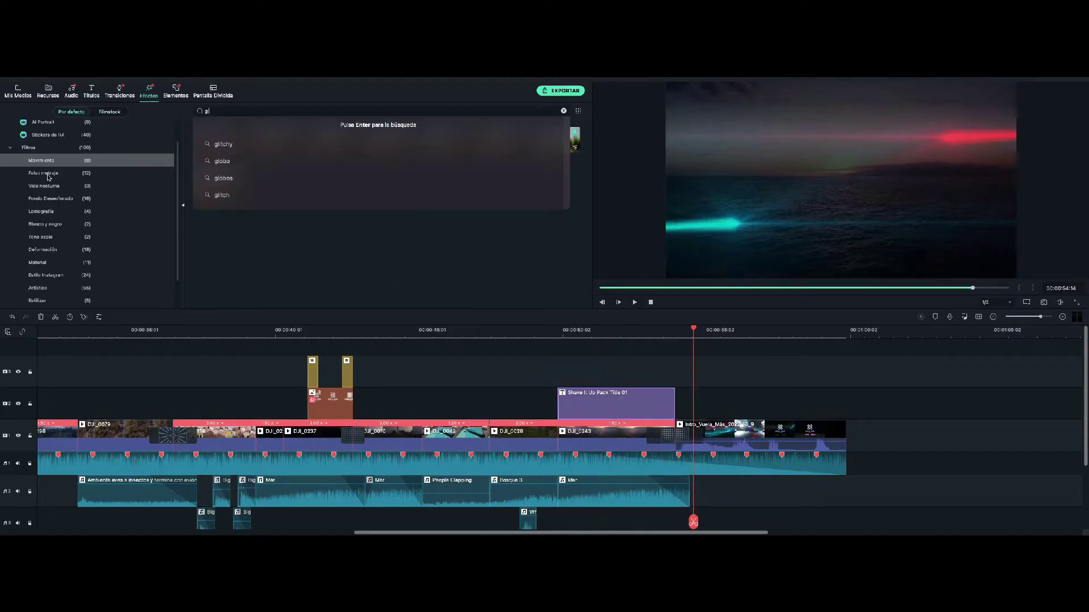
type("itch")
key("Return")
left_click(109, 112)
left_click(460, 108)
- Browse the default effect categories, try the chromatic aberration filter from Deformación above the 2021 title, and undo it
left_click(71, 112)
left_click(51, 187)
left_click(46, 239)
left_click(46, 265)
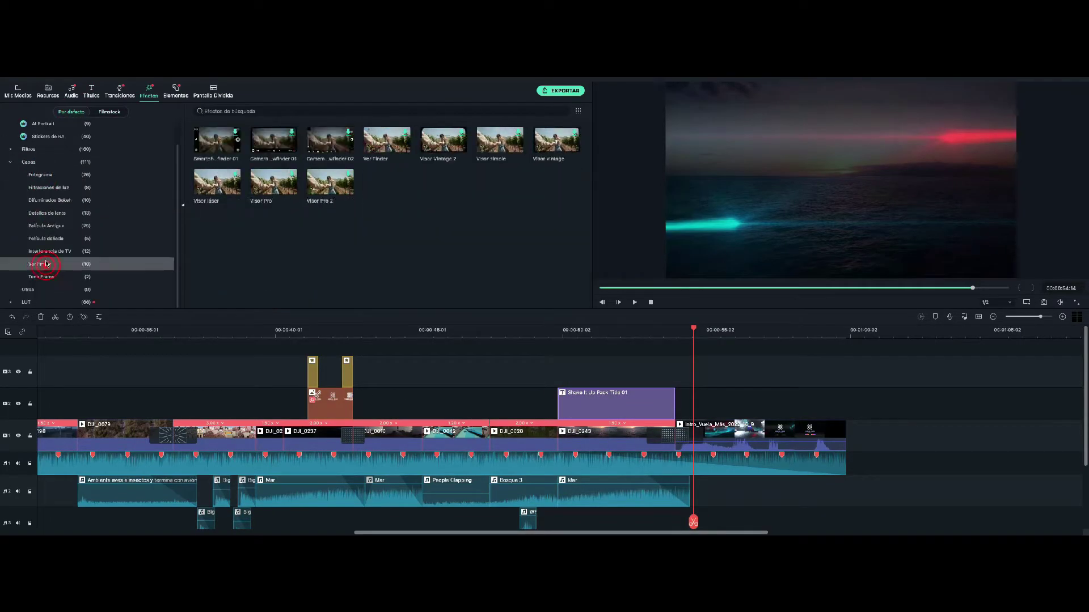
left_click(46, 251)
left_click(28, 149)
left_click(39, 265)
left_click(43, 253)
left_click_drag(217, 140, 556, 401)
key("super+z")
- Try copying the effect above the logo overlay to the start and end of the 2021 title
left_click(312, 372)
key("super+v")
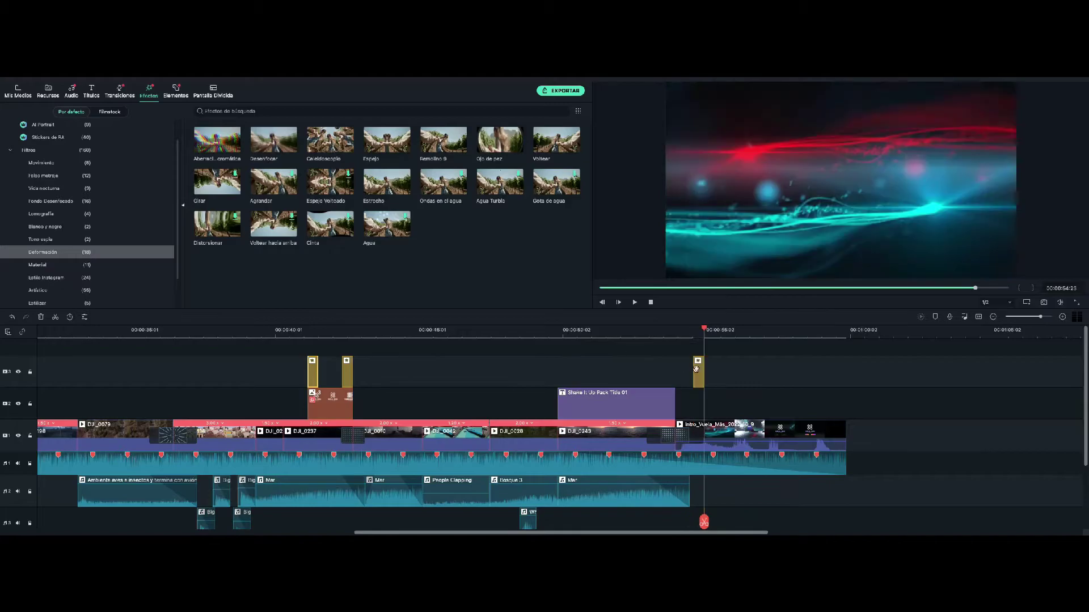
left_click_drag(696, 369, 561, 369)
key("super+v")
left_click_drag(709, 370, 669, 369)
- Render the timeline preview and review the section around the start of the 2021 title
left_click(538, 331)
left_click(921, 317)
left_click(559, 332)
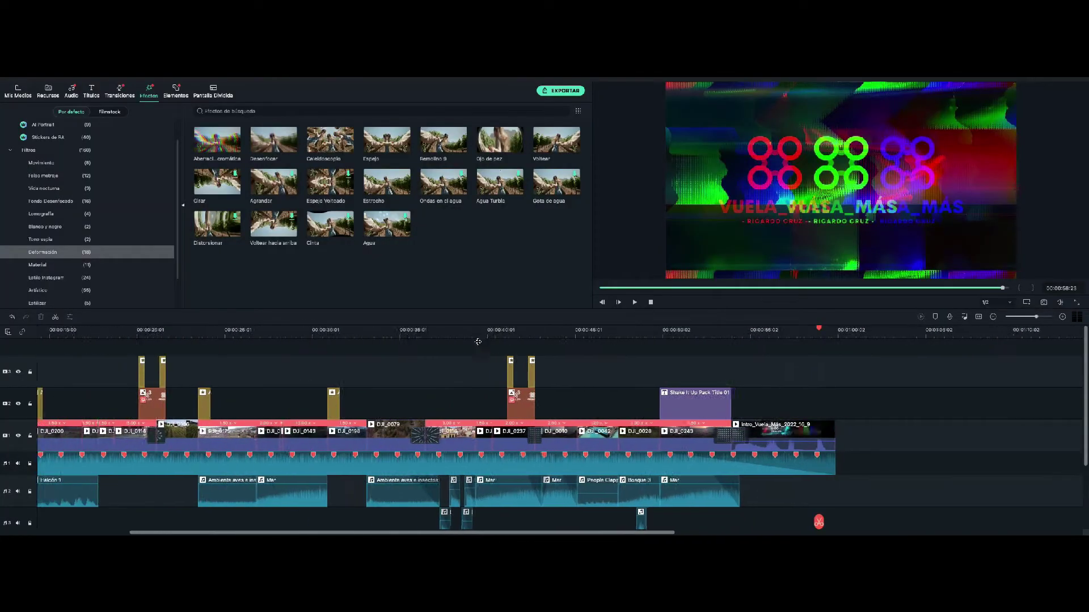
- Export the finished trailer as a 3840 x 2160 MP4 named tráiler with hardware acceleration enabled
left_click_drag(479, 342, 425, 334)
left_click_drag(341, 309, 340, 228)
left_click(525, 250)
left_click_drag(579, 228, 579, 322)
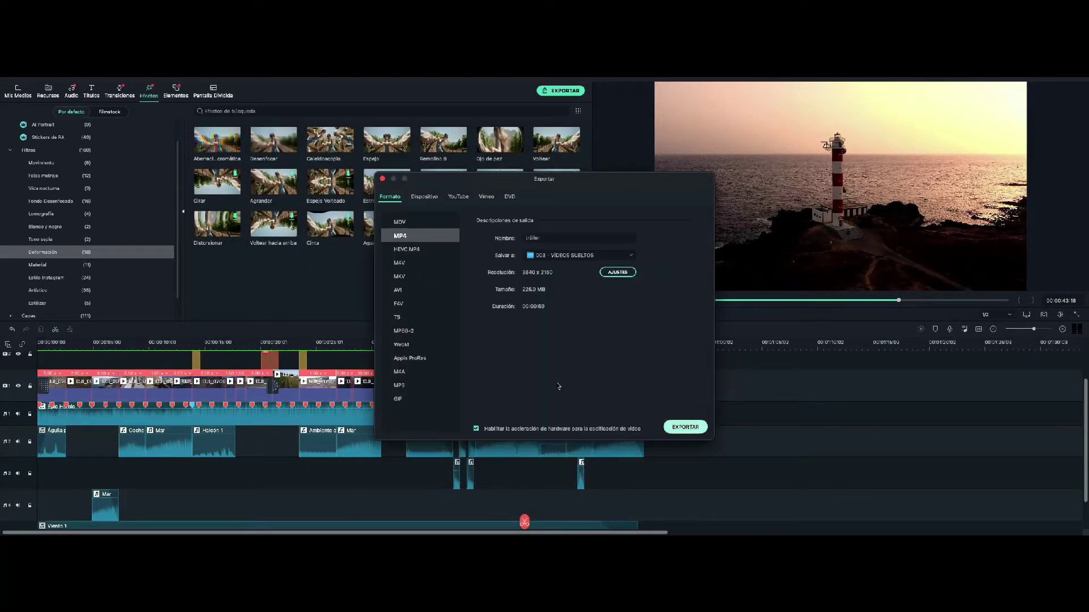
left_click(685, 427)
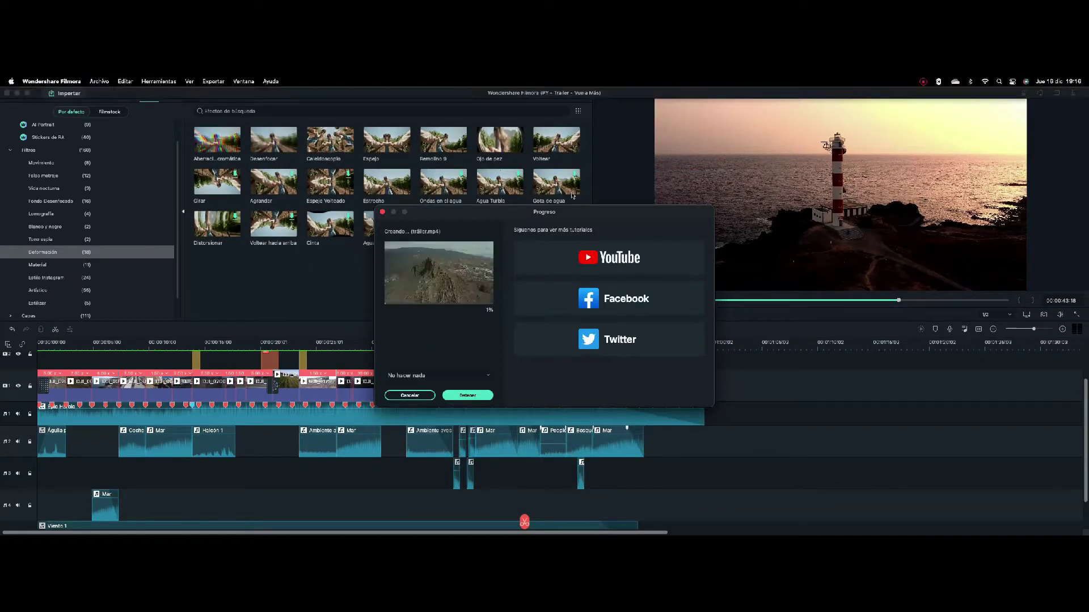